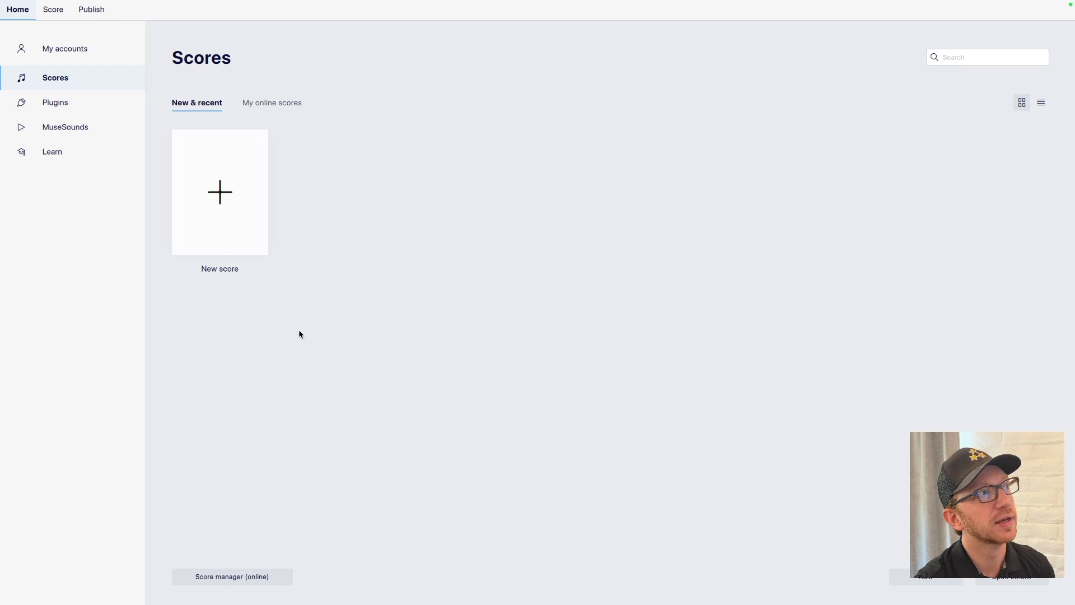
Step: Start a new score for Alto Saxophone and continue to the additional score information
left_click(224, 225)
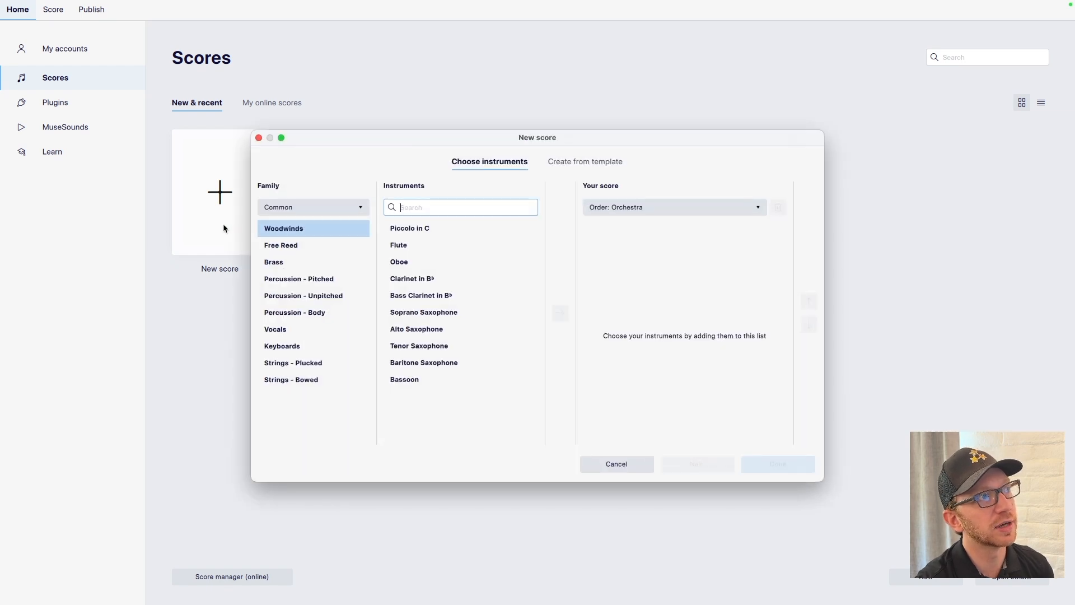
double_click(426, 331)
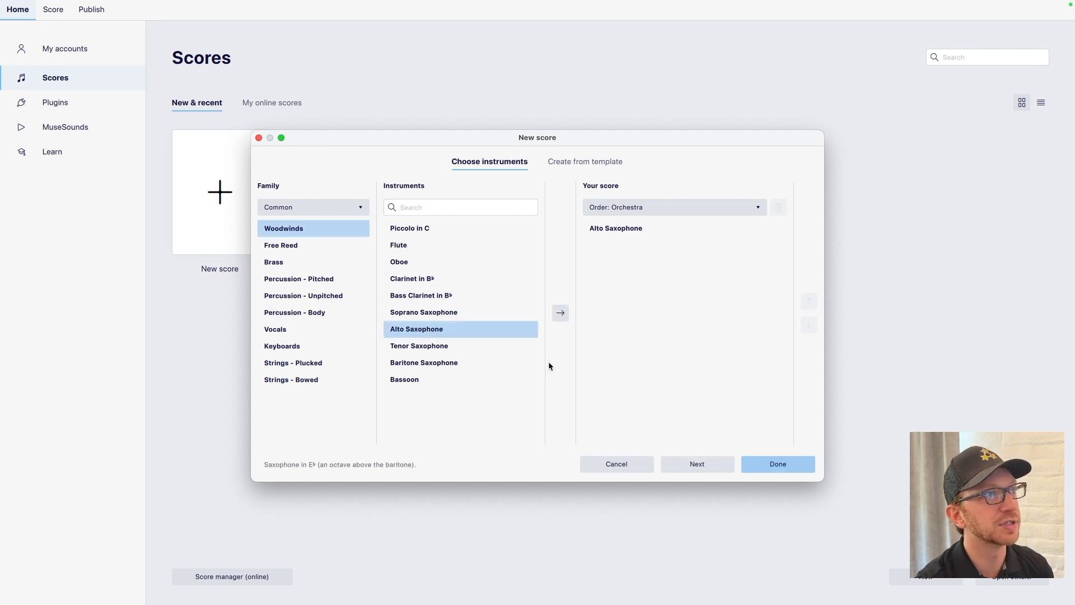
left_click(708, 468)
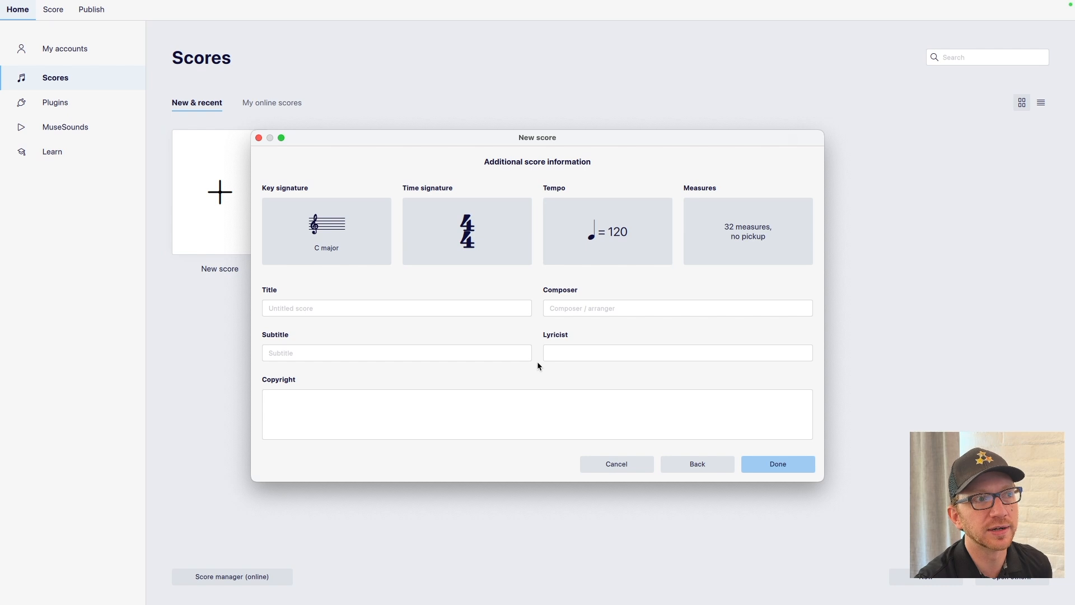
Step: Enter the two-line copyright notice "Ferling, 48 Études (J.P. Spehr, 1837) – Public Domain edition via IMSLP.org" / "Engraved and edited by Mastering Woodwinds, © 2025"
left_click(400, 428)
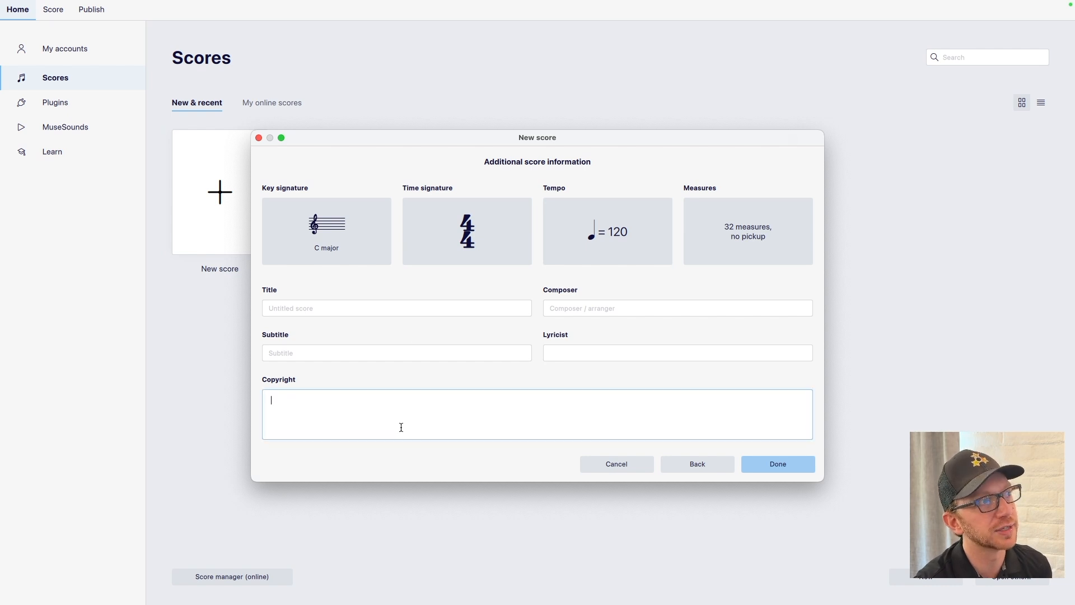
type("Ferling, 48 Études (J.P. Spehr, 1837) – Public Domain edition via IMSLP.org Engraved and edited by Mastering Woodwinds, © 2025")
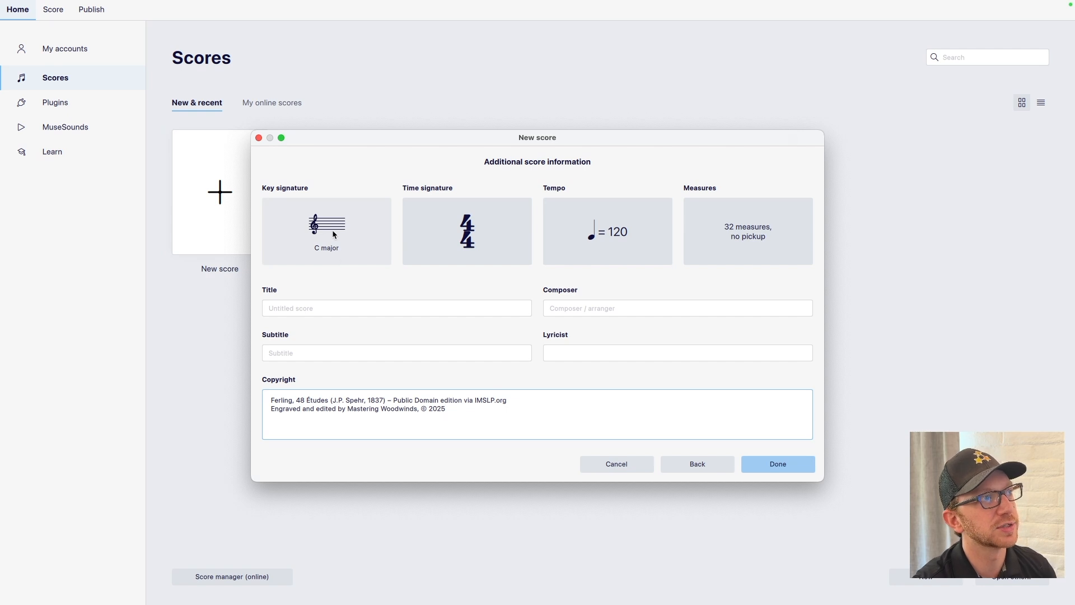
left_click(333, 250)
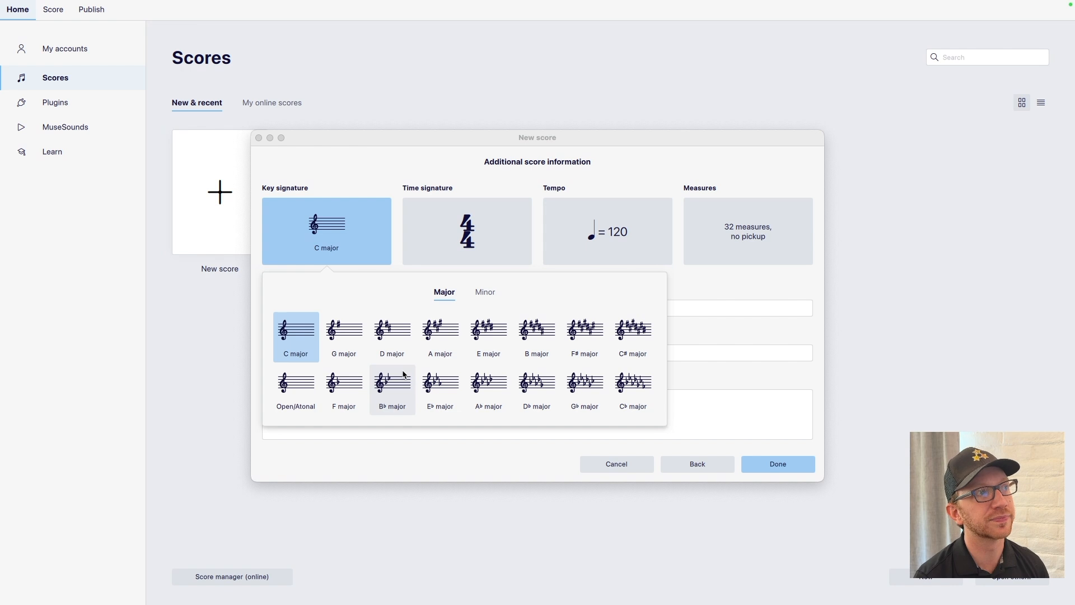
left_click(331, 179)
Step: Enter "48 Famous Studies for Oboe or Saxophone" as the title of the new score
left_click(344, 309)
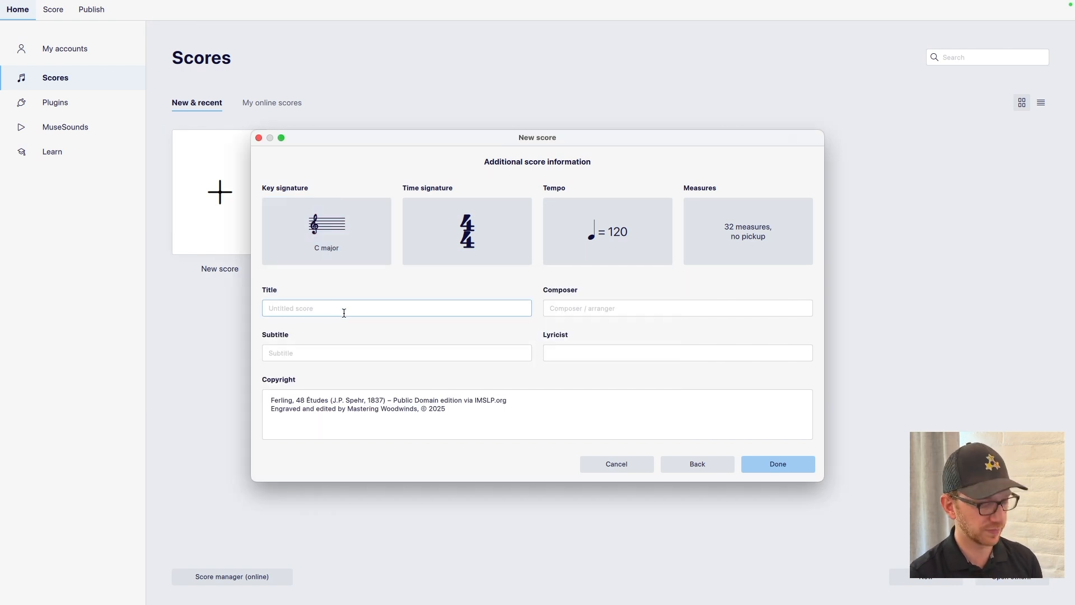
type("48 Famous S")
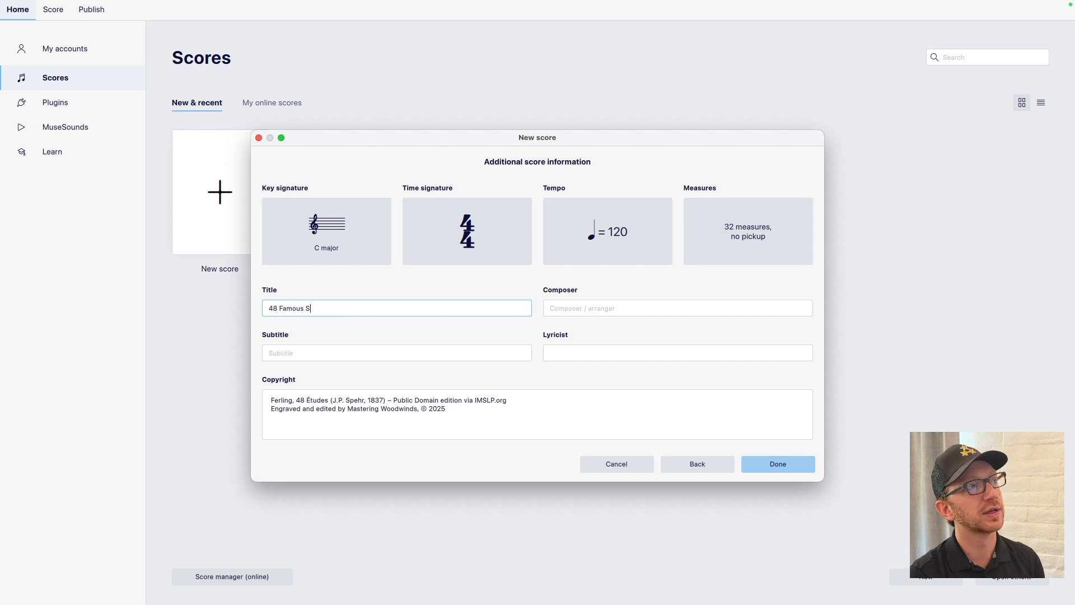
type("tudies for O")
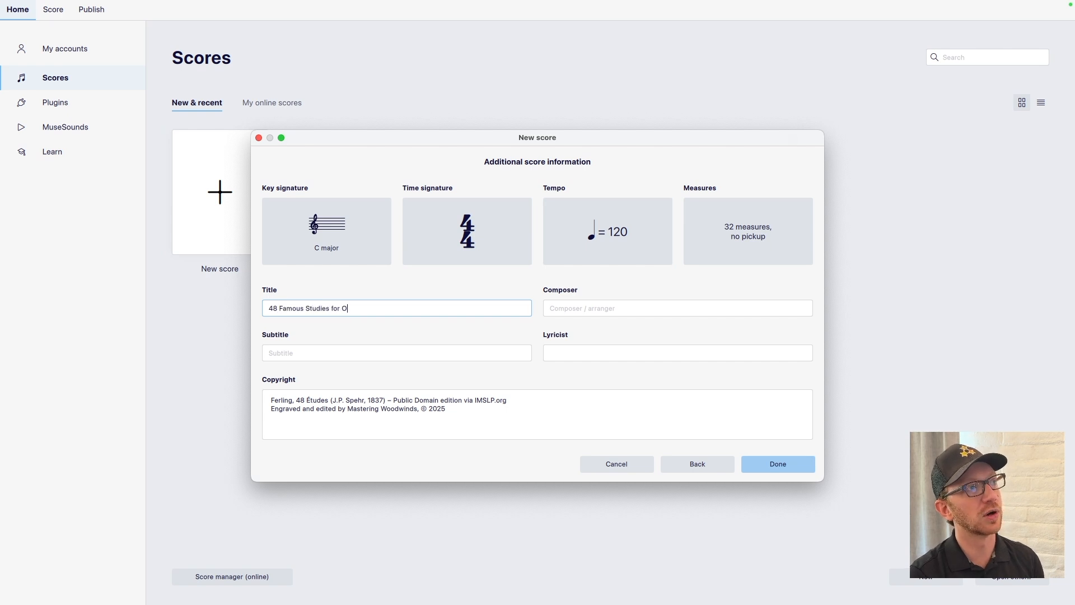
type("boe or Saxophone")
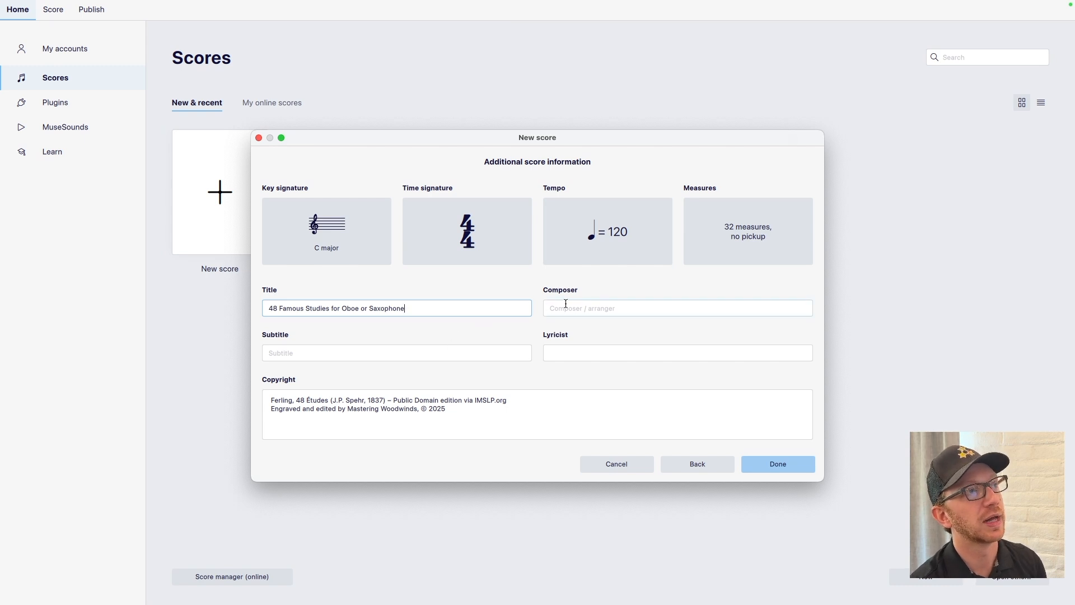
Step: Enter "W.F. Ferling" as the composer and "No. 7 (E Minor)" as the subtitle
left_click(582, 308)
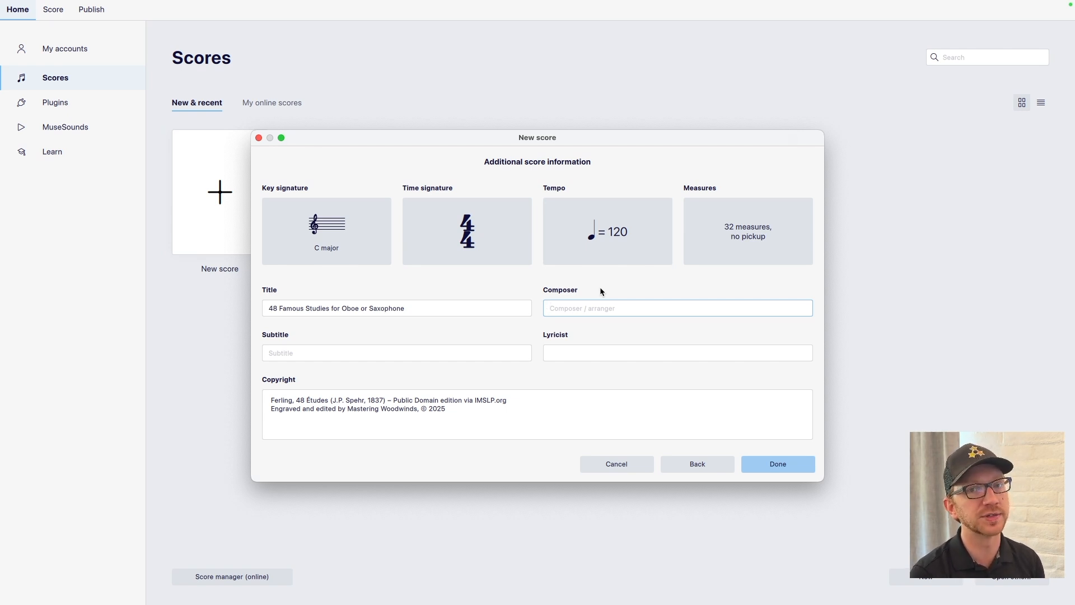
type("W.F. Ferling")
key("Tab")
type("No. 7 (E Minor")
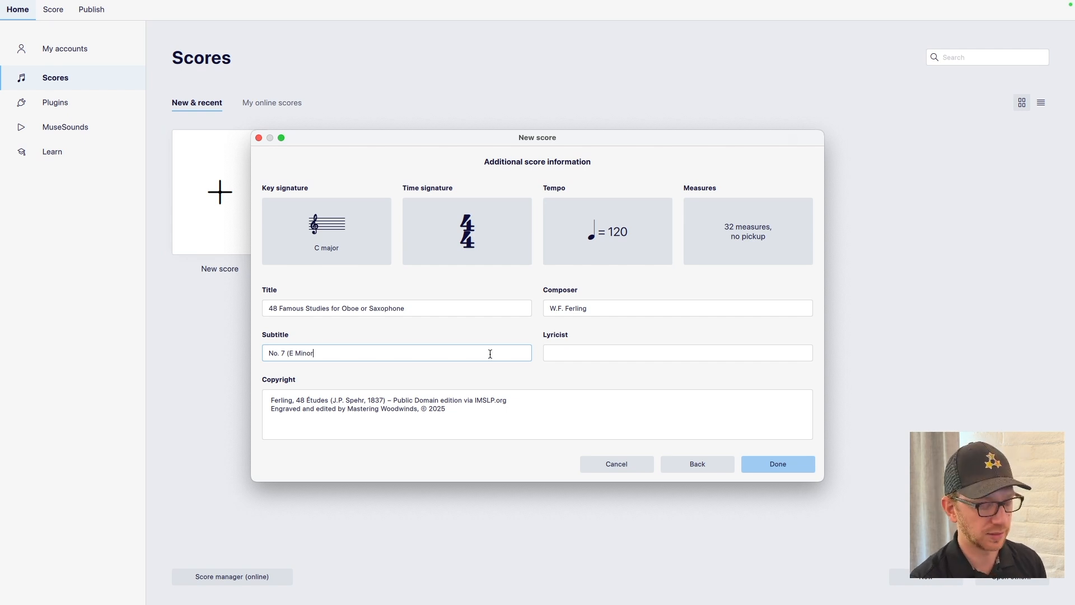
type(")")
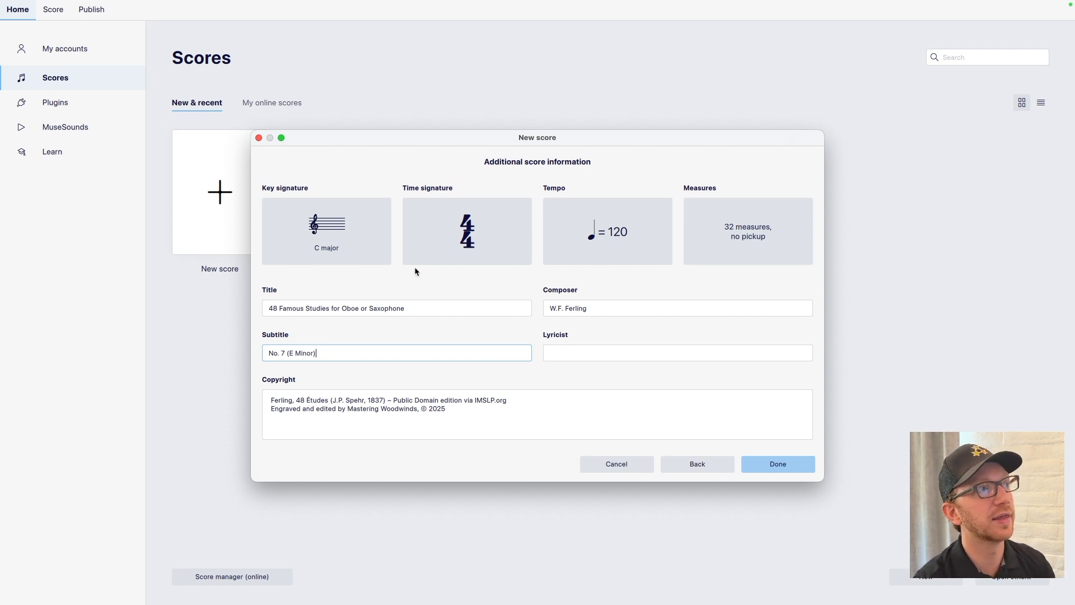
Step: Set the key signature to B♭ major and the time signature to common time (C)
left_click(347, 244)
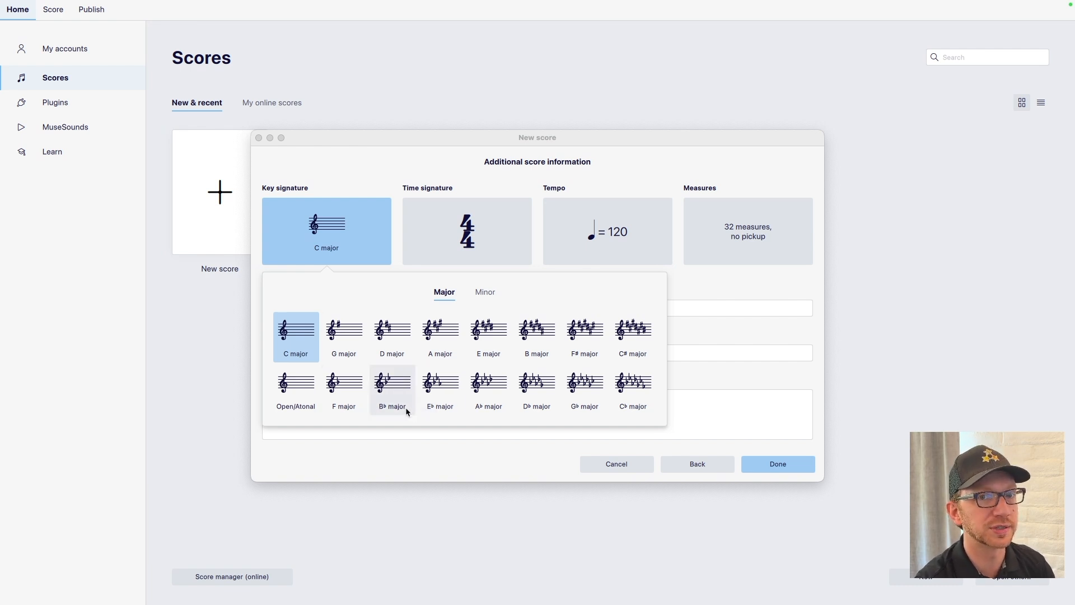
left_click(402, 386)
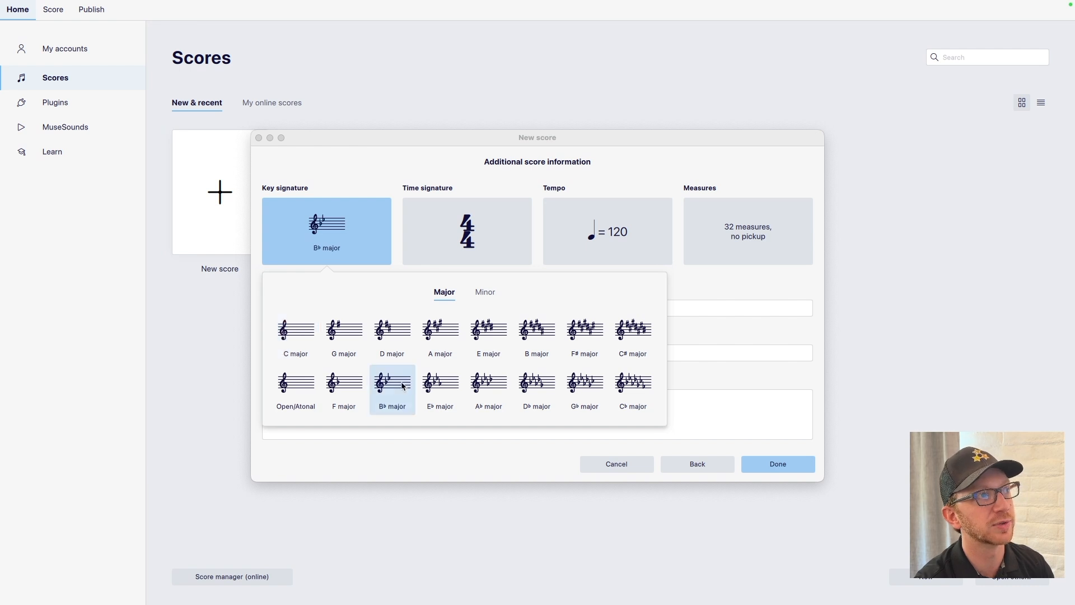
left_click(709, 283)
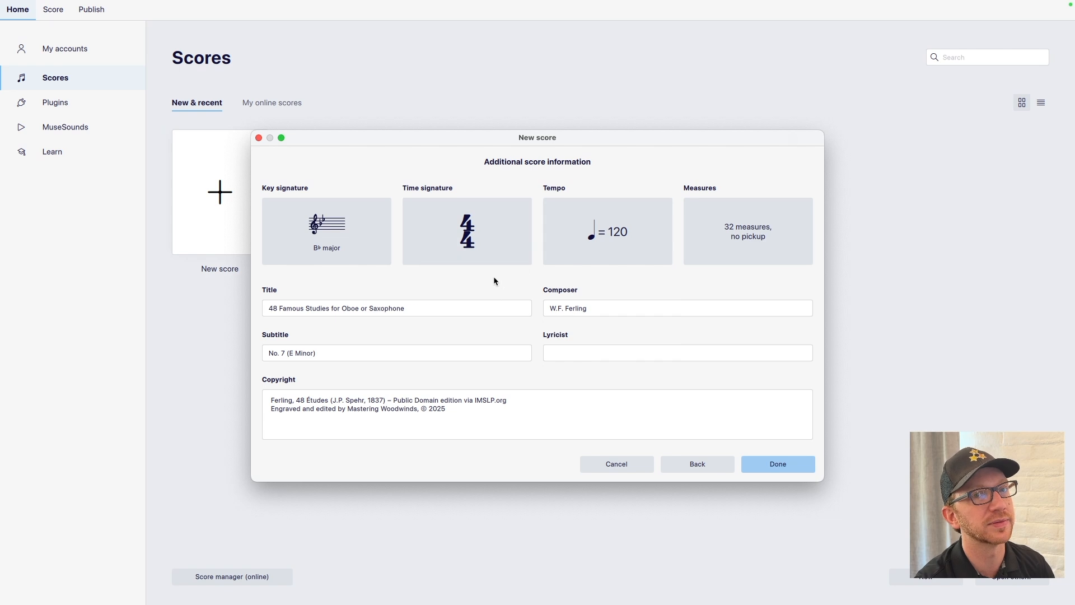
left_click(479, 215)
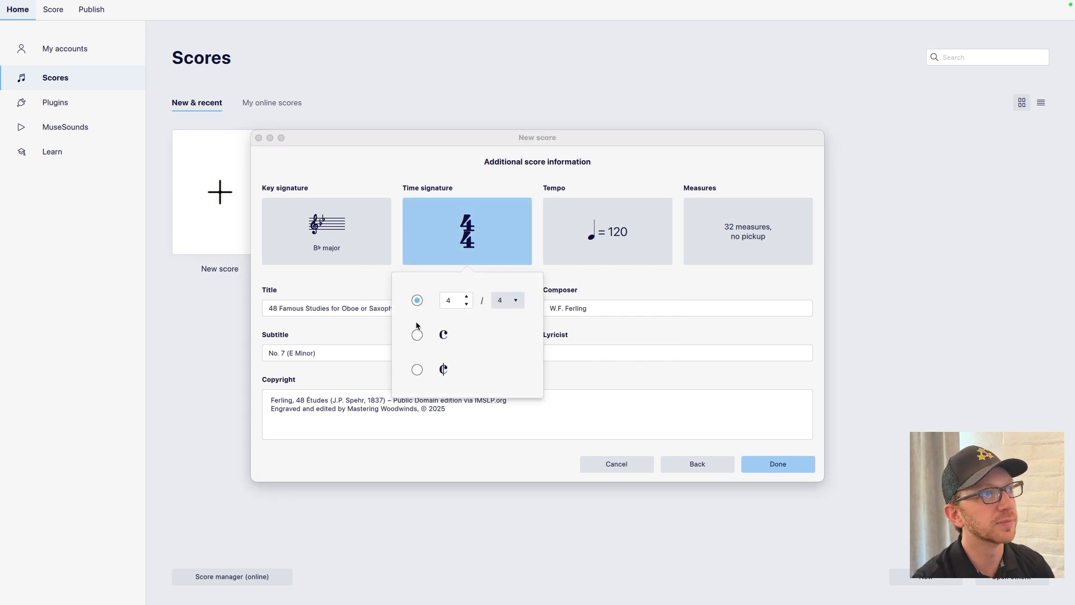
left_click(416, 336)
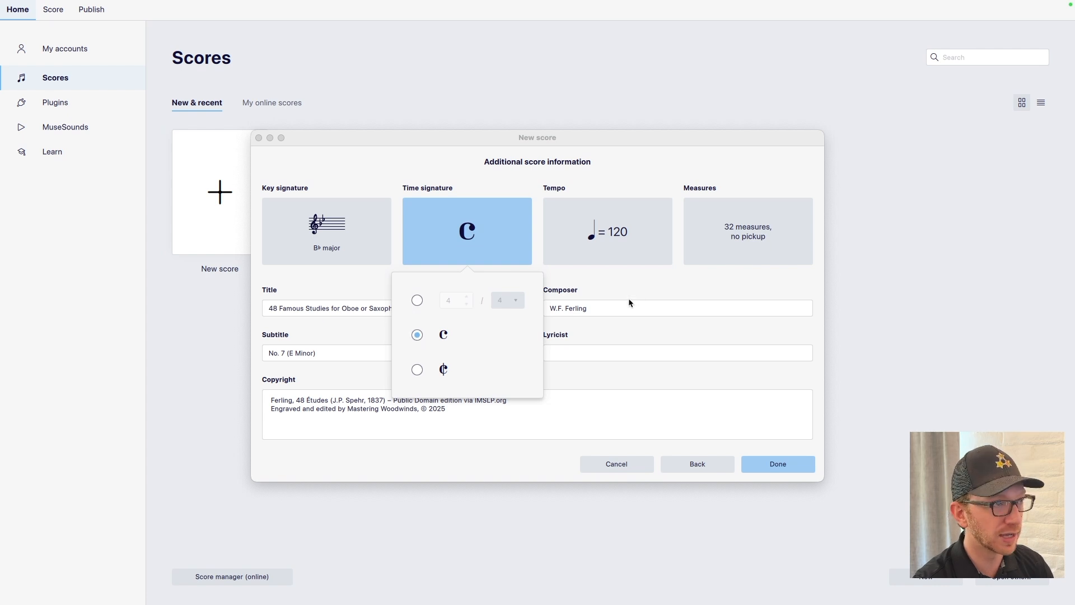
left_click(619, 284)
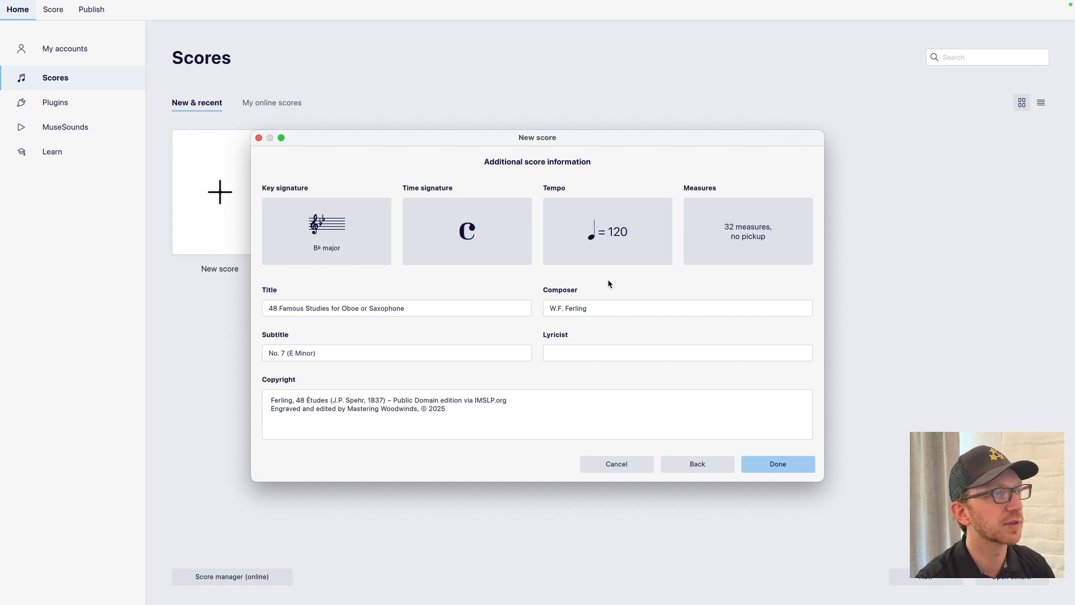
Step: Show a tempo marking on the score and set it to quarter note = 52
left_click(627, 241)
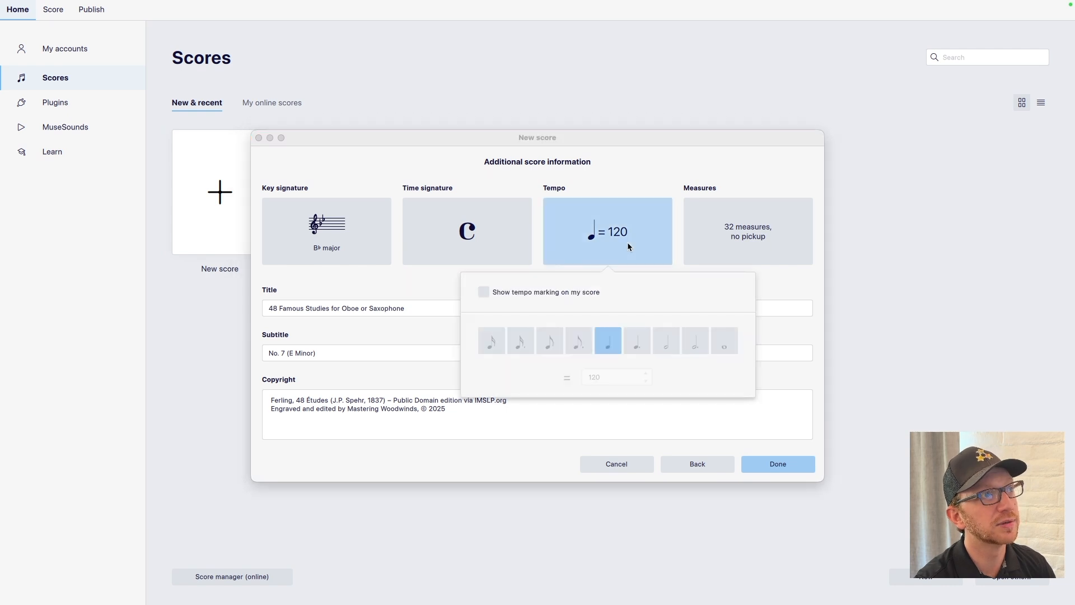
left_click(484, 292)
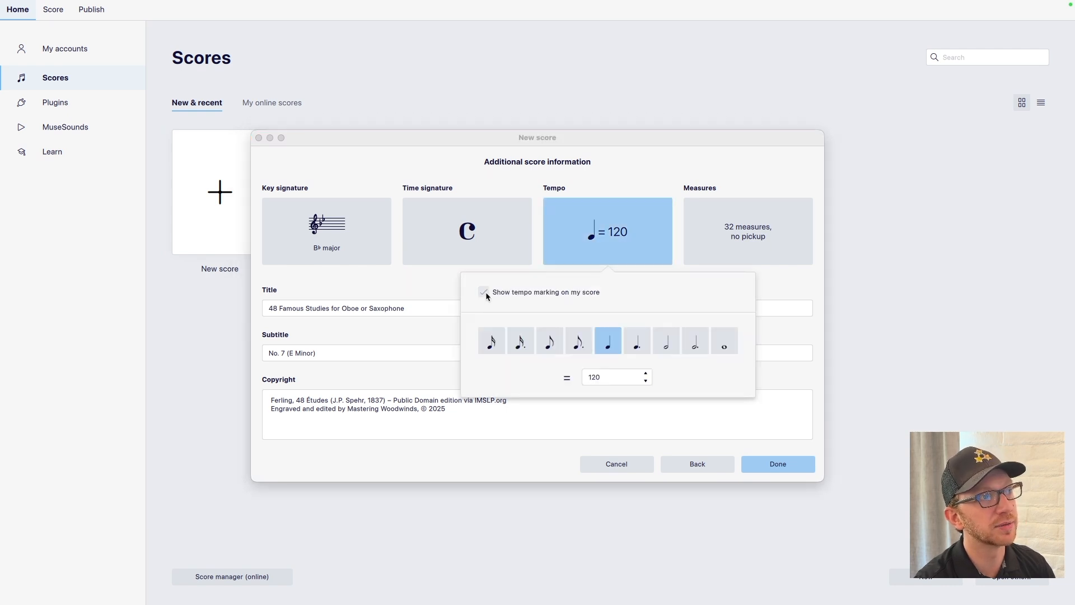
left_click_drag(604, 377, 573, 382)
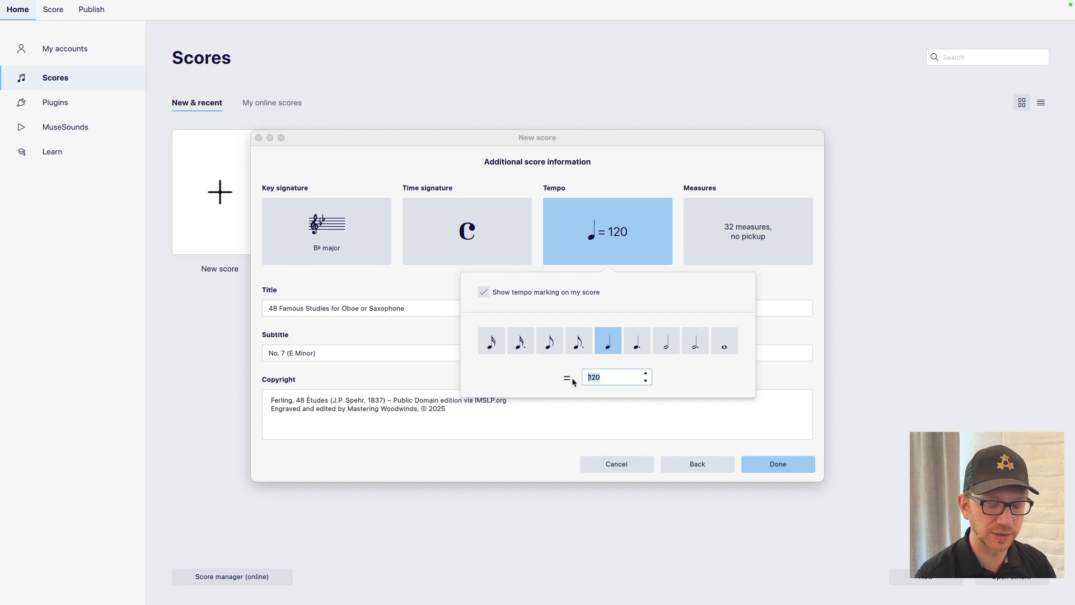
type("52")
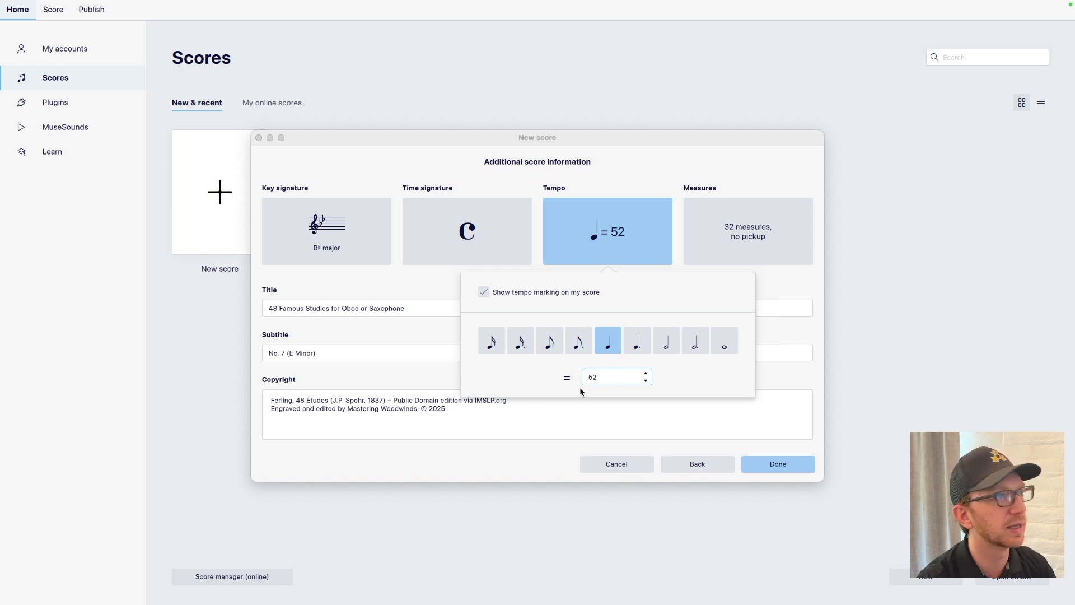
left_click(593, 415)
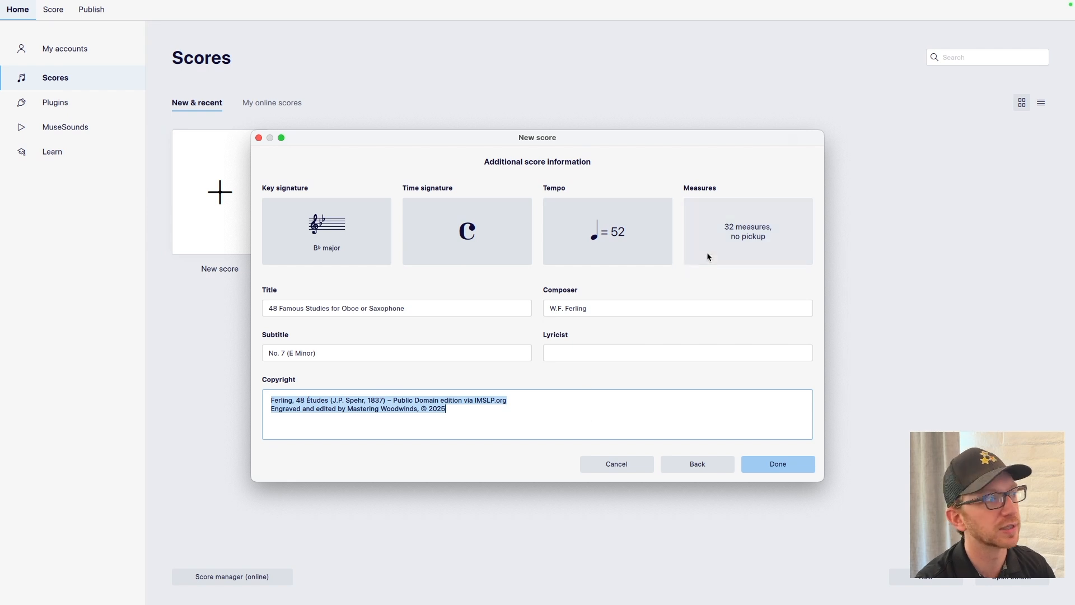
Step: Add a 1/4 pickup measure, set the initial number of measures to 26, and create the score
left_click(727, 258)
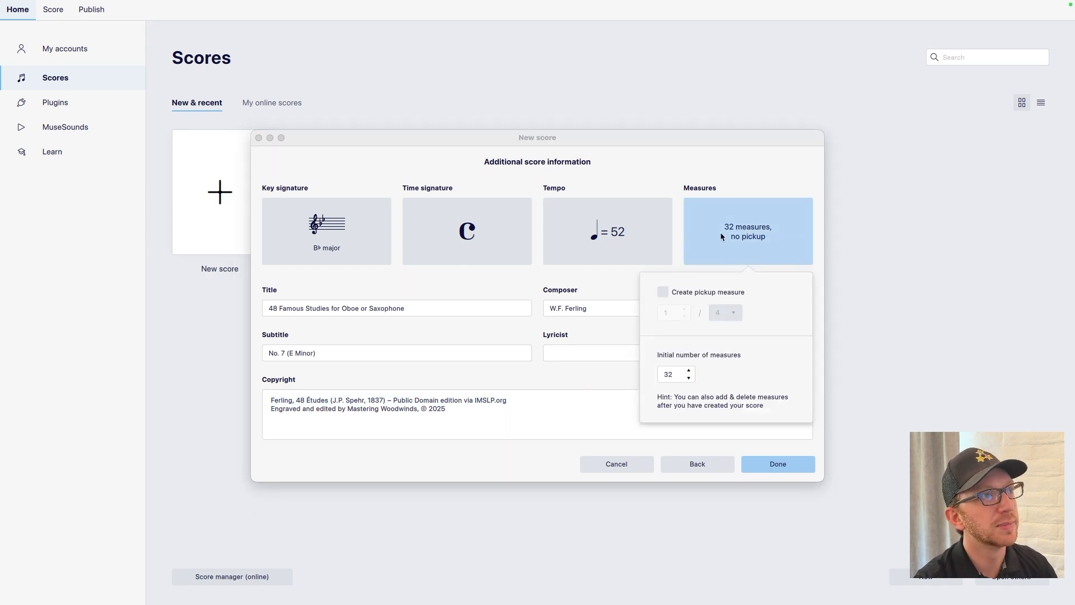
left_click(664, 291)
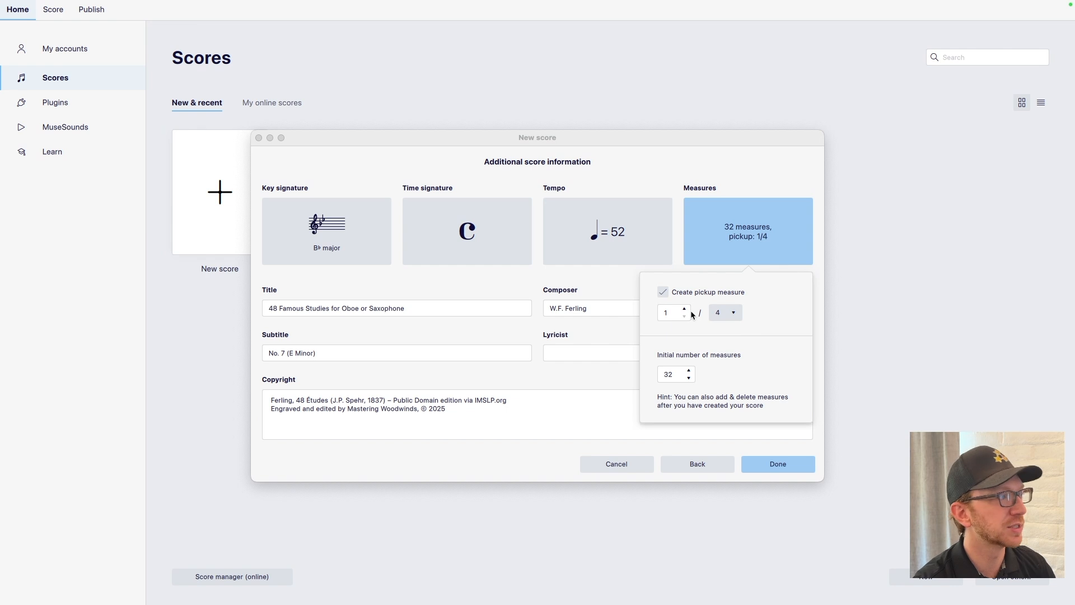
left_click(668, 374)
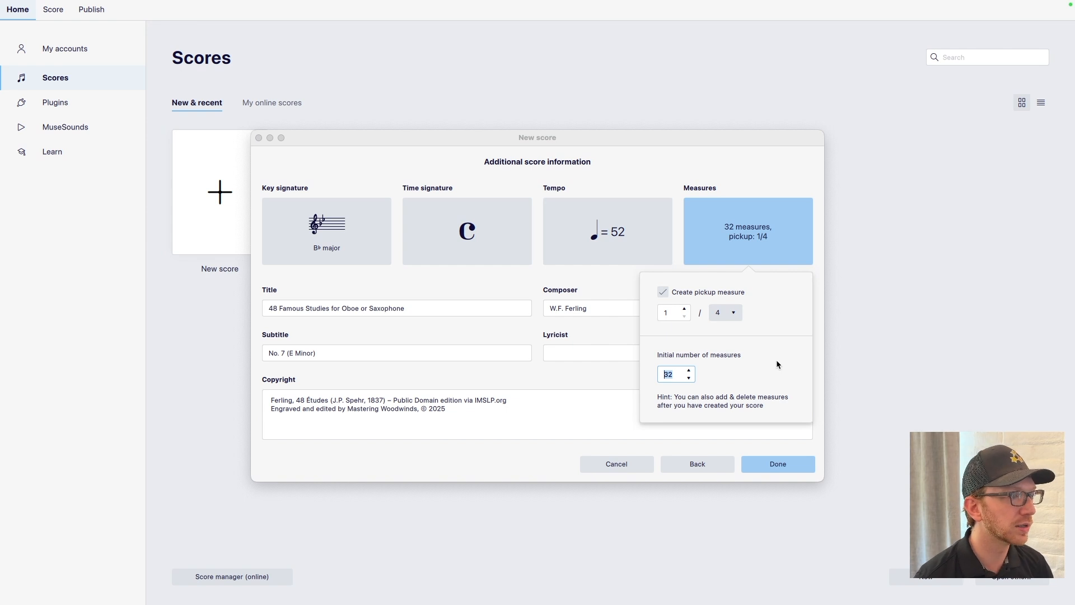
type("26")
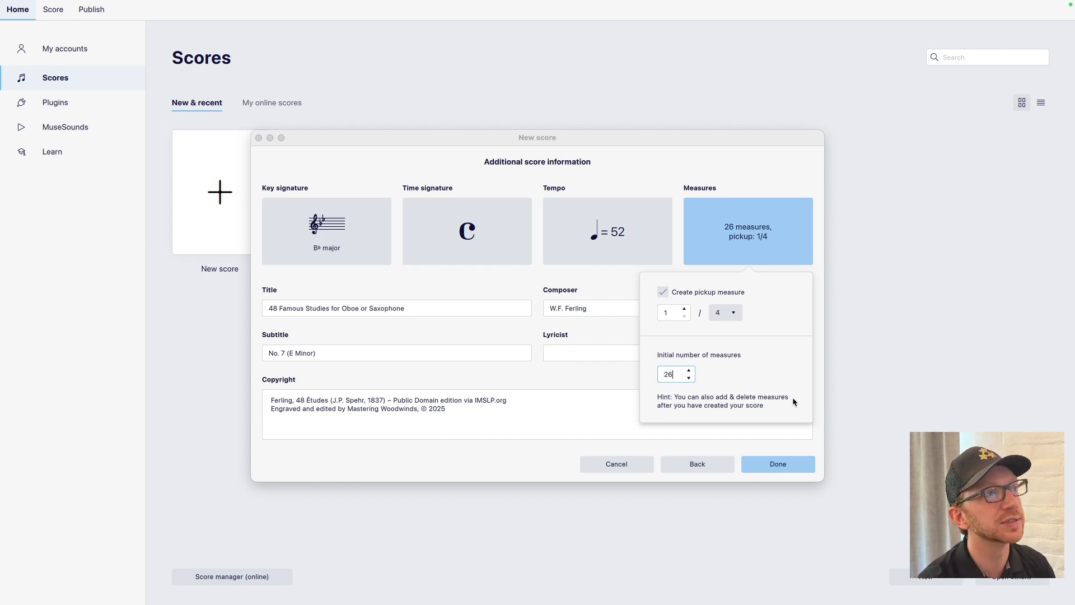
left_click(622, 384)
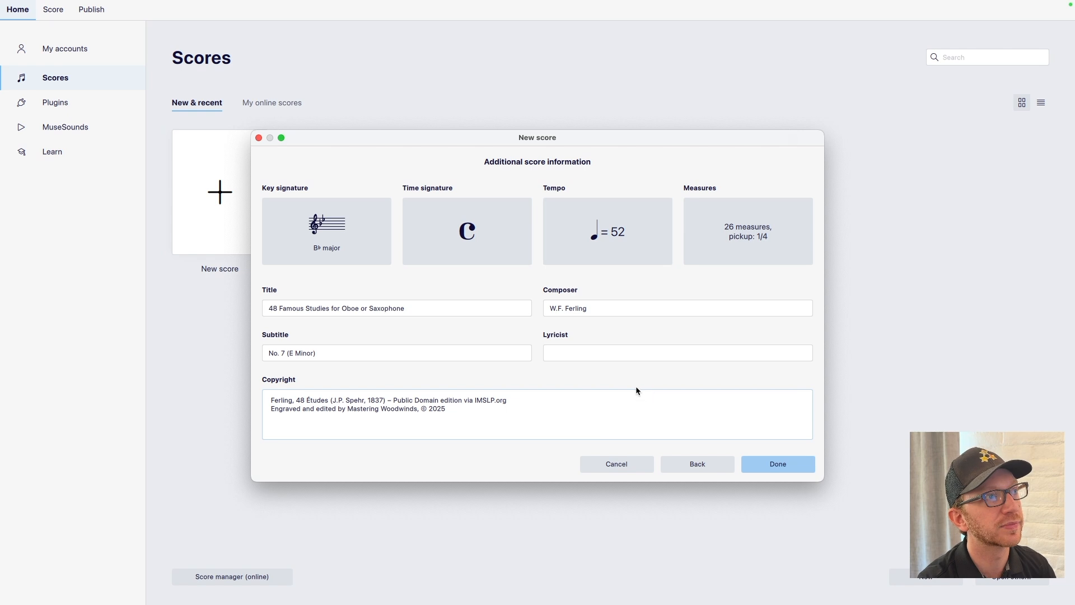
left_click(776, 464)
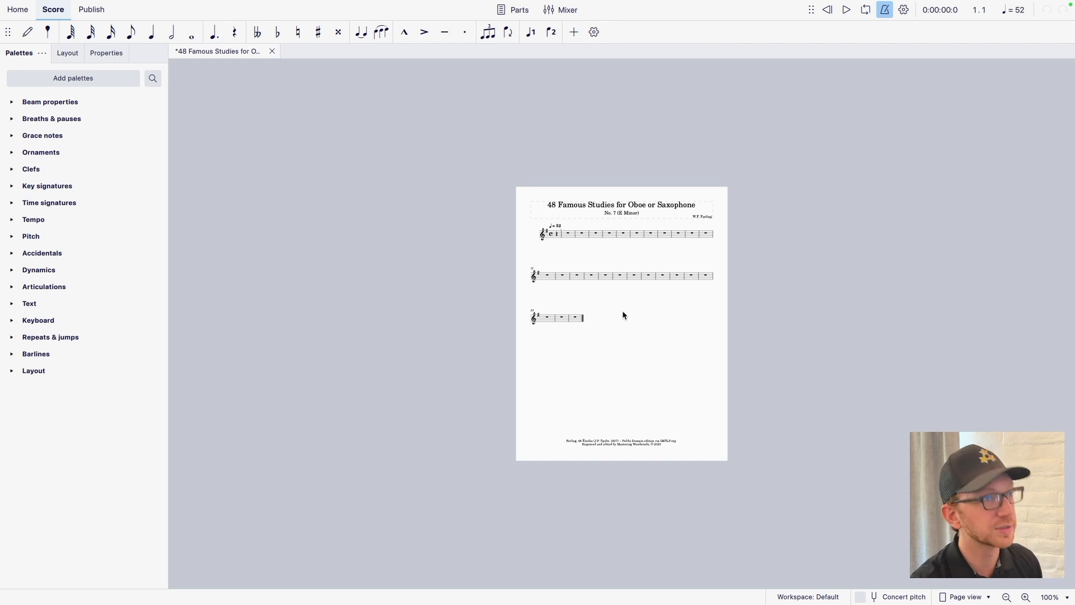
Step: Examine the new score's heading, tempo marking, key and time signatures, and measure layout up close
scroll(637, 300, "up", 8)
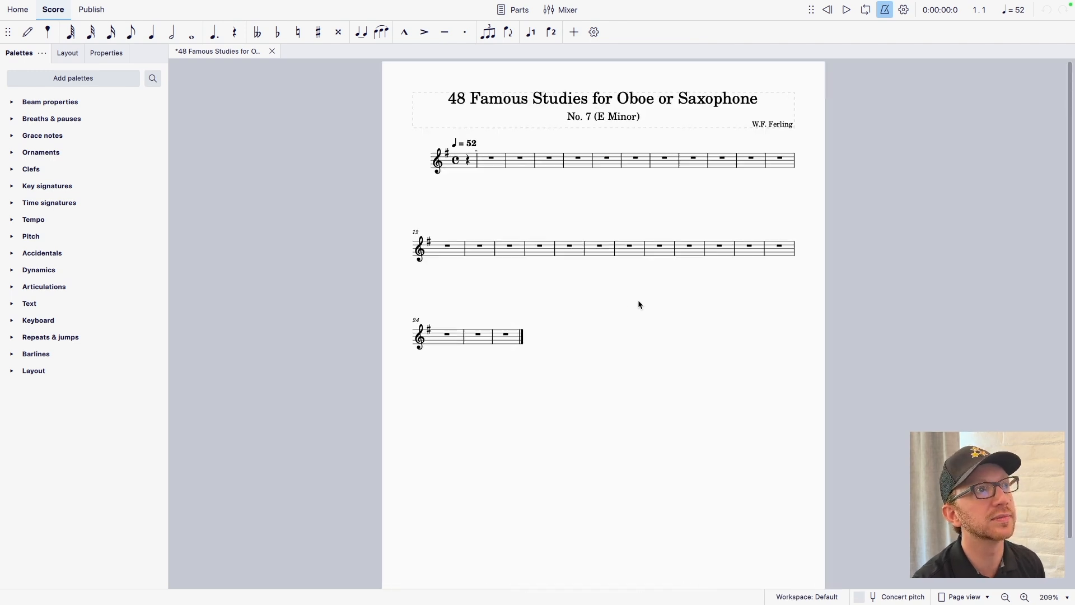
scroll(637, 300, "down", 2)
scroll(643, 312, "up", 3)
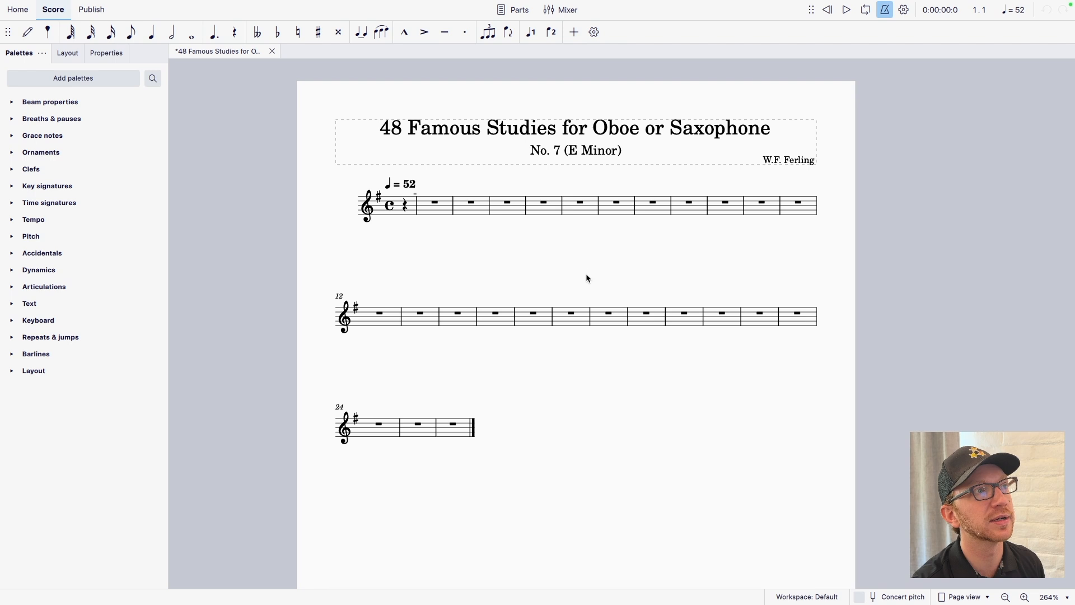
scroll(587, 276, "up", 3)
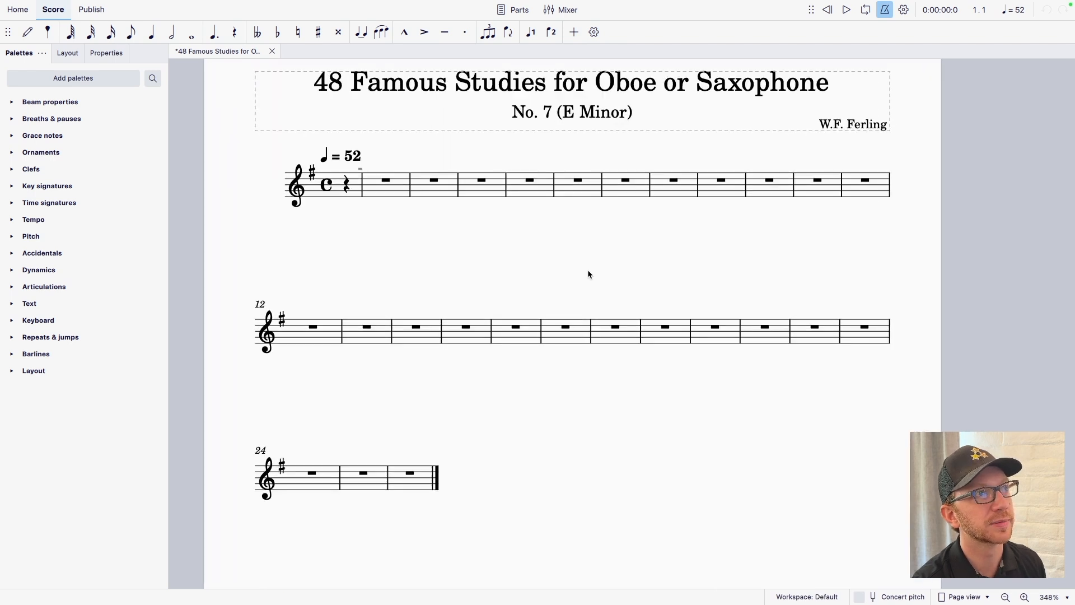
scroll(586, 270, "up", 2)
scroll(579, 257, "up", 1)
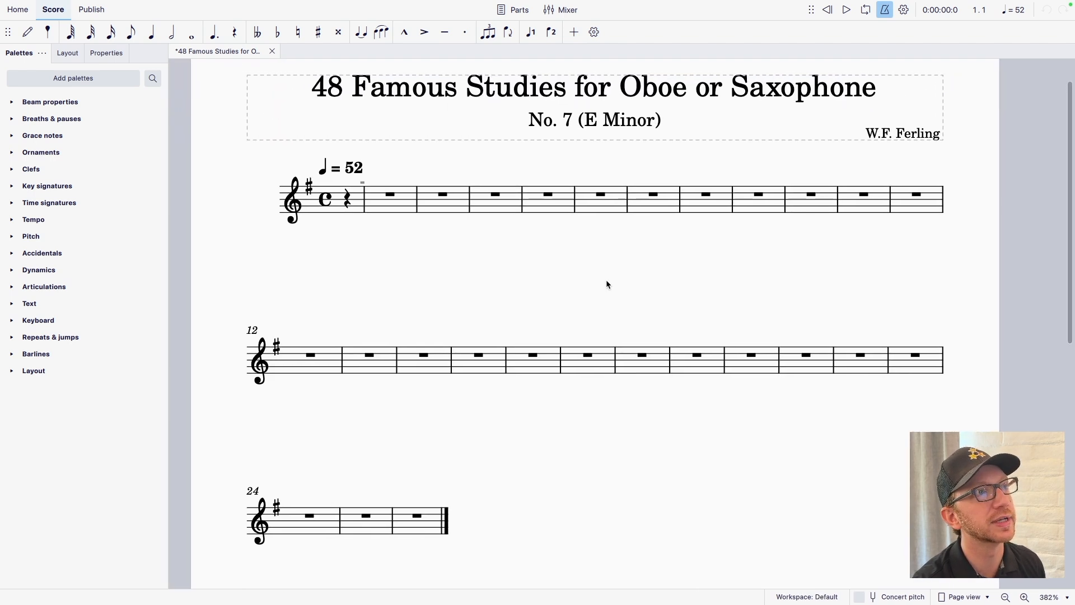
scroll(611, 283, "left", 1)
scroll(611, 283, "up", 1)
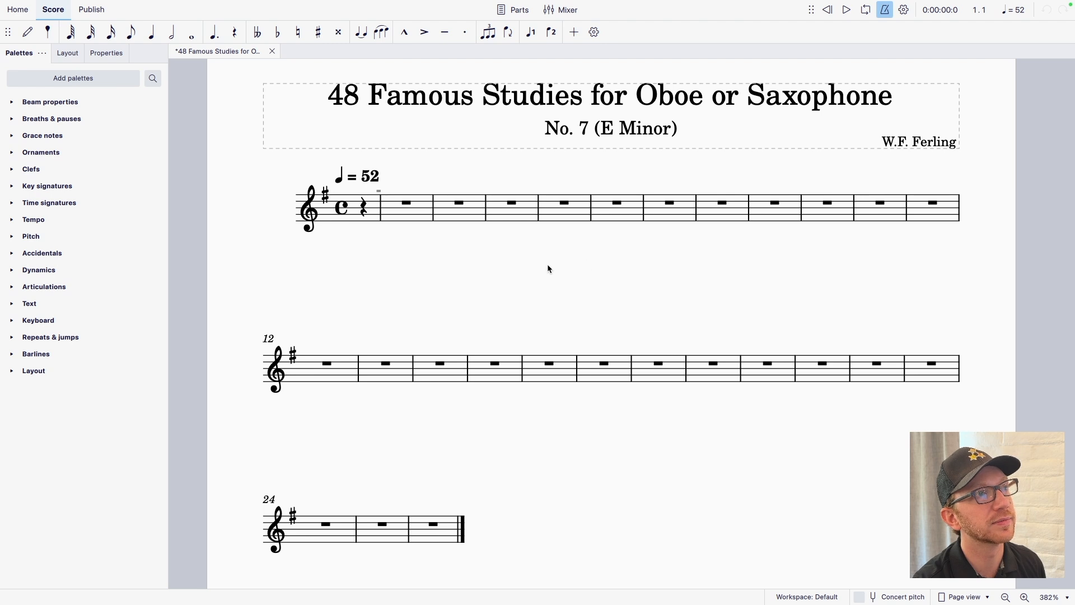
Step: Start note input on the pickup measure's rest and enter two eighth notes, B4 and E5
scroll(548, 269, "up", 1)
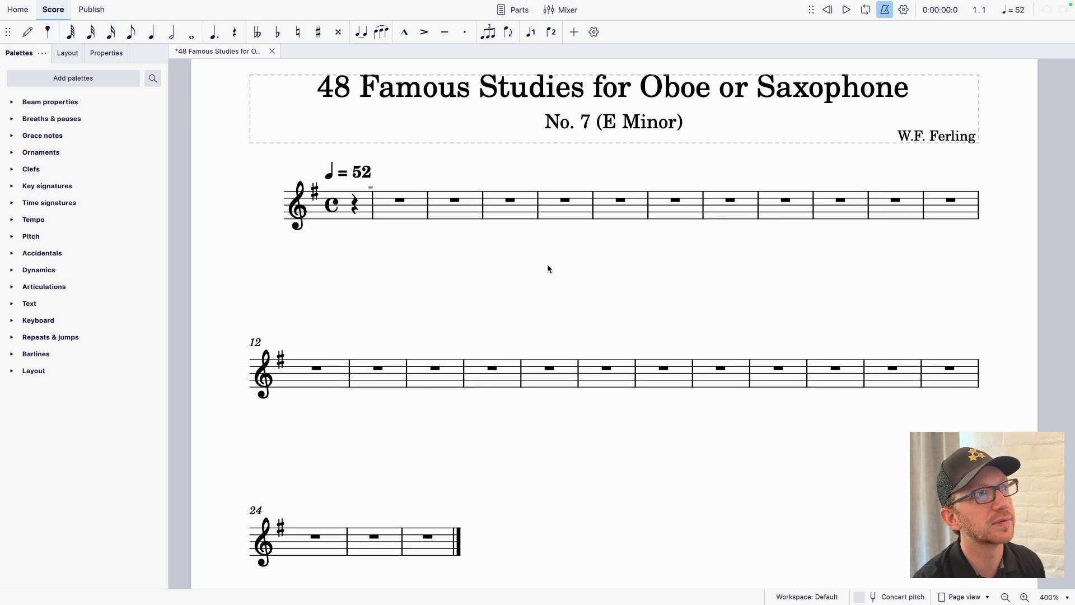
left_click(355, 218)
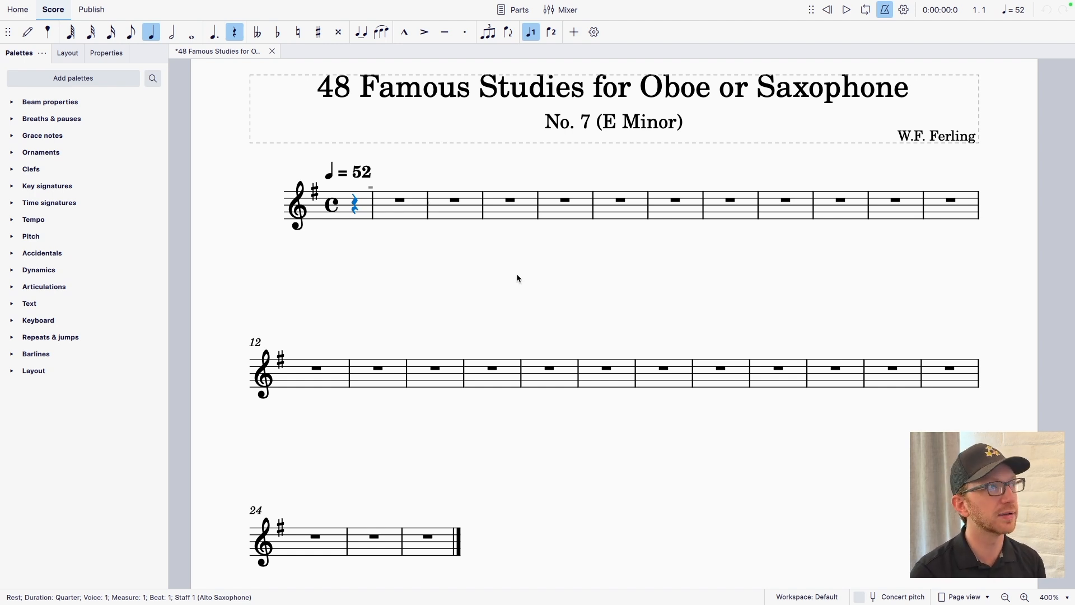
key("n")
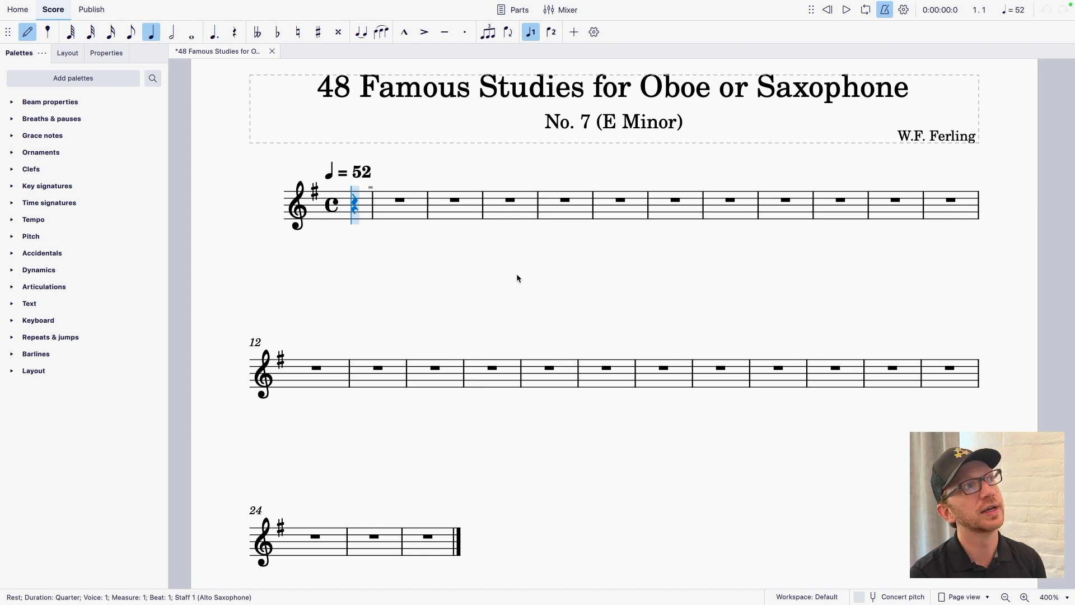
key("4")
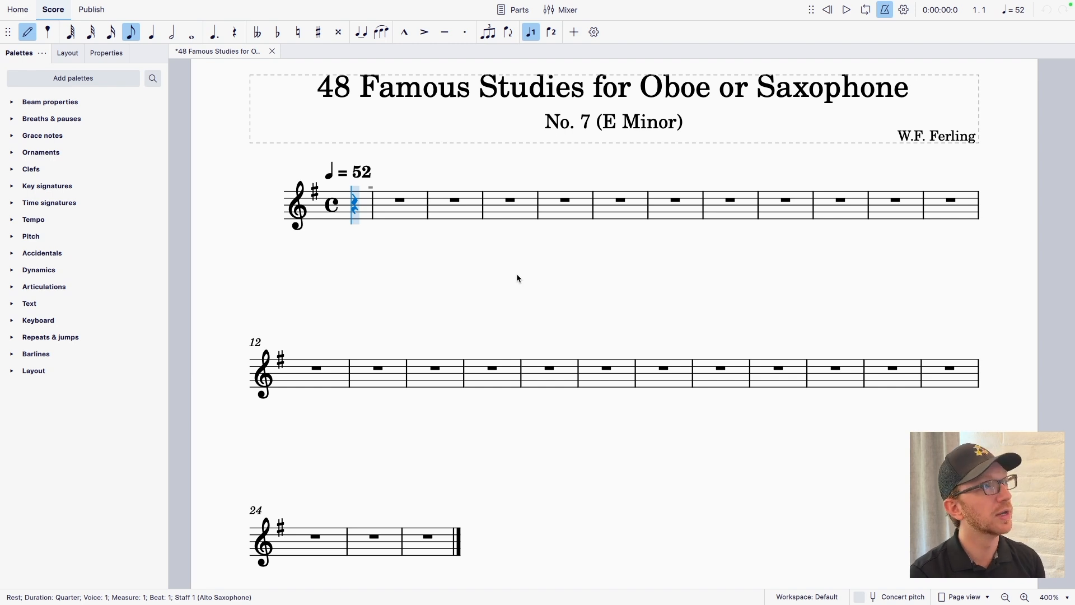
key("b")
key("e")
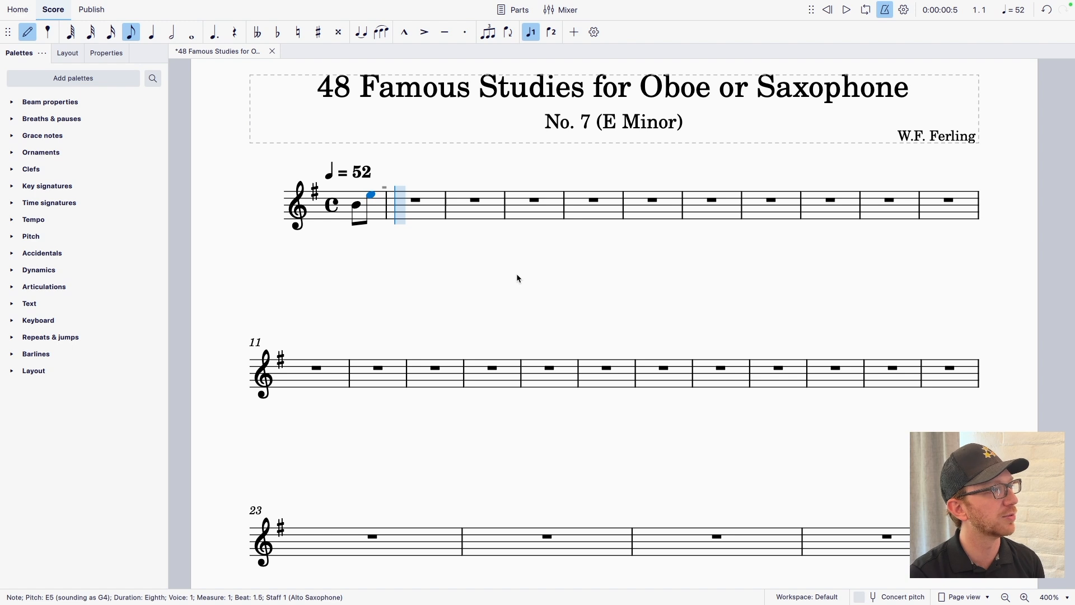
Step: Fill the first full measure with two half notes, G5 and D♯5
key("6")
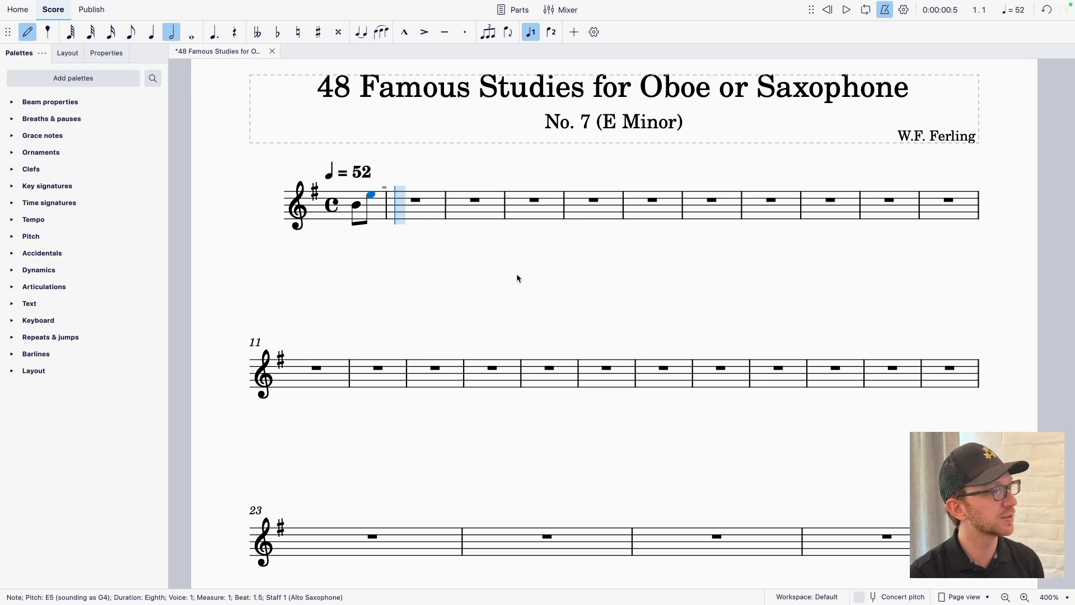
key("g")
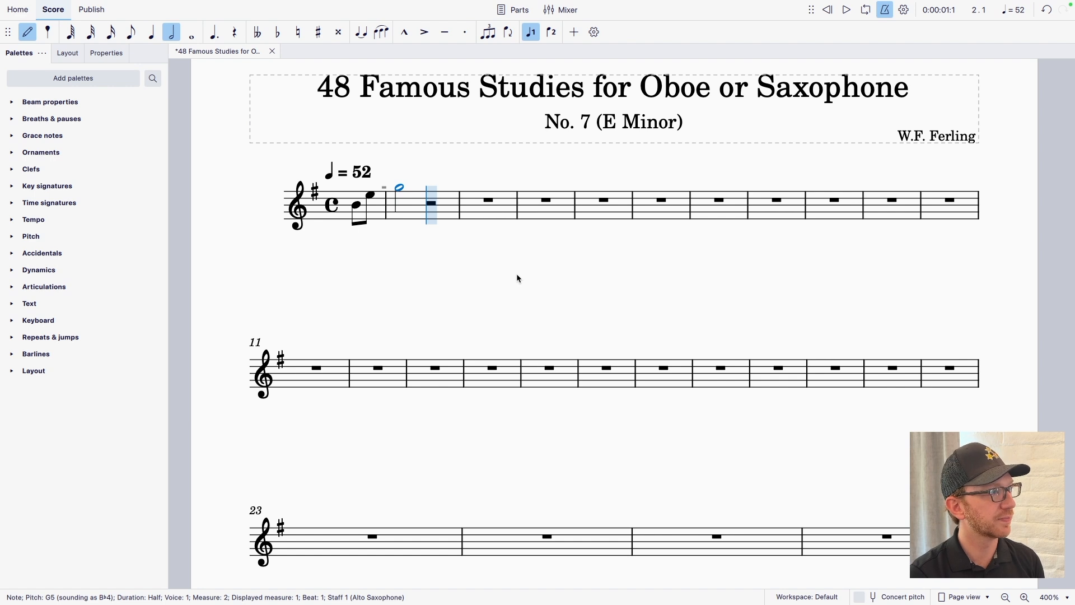
key("d")
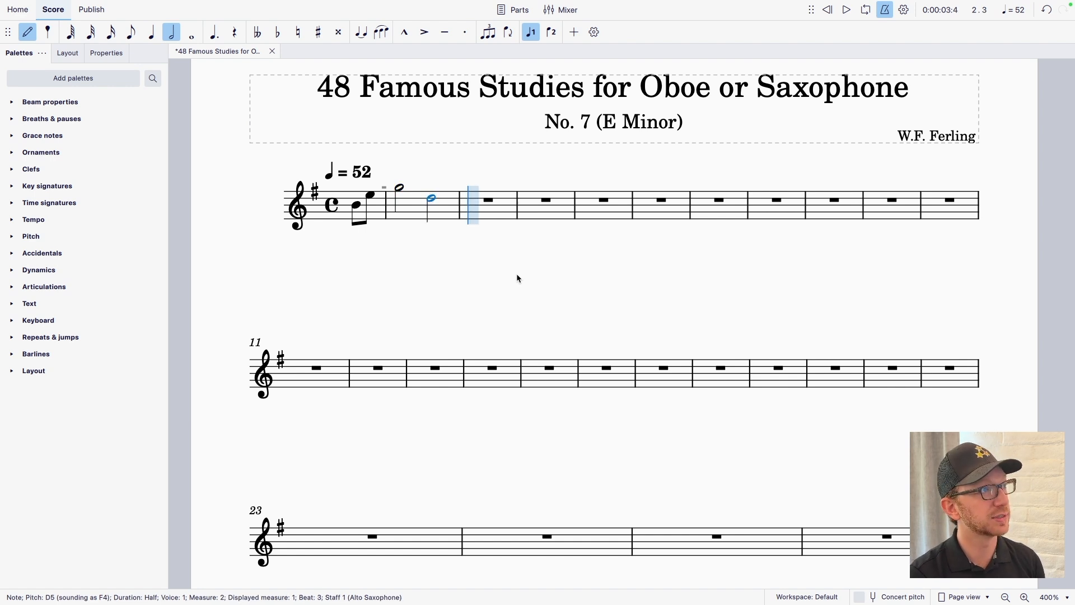
key("Up")
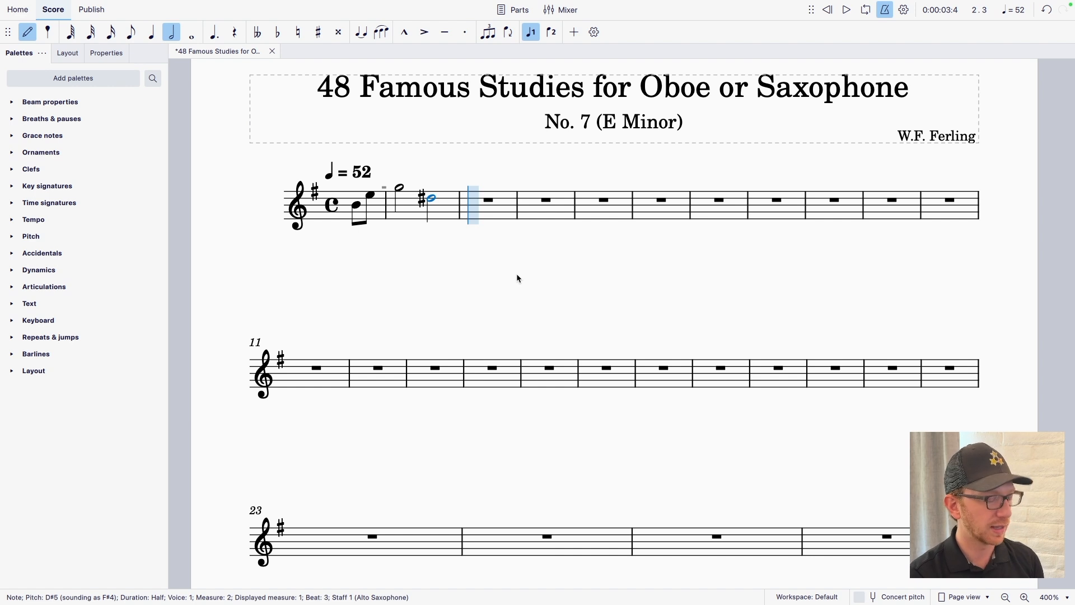
Step: Fill the second full measure with a half note E5, an eighth note B4, an eighth rest and a quarter note B5
key("e")
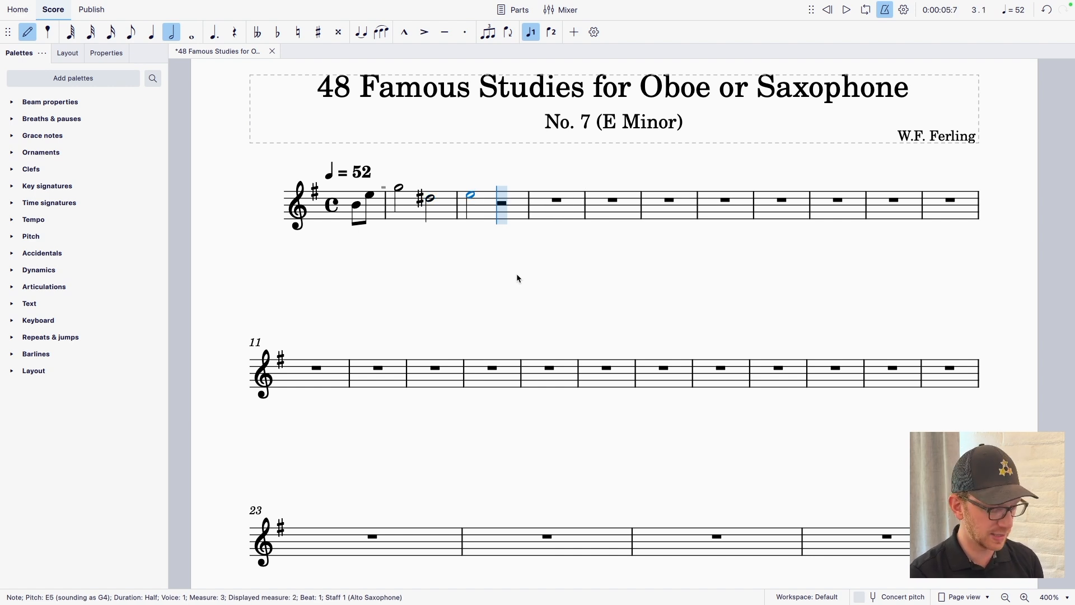
key("4")
key("b")
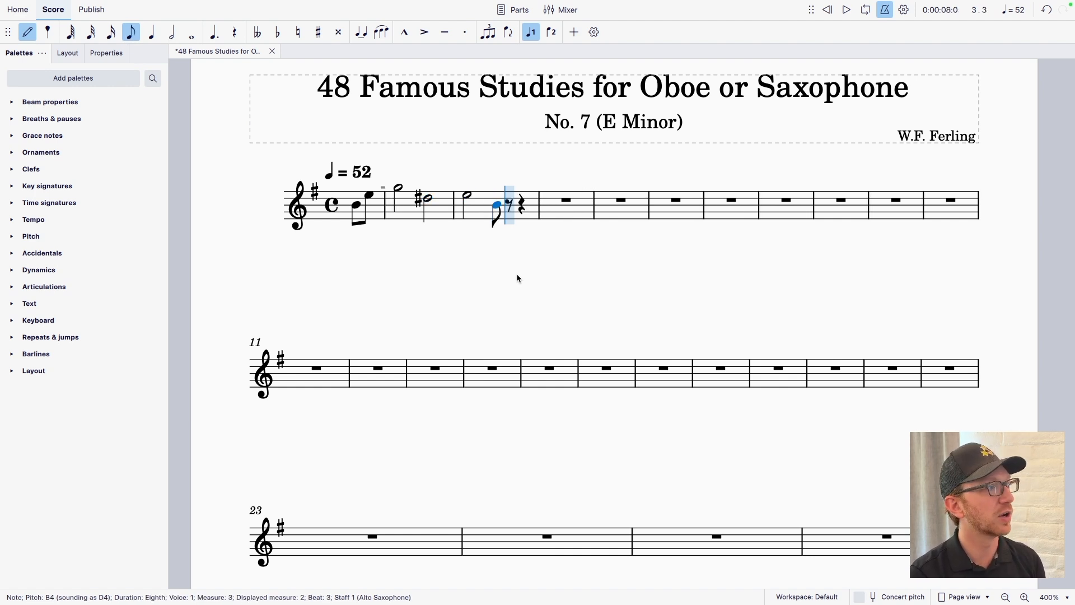
key("0")
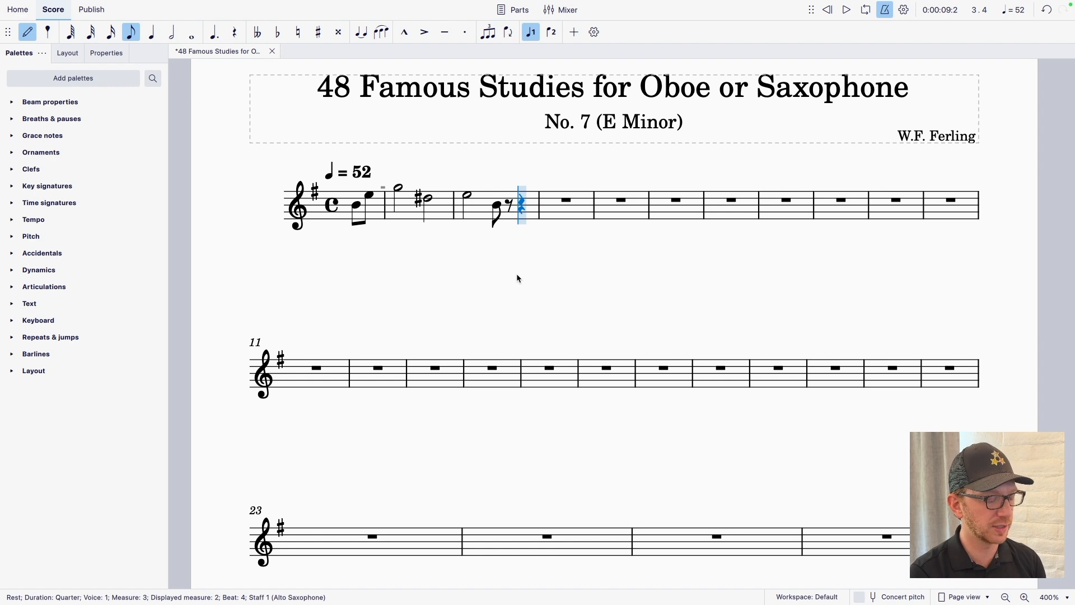
key("5")
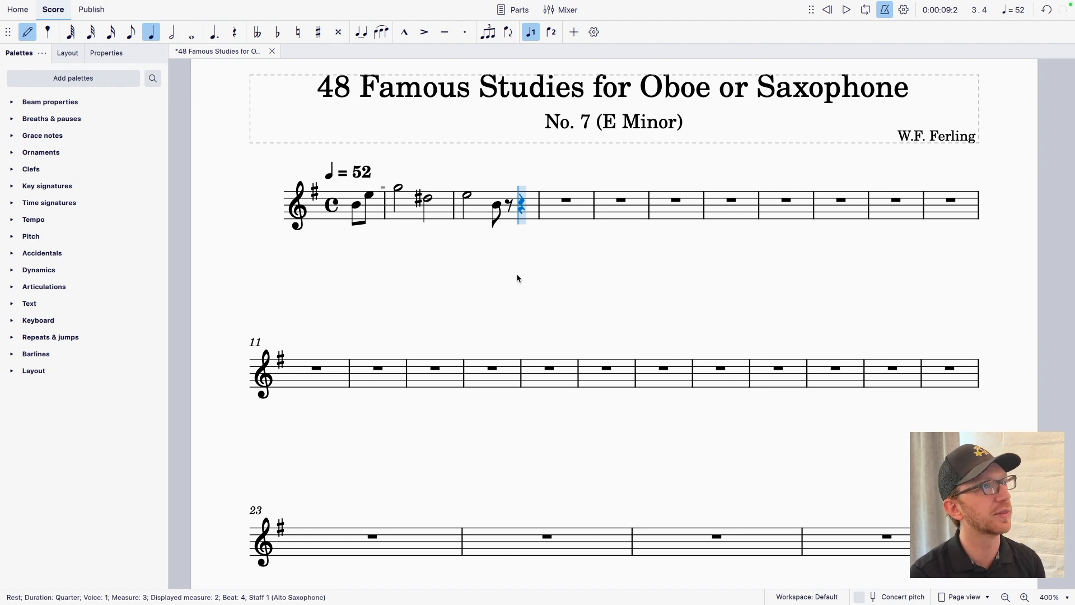
key("b")
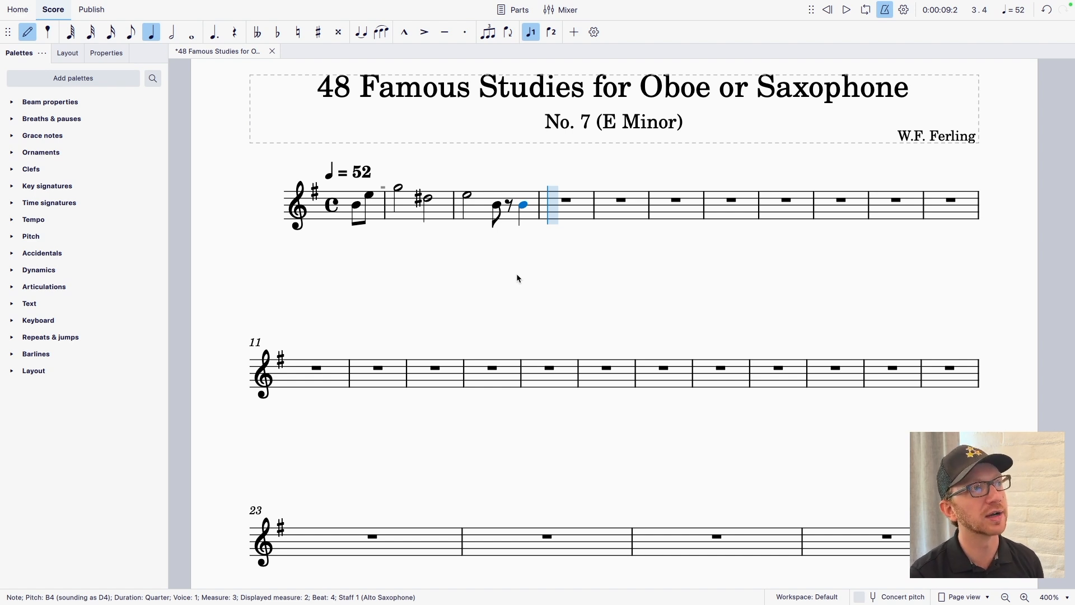
key("ctrl+Up")
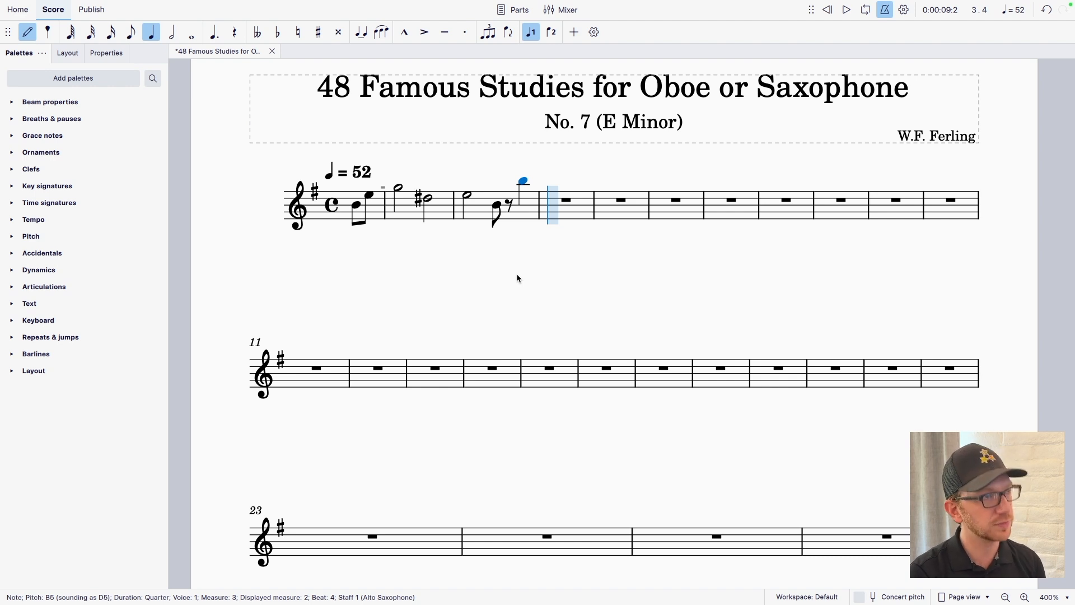
Step: Enter quarter notes A5, G5 and F♯5 on the first three beats of the third full measure
key("a")
key("g")
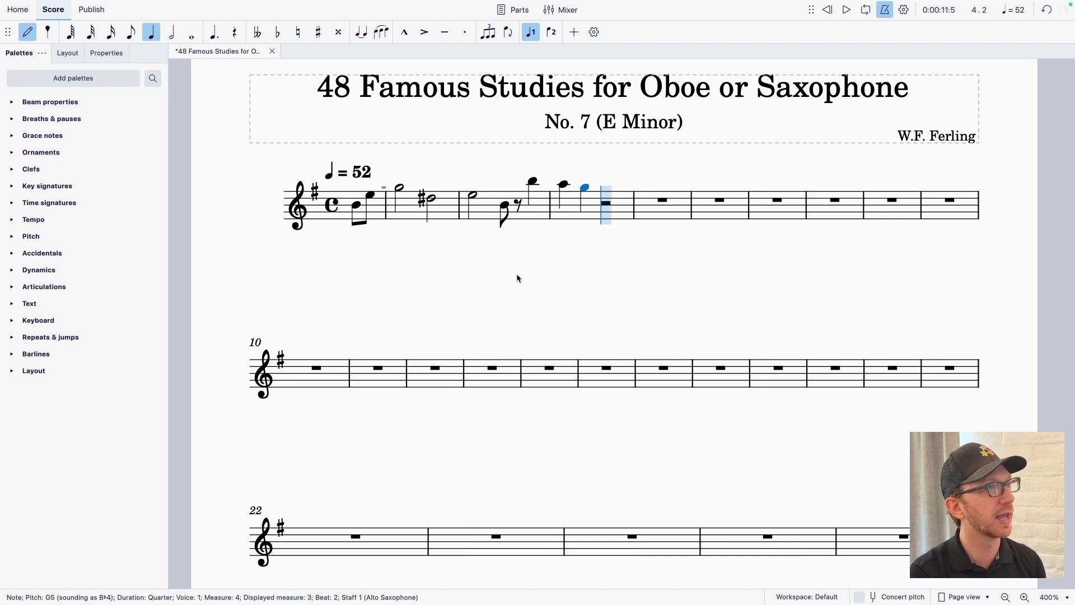
key("f")
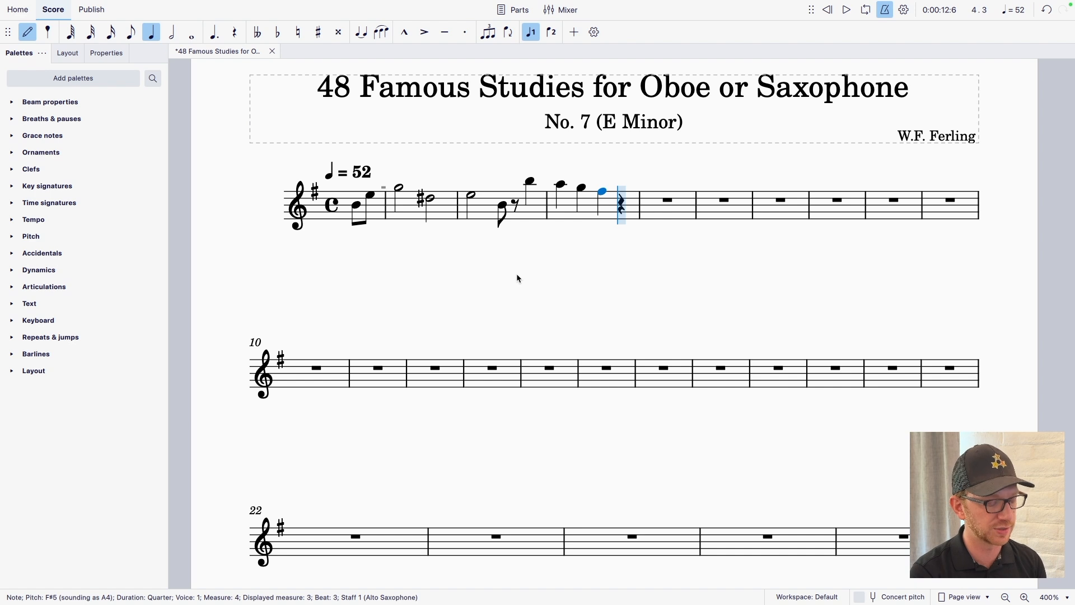
Step: Enter a sixteenth-note triplet of E5, D♯5 and E5 at the start of beat 4 in the third full measure
key("4")
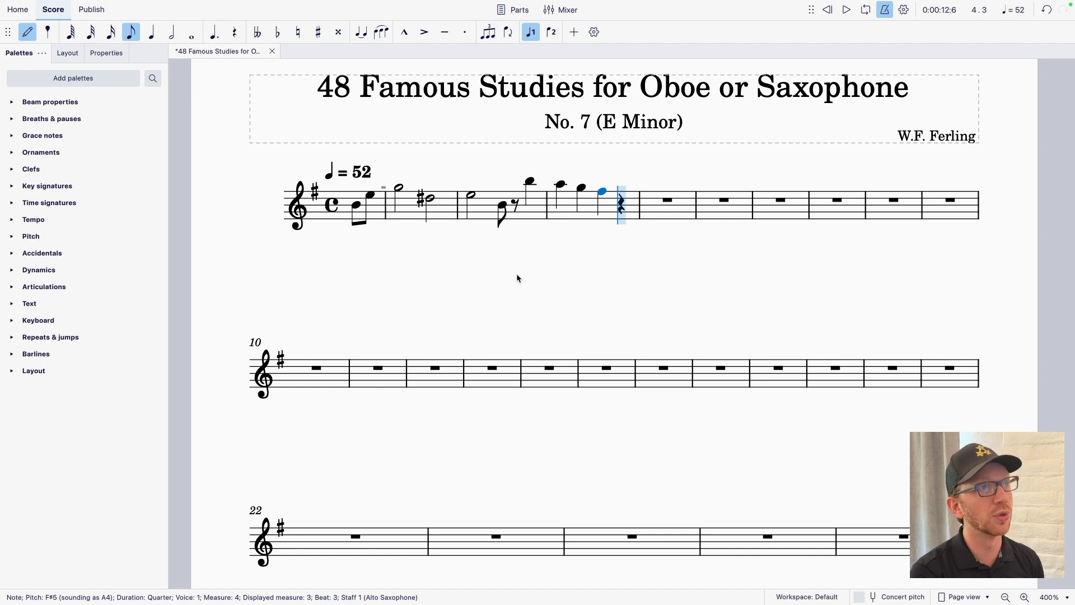
key("3")
key("ctrl+3")
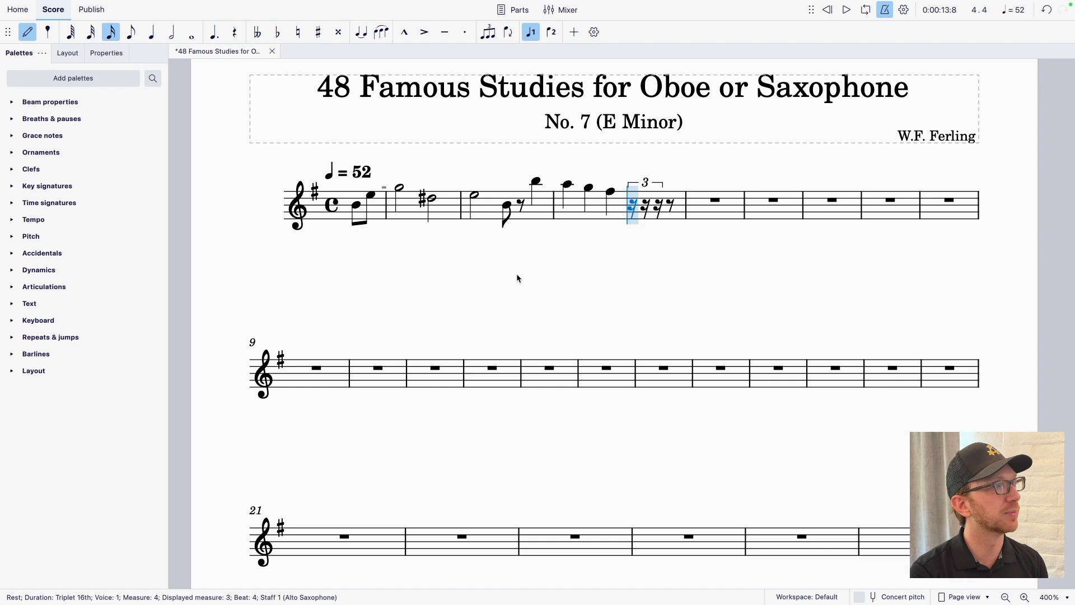
key("e")
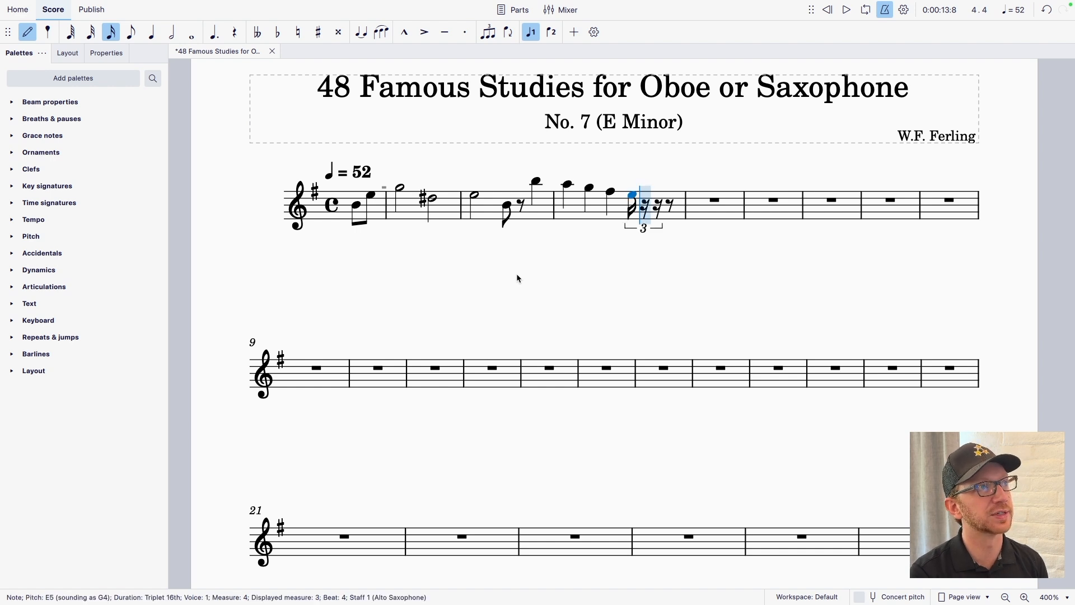
key("d")
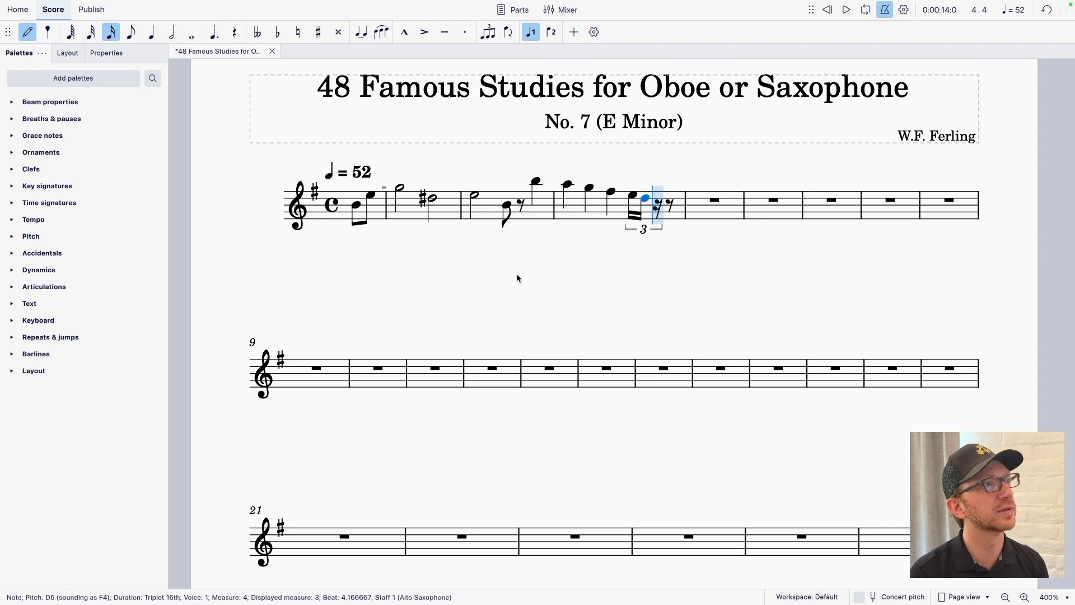
key("Up")
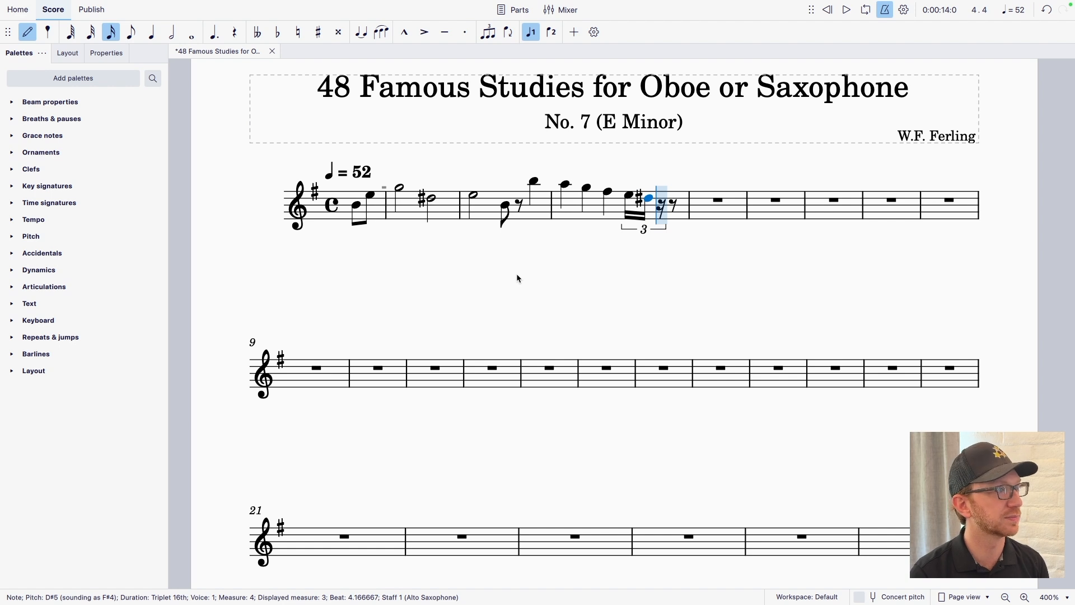
key("e")
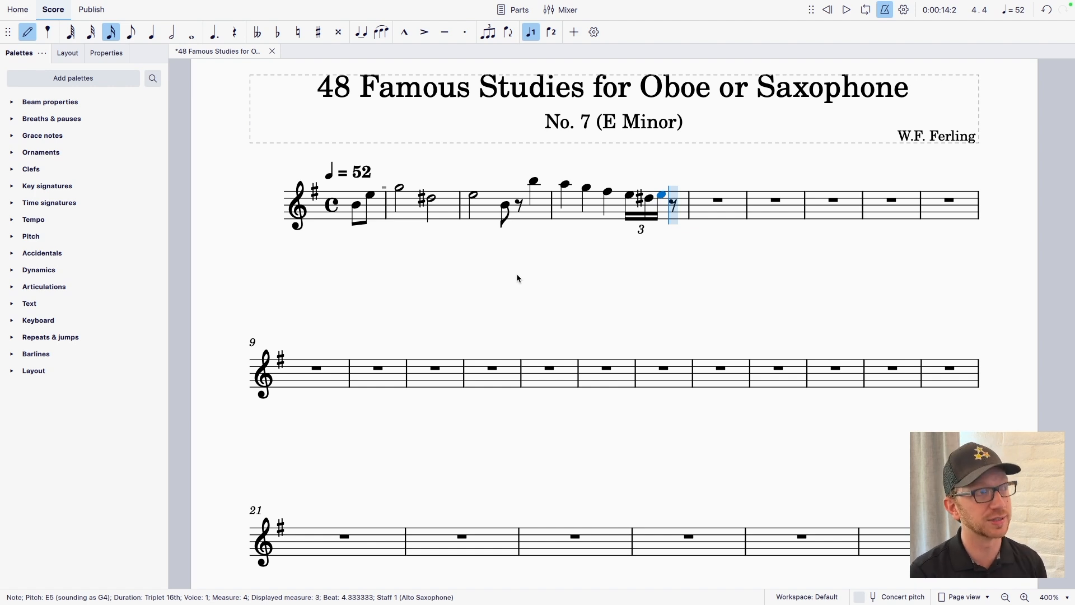
Step: Complete the third full measure with a dotted sixteenth note G5 and a thirty-second note F♯5
key("period")
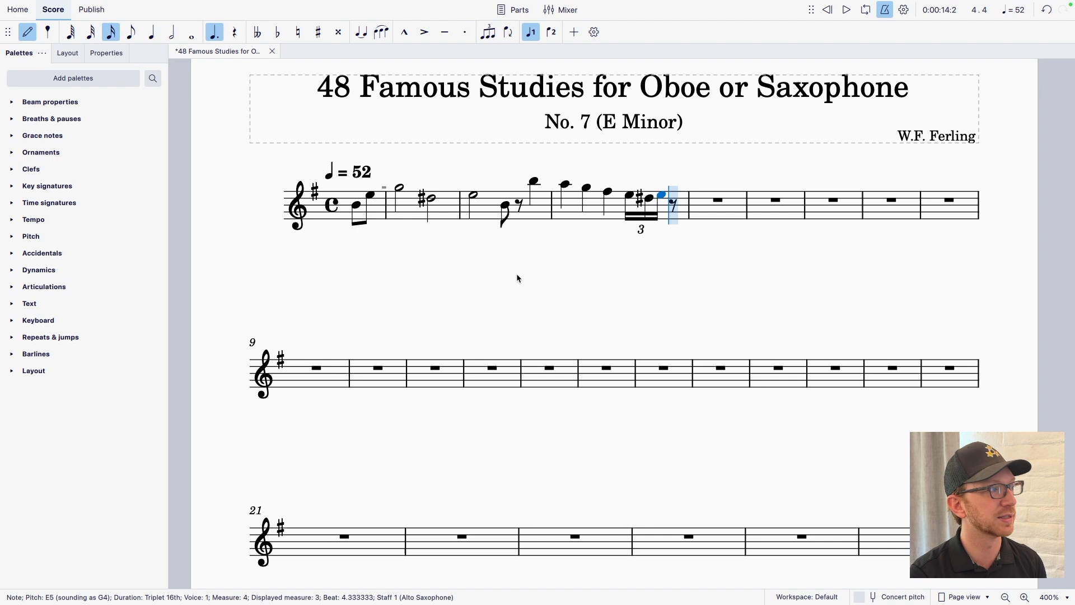
key("g")
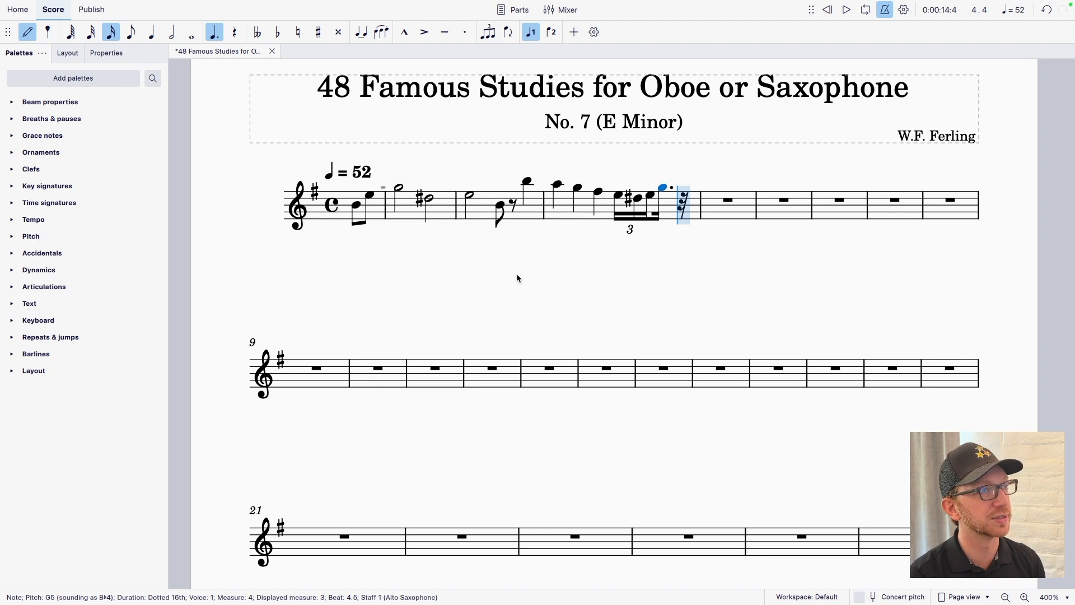
key("3")
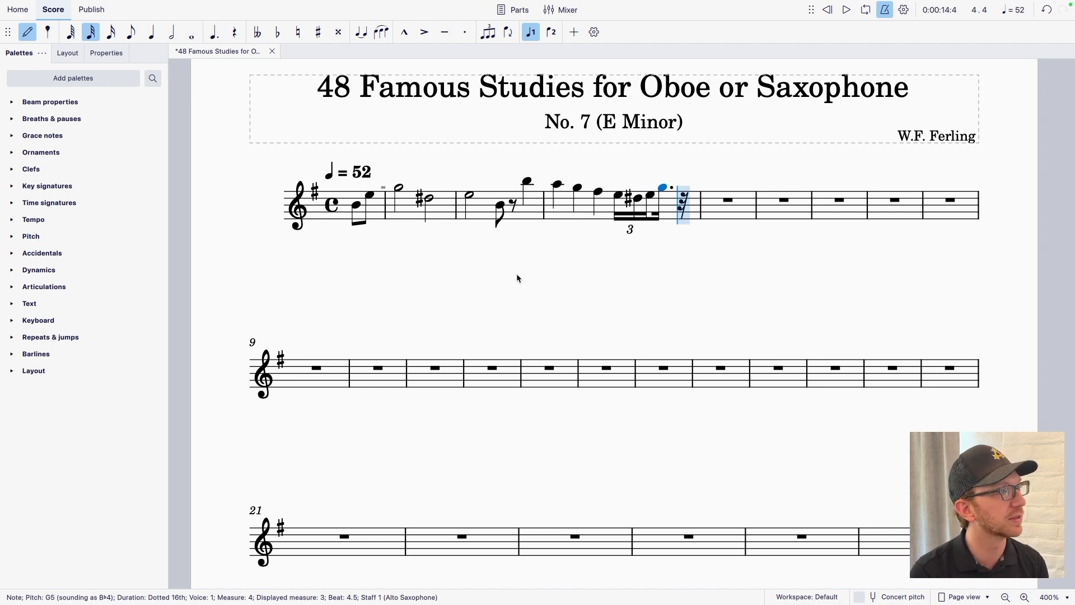
key("f")
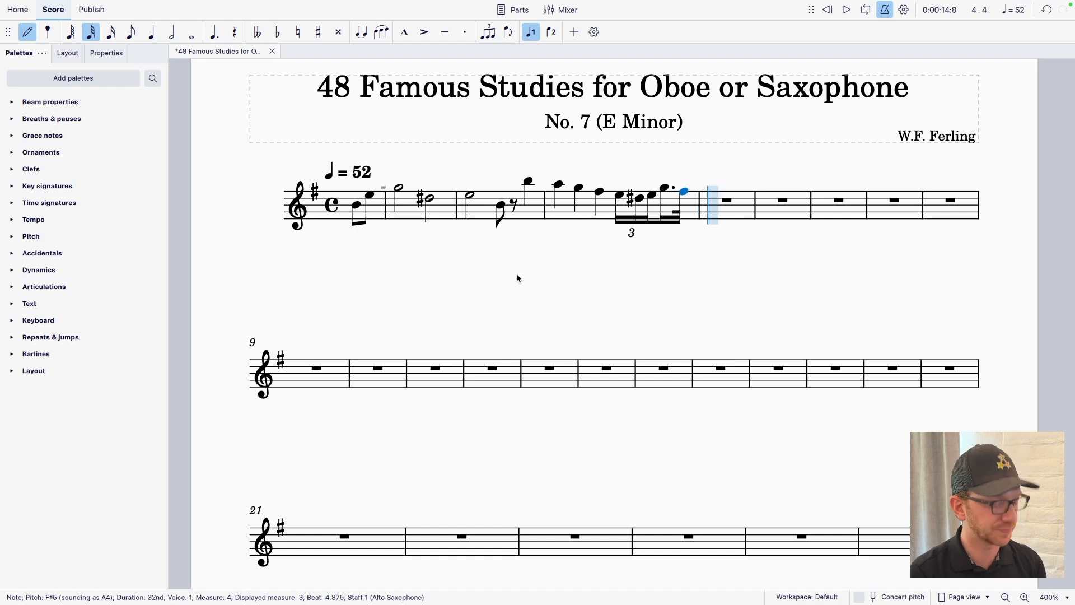
Step: Enter a half note E5, a dotted eighth note D♯5 and a sixteenth note B4 in the fourth full measure
key("6")
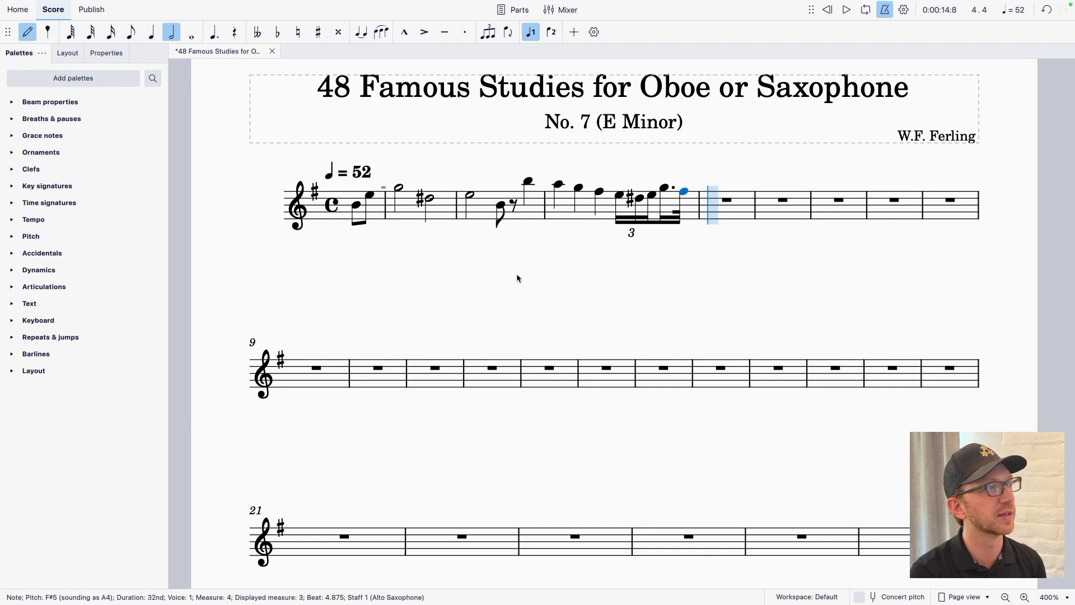
key("e")
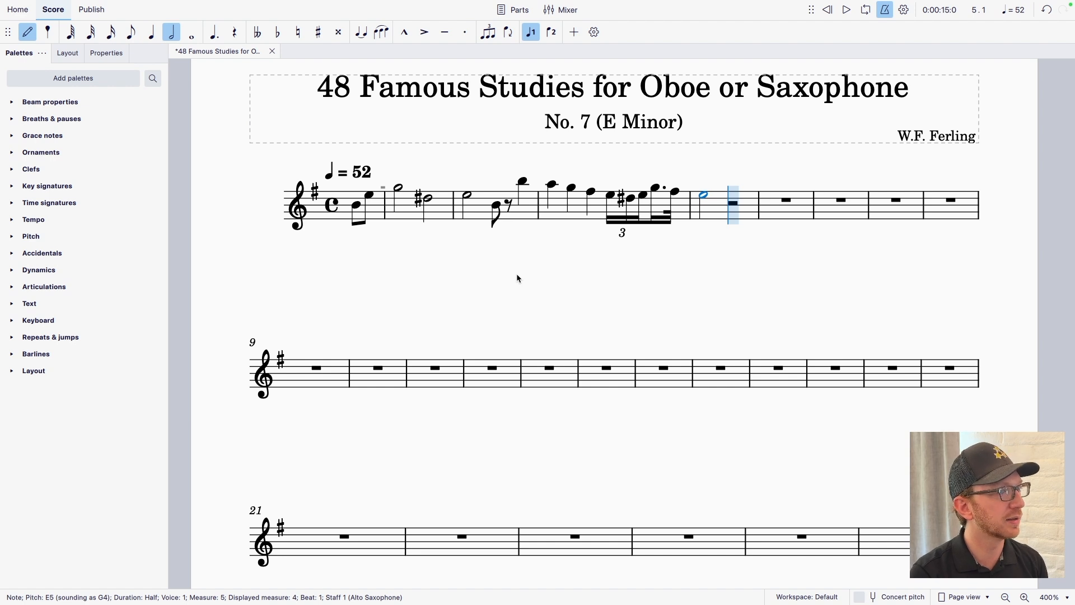
key("3")
key("period")
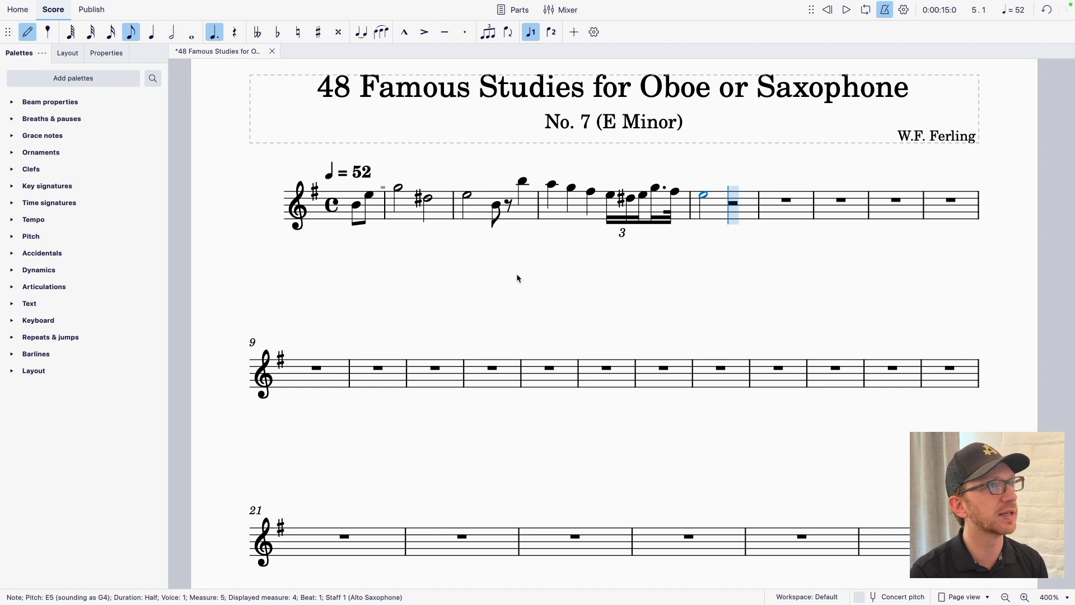
key("d")
key("Up")
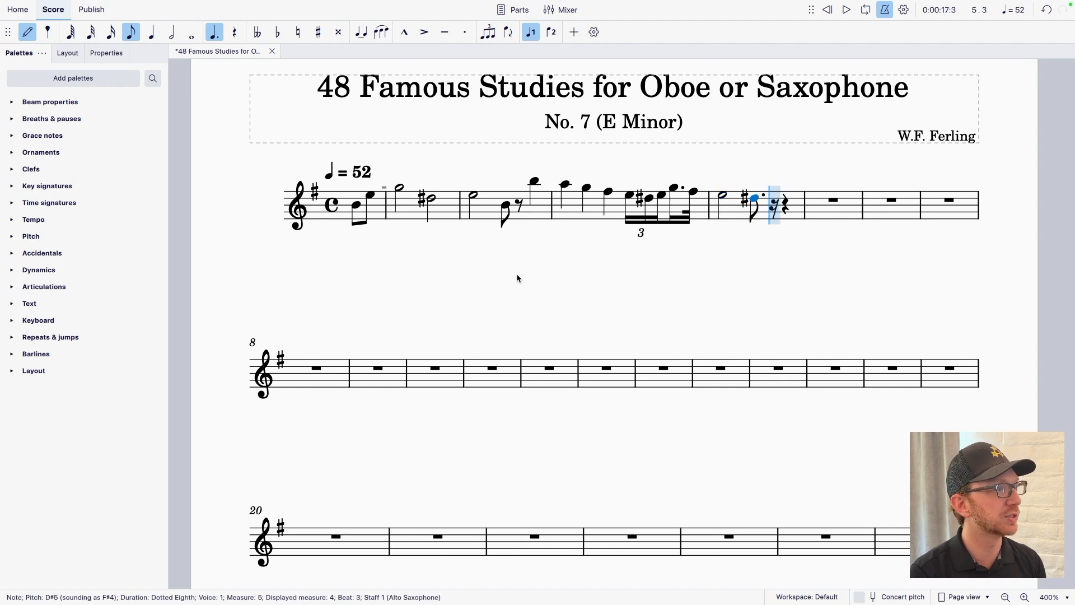
key("2")
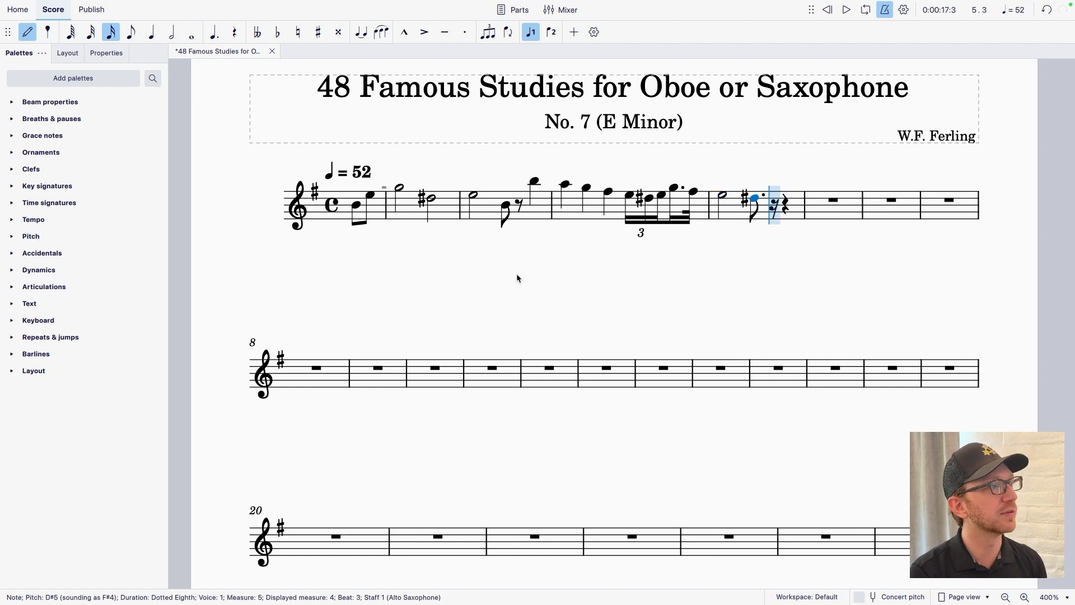
key("b")
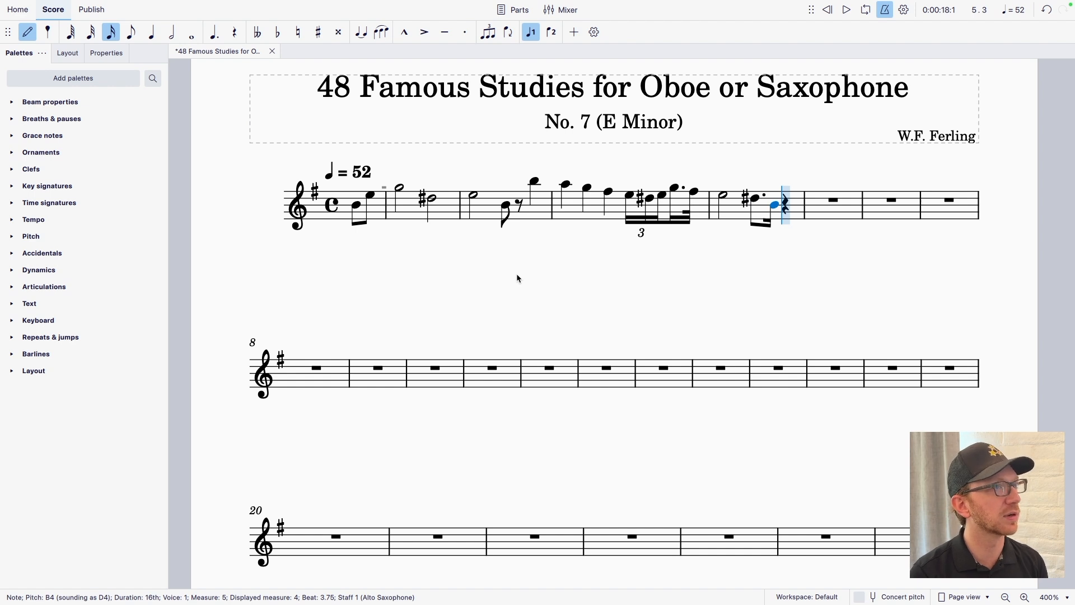
Step: Complete the fourth full measure with sixteenth notes C♯5, D♯5, E5 and F♯5 on beat 4
key("c")
key("Up")
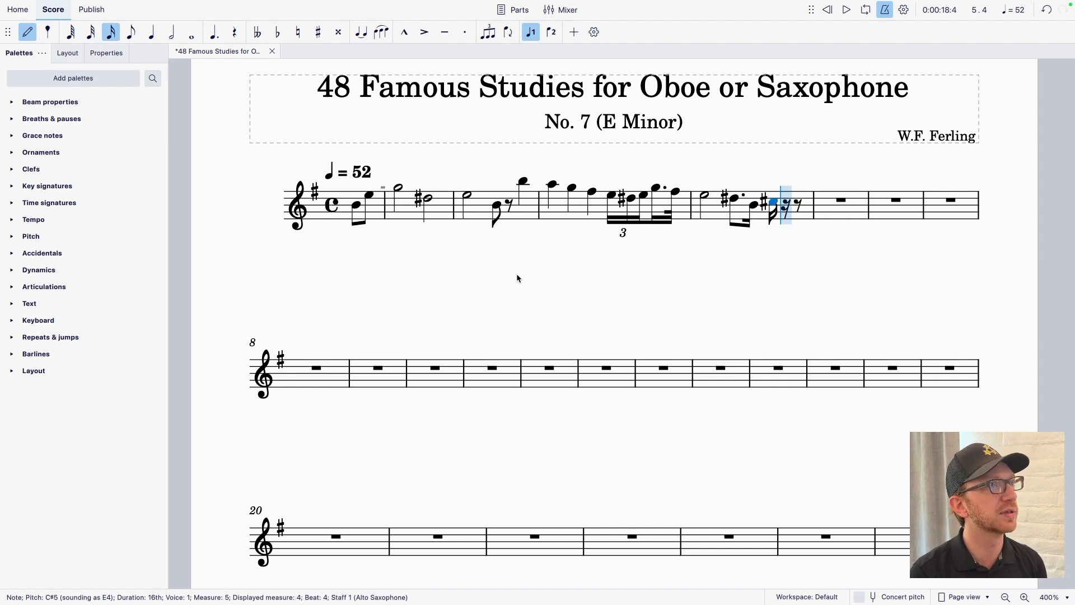
key("d")
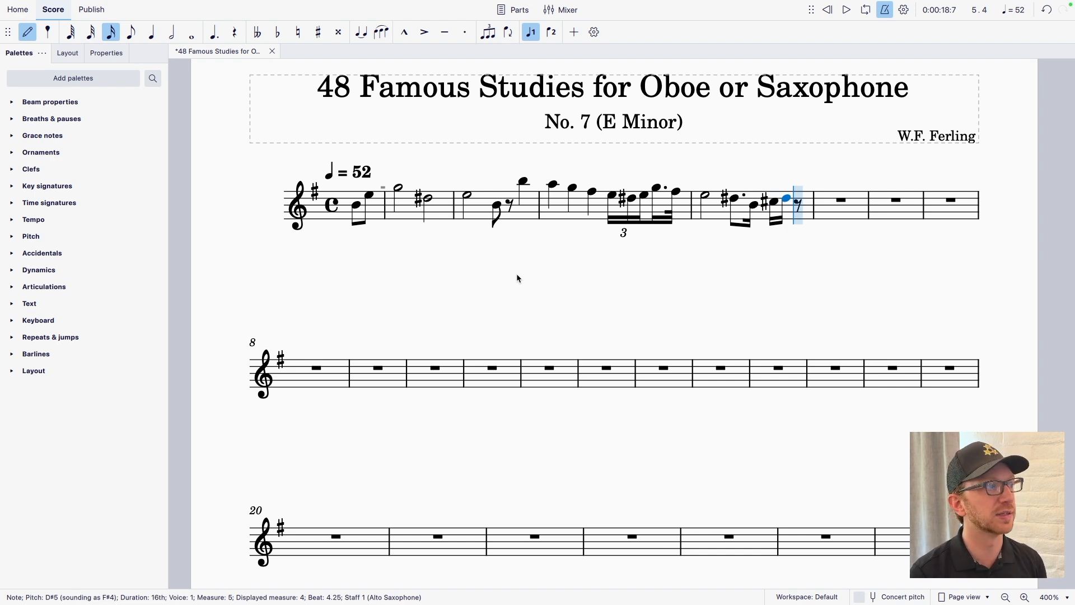
key("e")
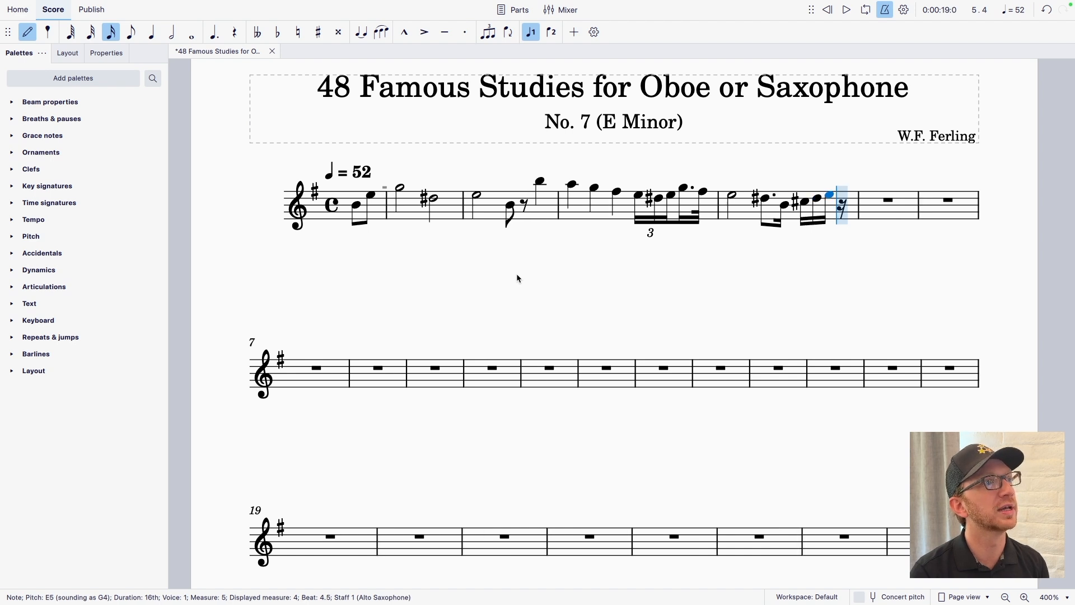
key("f")
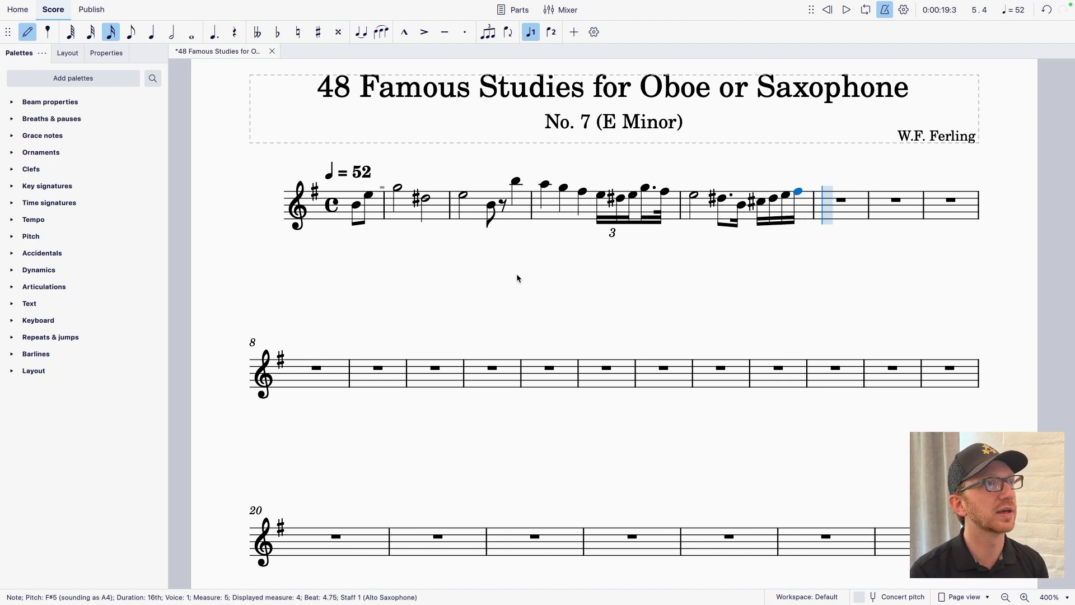
Step: Lower the beat 4 D♯5 in the fourth full measure to D natural, and raise it back to D♯5
key("Left")
key("Left")
key("Left")
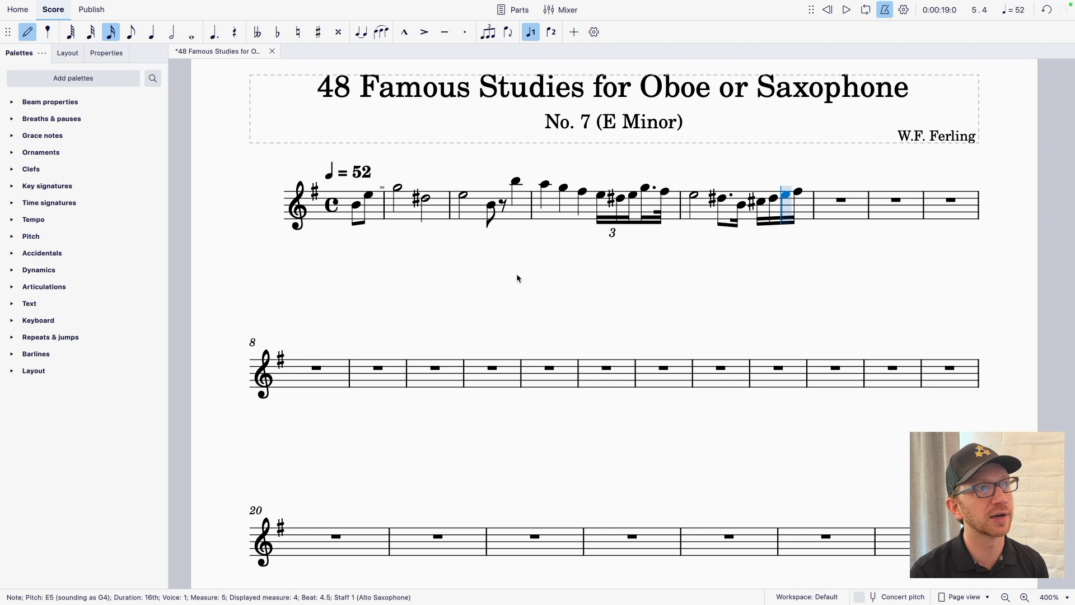
key("Down")
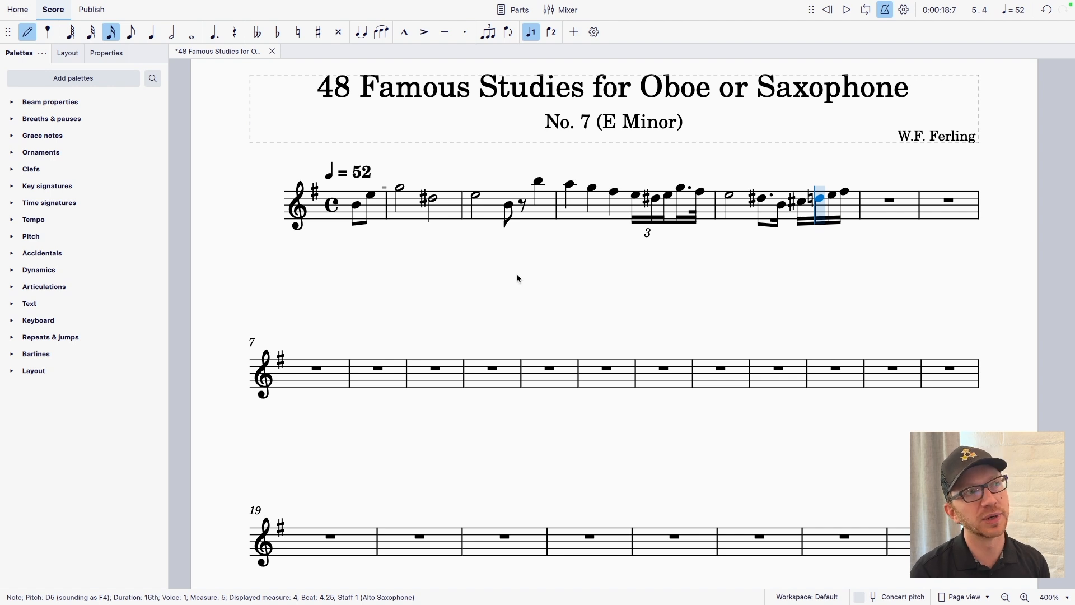
key("Up")
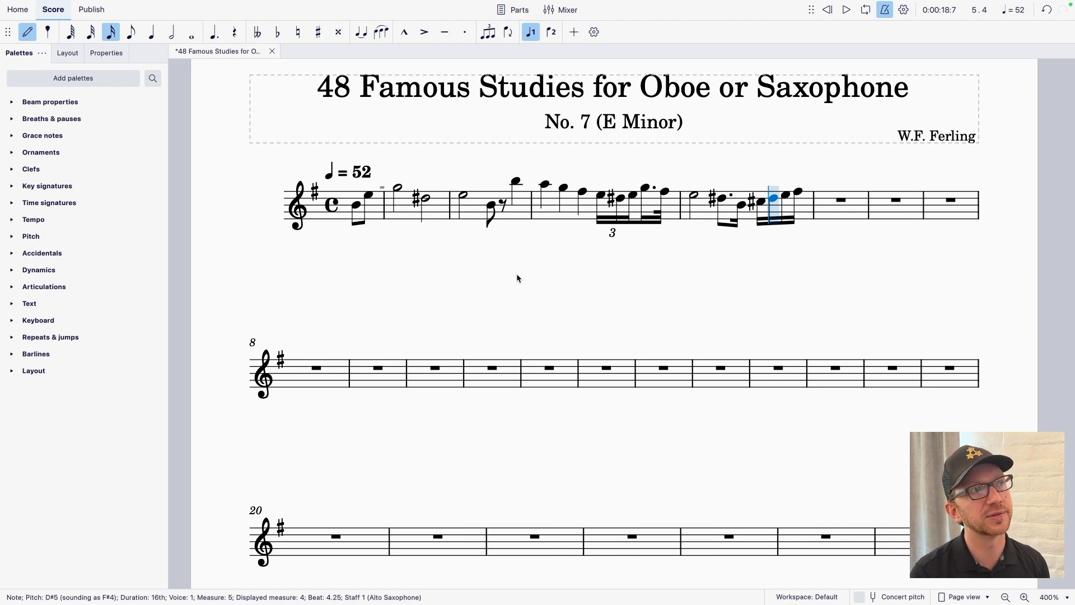
key("Right")
key("Right")
key("Right")
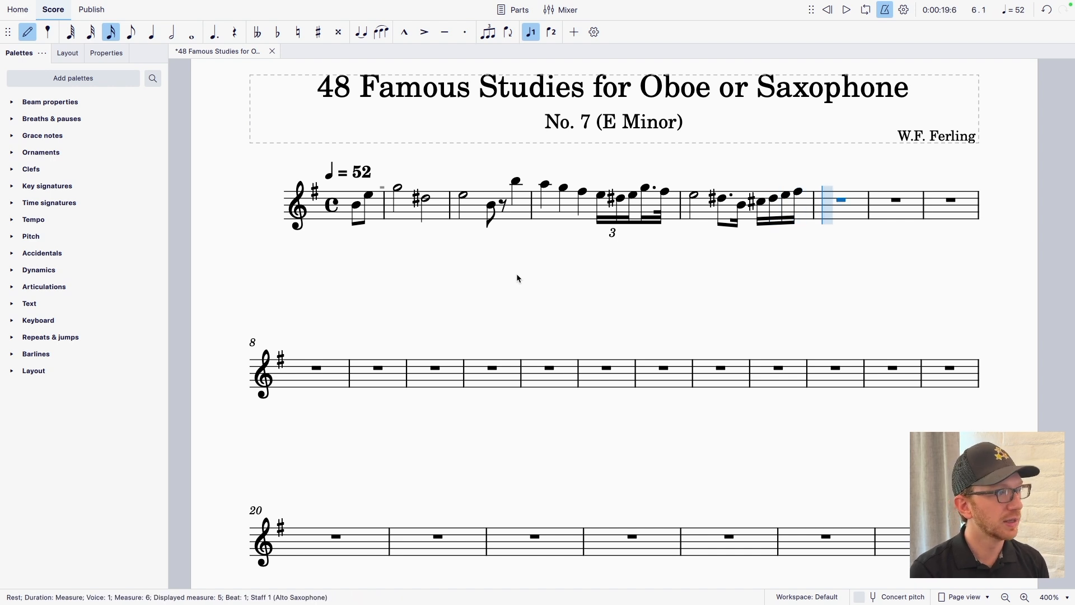
Step: Fill the fifth full measure with half notes G5 and F♯5, and add a system break after that measure
key("6")
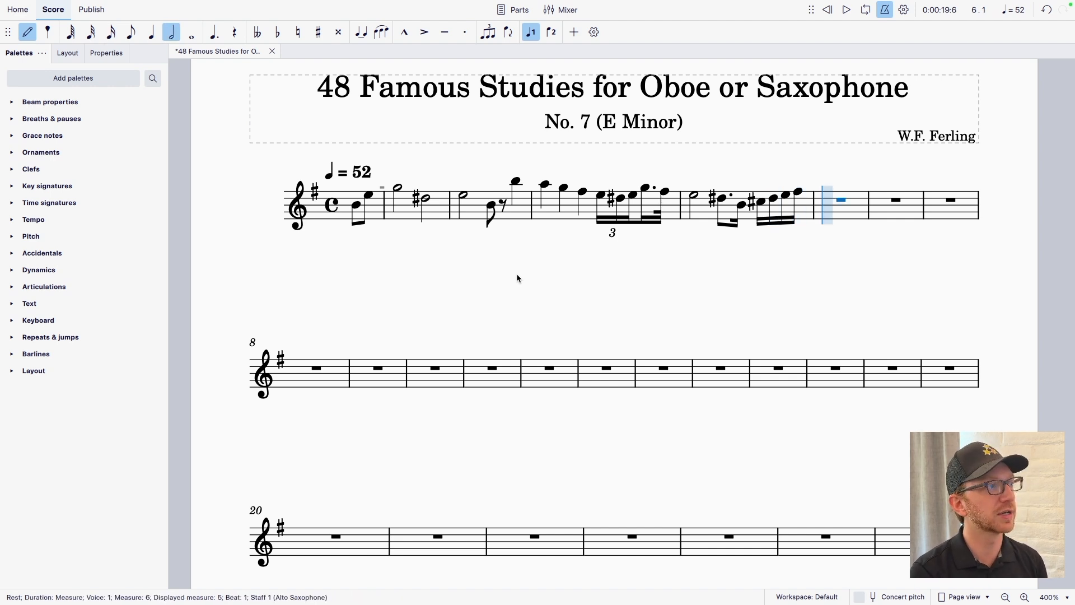
key("g")
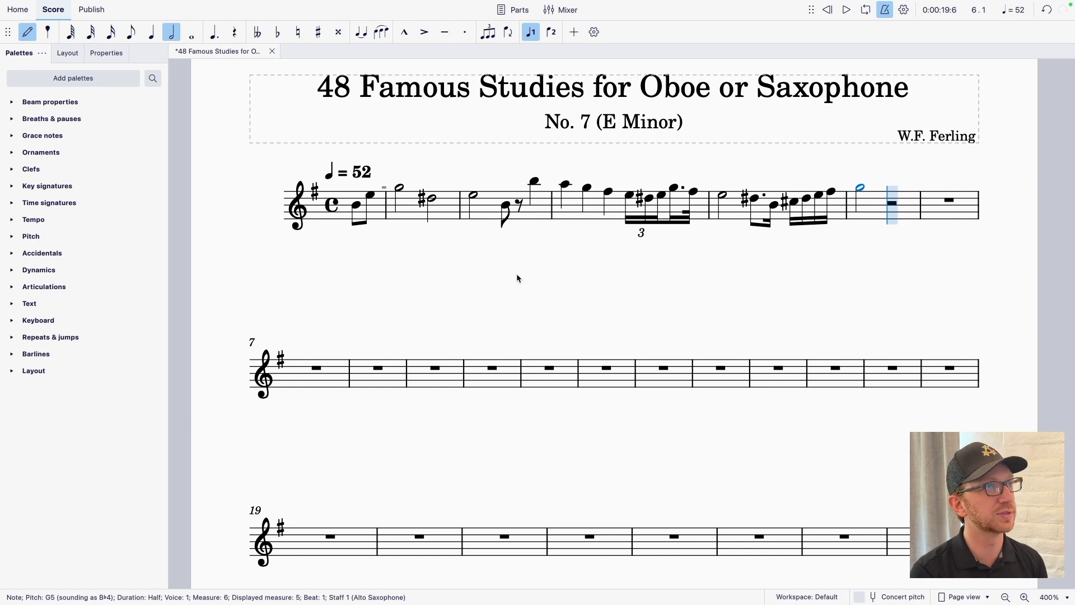
key("f")
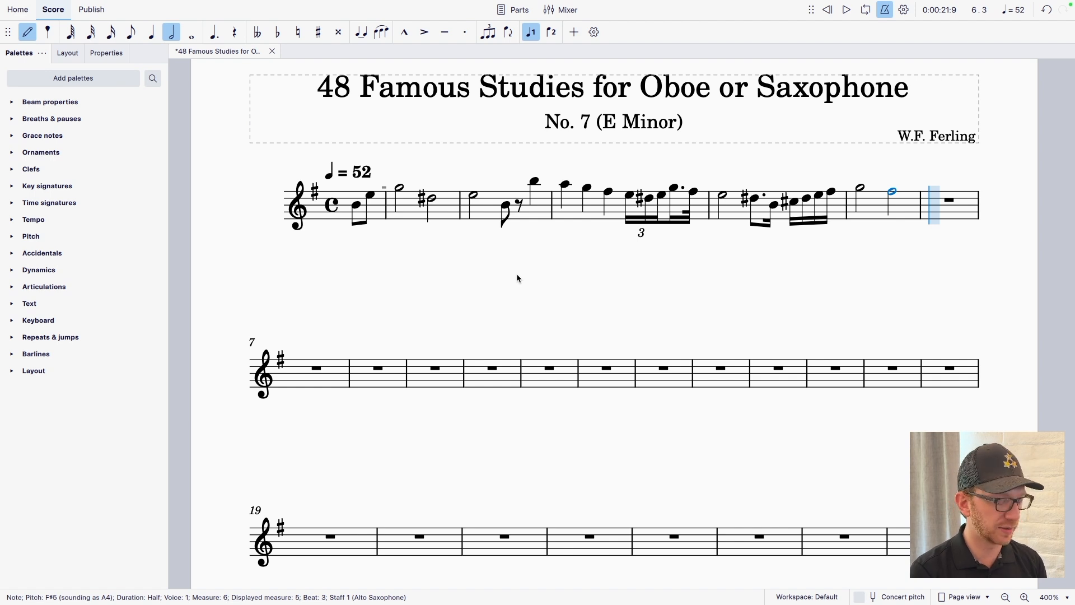
key("Left")
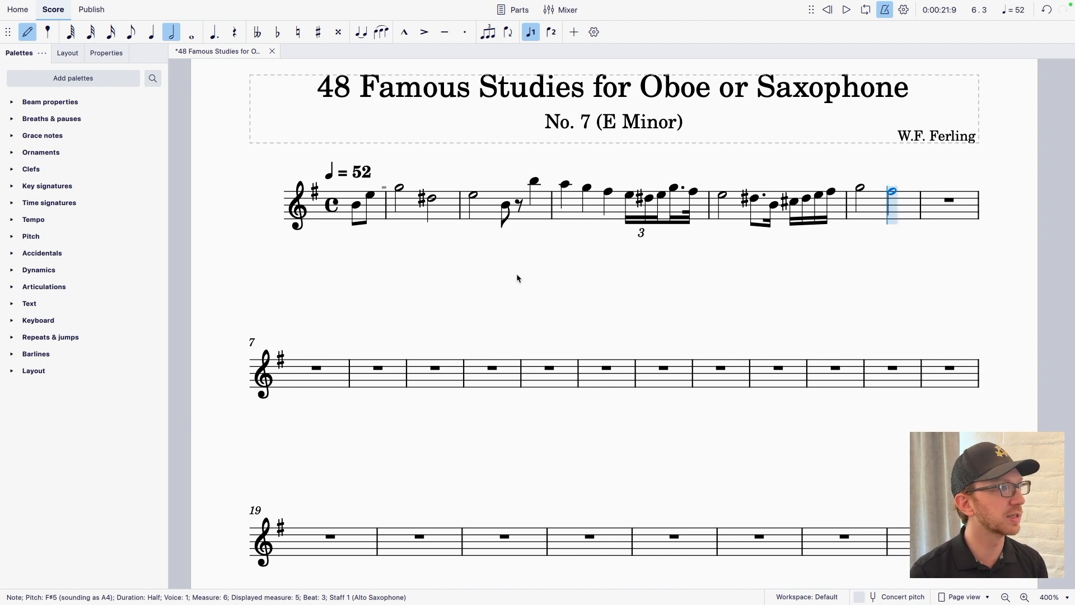
key("Return")
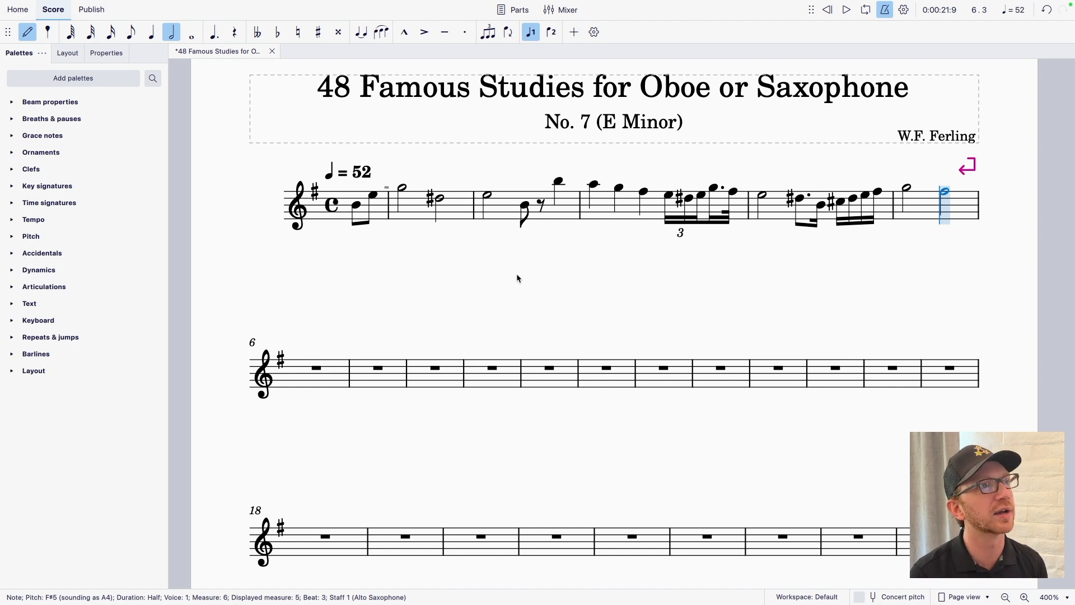
key("Right")
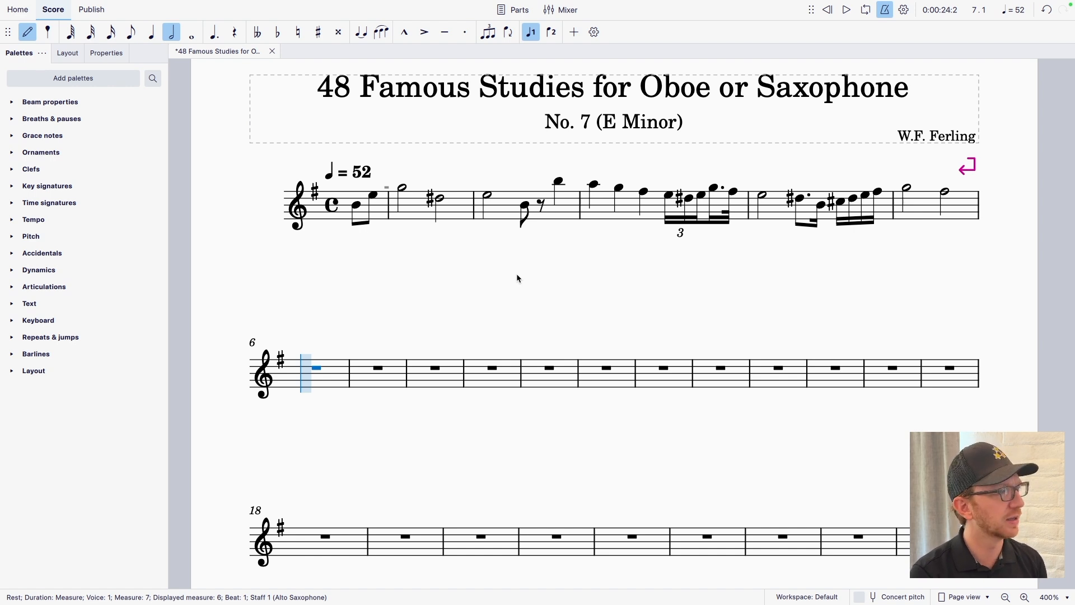
Step: Enter a half note C6 and an eighth-note triplet of B5, A5 and B5 in the sixth full measure
key("c")
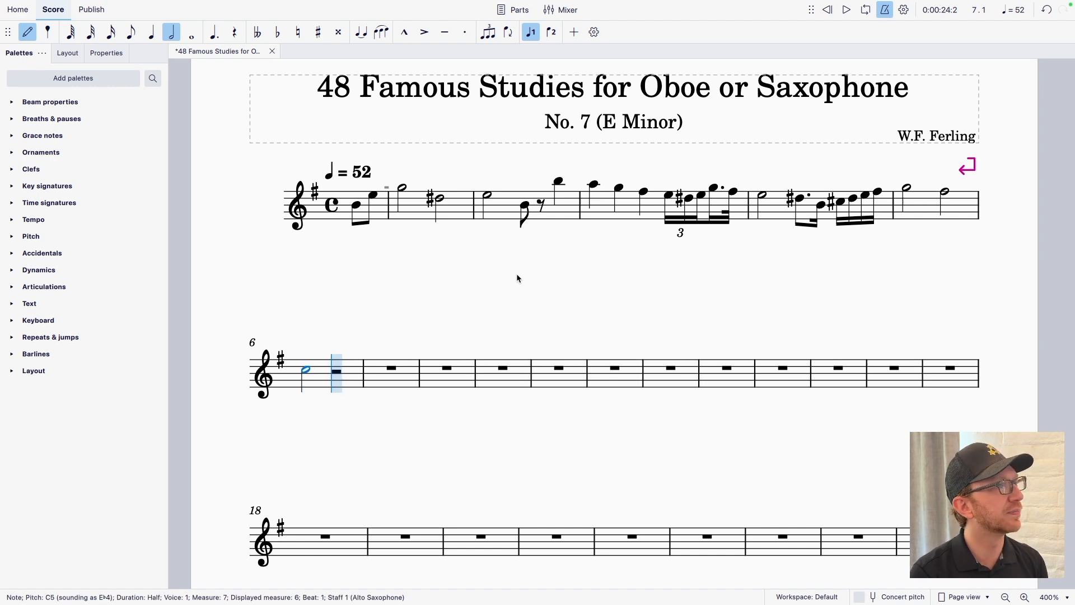
key("ctrl+Up")
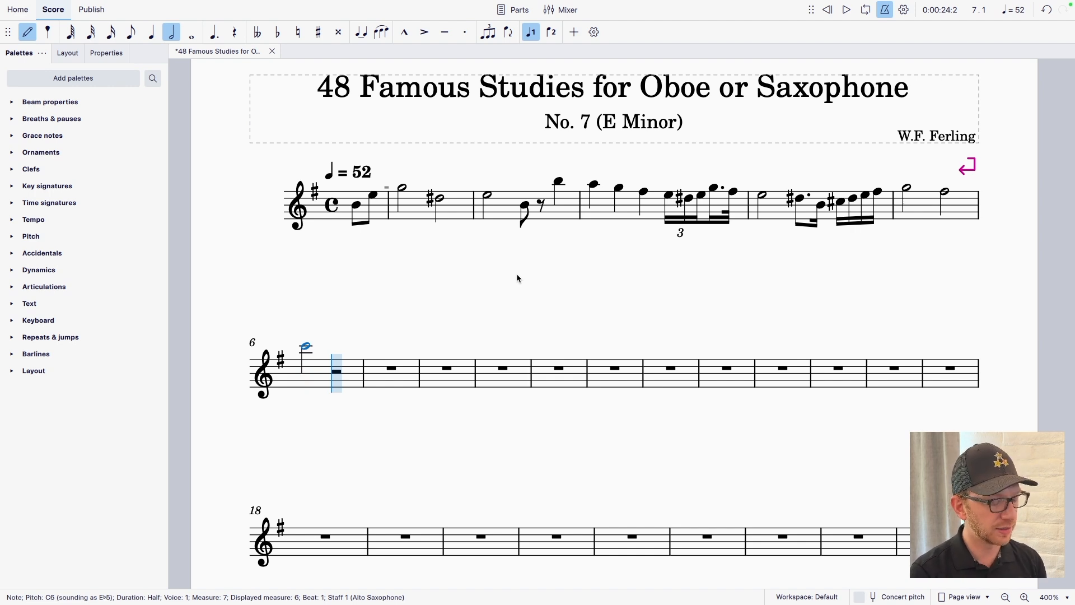
key("5")
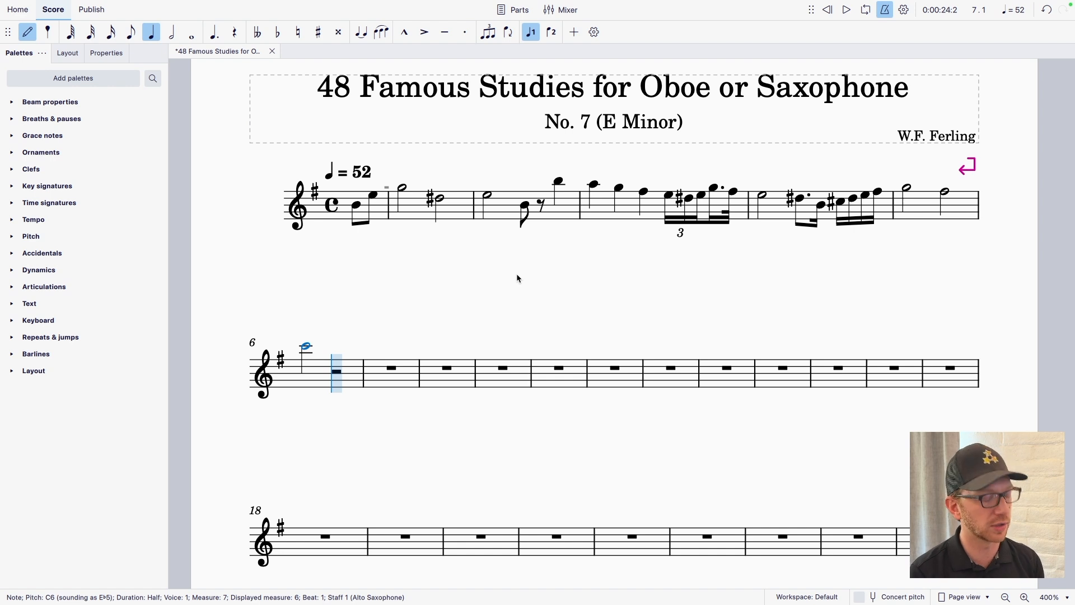
key("ctrl+3")
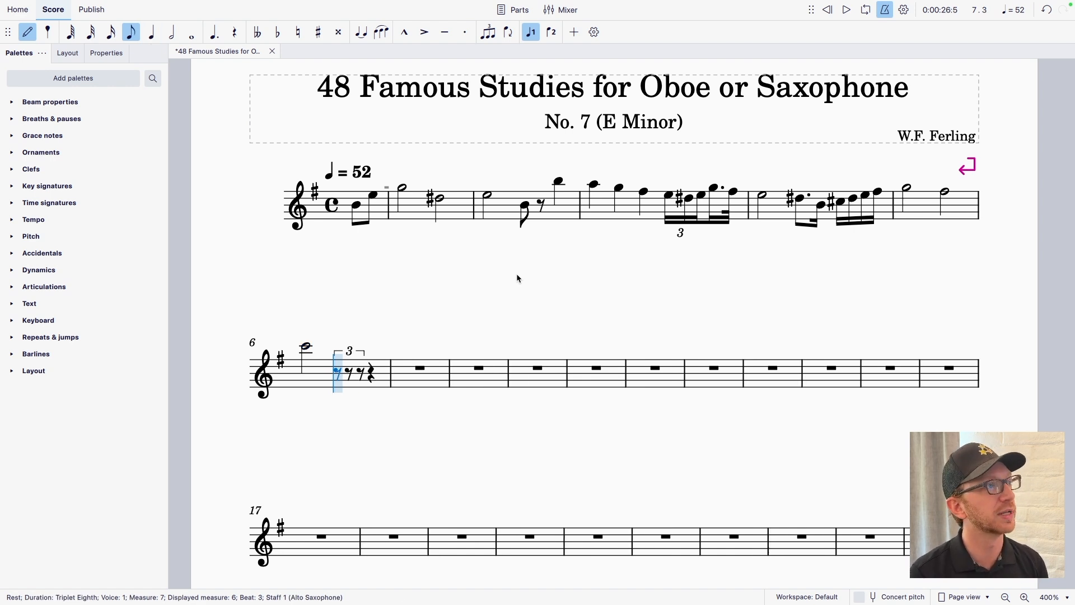
key("b")
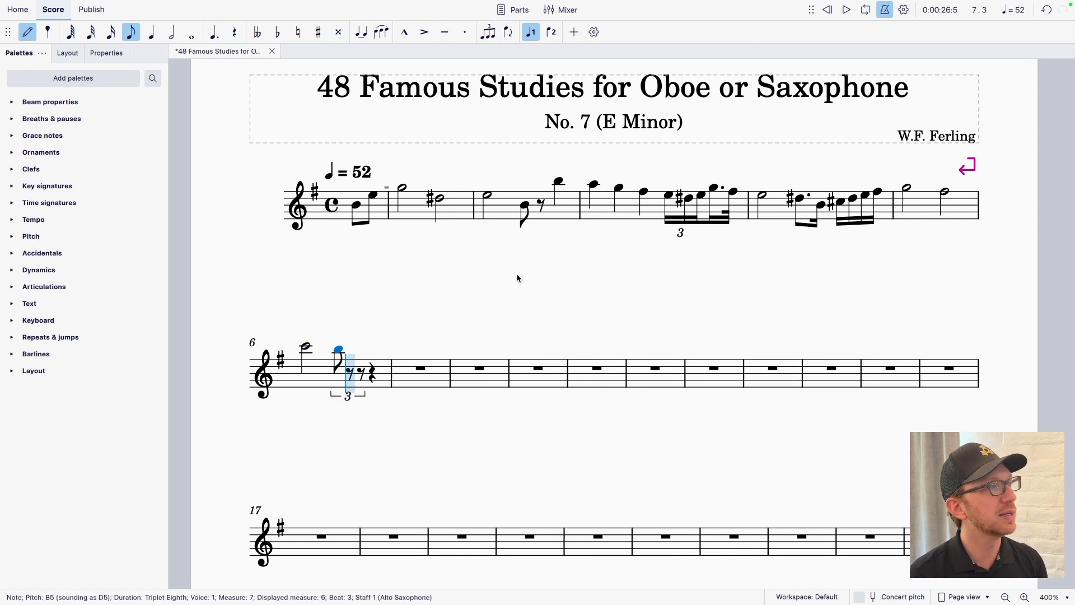
key("a")
key("b")
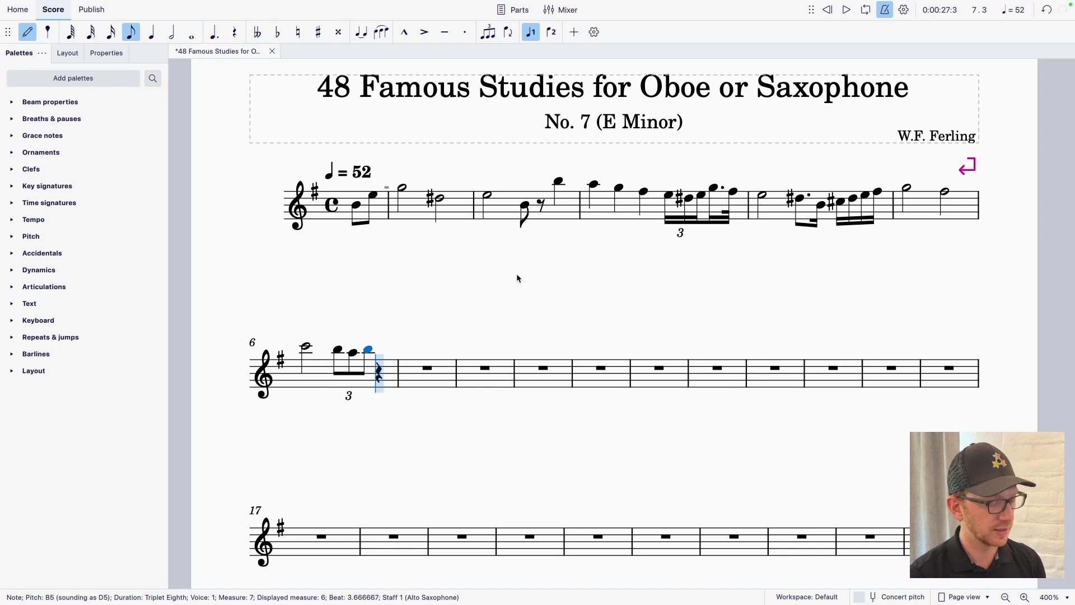
Step: Complete the sixth full measure with sixteenth notes C6, E5, B5 and A5 on beat 4
key("4")
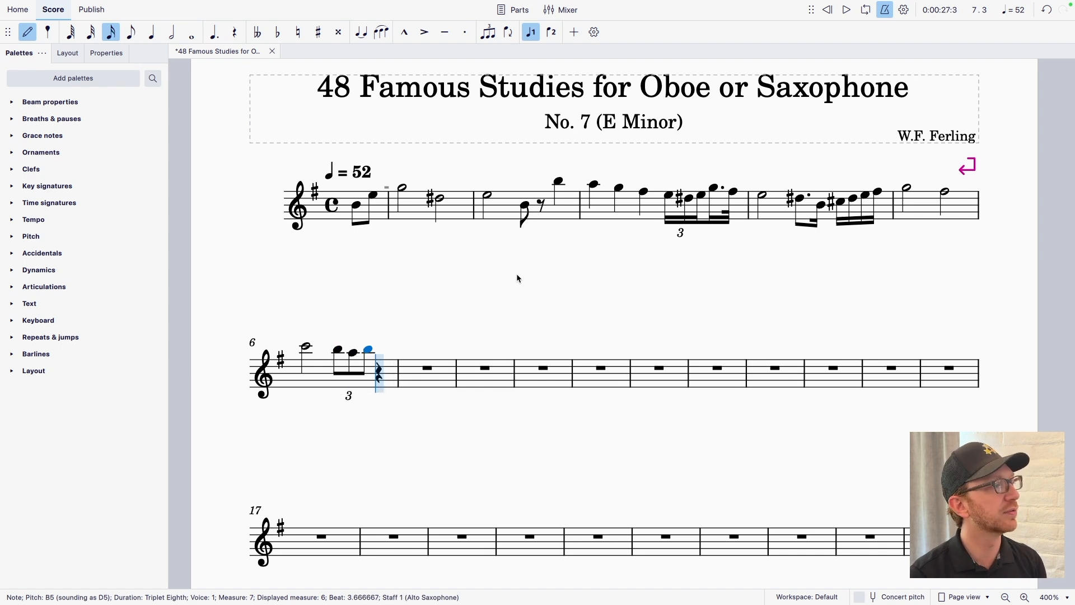
key("c")
key("e")
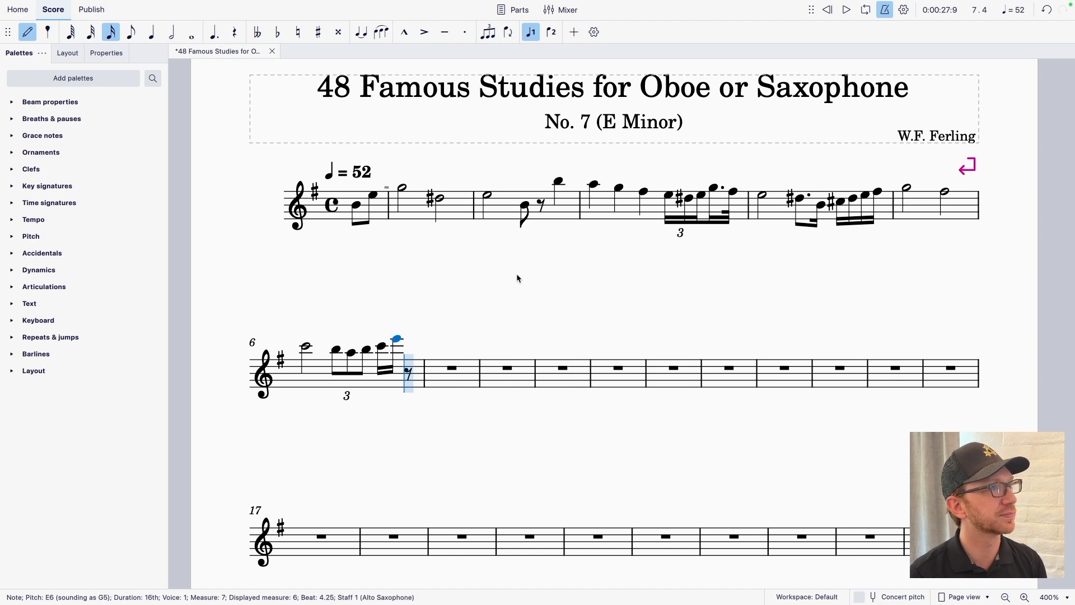
key("ctrl+Down")
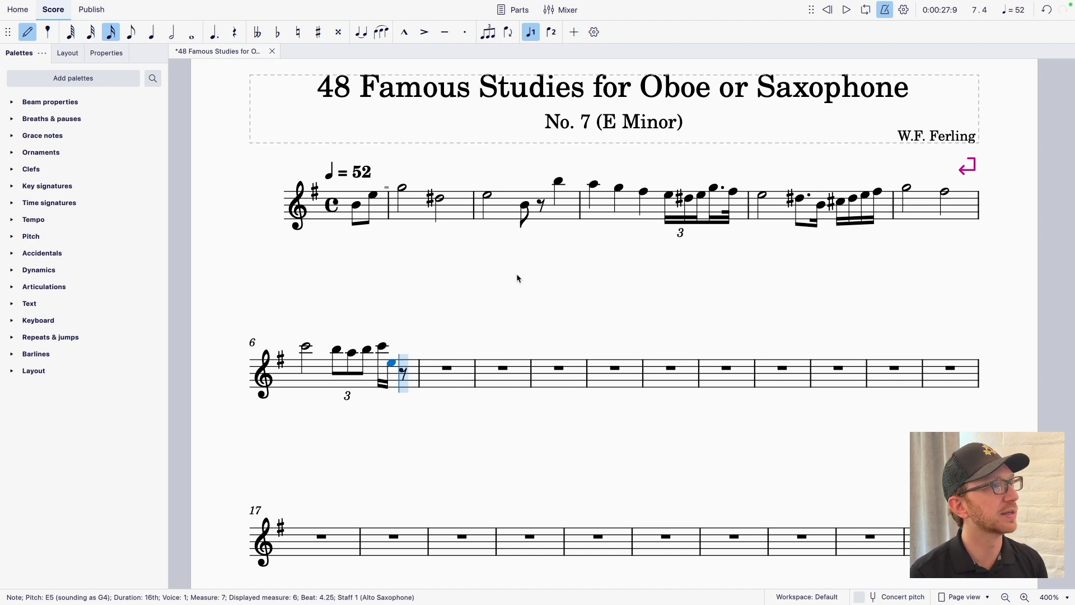
key("b")
key("ctrl+Up")
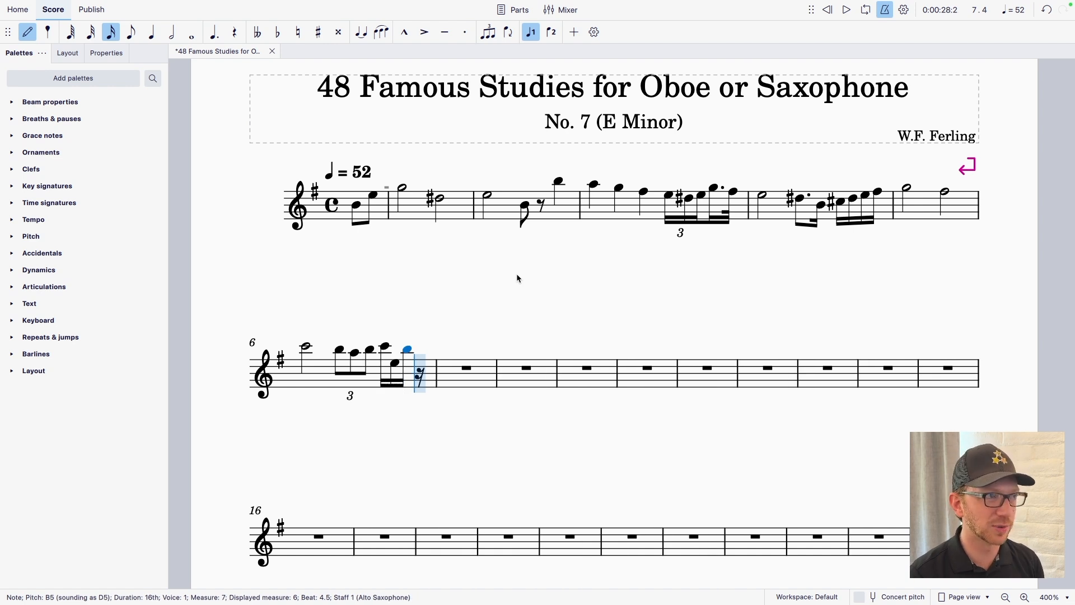
key("a")
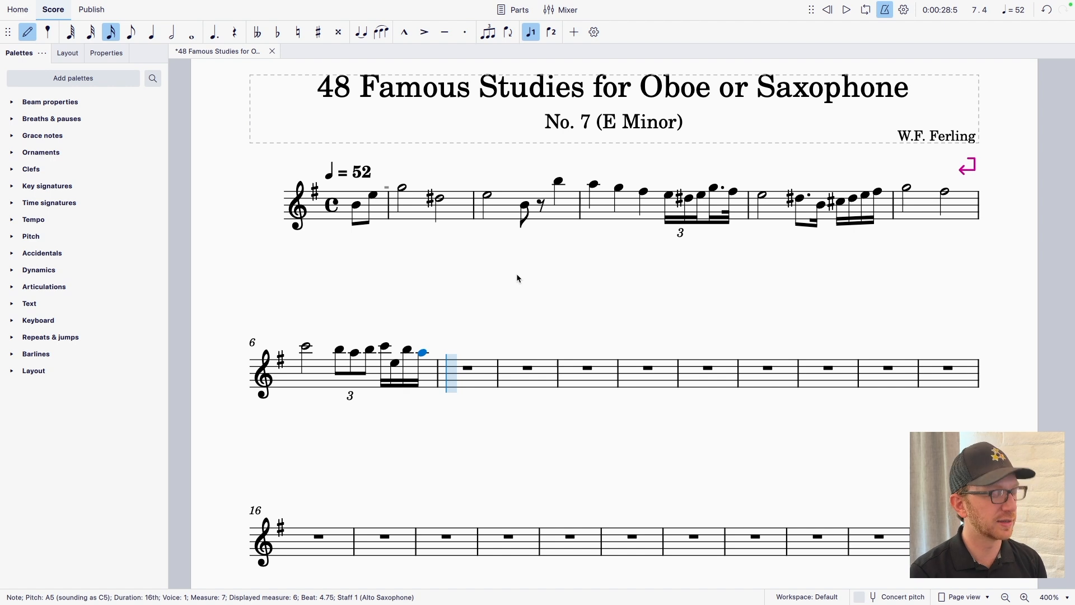
Step: Enter a dotted eighth note A5 and a sixteenth note G5 on beat 1 of the seventh full measure
key("4")
key("period")
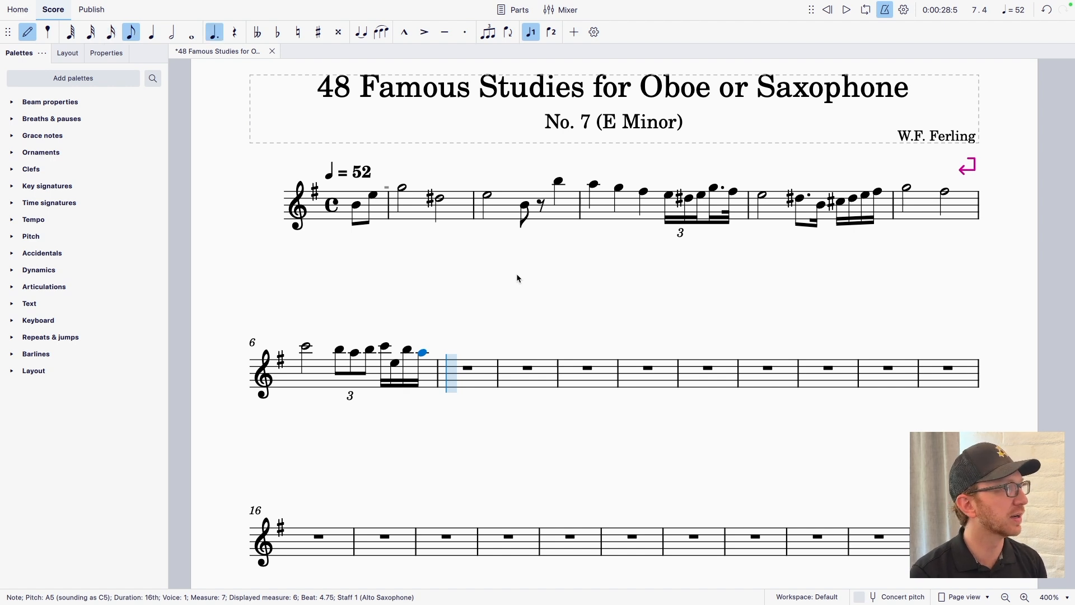
key("a")
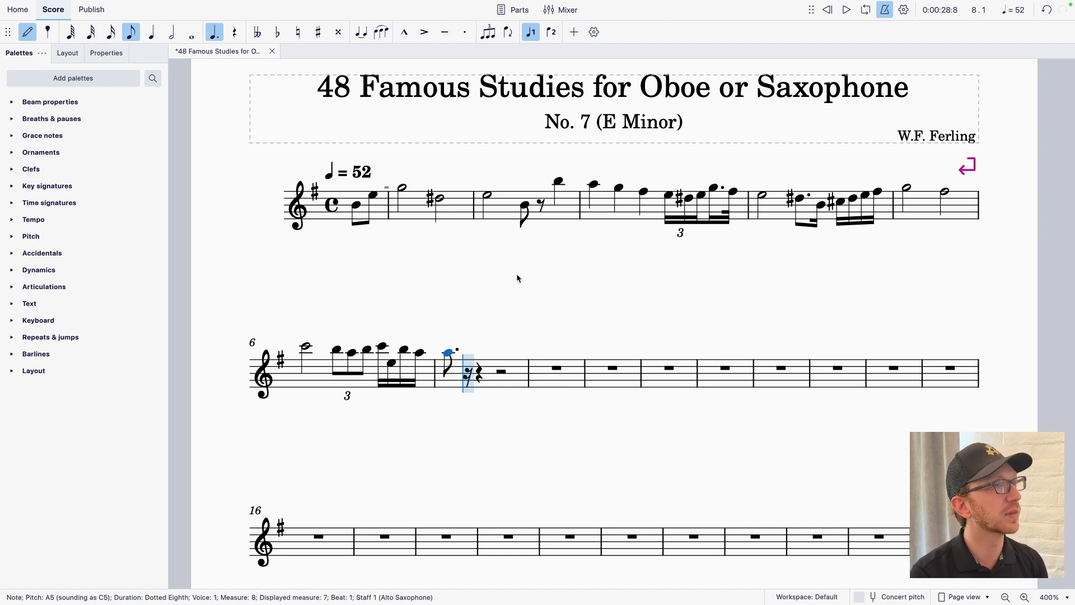
key("3")
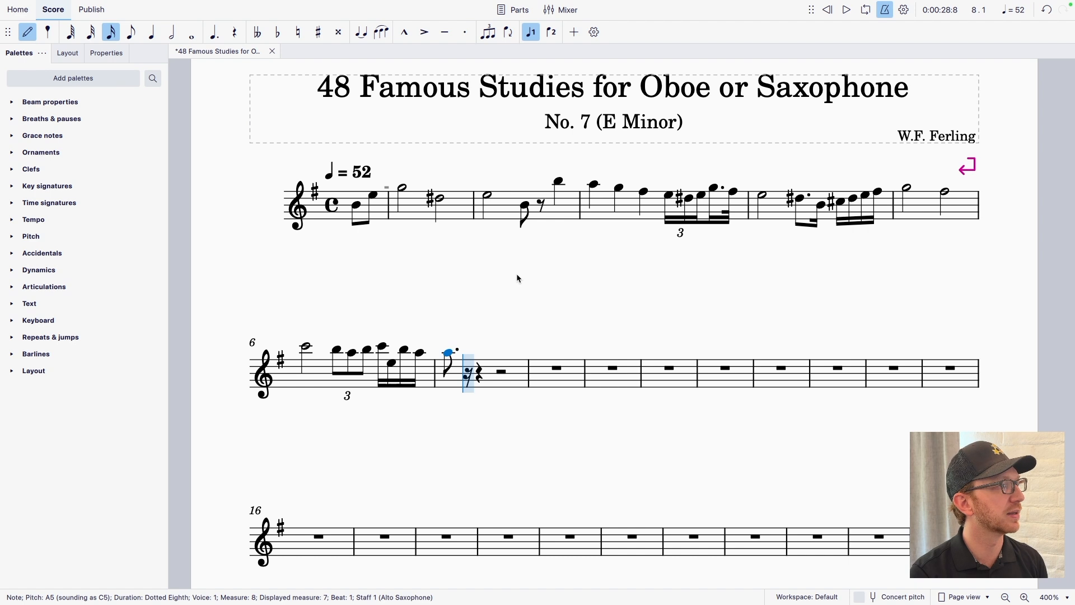
key("g")
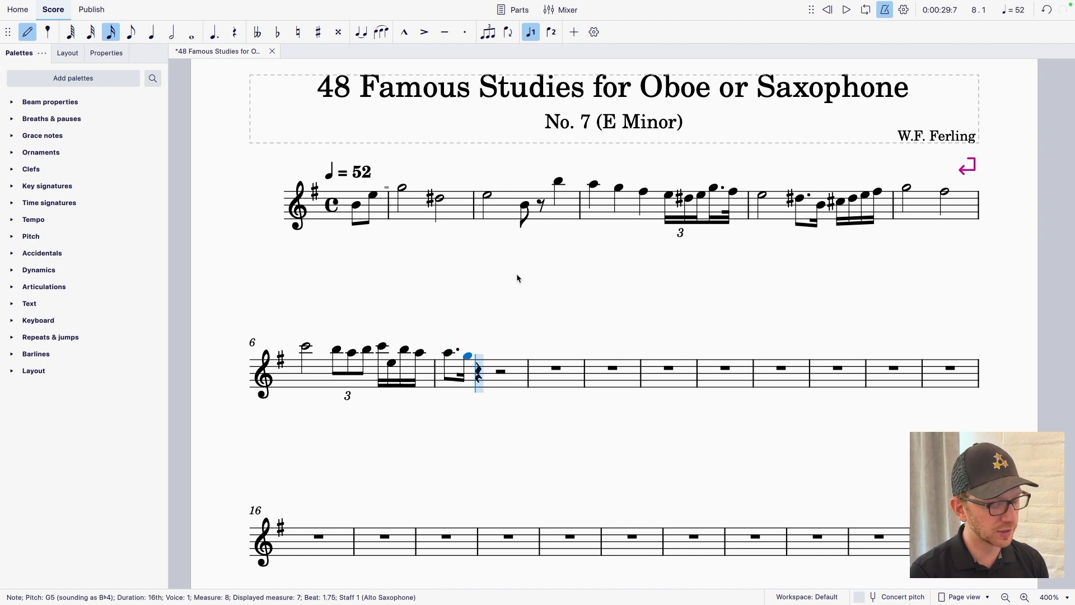
Step: Complete the seventh full measure with a dotted quarter note G5 and eighth notes F♯5, E5 and F♯5
key("5")
key("period")
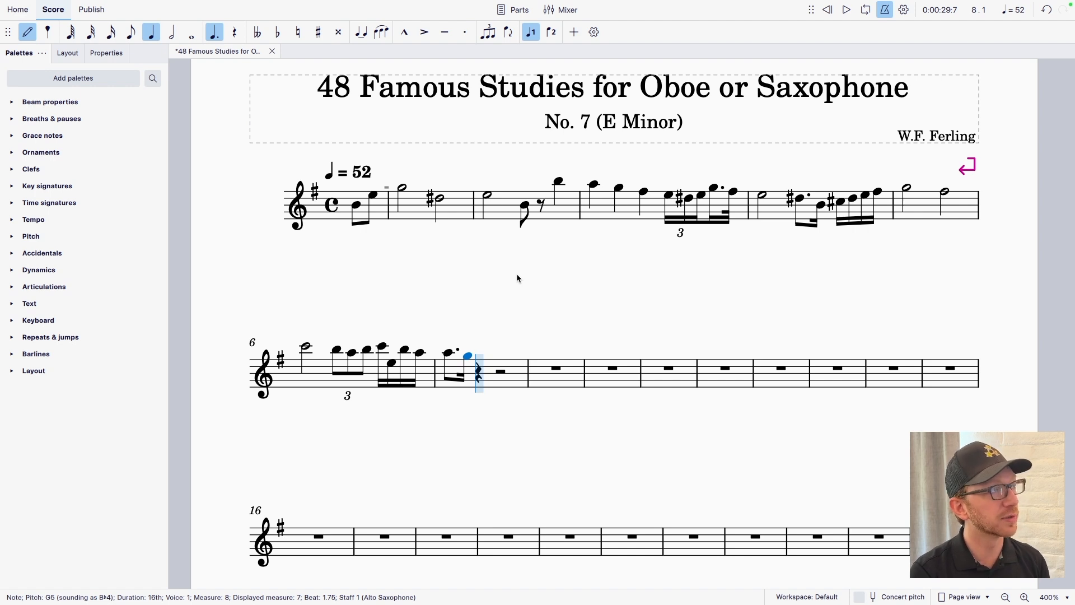
key("g")
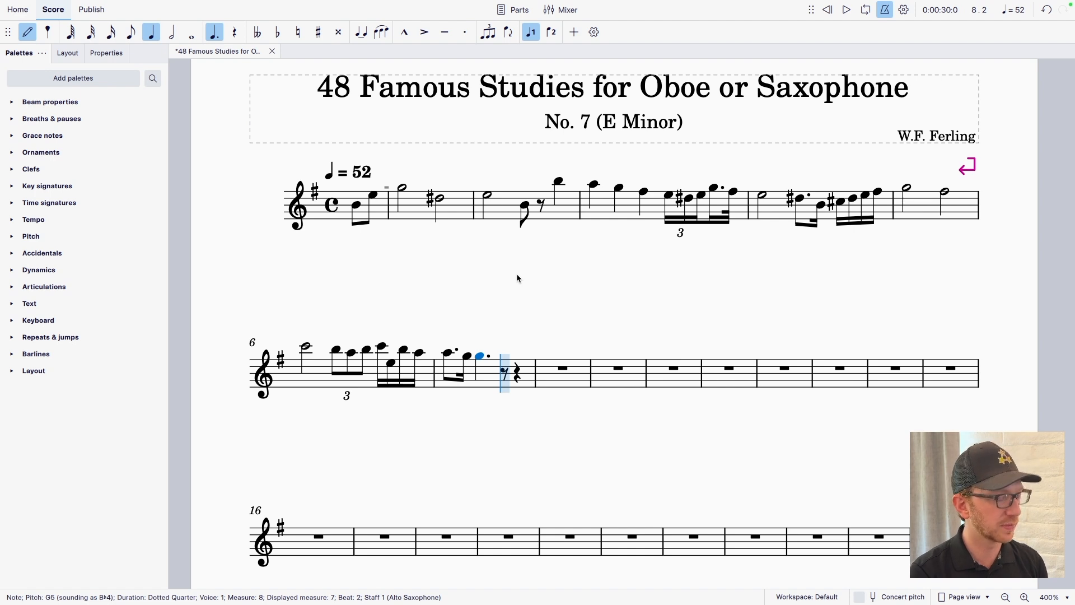
key("4")
key("f")
key("e")
key("d")
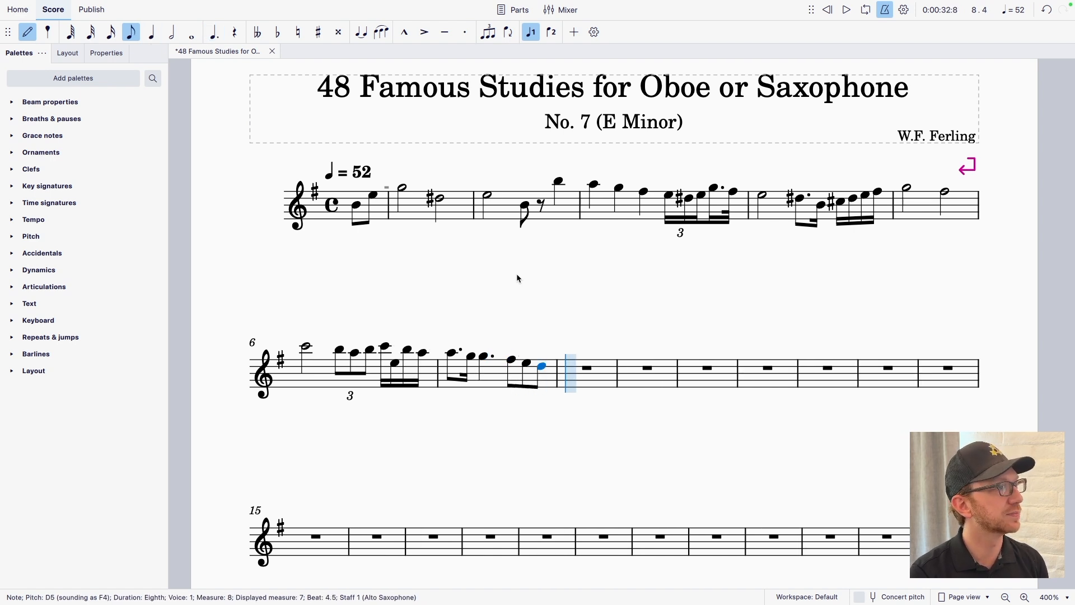
key("Up")
key("Up")
key("Up")
key("Up")
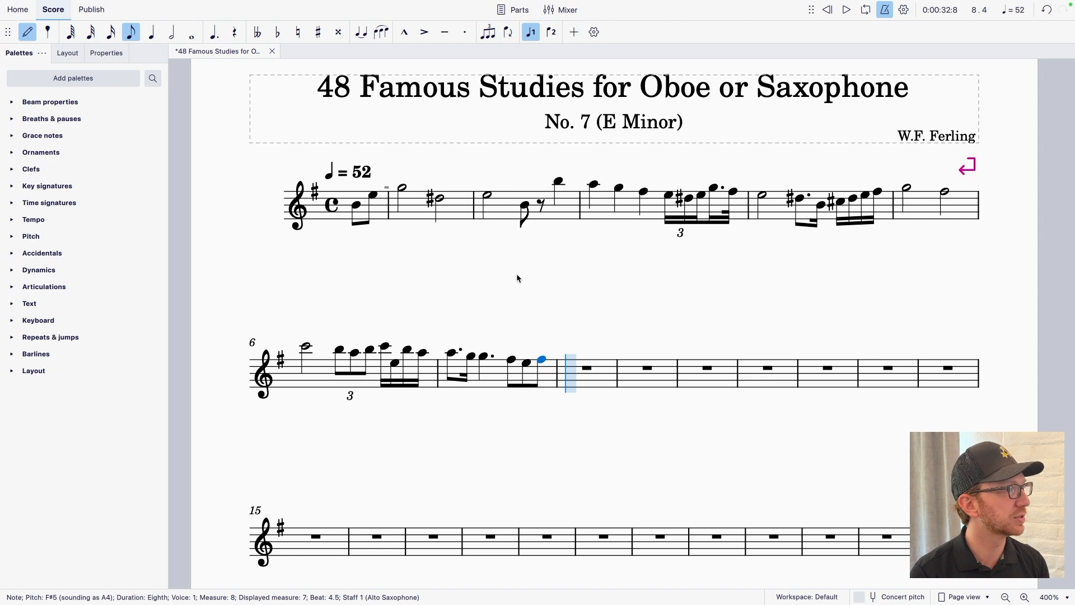
Step: Fill the eighth full measure with a half note A5, a quarter note G5 and a quarter rest
key("6")
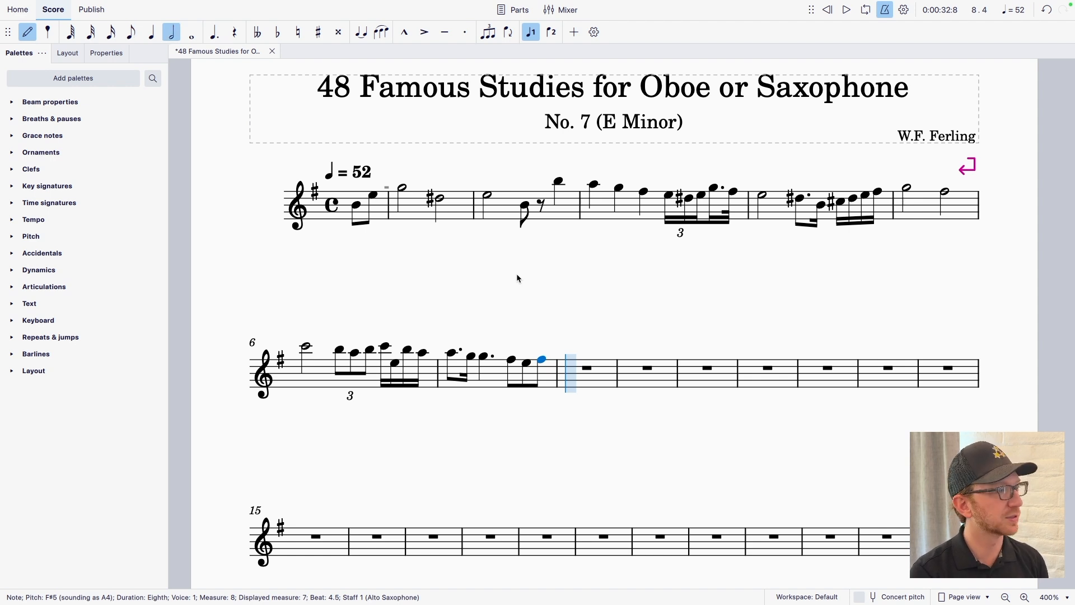
key("a")
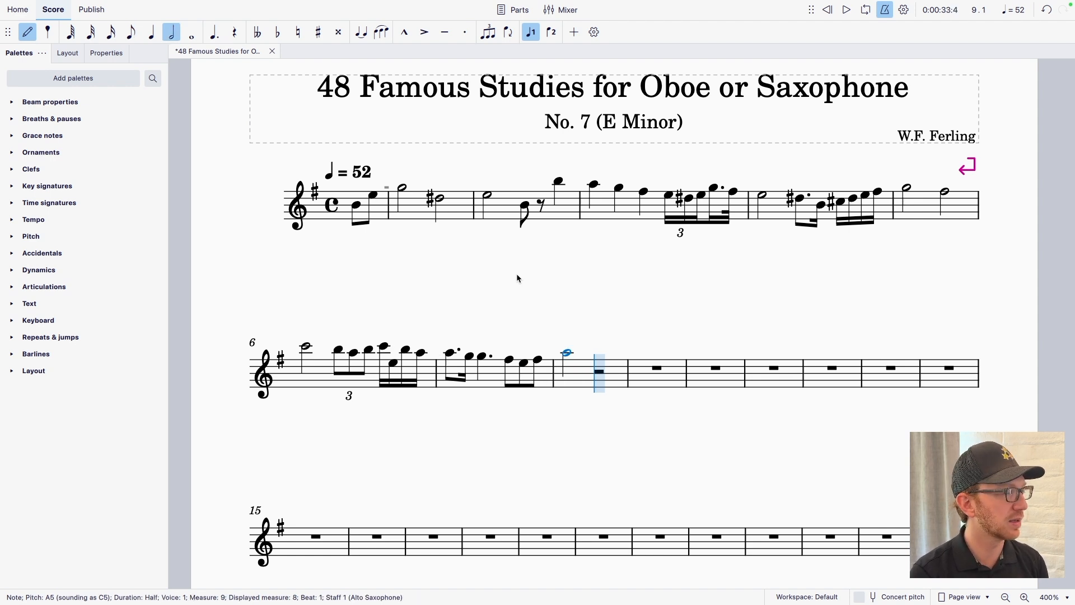
key("5")
key("g")
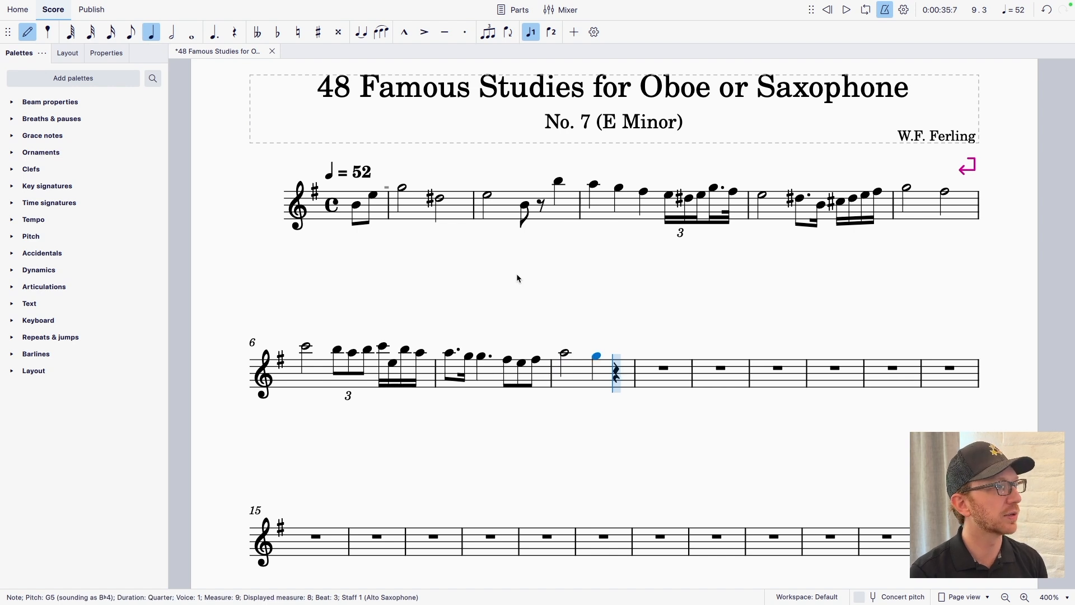
key("Right")
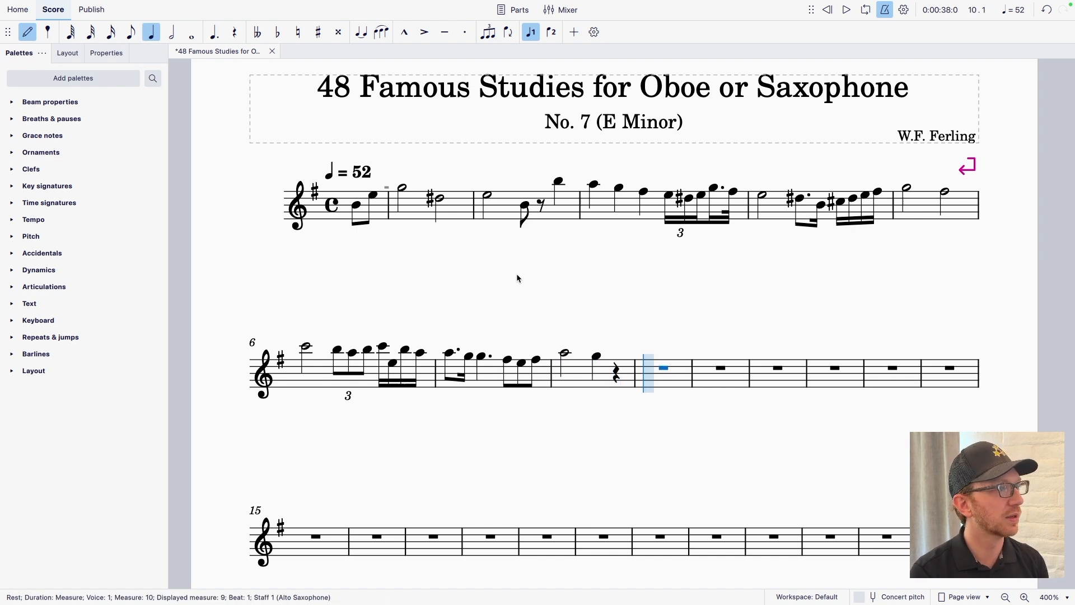
Step: Fill the ninth full measure with a half note F♯5 and quarter notes G5 and E5
key("6")
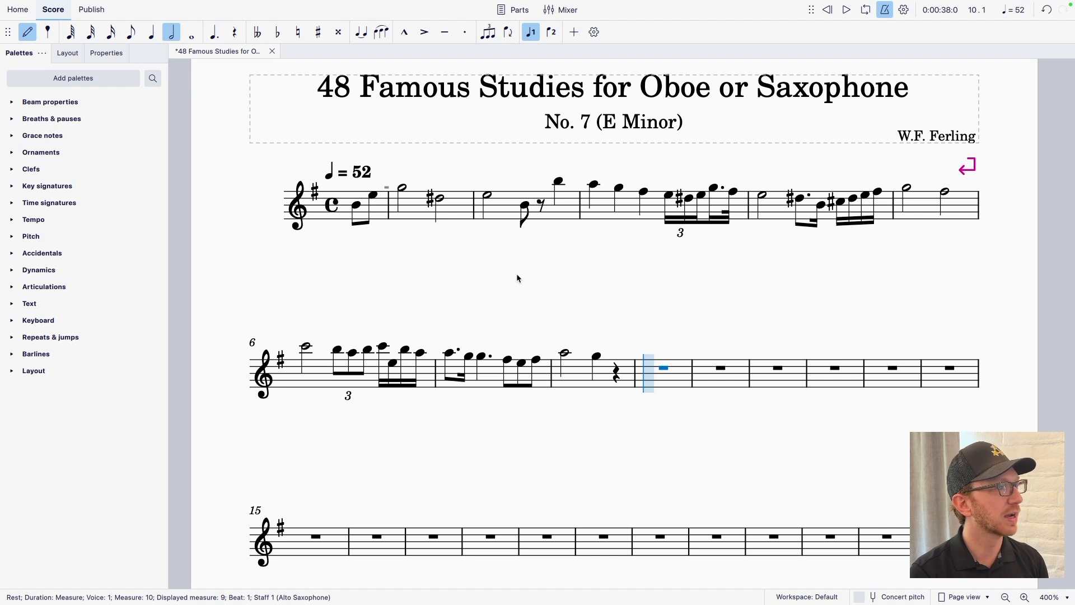
key("f")
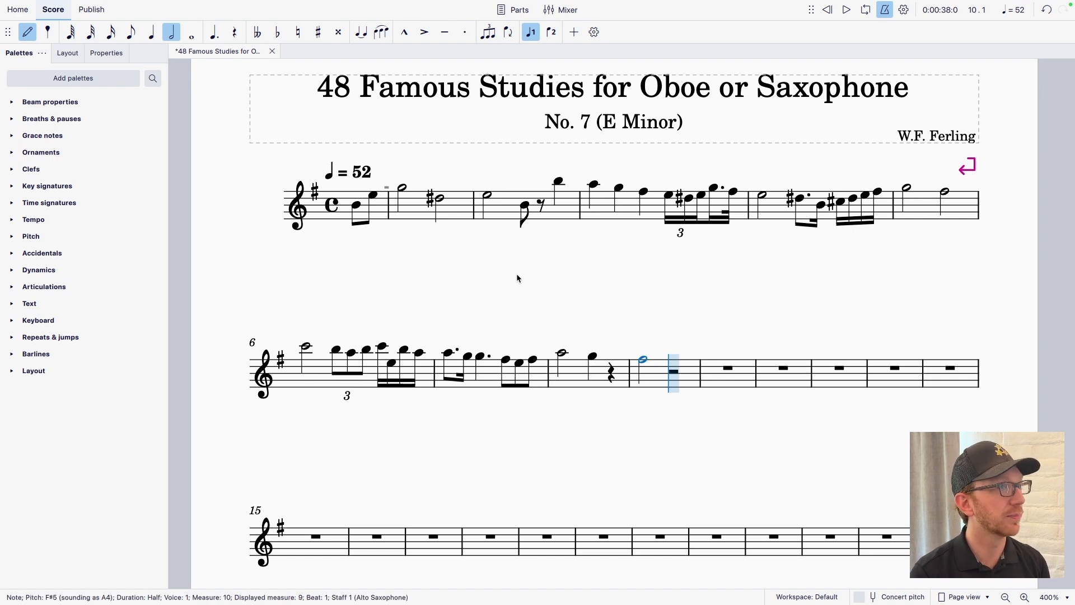
key("5")
key("g")
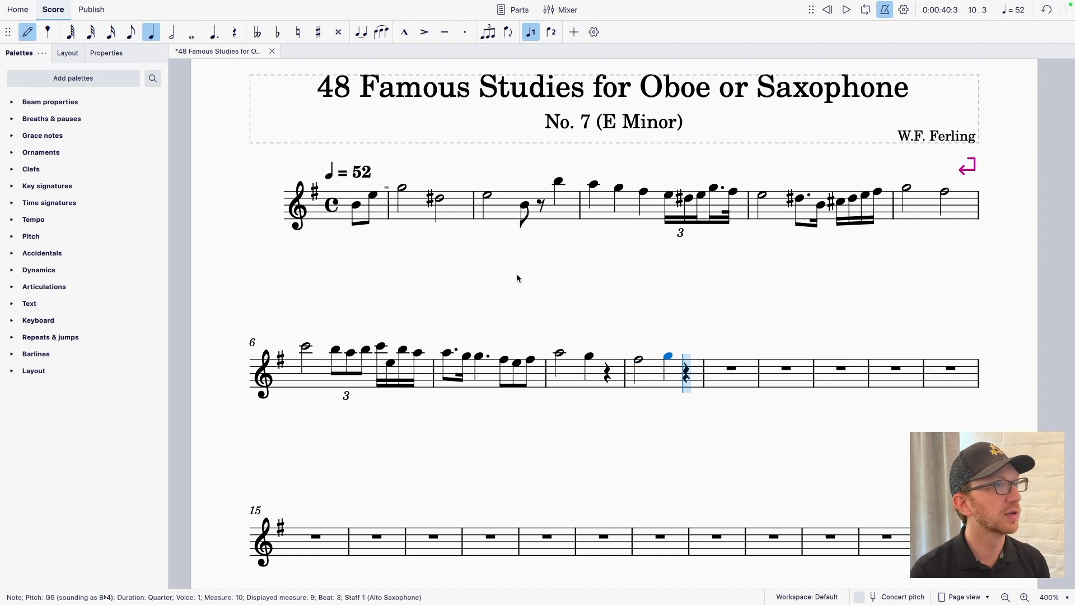
key("e")
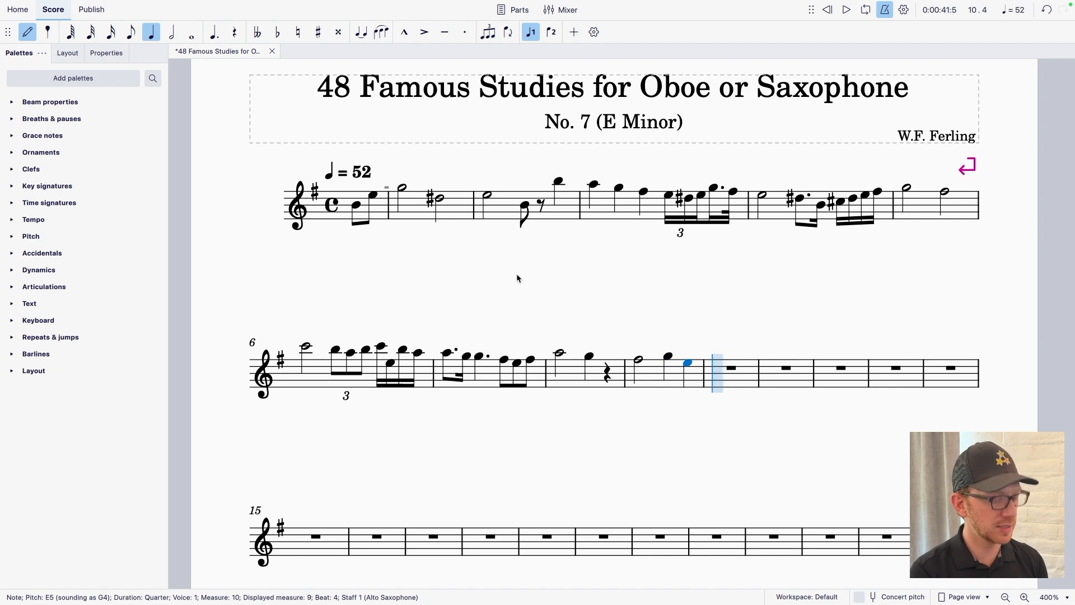
Step: Enter a dotted quarter note D♯5 on beat 1 of the tenth full measure
key("period")
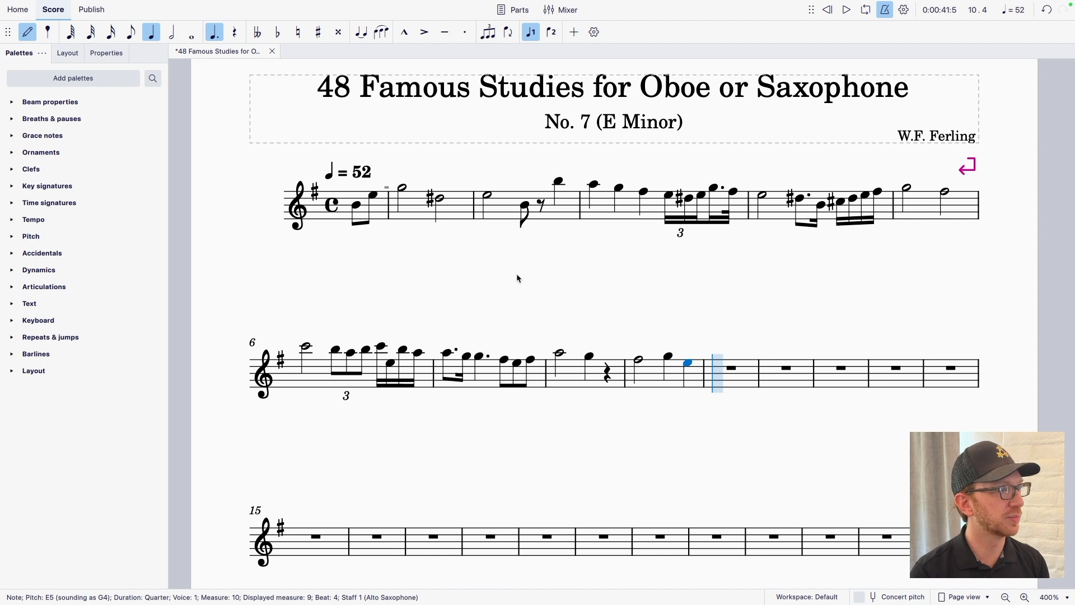
key("d")
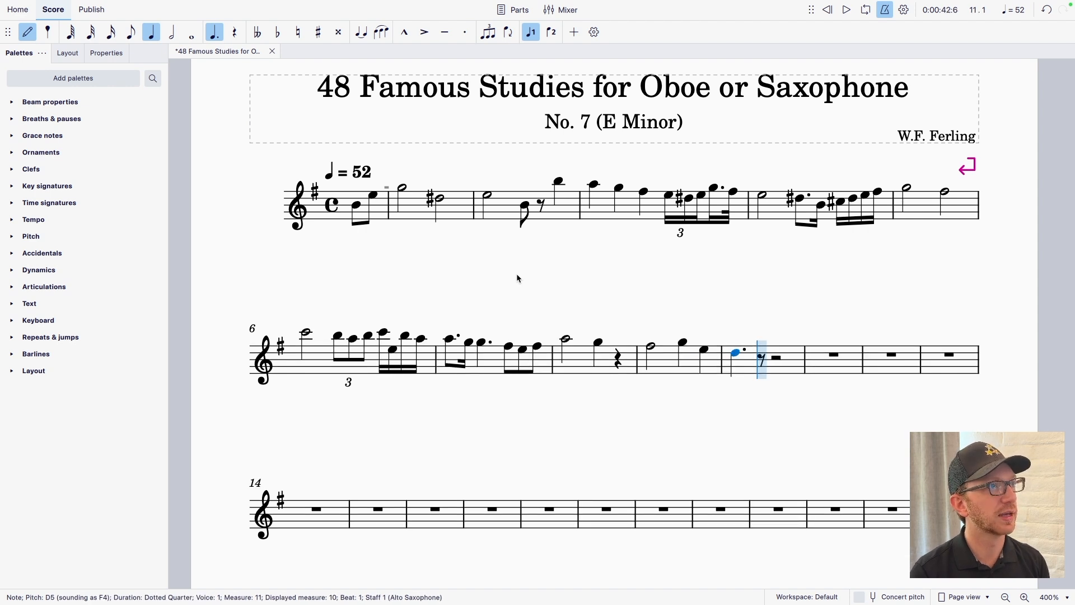
key("Up")
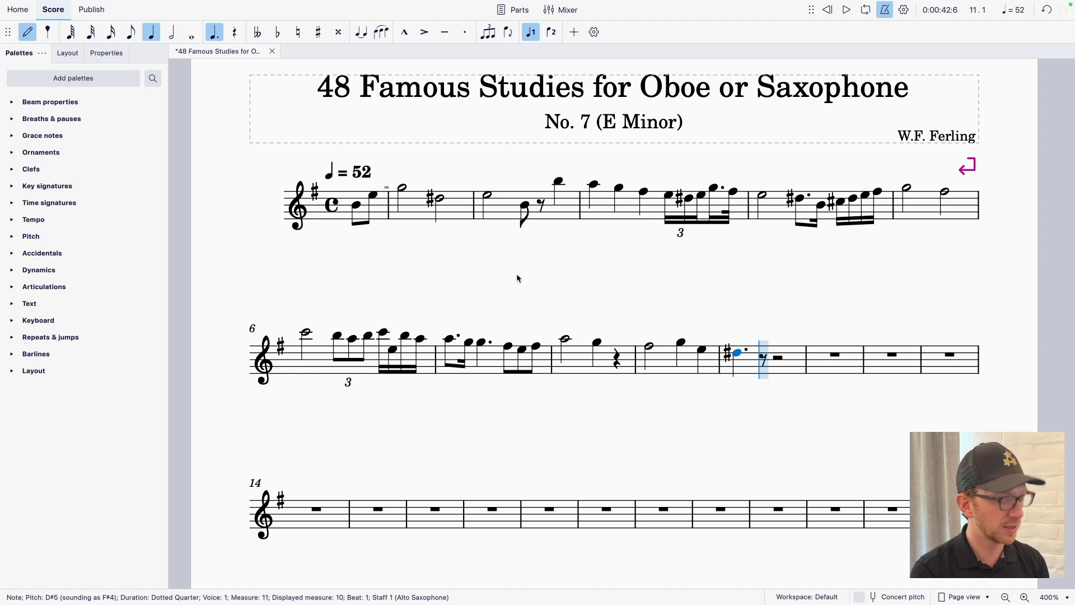
Step: Enter a sixteenth note F♯5 and a quarter note B5 after the dotted quarter note in the tenth full measure
key("3")
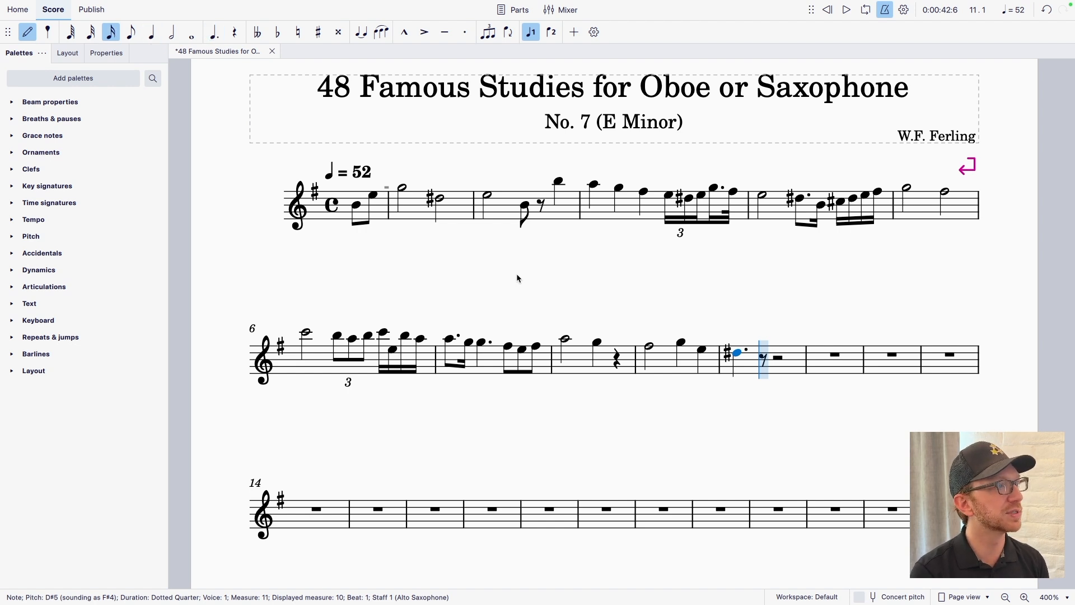
key("f")
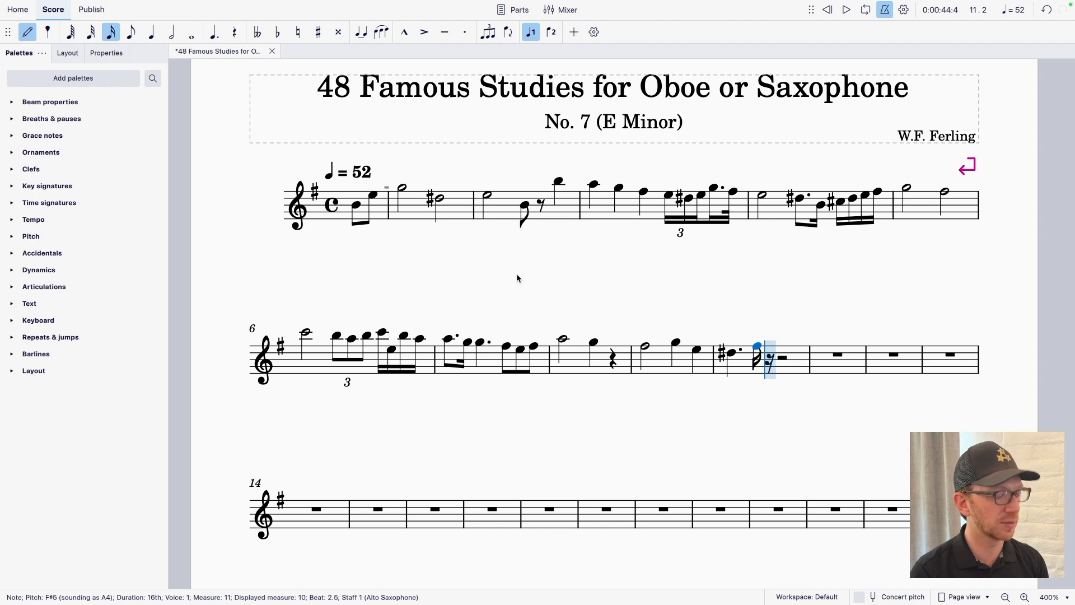
key("6")
key("5")
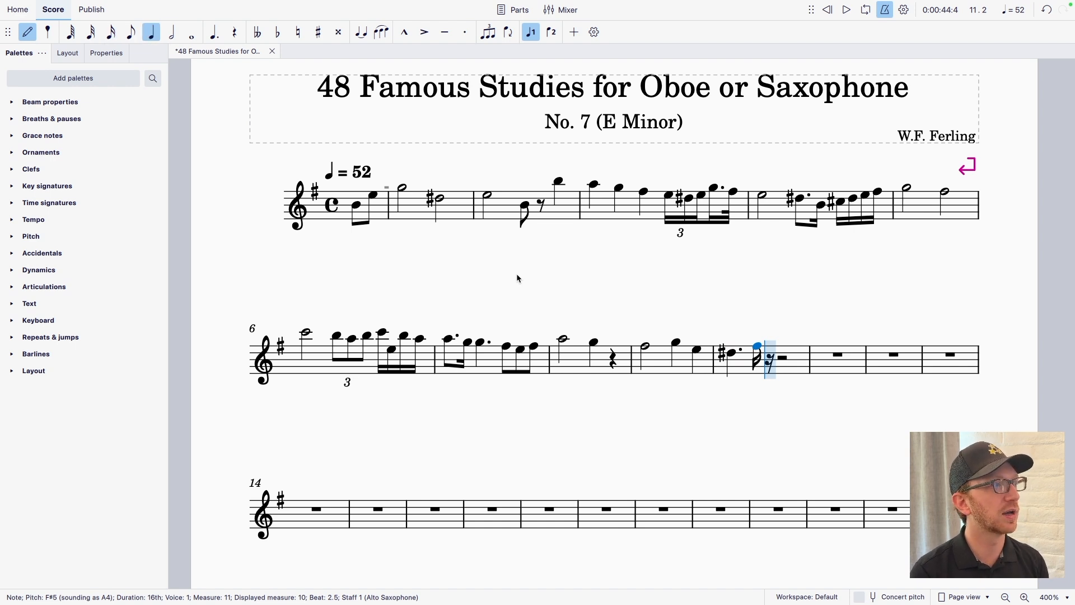
key("b")
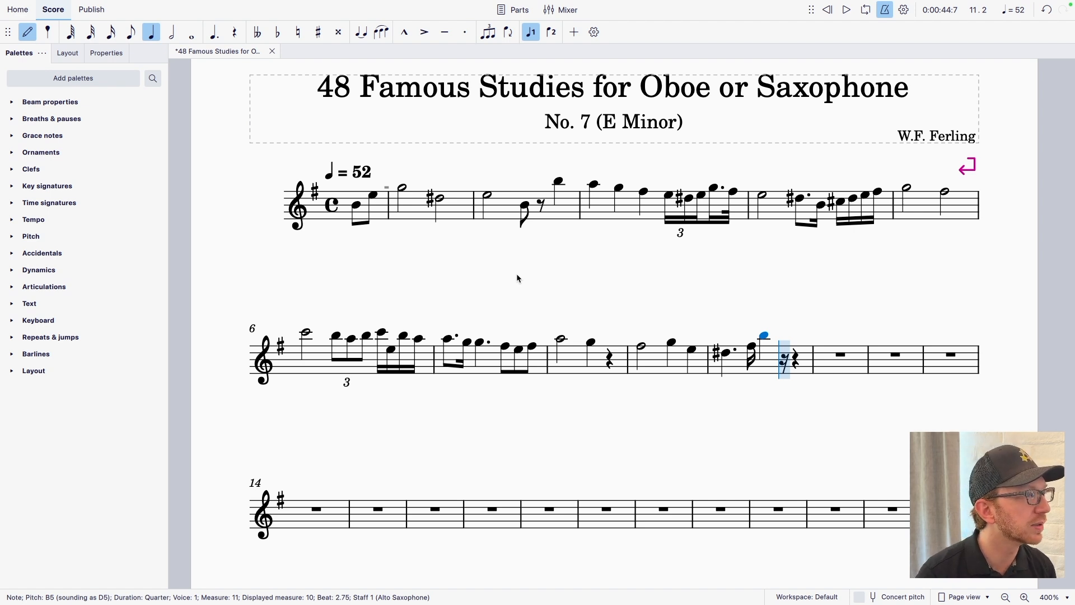
Step: Go back to the dotted quarter note D♯5 in the tenth full measure and leave note input with it selected
key("Left")
key("Left")
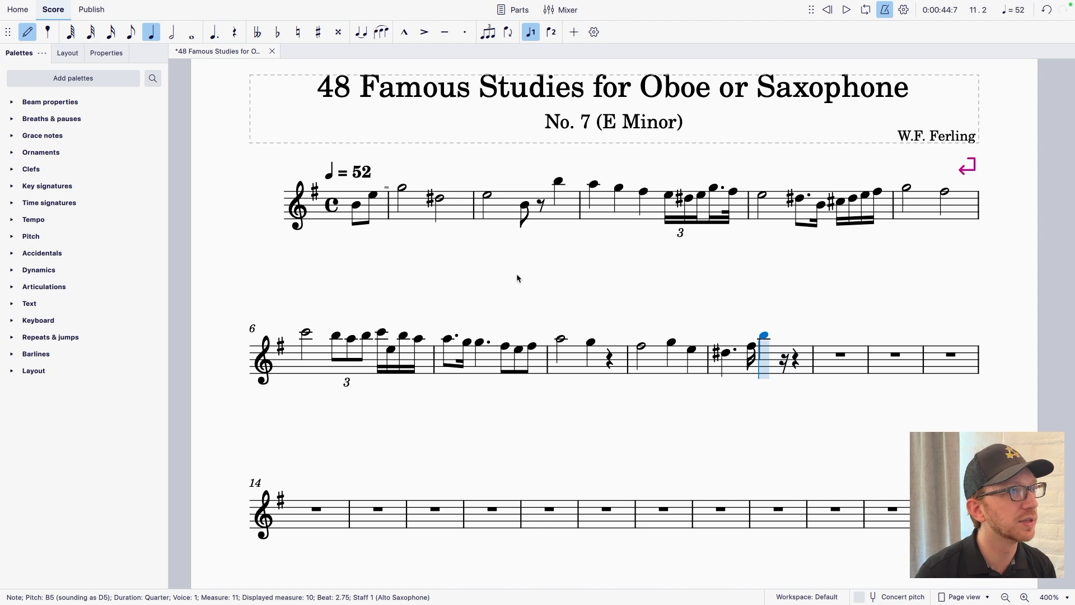
key("Left")
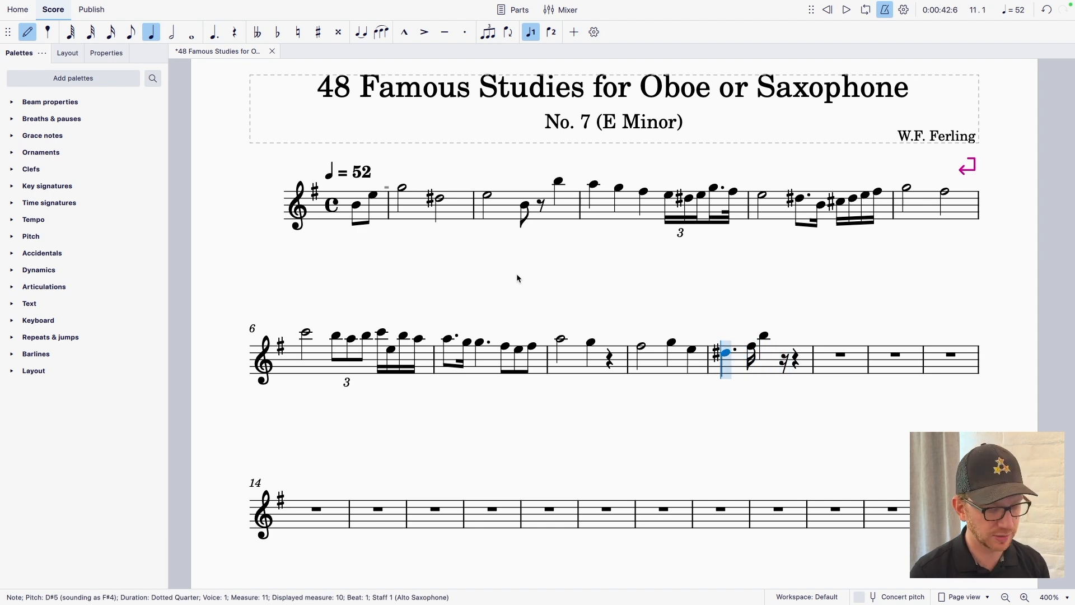
key("Escape")
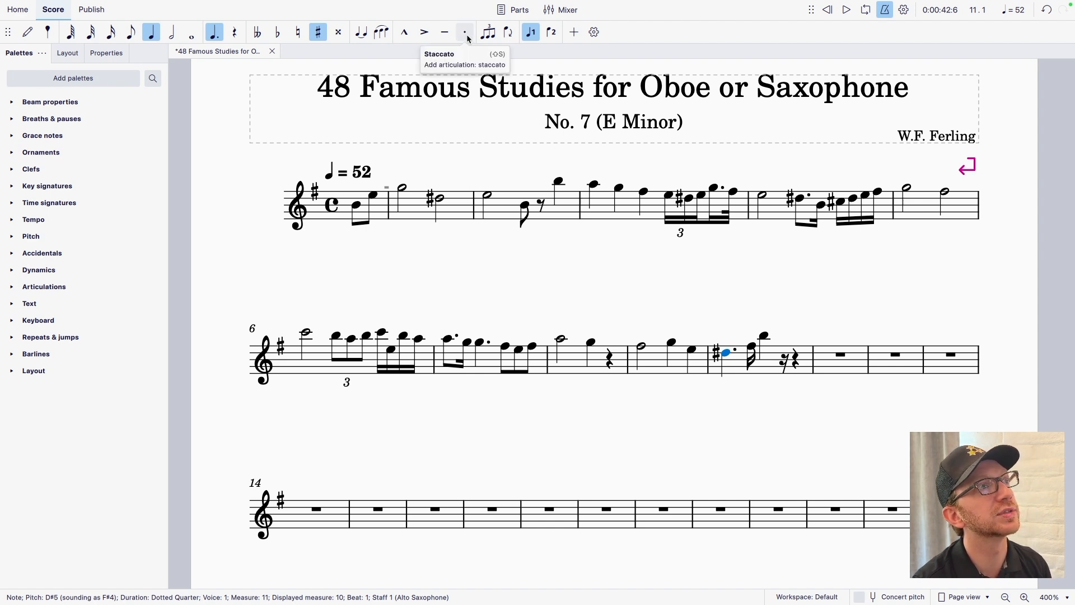
left_click(572, 37)
mouse_move(593, 55)
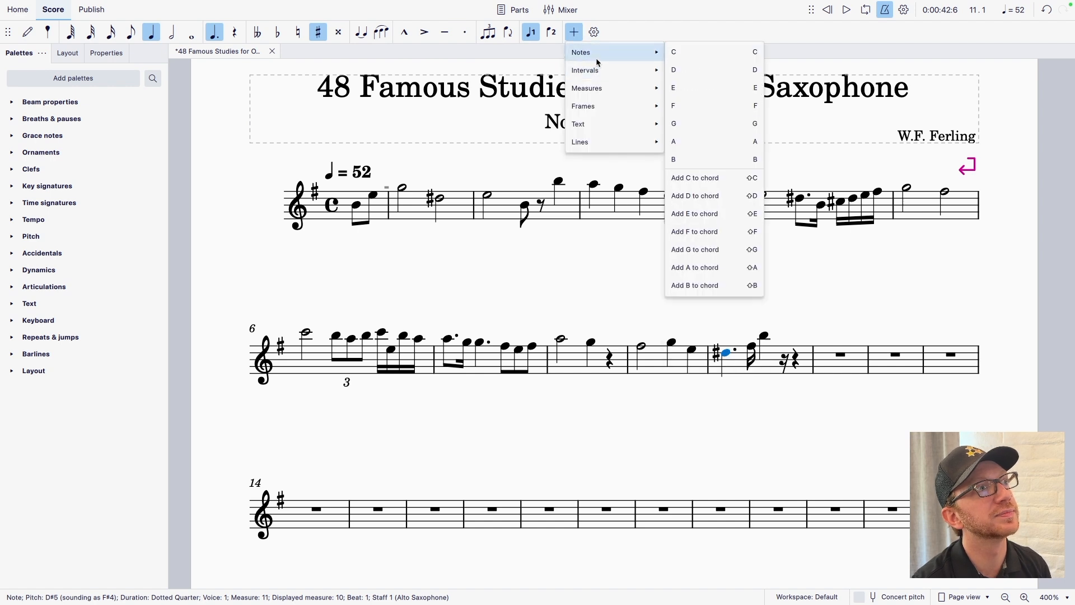
mouse_move(598, 81)
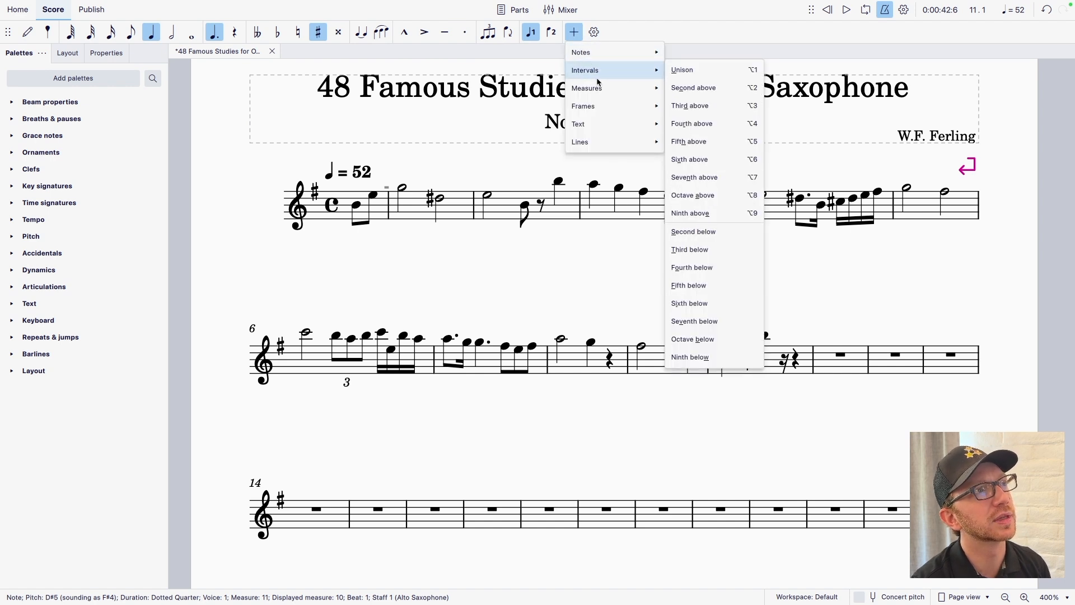
mouse_move(597, 130)
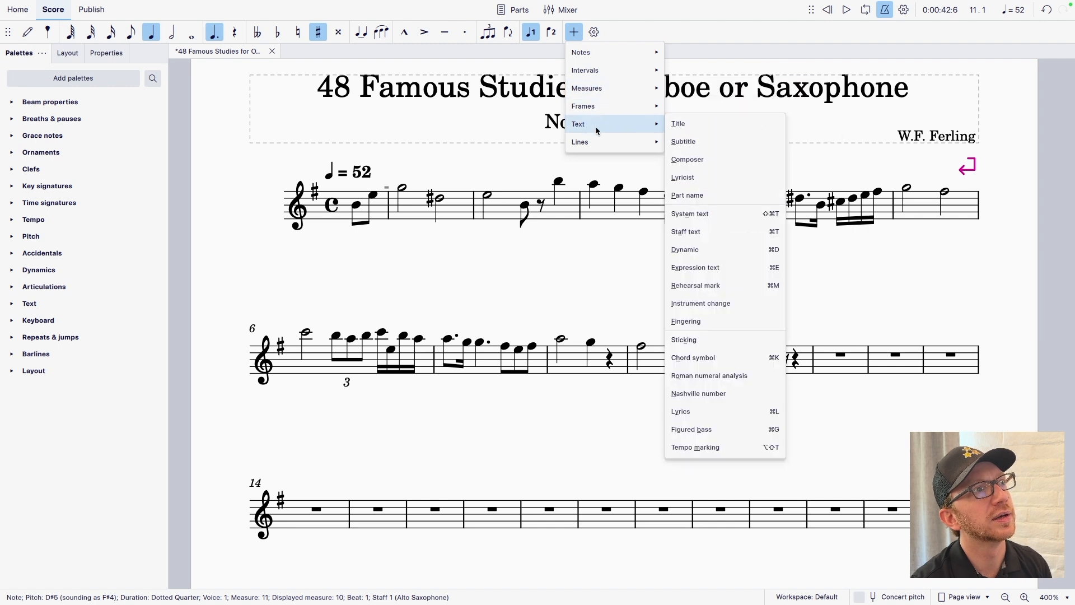
Step: Show the double augmentation dot in the note input toolbar and apply it to the selected quarter note D♯5
left_click(595, 33)
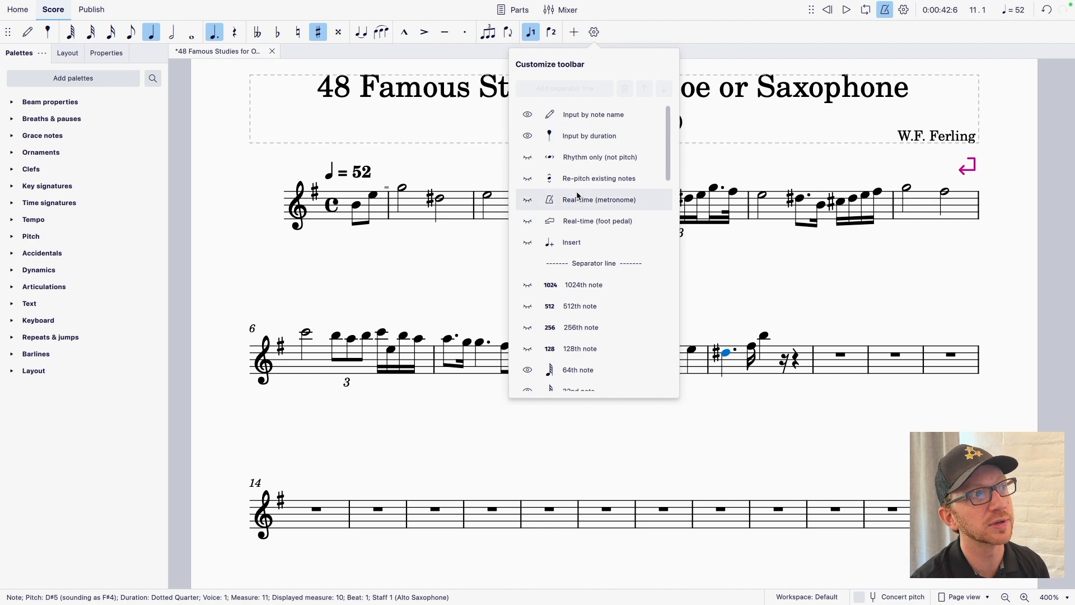
scroll(574, 224, "down", 10)
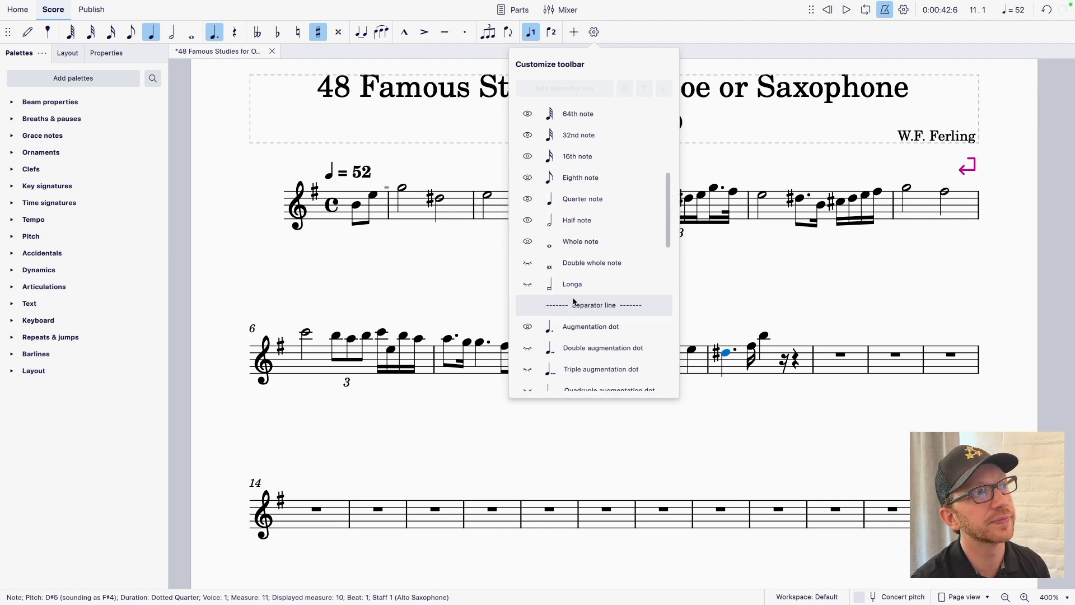
scroll(573, 297, "down", 5)
scroll(566, 250, "up", 2)
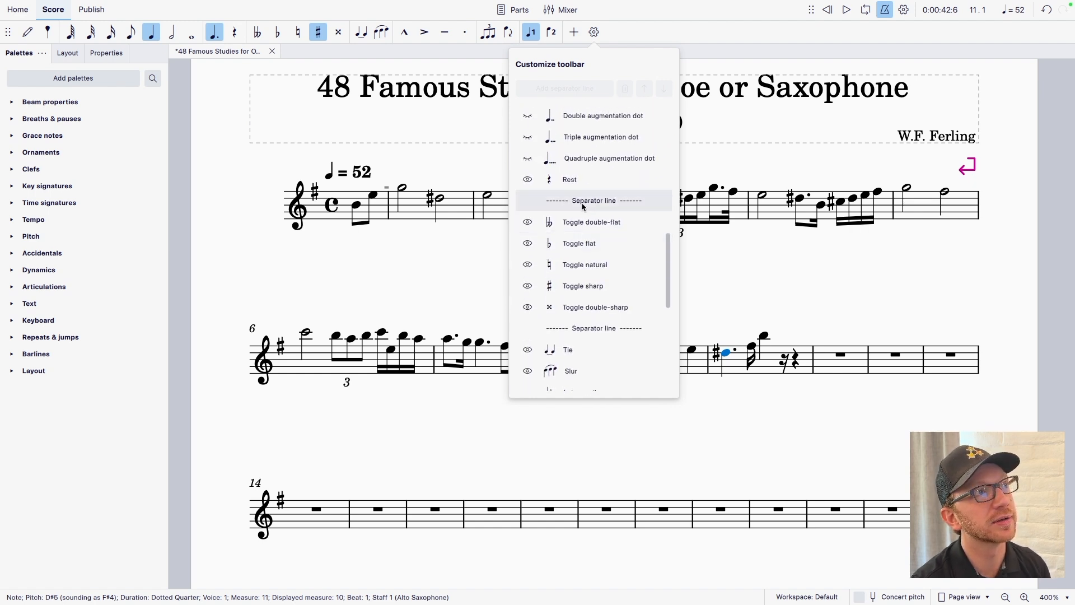
left_click(528, 116)
mouse_move(447, 4)
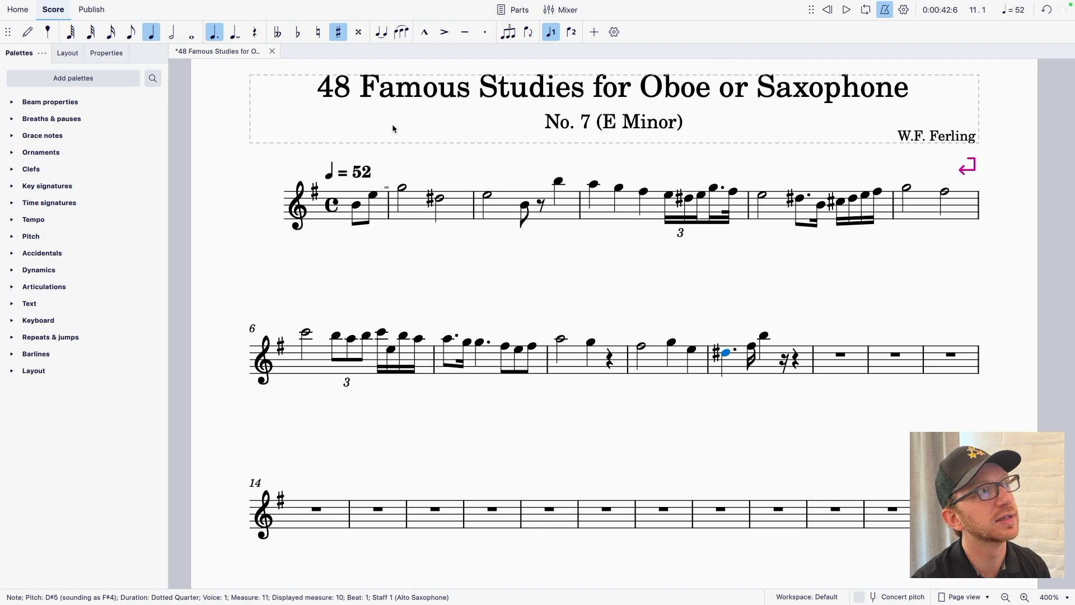
left_click(235, 34)
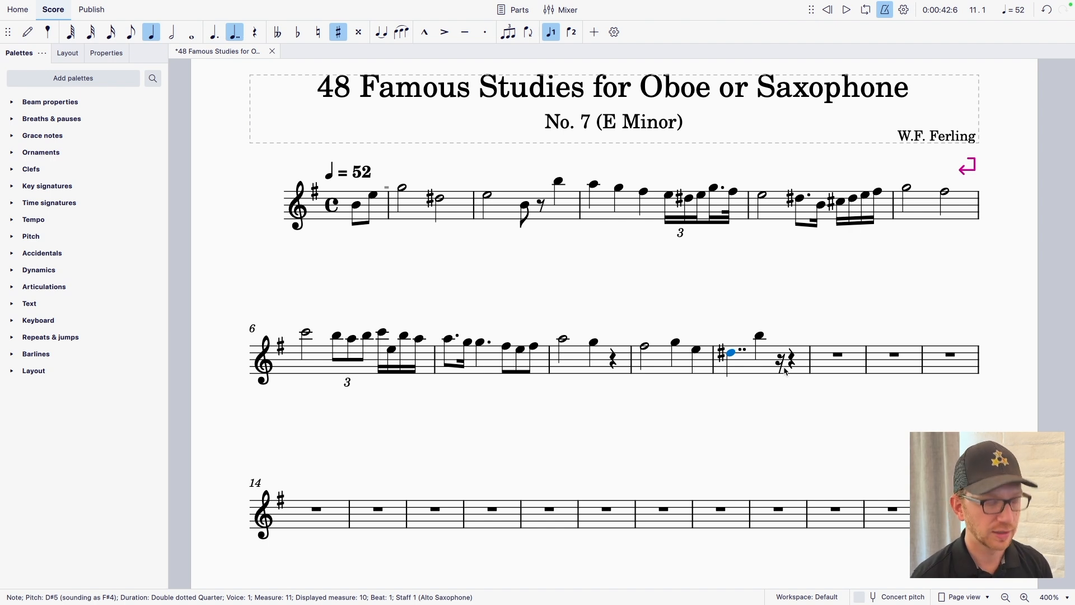
left_click(806, 432)
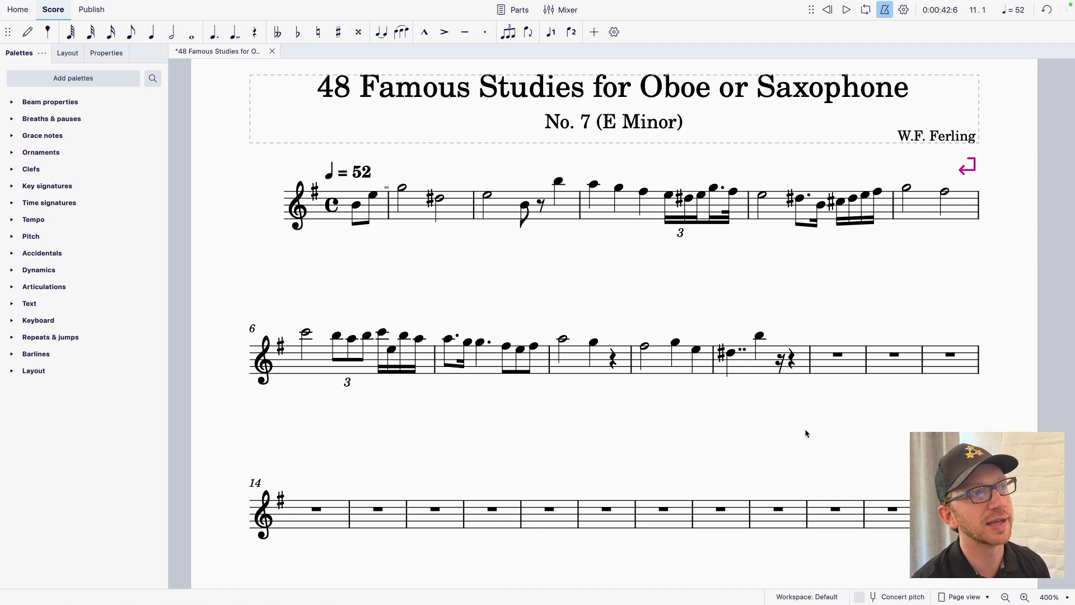
Step: Delete the quarter note B5 after the double-dotted D♯5 in the tenth full measure
left_click(761, 338)
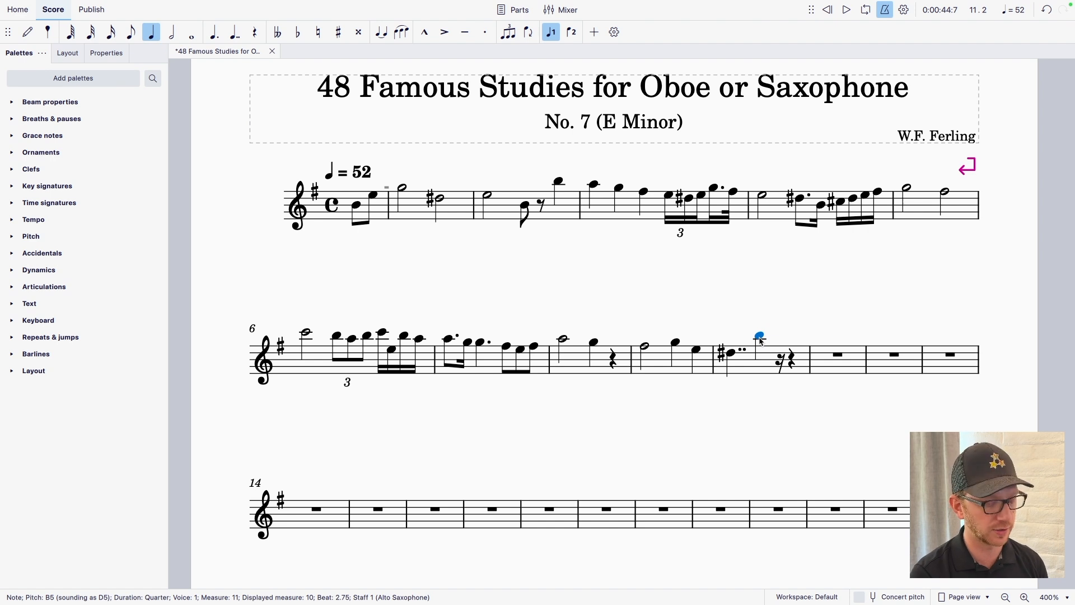
key("n")
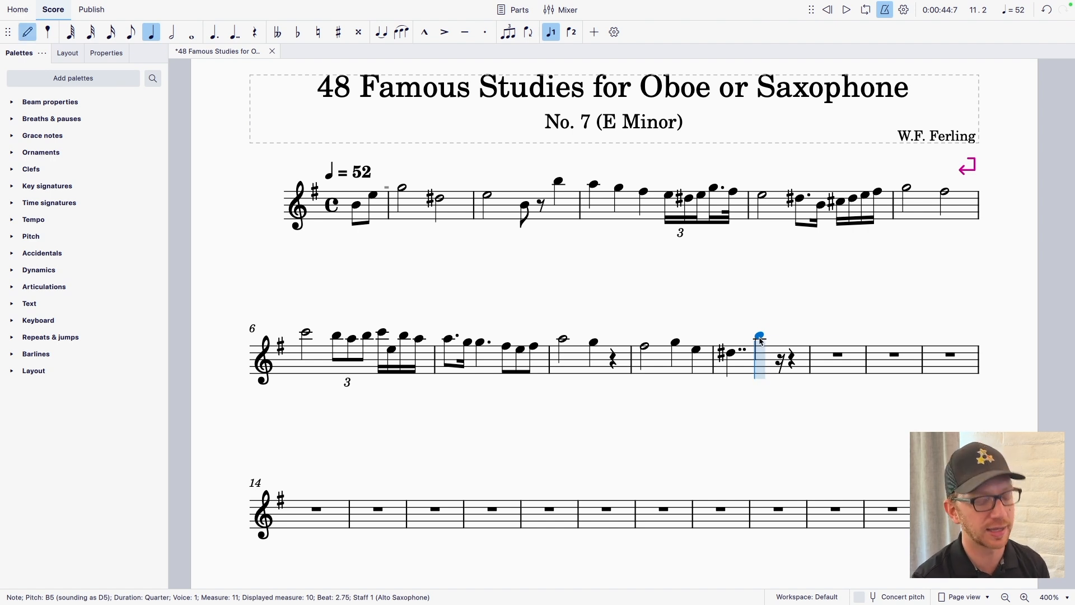
key("Escape")
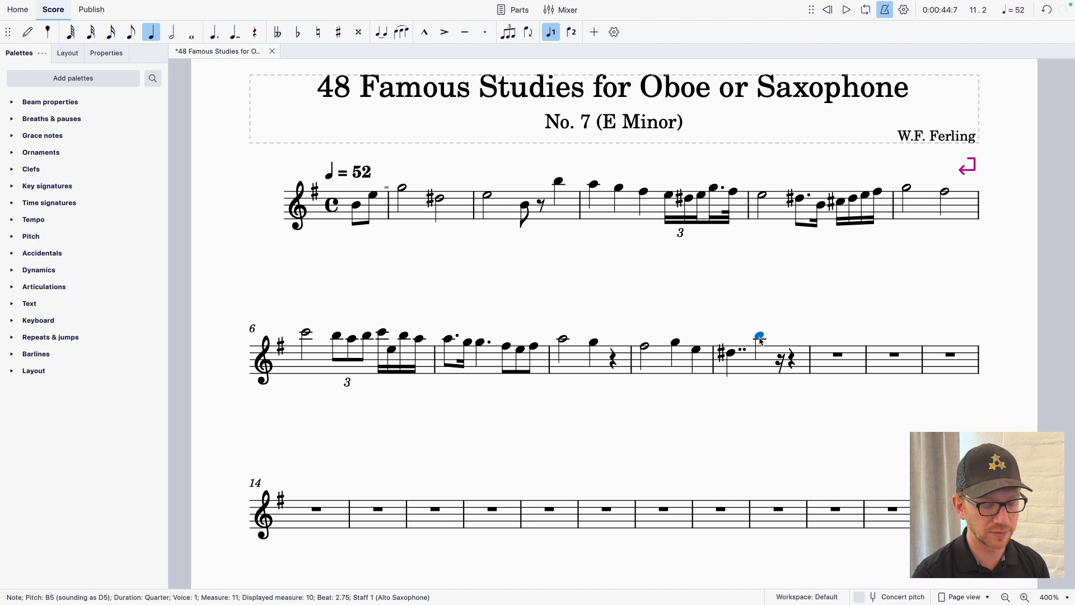
key("Delete")
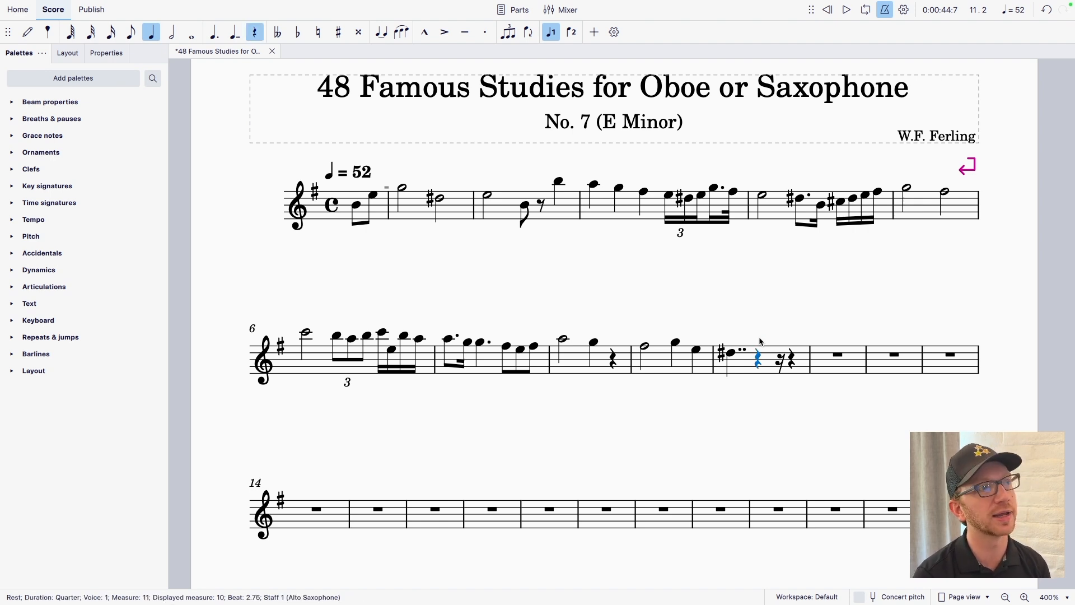
Step: Enter a sixteenth note F♯5 and a quarter note B5 after the double-dotted D♯5 in measure 10, and end the system after that measure
key("n")
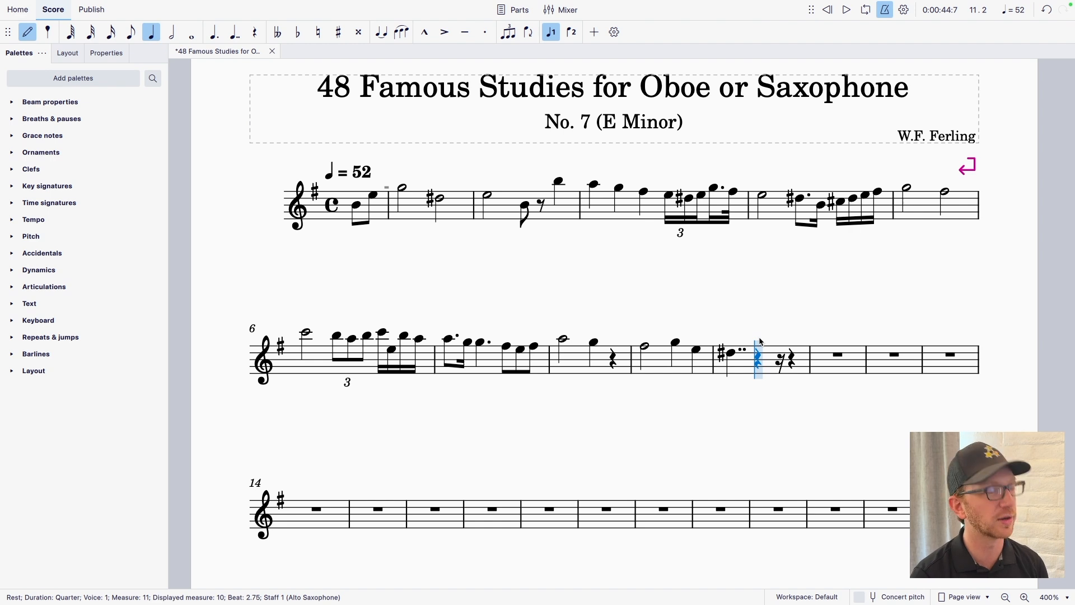
key("3")
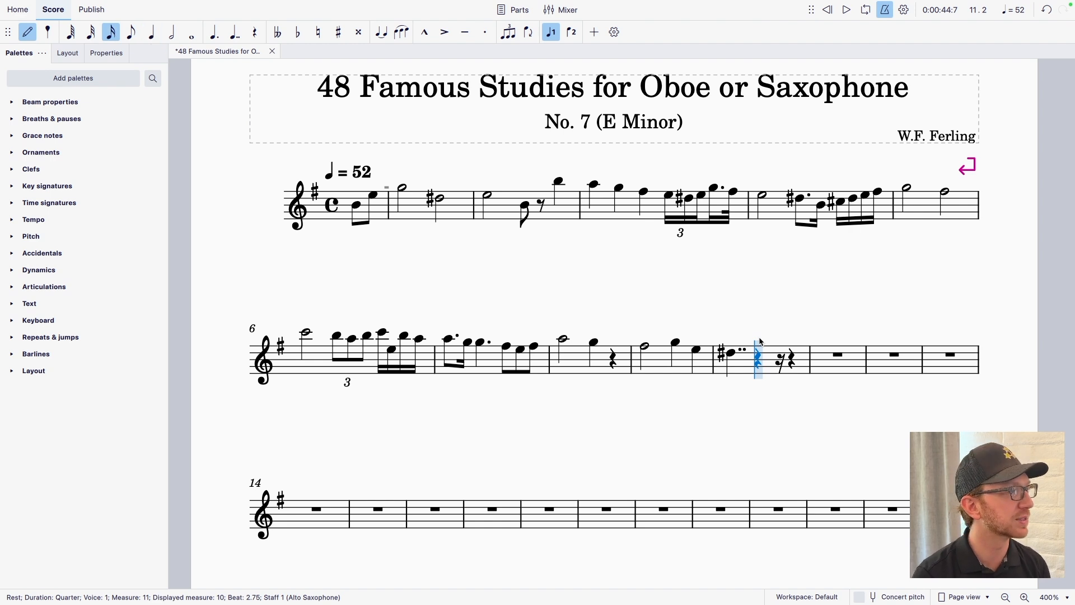
key("f")
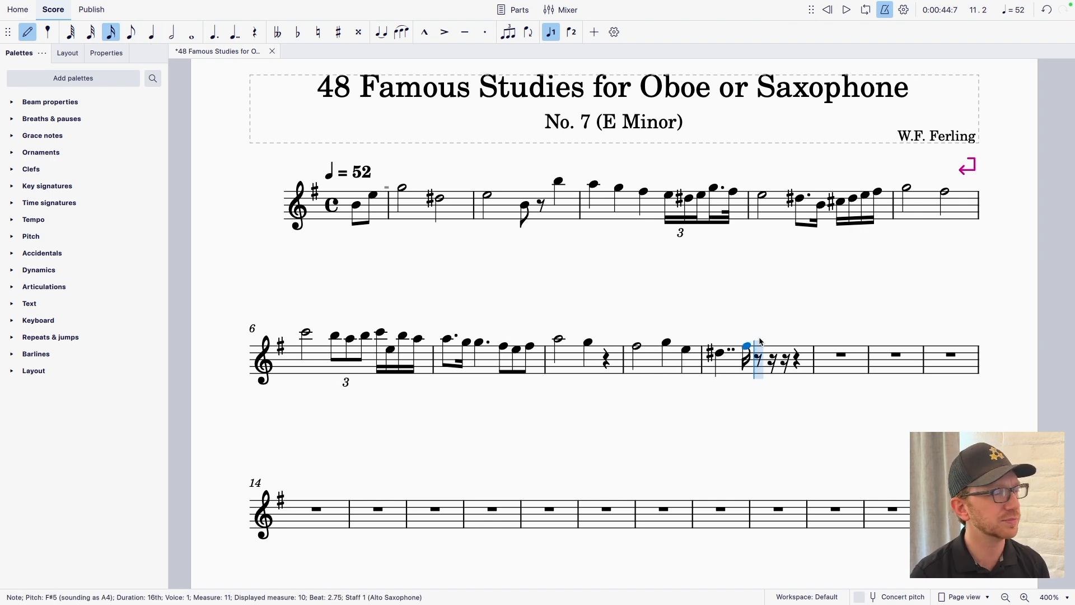
key("5")
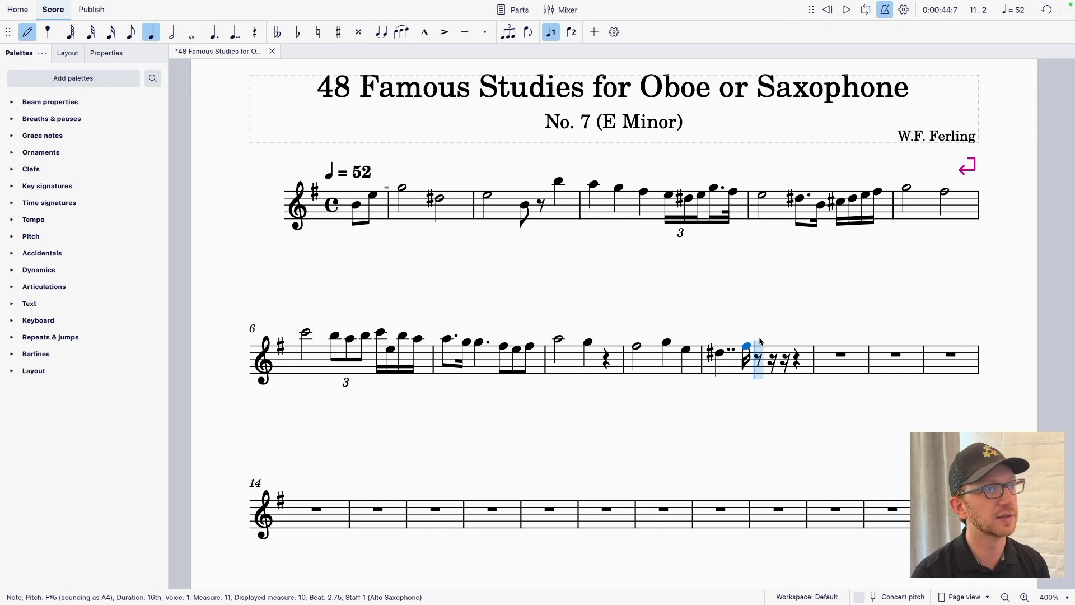
key("b")
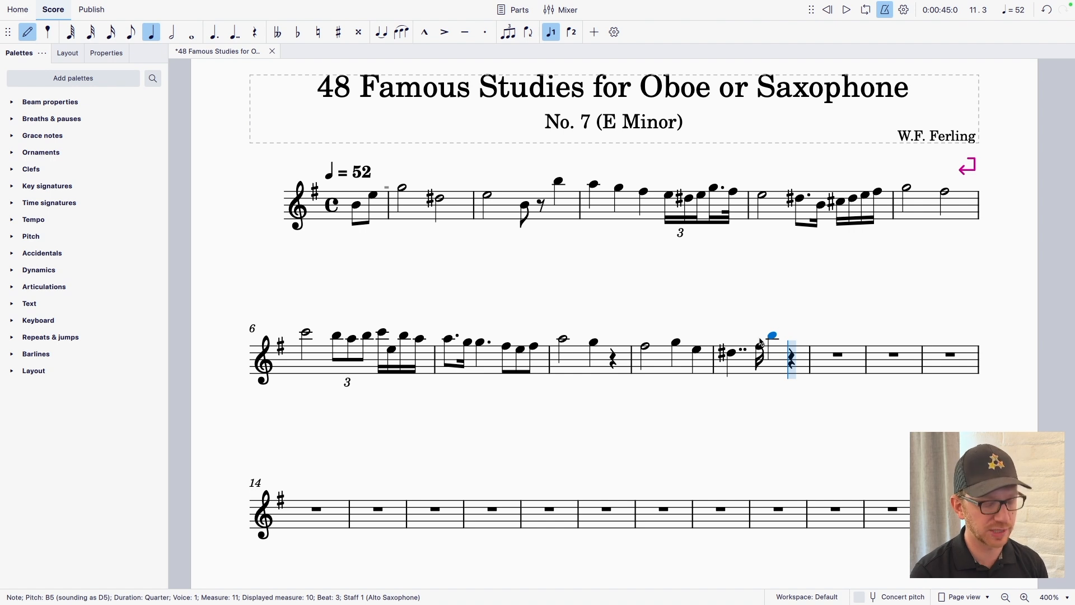
key("Return")
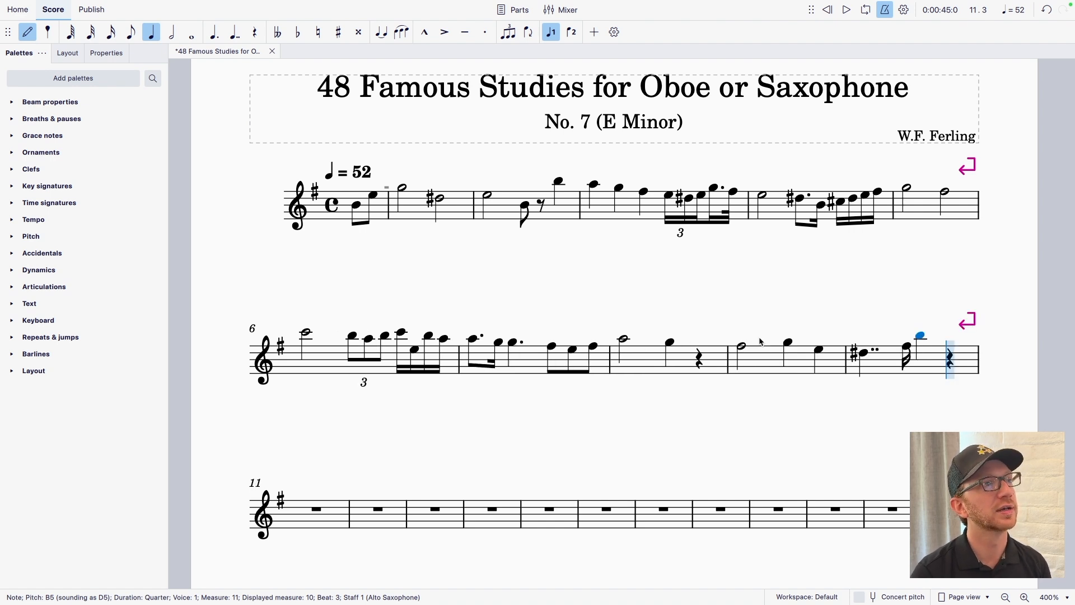
Step: Enter a quarter note C♯6 and sixteenth notes C♯6, A♯5, G5 and E5 in the first half of measure 11
key("Right")
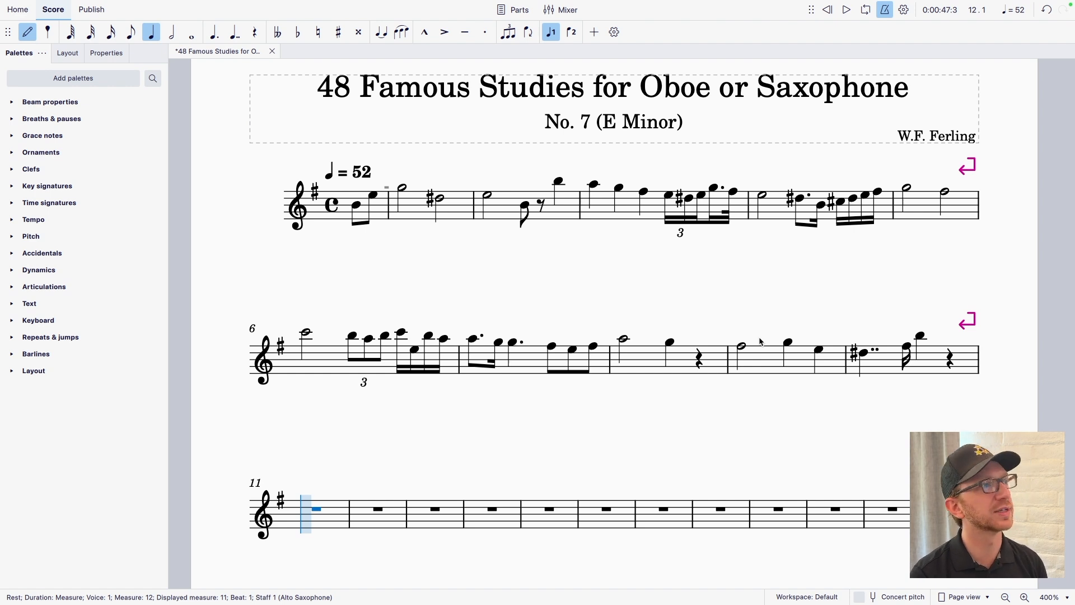
key("c")
key("Up")
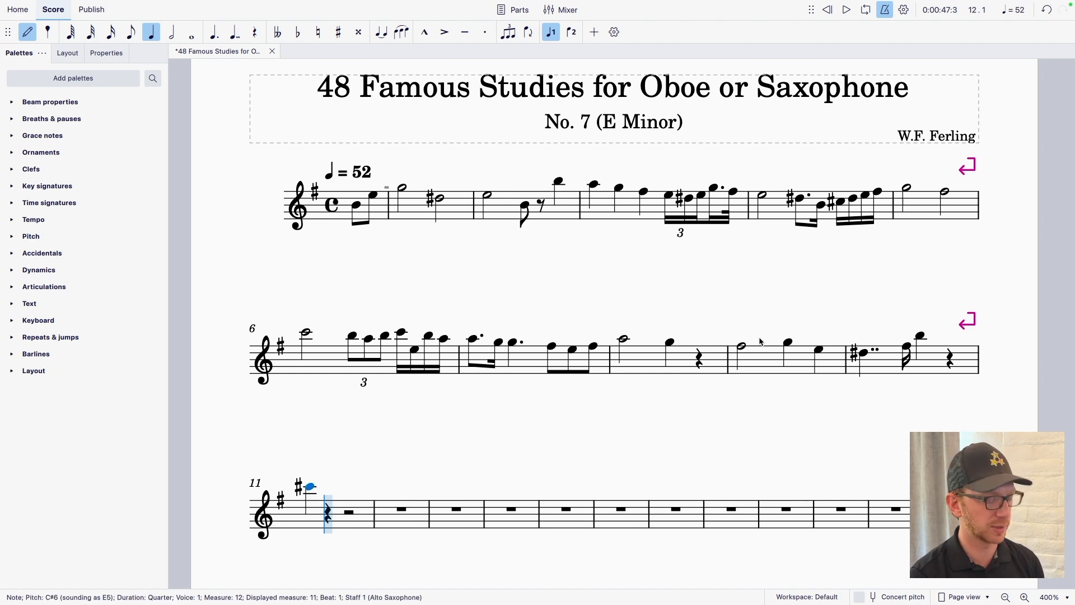
key("3")
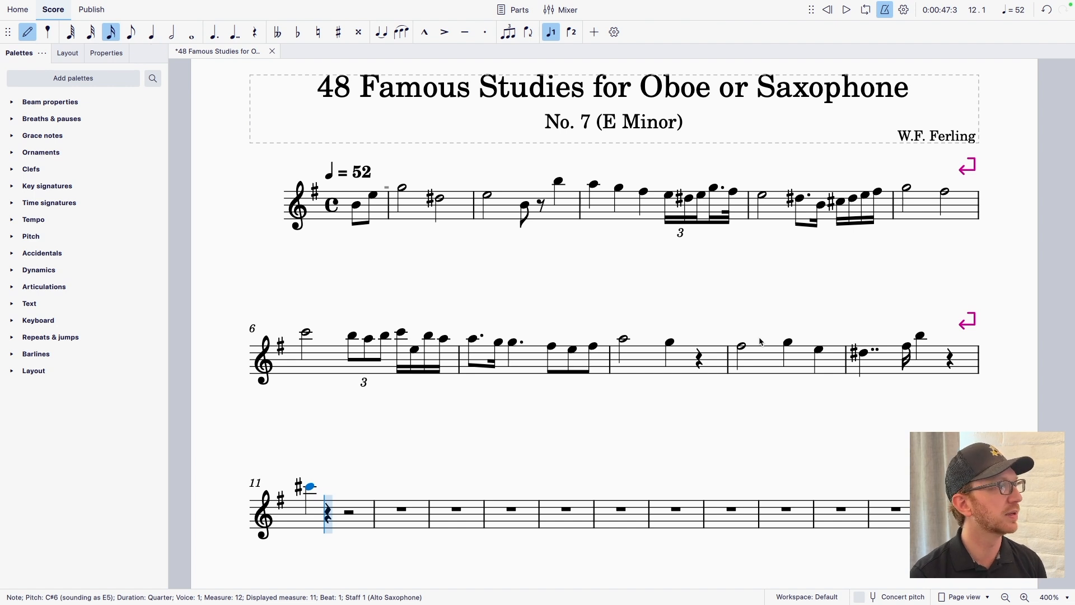
key("c")
key("a")
key("Up")
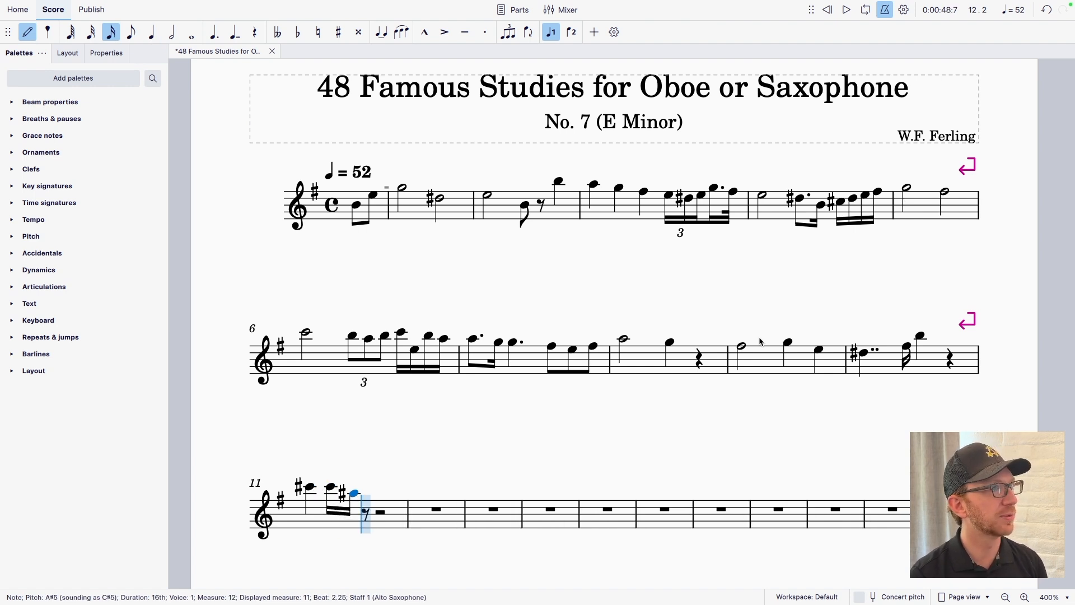
key("g")
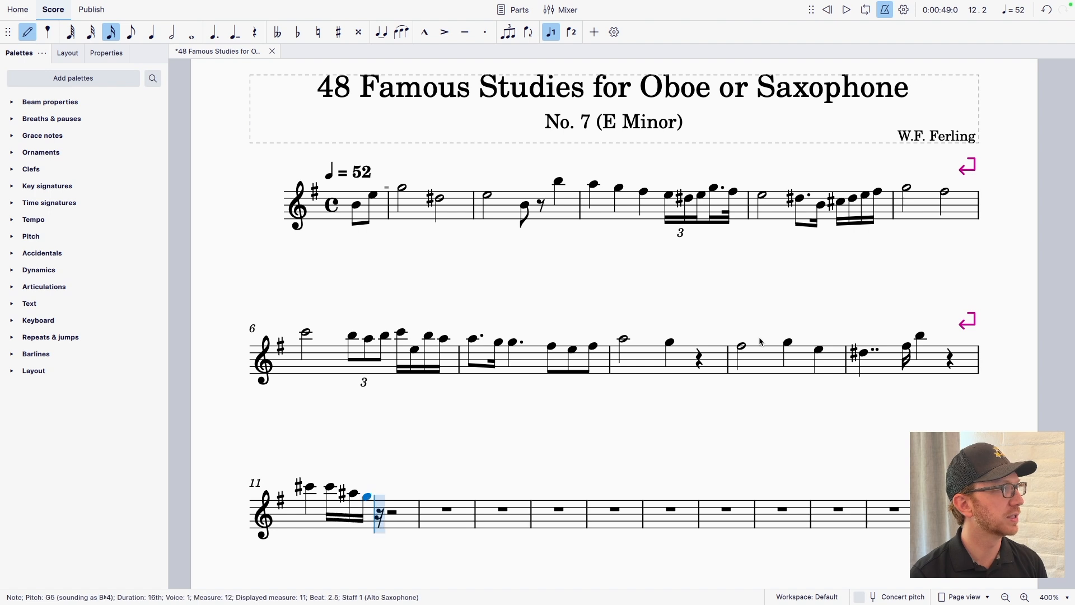
key("e")
Step: Fill the second half of measure 11 with sixteenth notes C5, A♯4, G4, E4, D4, G4, F♯4 and E4
key("c")
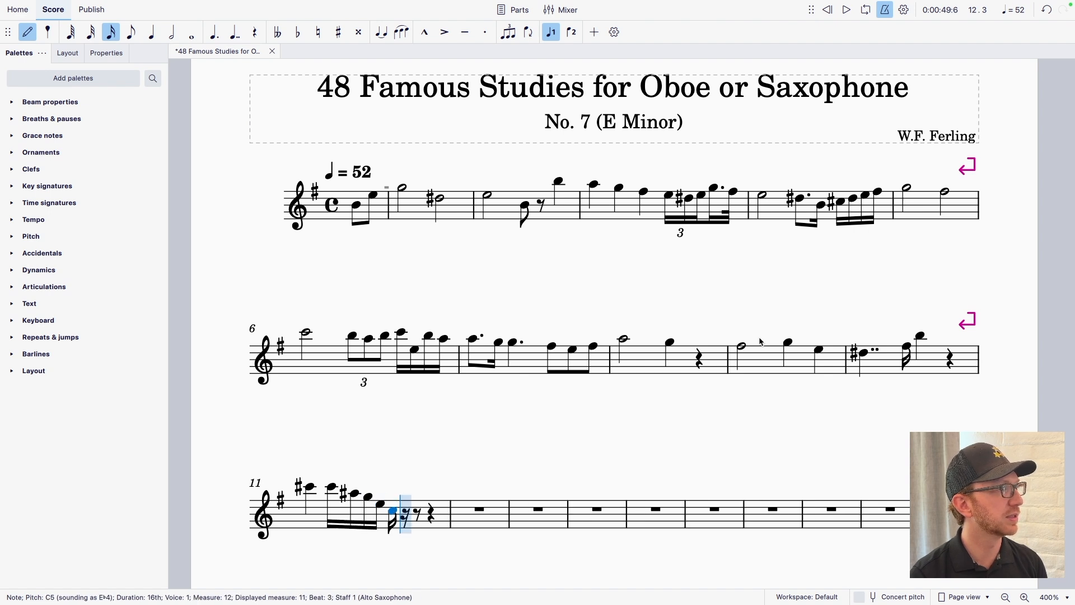
key("a")
key("Up")
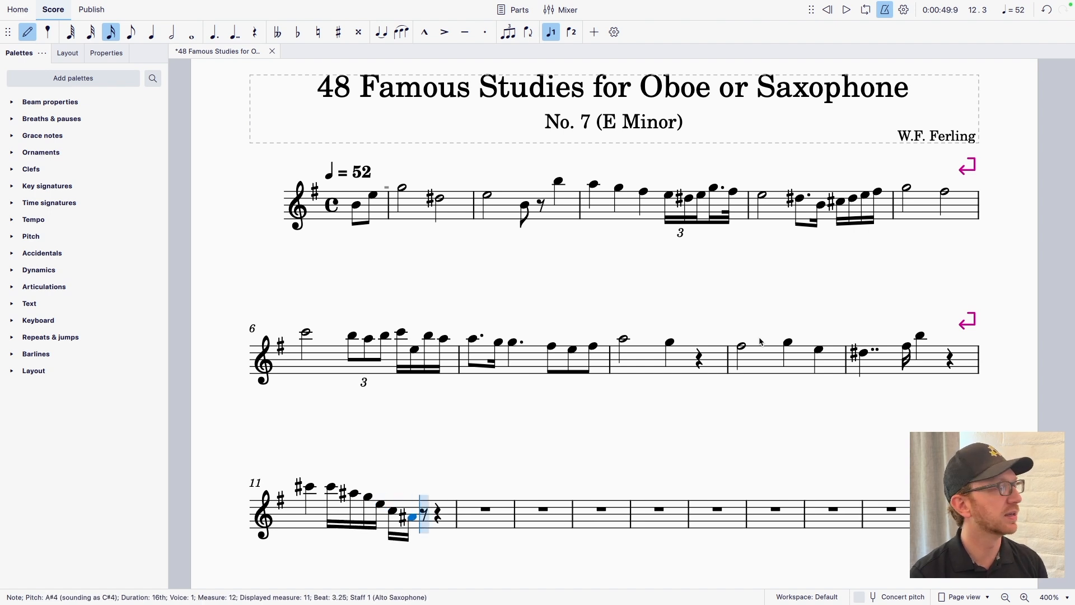
key("g")
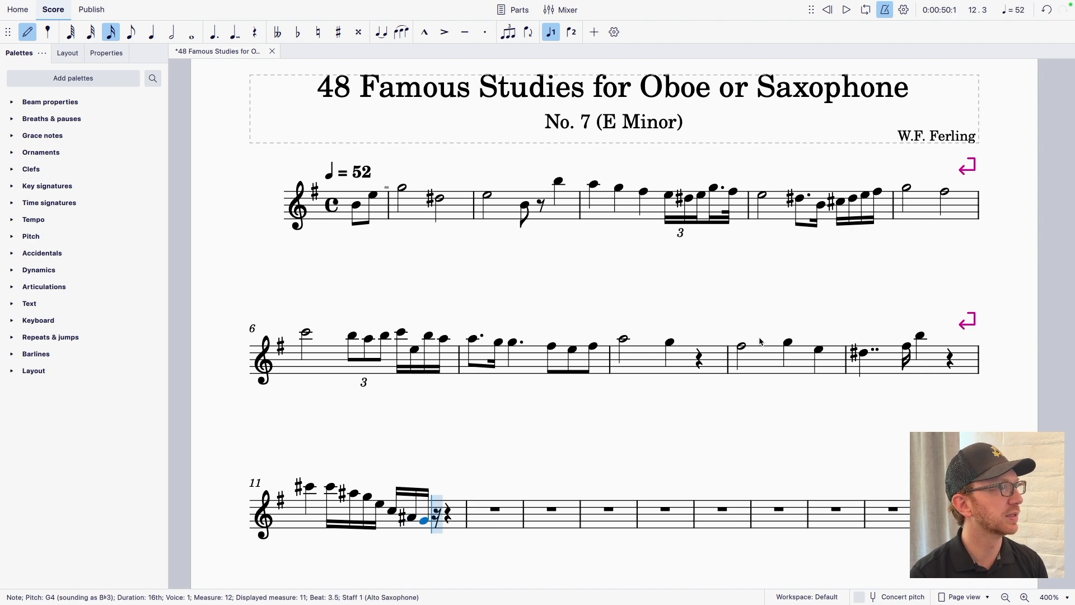
key("e")
key("d")
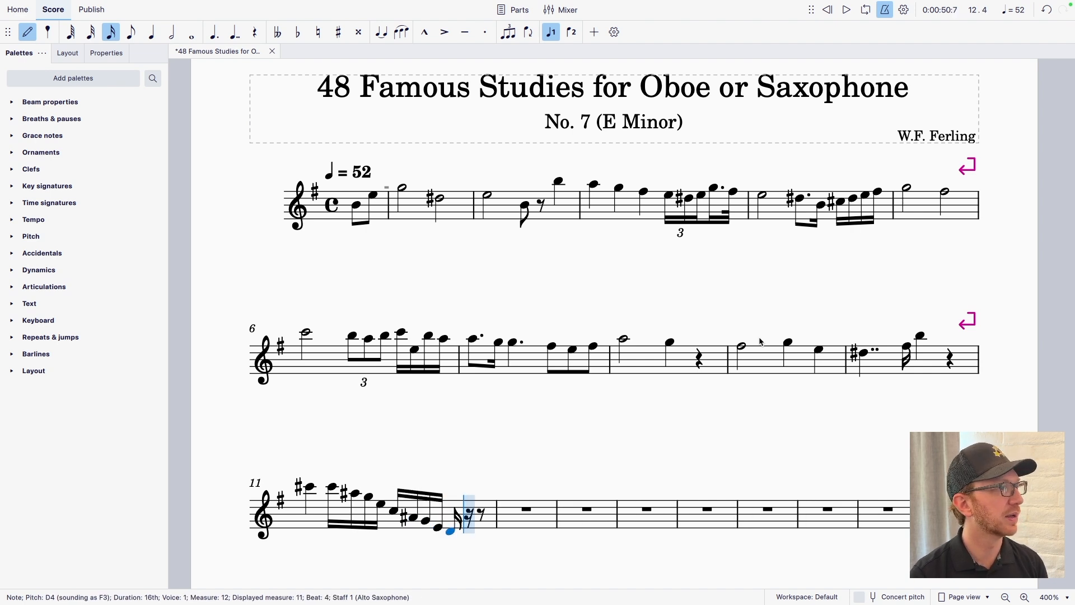
key("g")
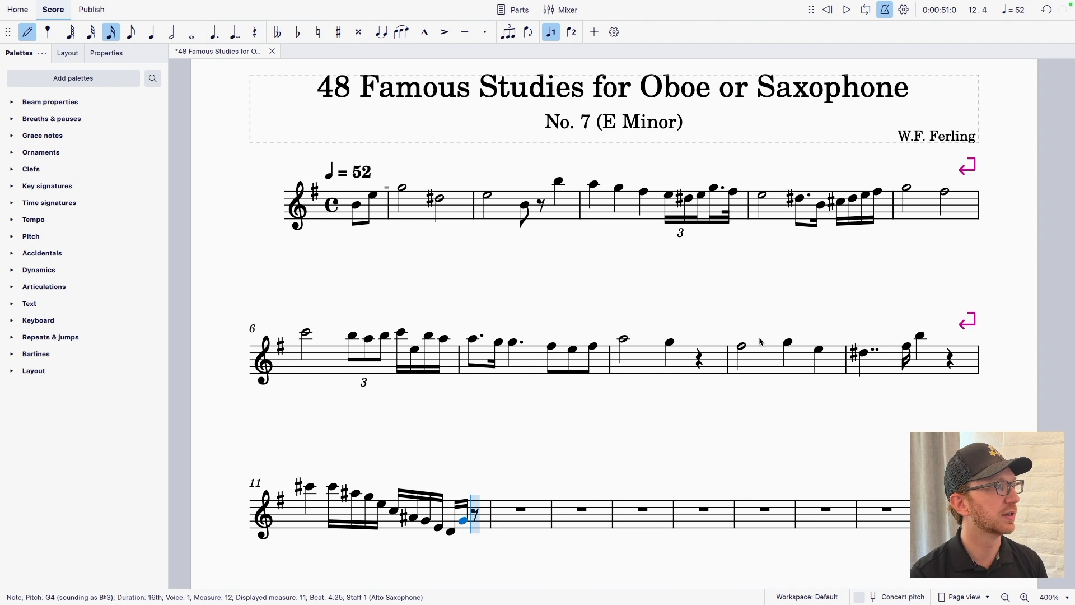
key("f")
key("e")
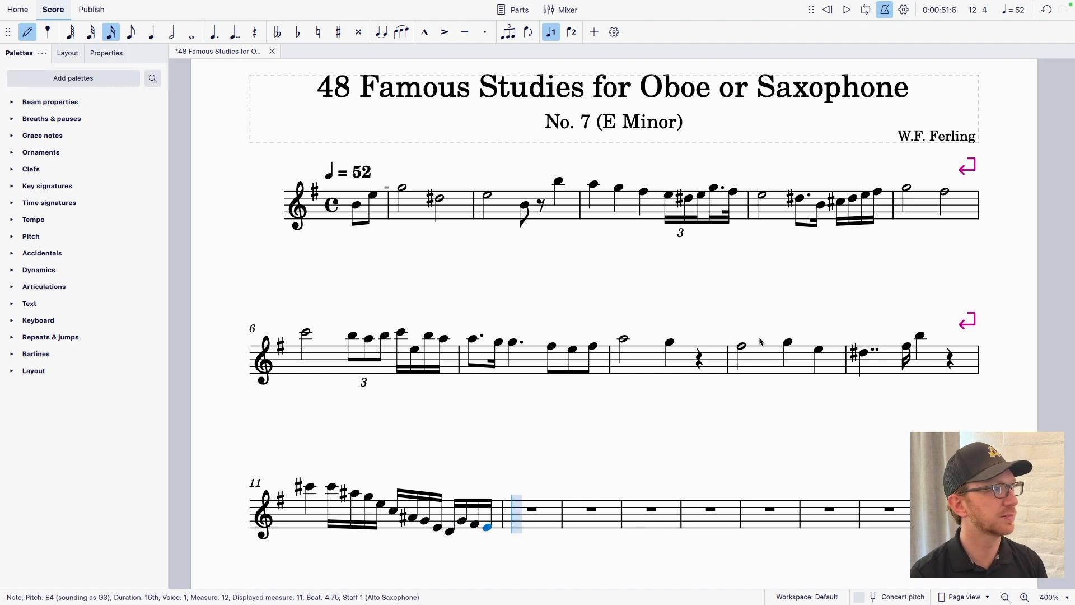
Step: Enter an eighth note D♯4, a quarter note B4 and an eighth note A♯4 in the first half of measure 12
key("4")
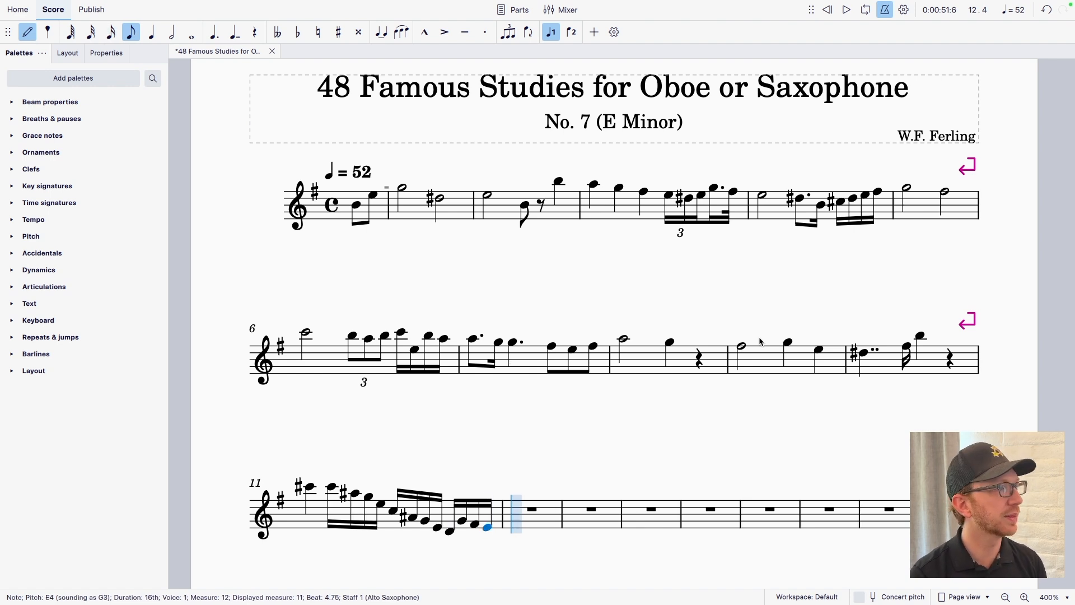
key("d")
key("Up")
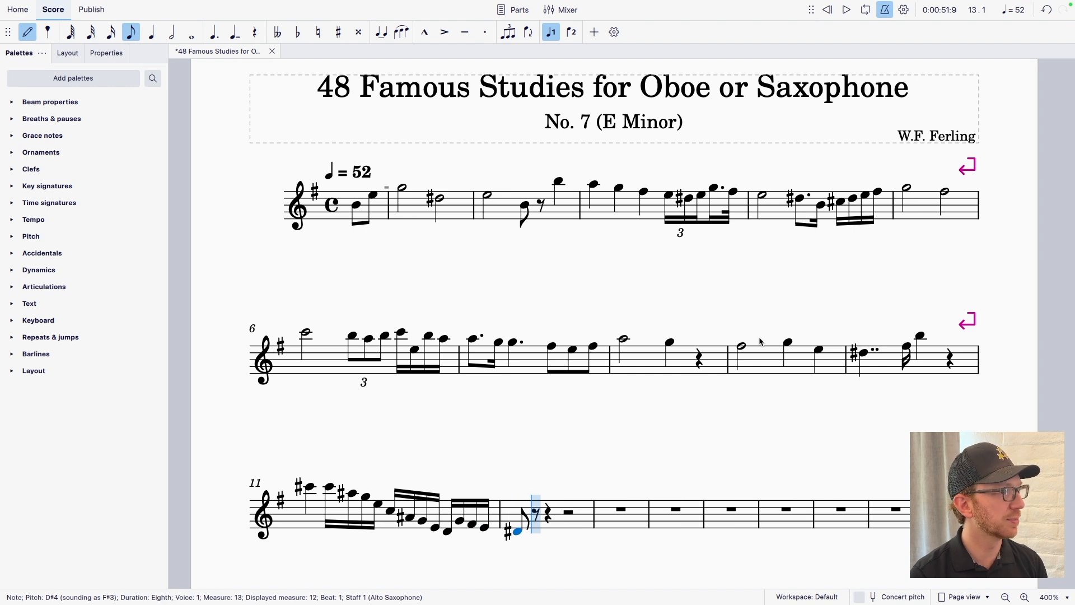
key("5")
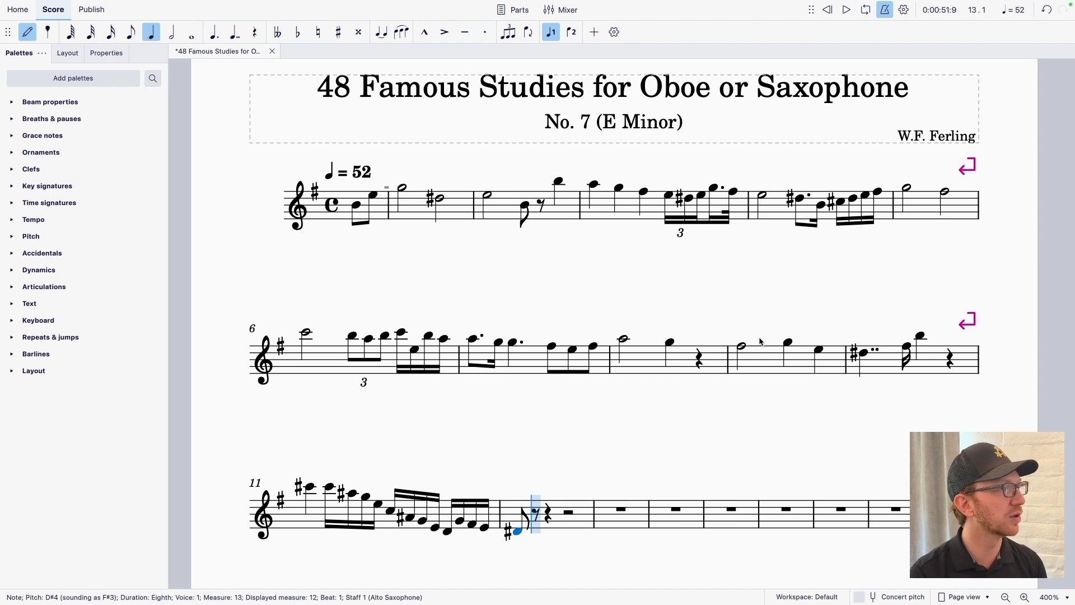
key("b")
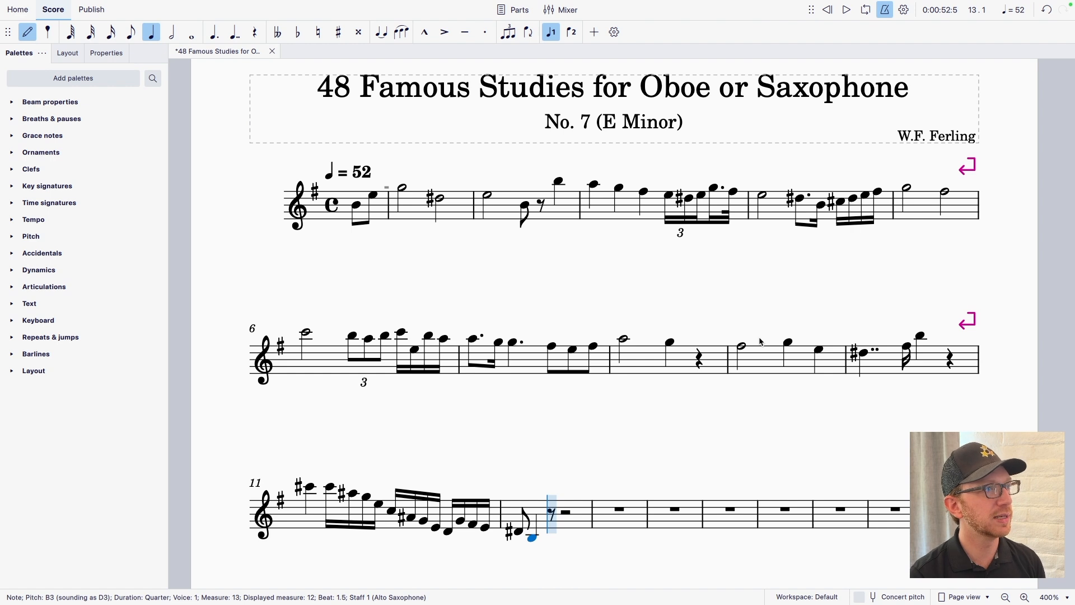
key("ctrl+Up")
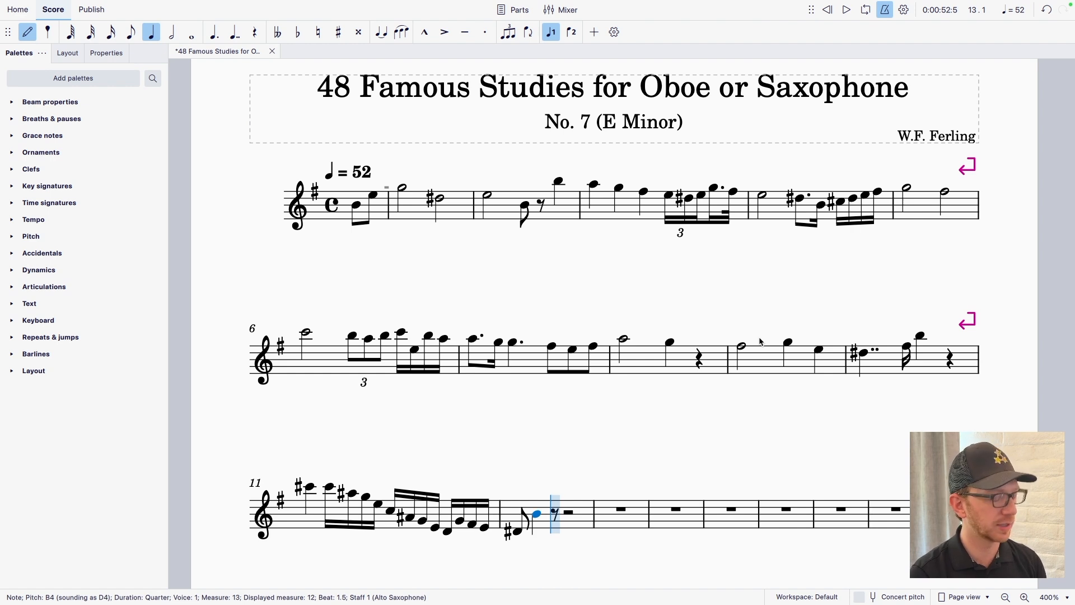
key("4")
key("a")
key("Up")
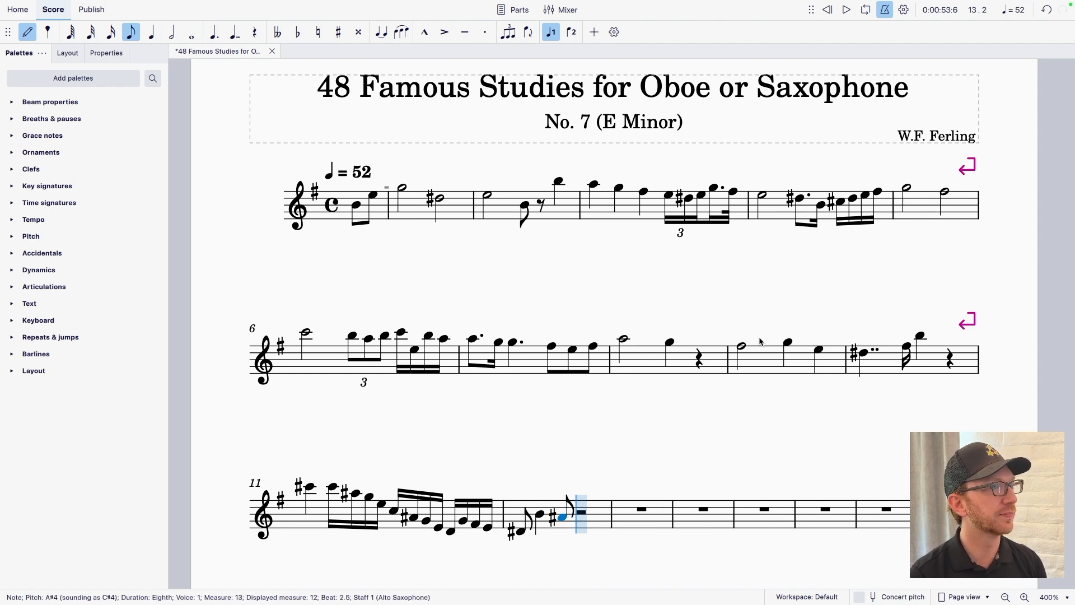
Step: Complete measure 12 with an eighth note A natural 4, a quarter note G4 and an eighth note F♯4
key("a")
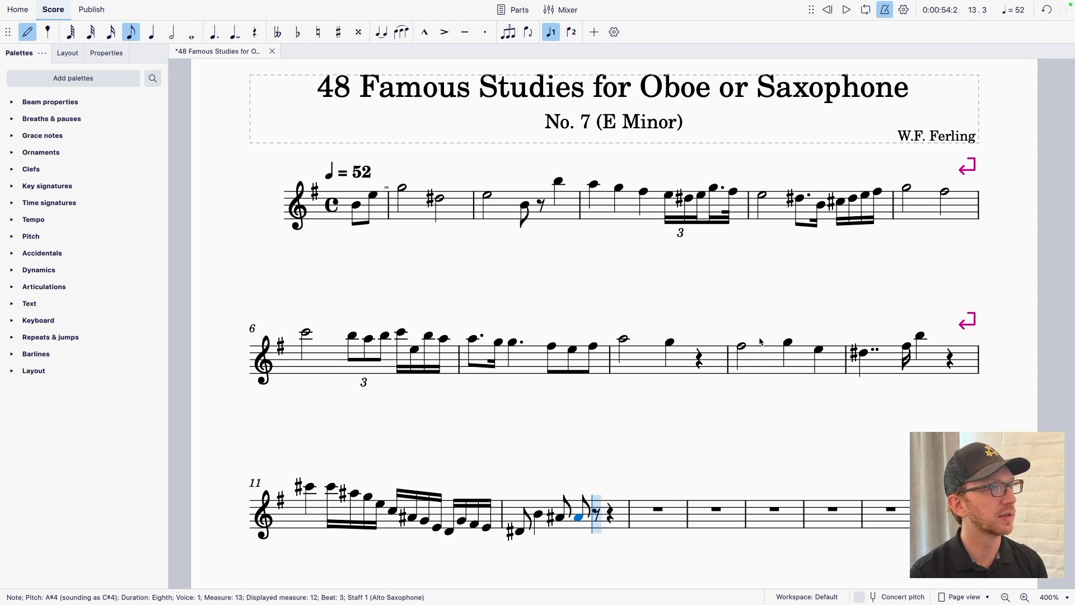
key("Down")
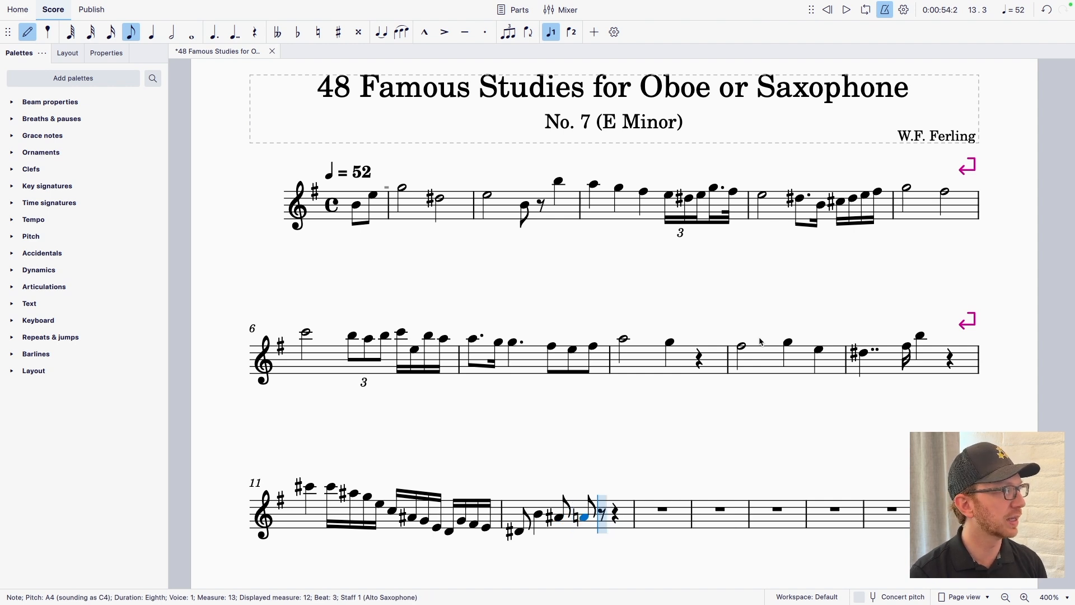
key("5")
key("g")
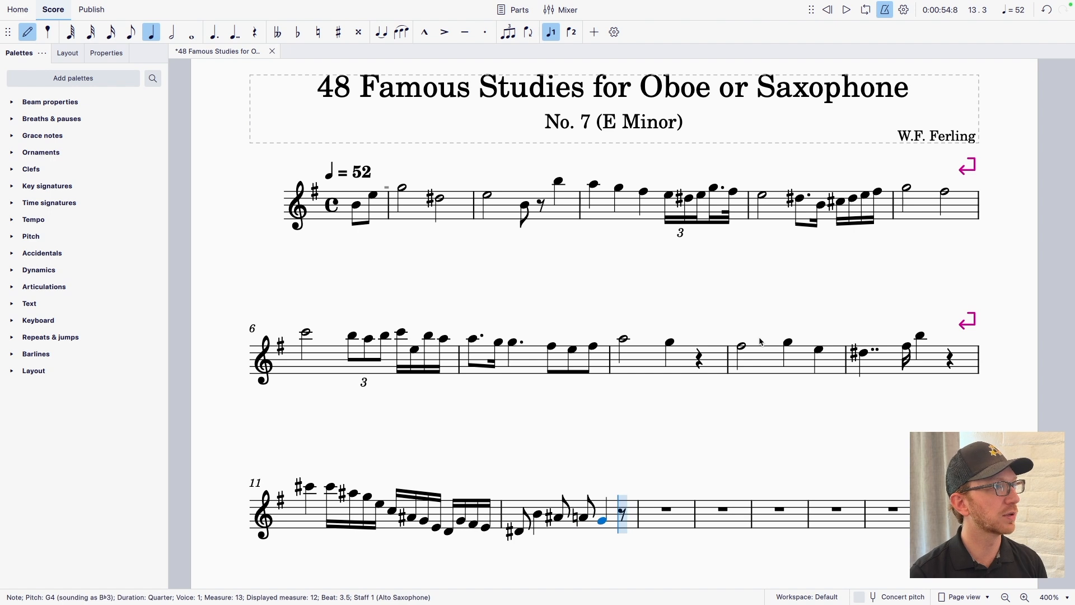
key("4")
key("f")
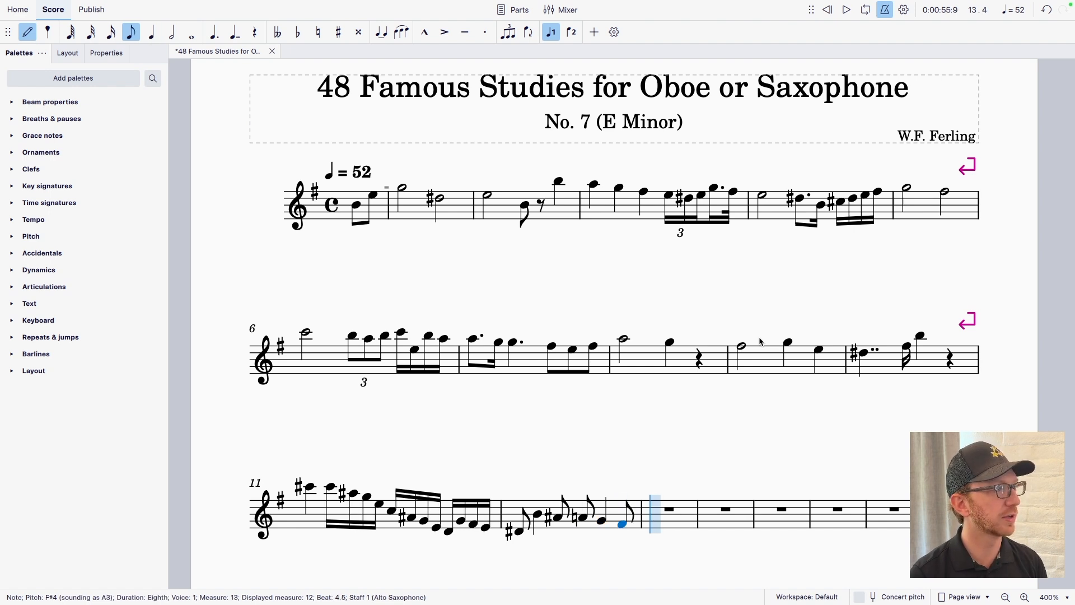
Step: Enter half notes E4 and E6 in measure 13
key("6")
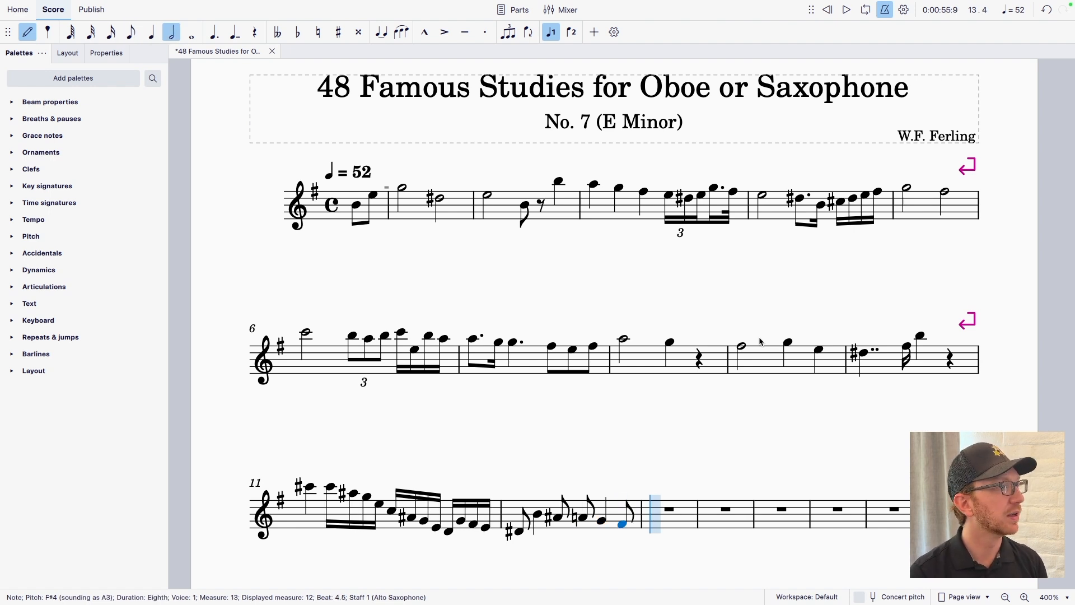
key("e")
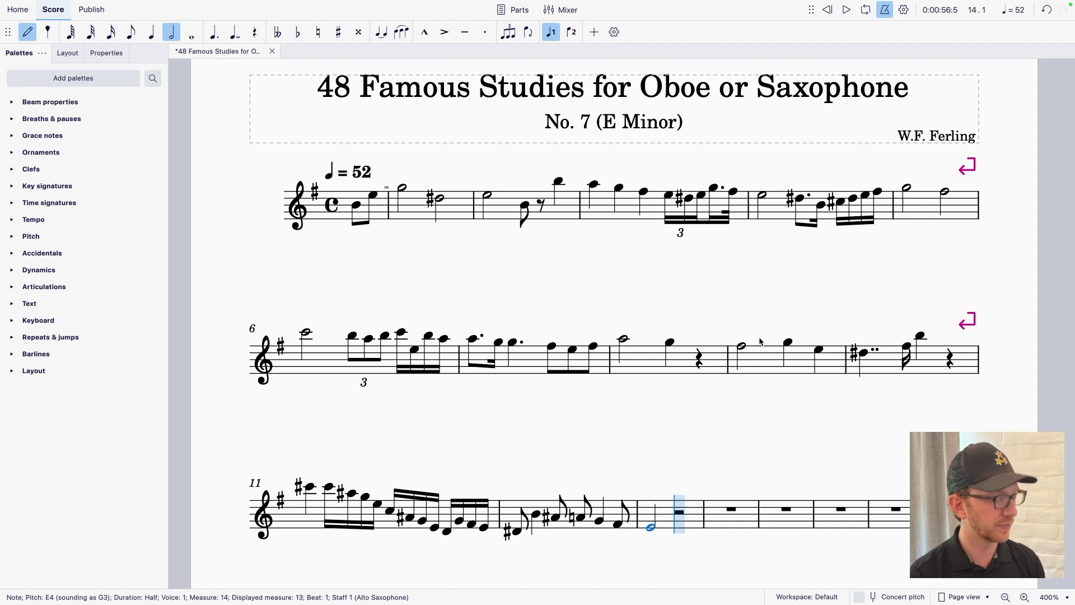
key("e")
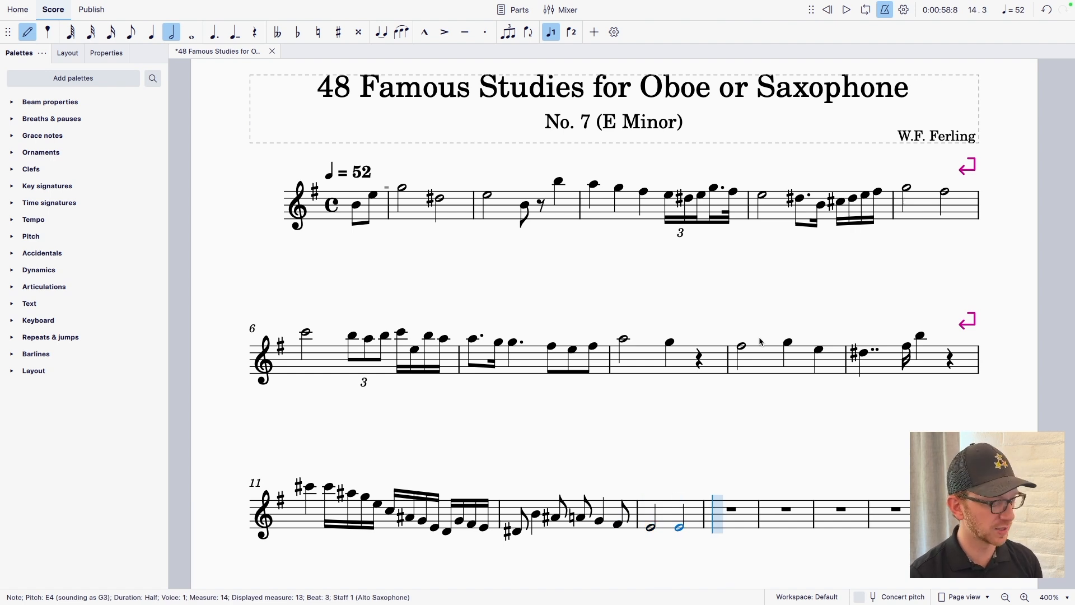
key("ctrl+Up")
key("ctrl+Up")
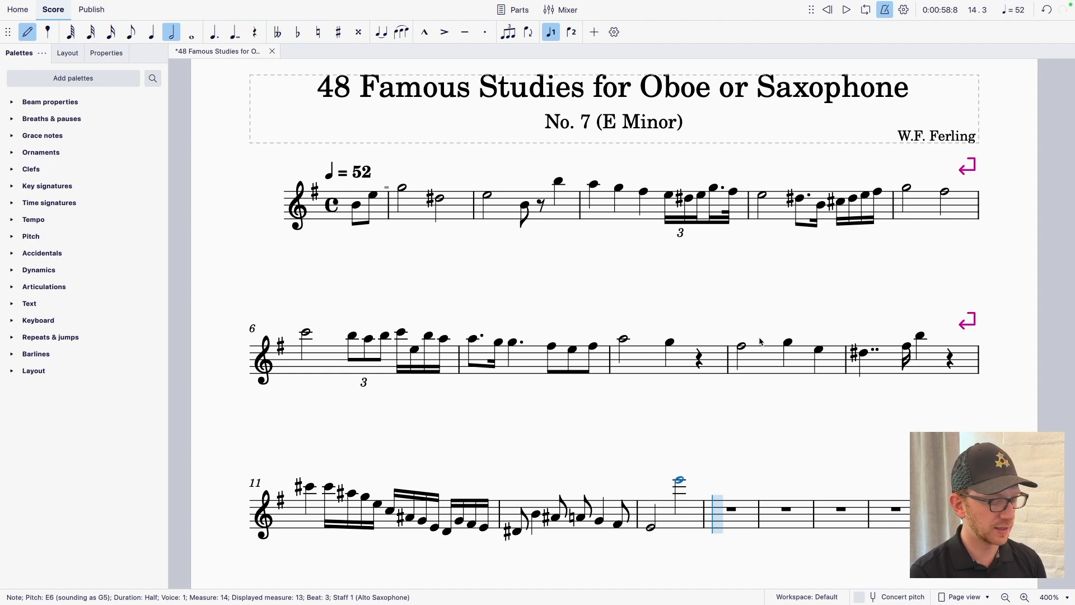
Step: Fill measure 14 with descending eighth notes E6, C6, G5, E5, C5, G4, E4 and C4
key("4")
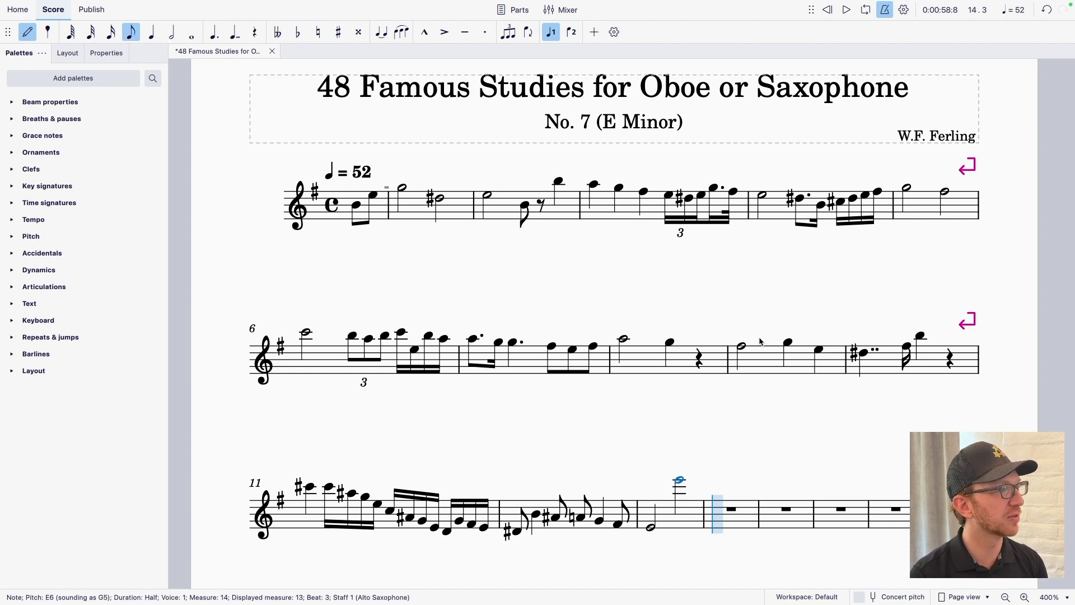
key("e")
key("c")
key("g")
key("e")
key("c")
key("g")
key("e")
key("c")
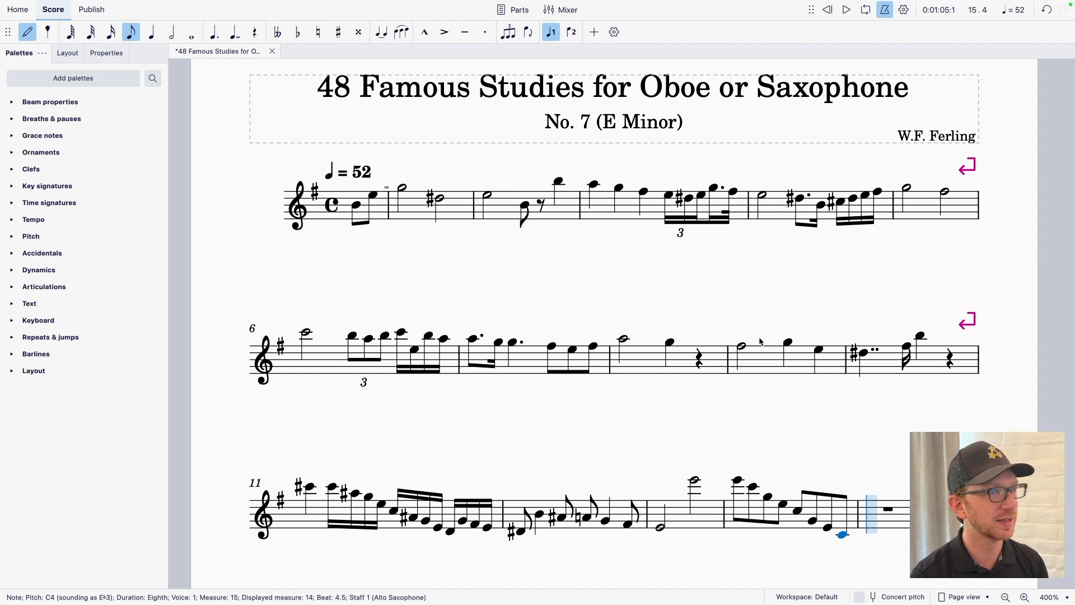
Step: Enter a quarter note B3 and a half note B3 at the start of measure 15
key("5")
key("b")
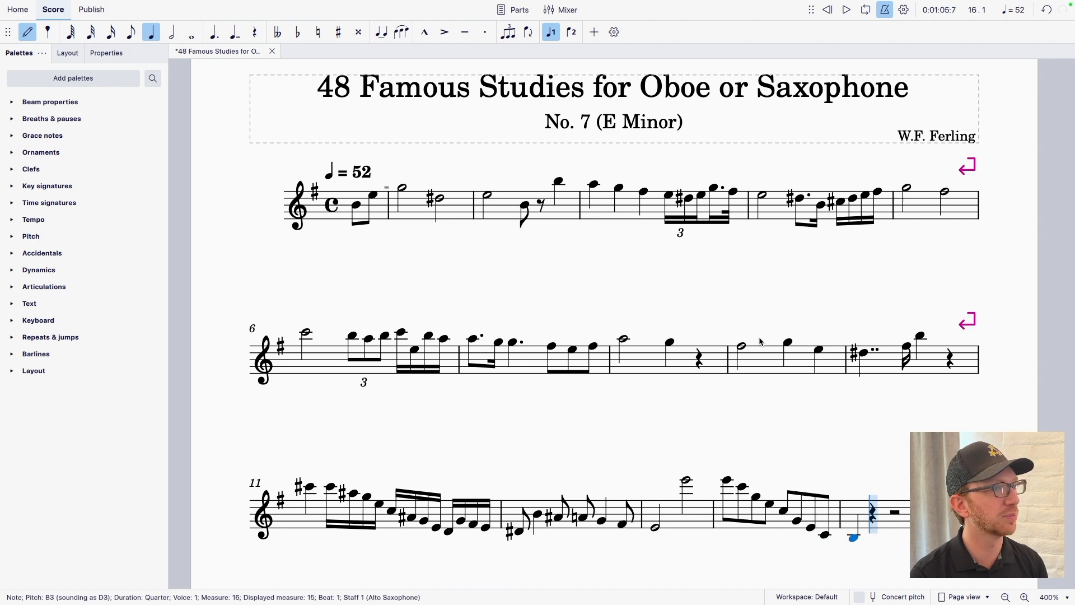
key("6")
key("b")
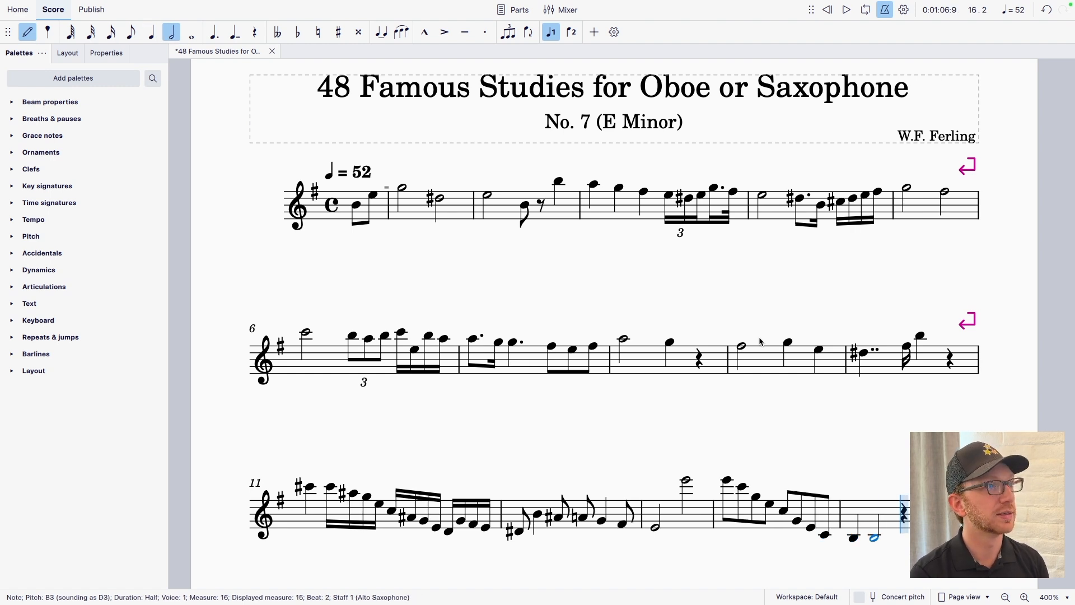
Step: Raise measure 15's half note to B4 and add a dotted quarter note D4 that ties over into measure 16
key("ctrl+Up")
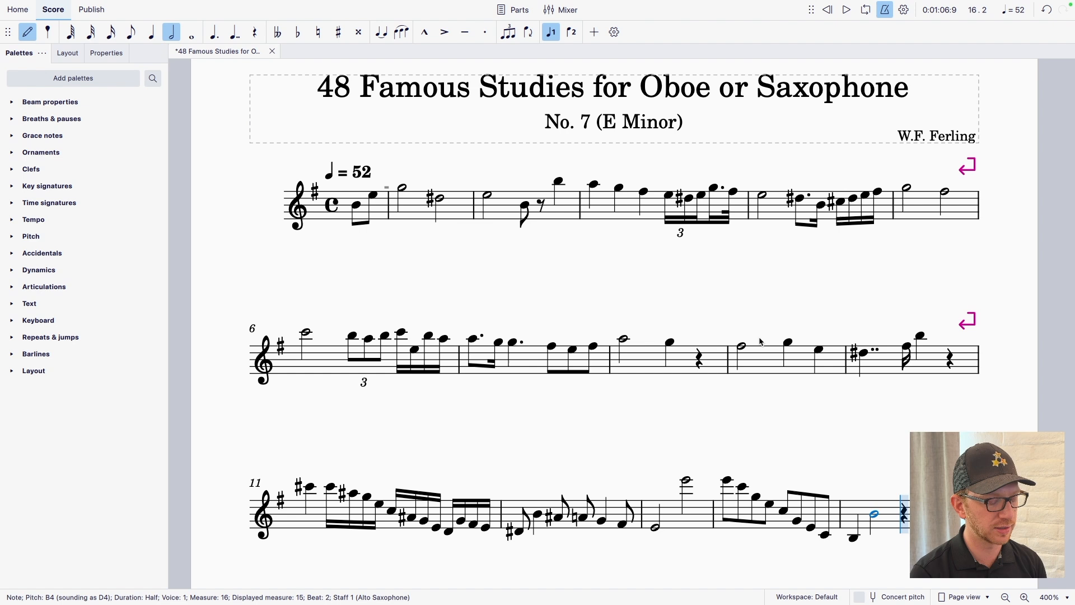
key("5")
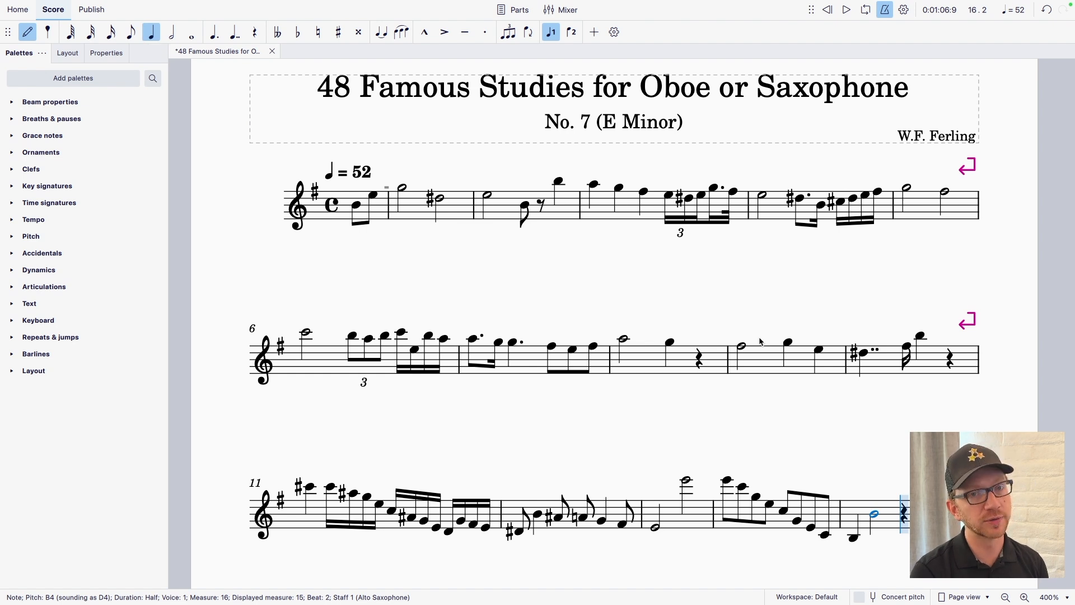
key("period")
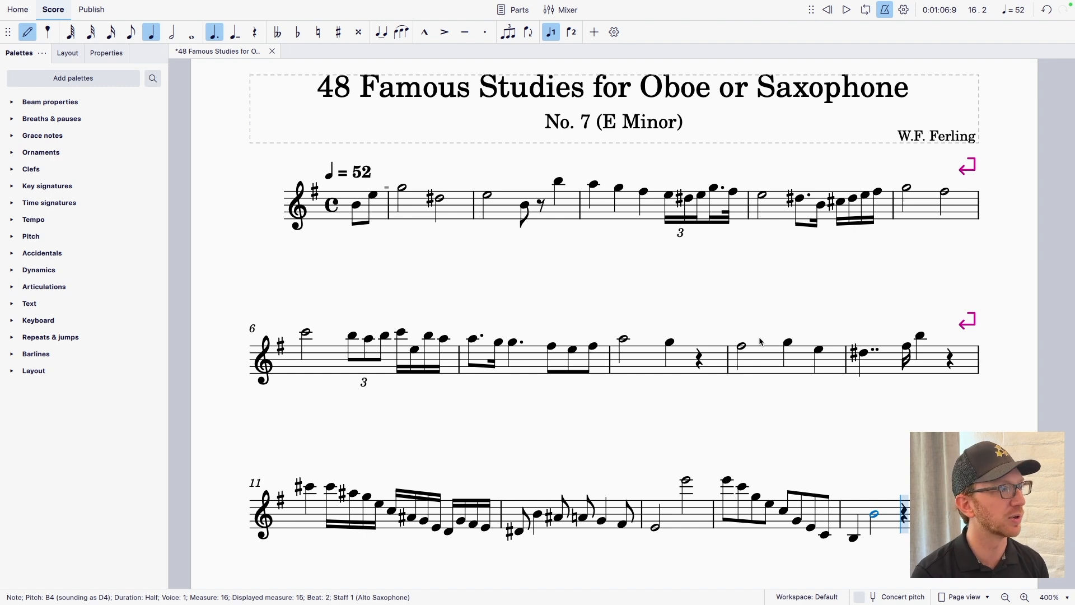
key("d")
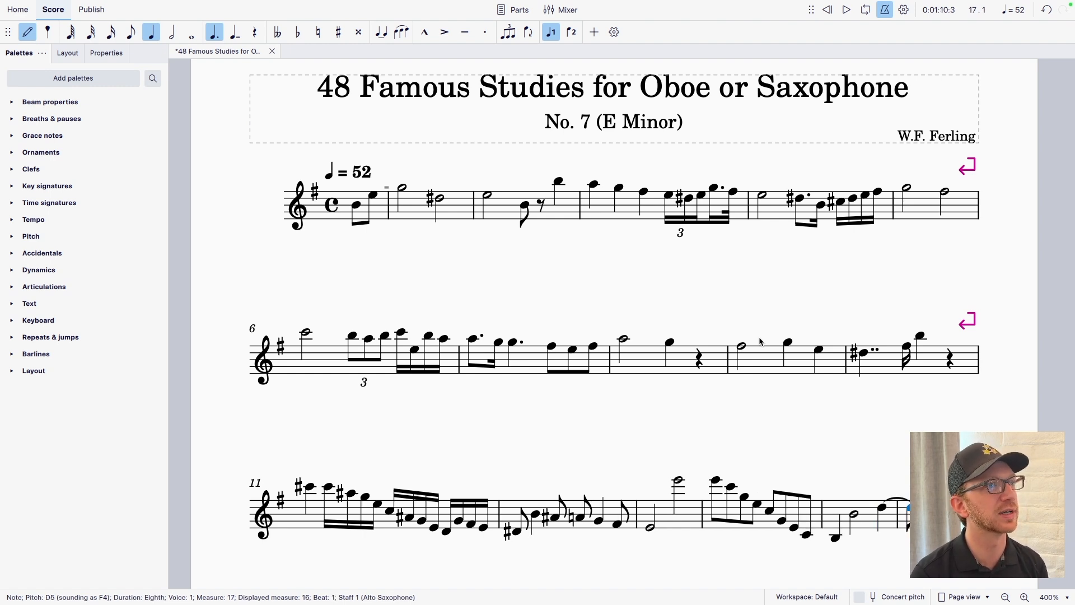
key("ctrl+Down")
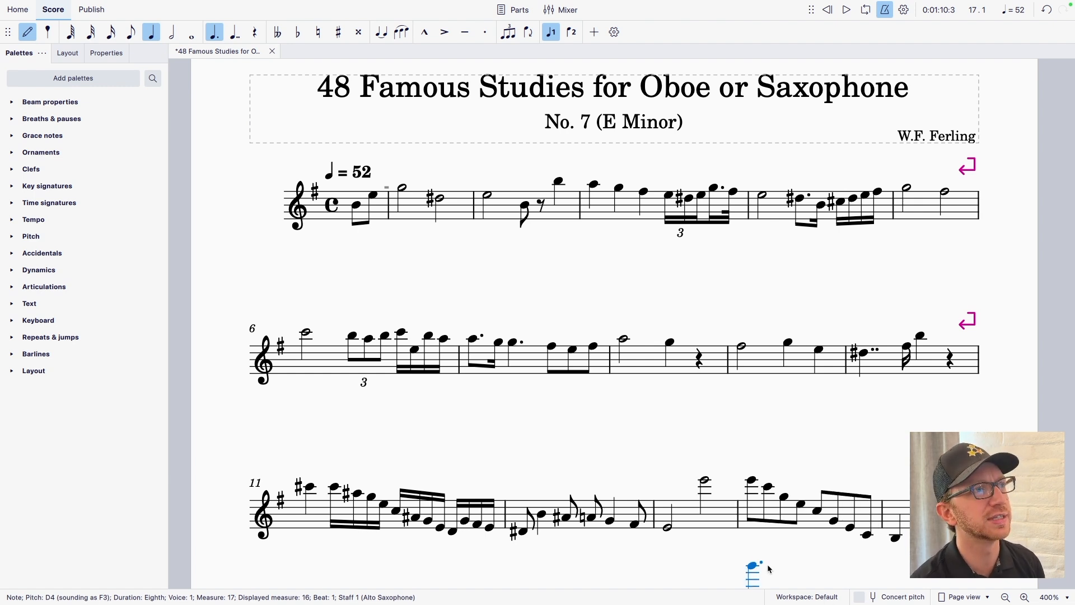
key("Escape")
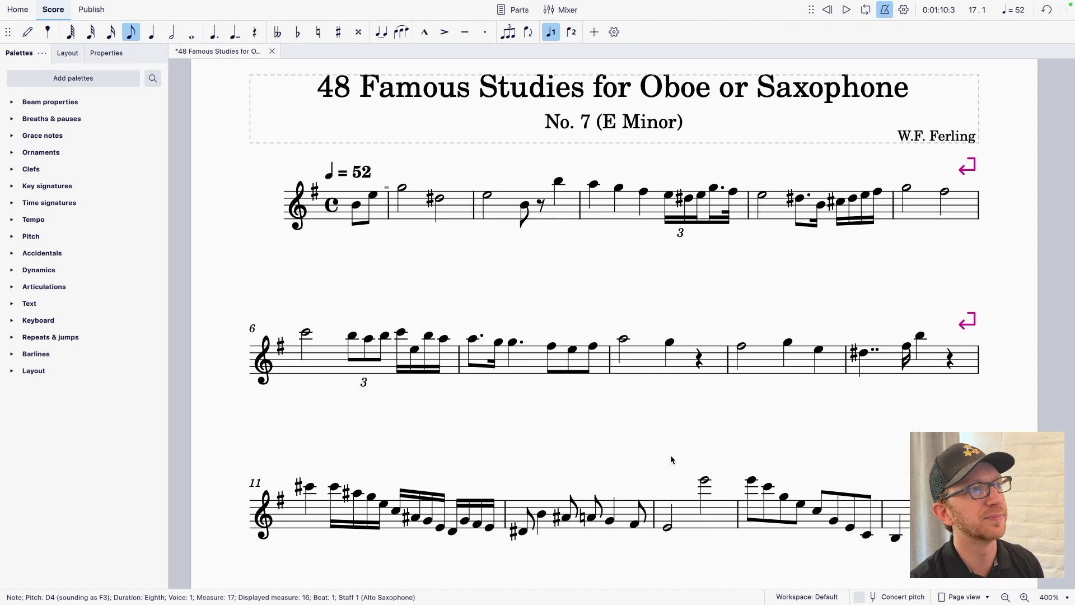
Step: Resume note entry in measure 16, keep the eighth rest after D4, and place a sixteenth rest on beat 2
scroll(670, 454, "down", 5)
scroll(668, 194, "down", 2)
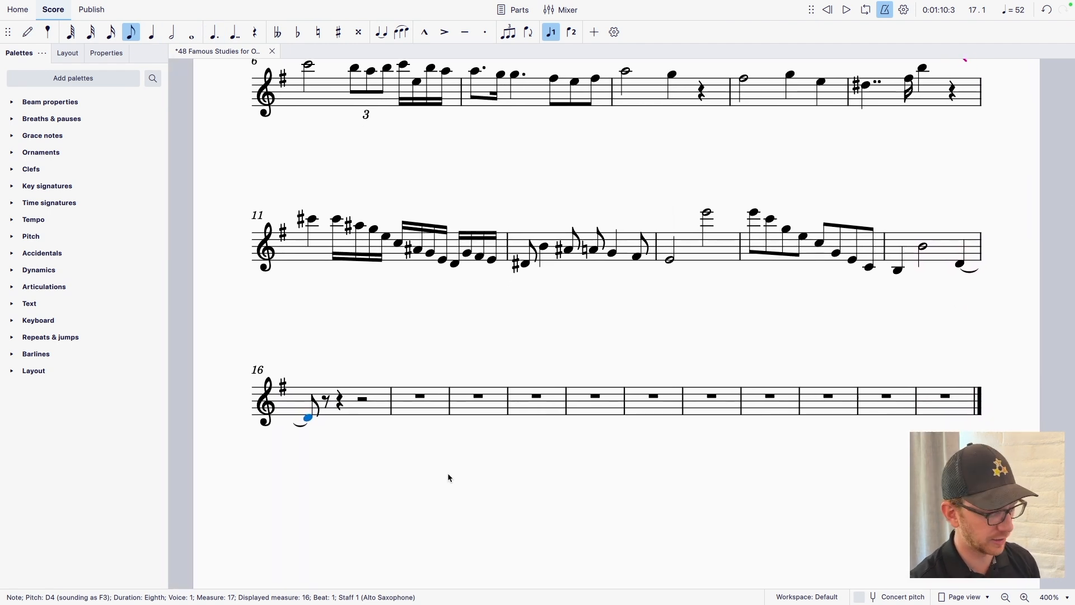
key("n")
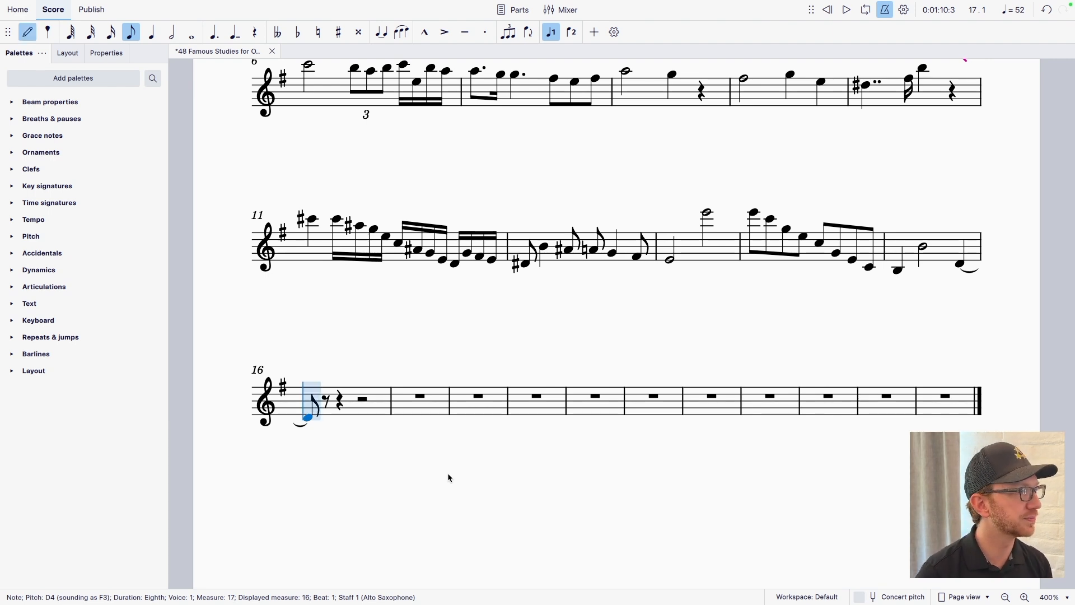
key("Right")
key("Right")
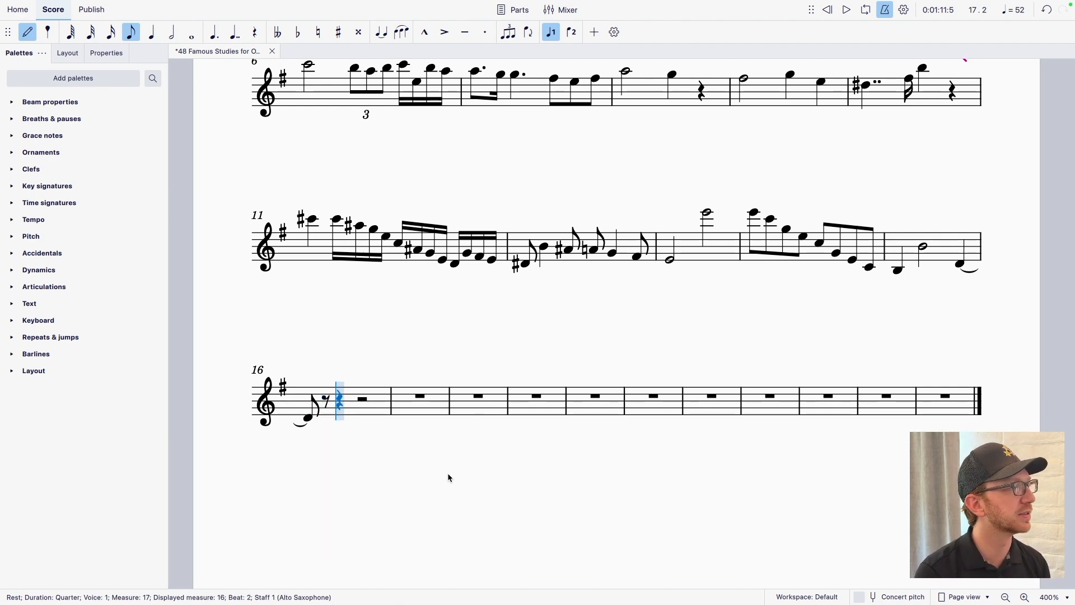
key("Left")
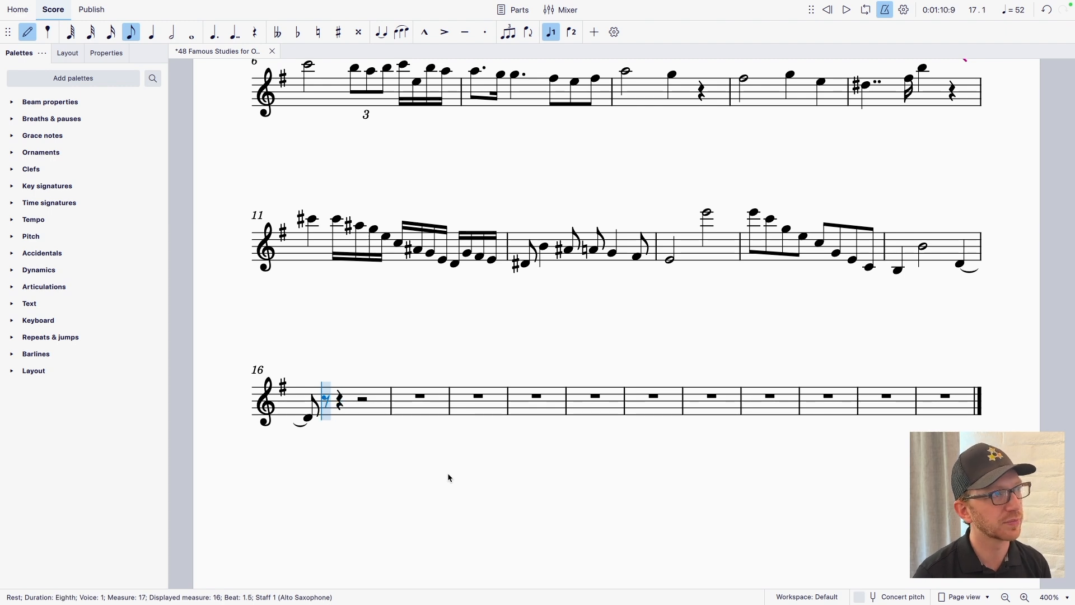
key("3")
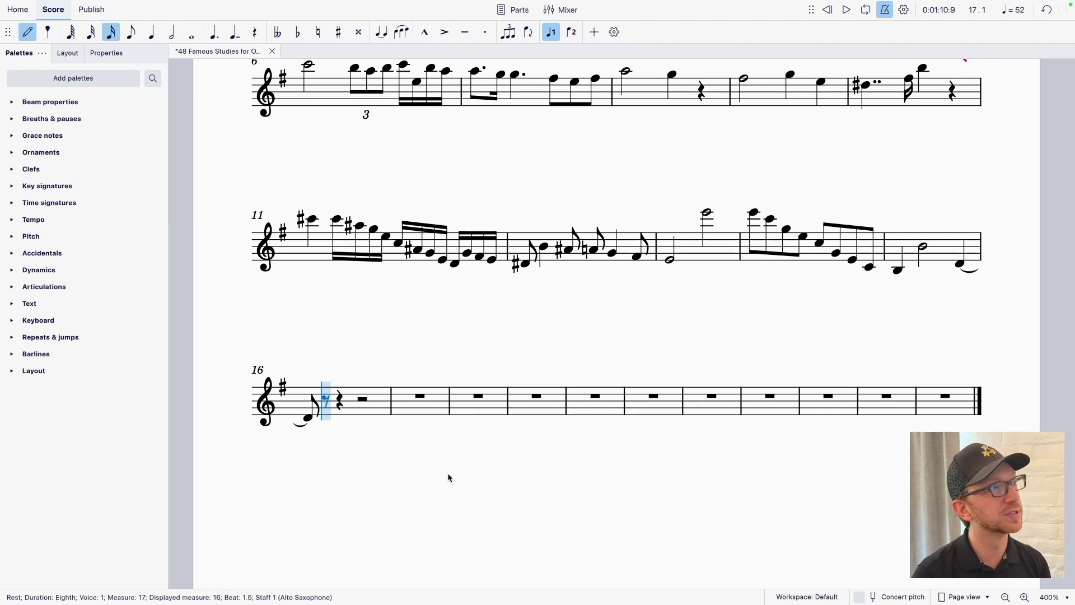
key("Right")
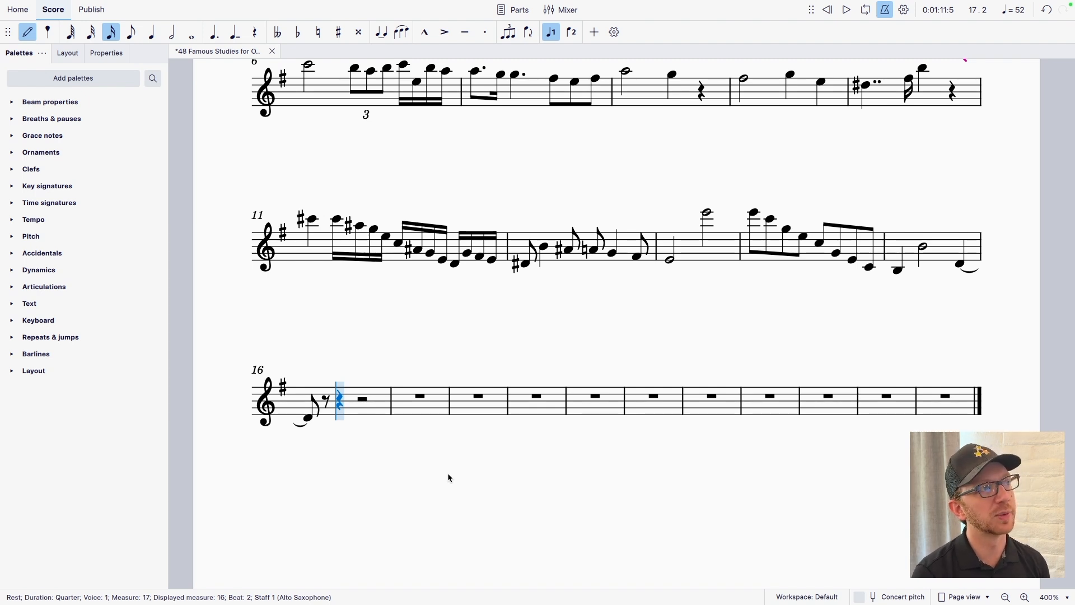
key("3")
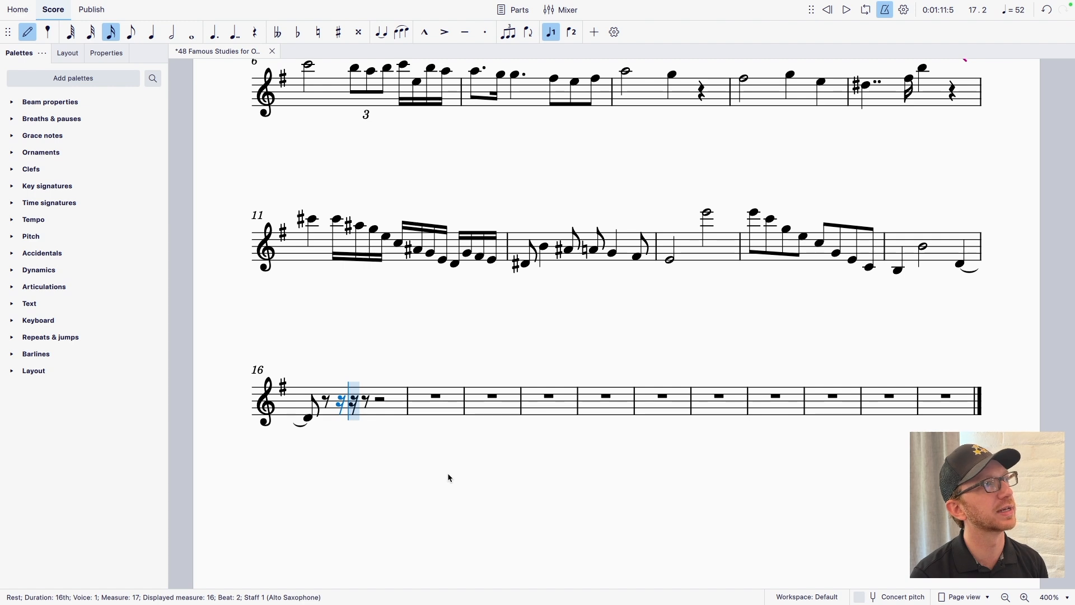
Step: Complete beat 2 of measure 16 with sixteenth notes B5, A♯5 and B5
key("b")
key("ctrl+Up")
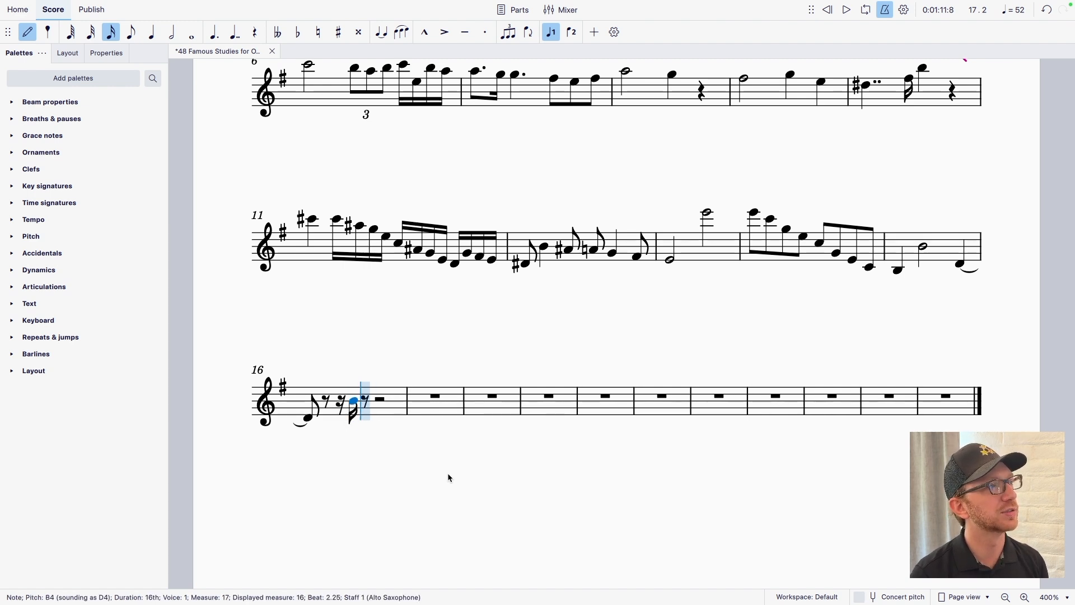
key("ctrl+Up")
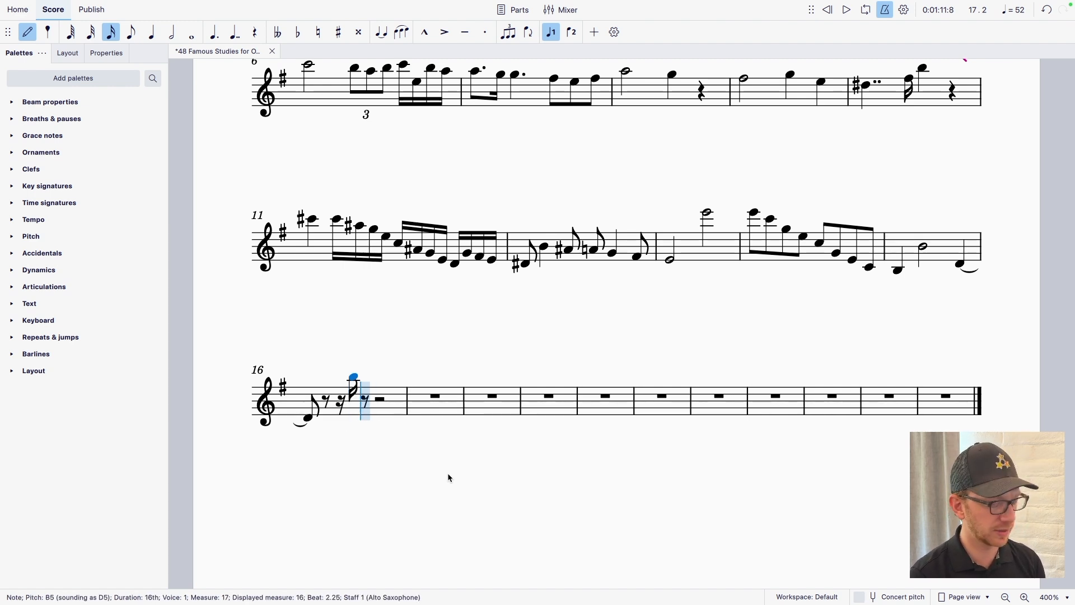
key("0")
key("a")
key("Up")
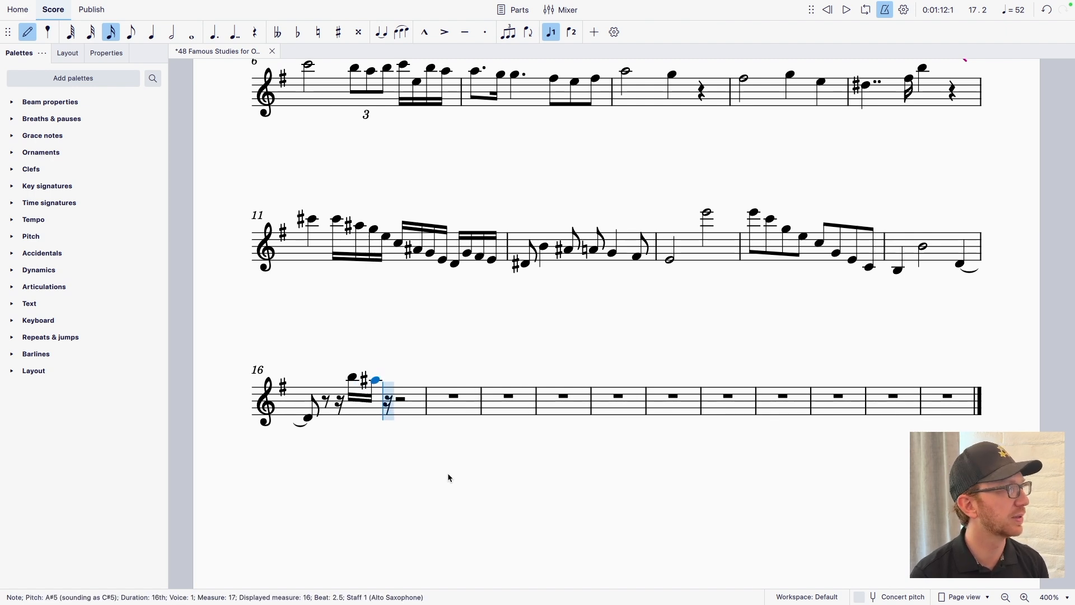
key("b")
Step: Fill beats 3 and 4 of measure 16 with sixteenth notes C6, B5, F♯5, G5, A natural 5, G5, F♯5 and E5
key("c")
key("b")
key("f")
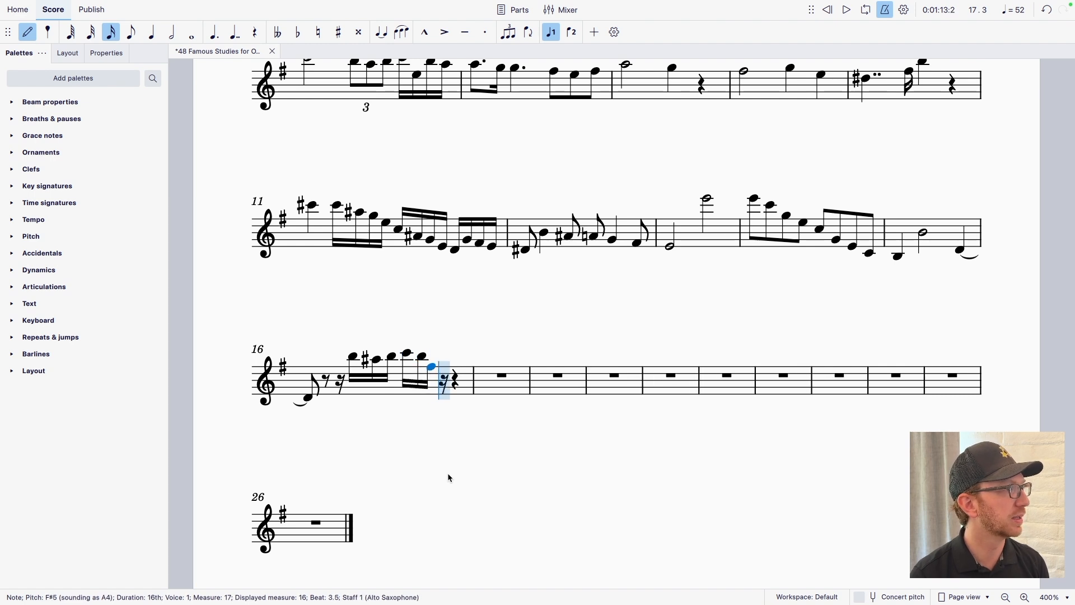
key("g")
key("a")
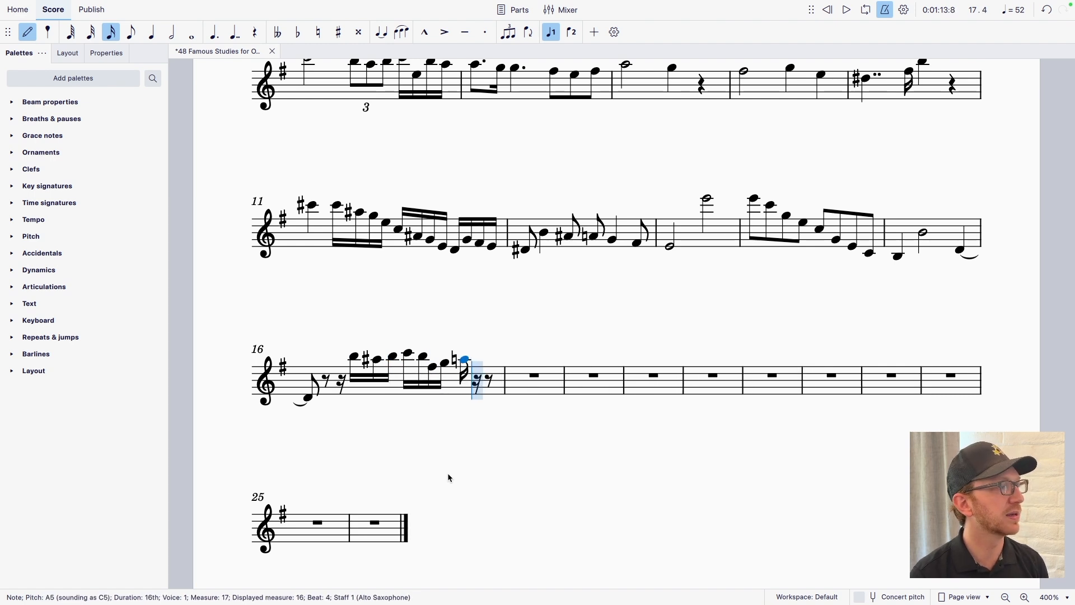
key("g")
key("f")
key("e")
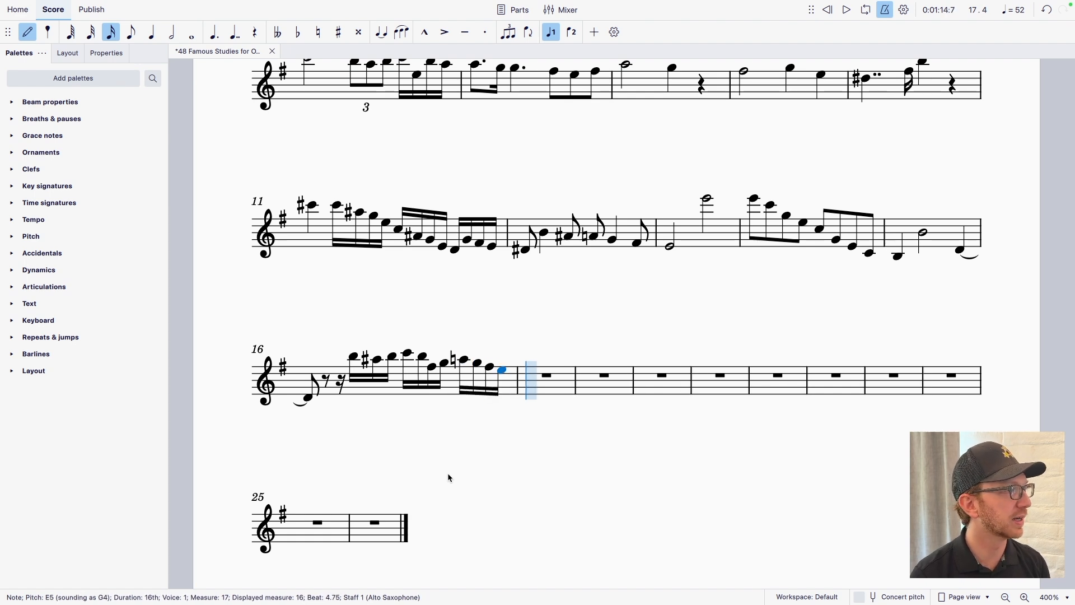
Step: Enter sixteenth notes D♯5, B4, F♯5 and B4 on beat 1 of measure 17
key("c")
key("Up")
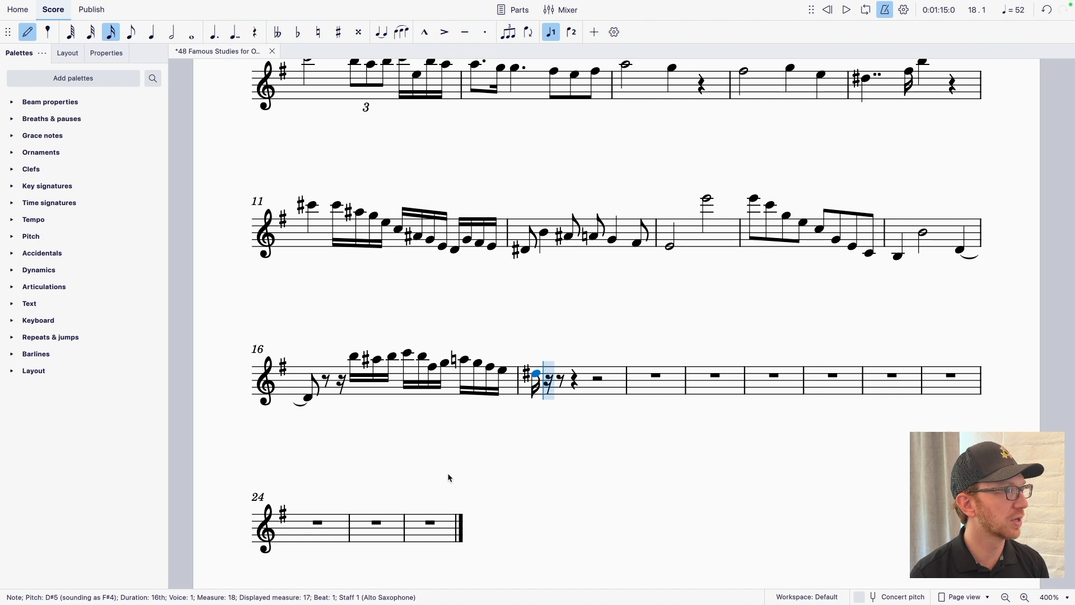
key("b")
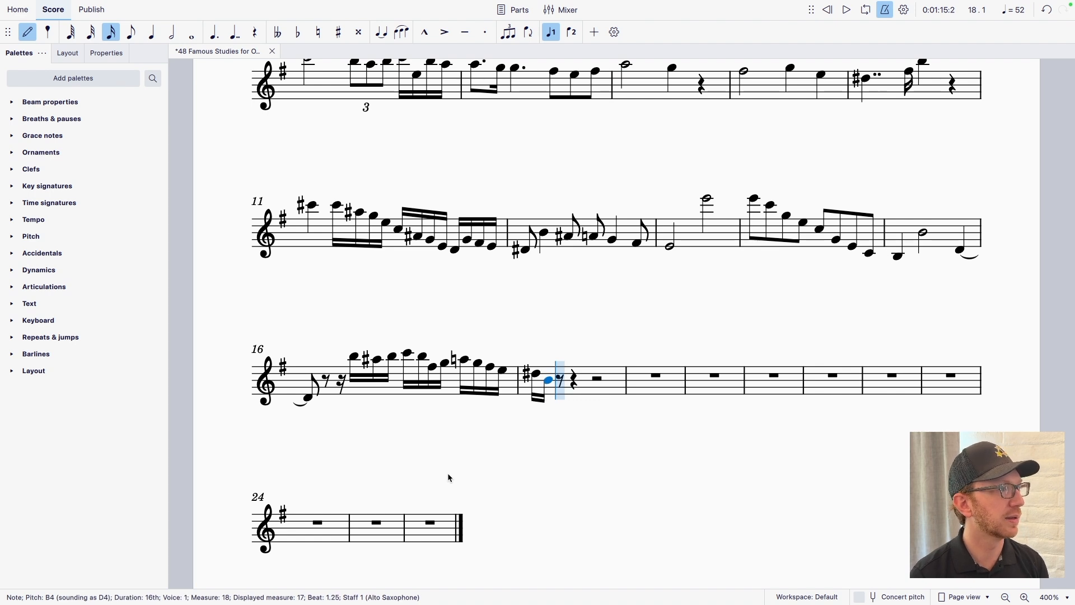
key("f")
key("ctrl+Up")
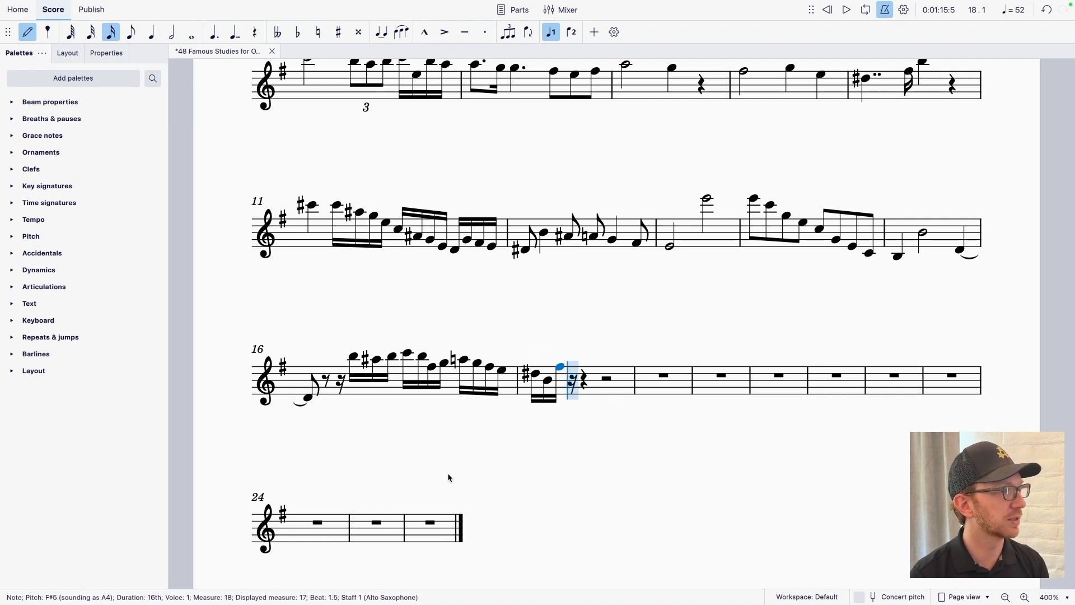
key("b")
key("ctrl+Down")
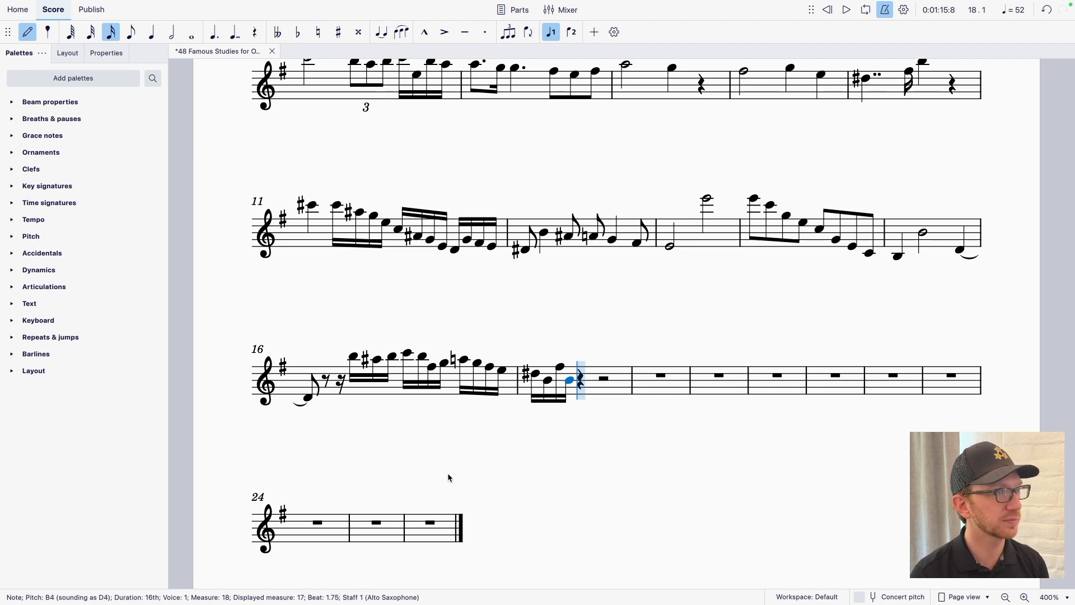
Step: Fill beat 2 of measure 17 with a sixteenth rest and sixteenth notes B4, A5 and B4
key("0")
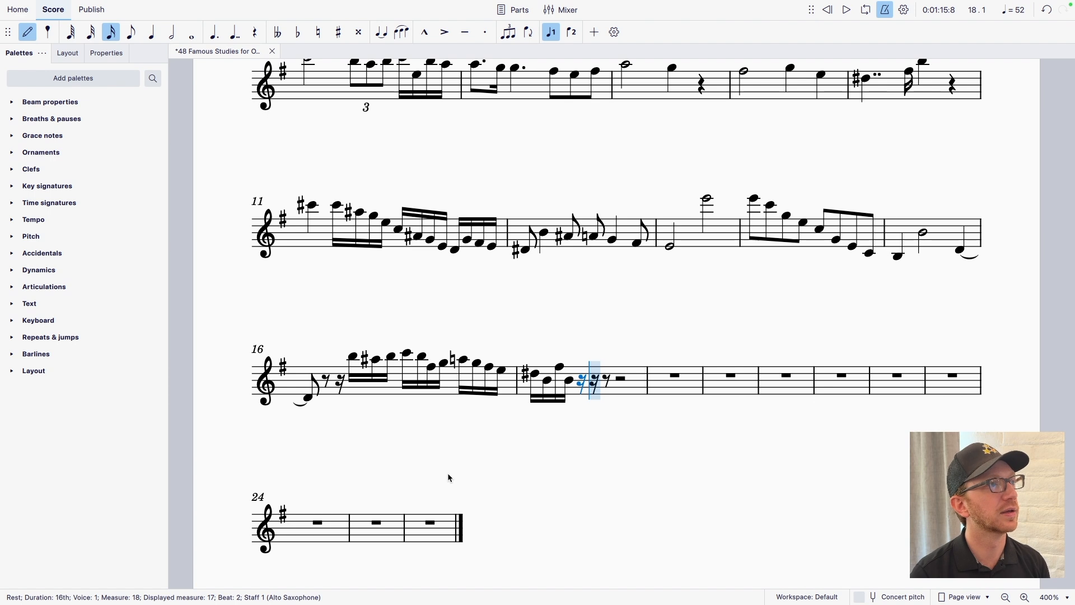
key("0")
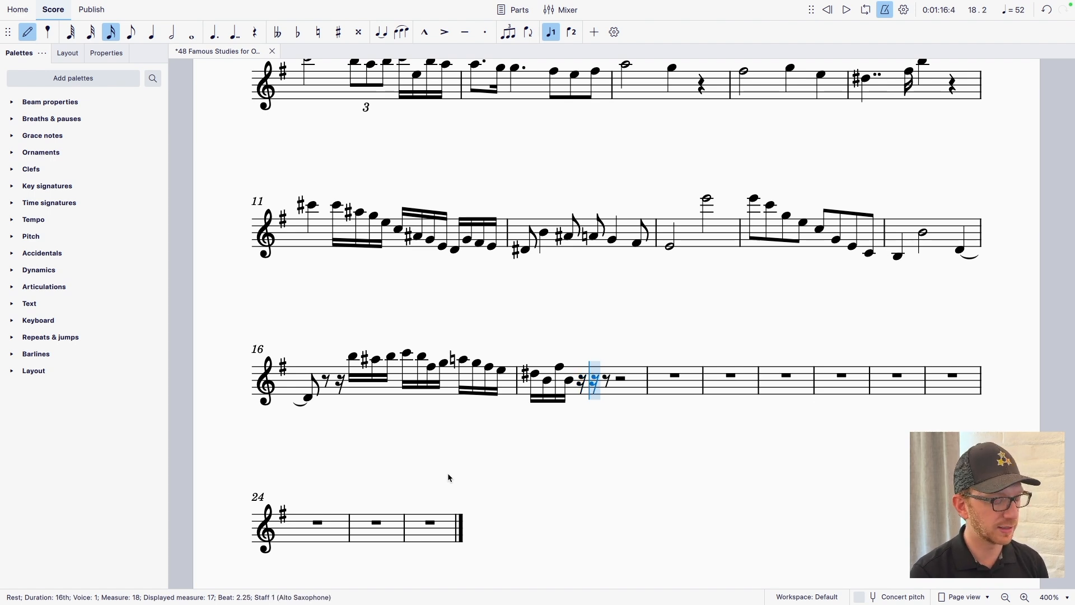
key("b")
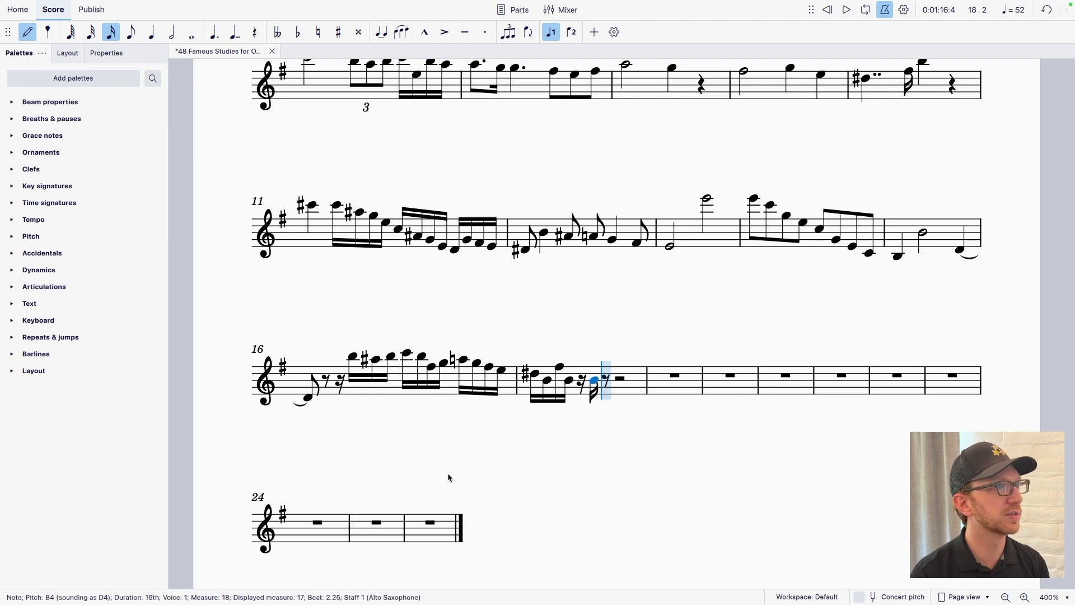
key("a")
key("ctrl+Up")
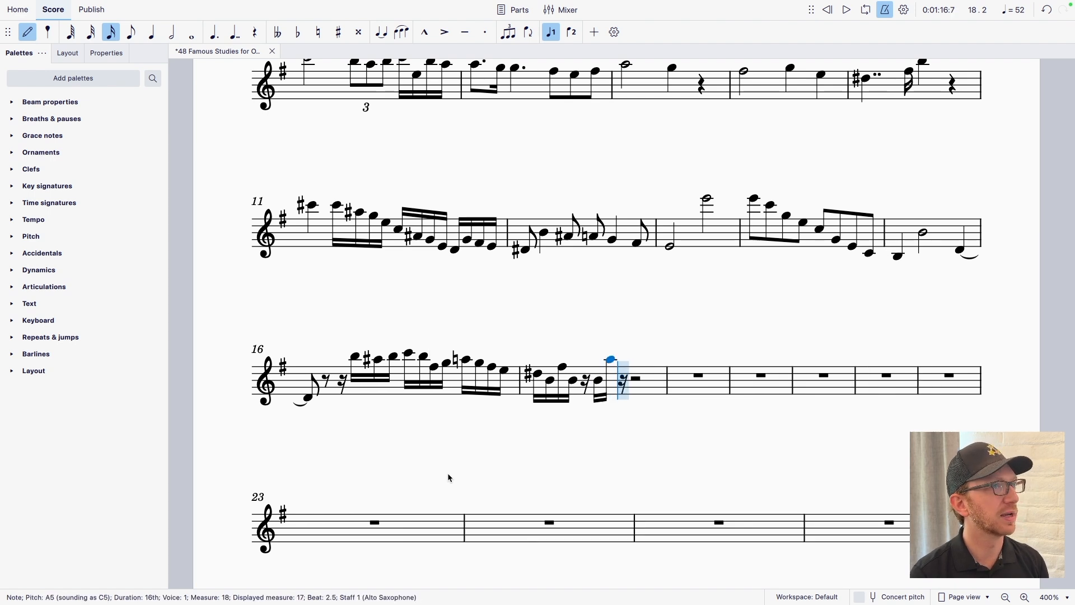
key("b")
Step: Enter sixteenth notes G5, G4, F♯4 and C6 on beat 3 of measure 17
key("g")
key("ctrl+Up")
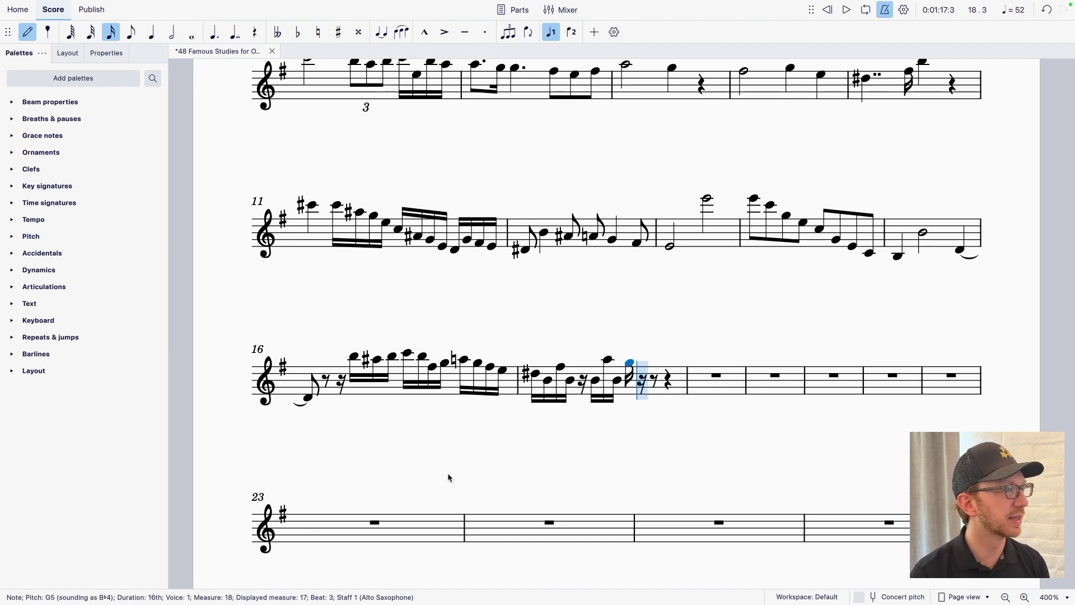
key("g")
key("ctrl+Down")
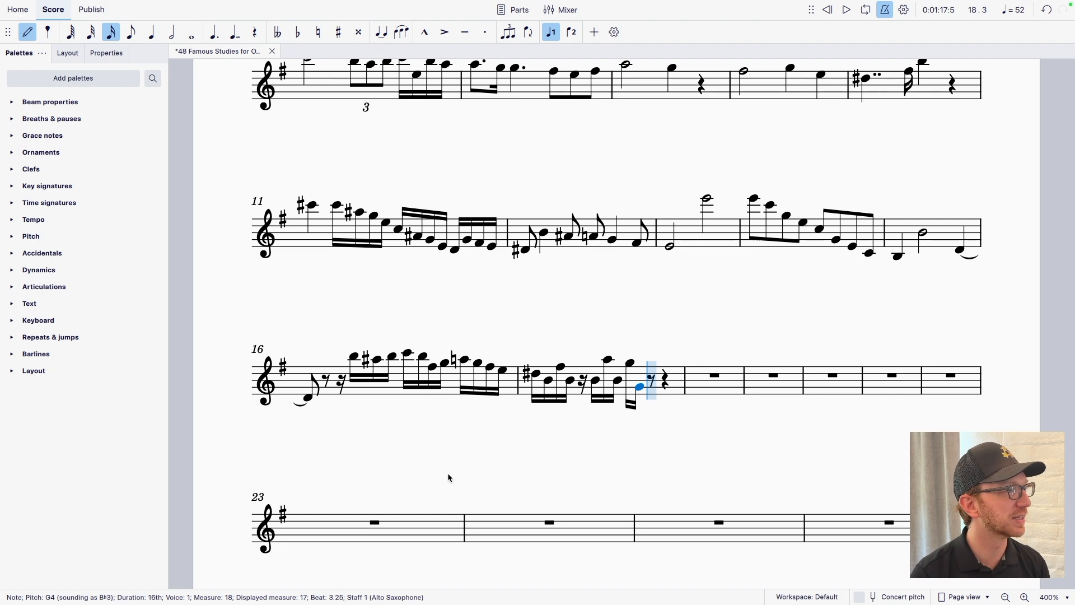
key("f")
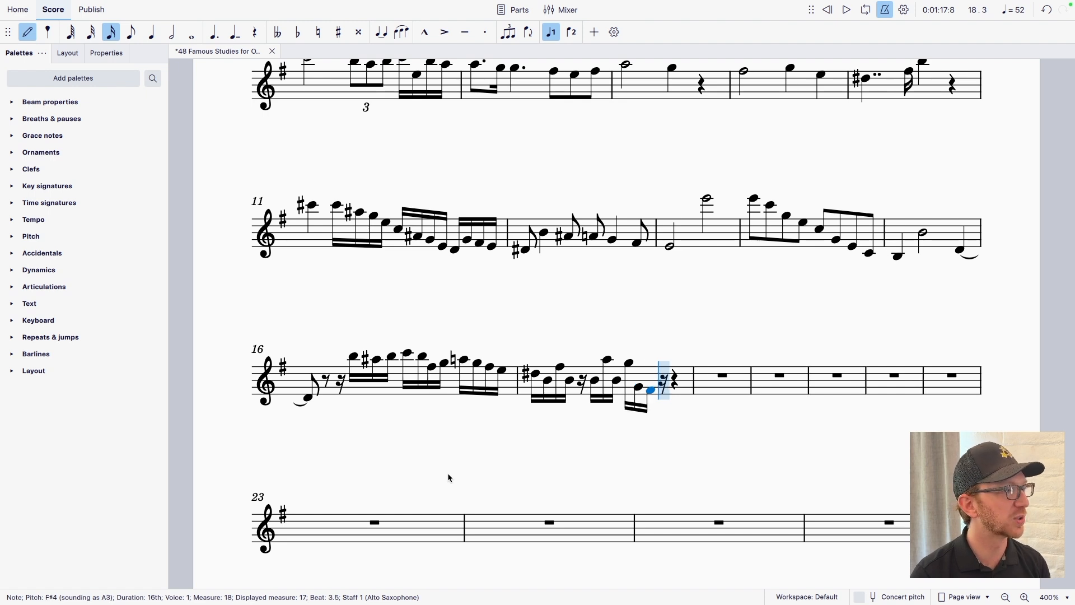
key("c")
key("ctrl+Up")
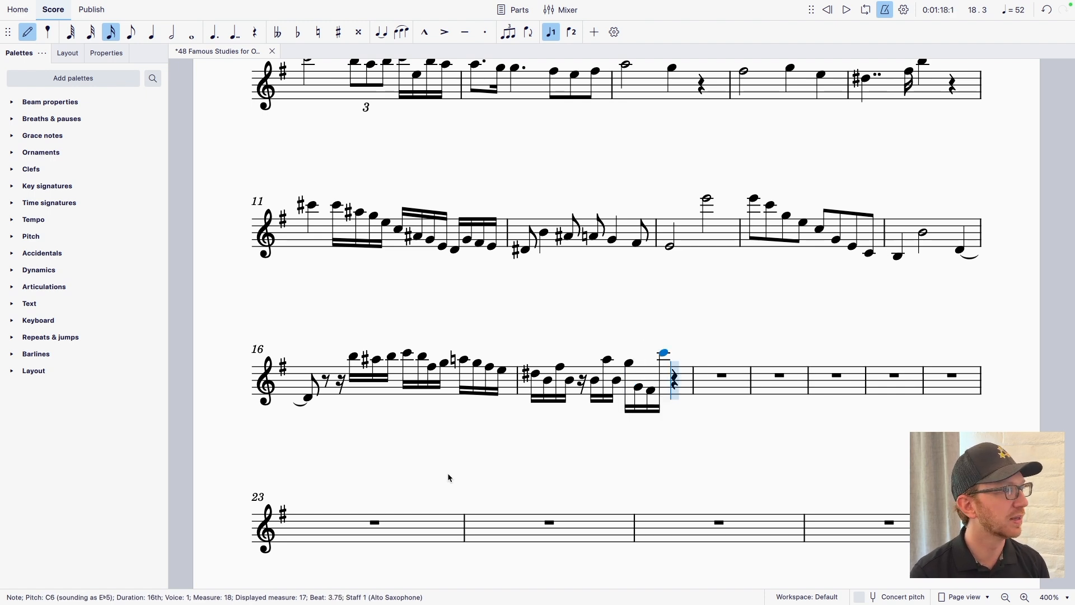
Step: Complete measure 17 with sixteenth notes E4, B5, A5 and D♯4 on beat 4
key("e")
key("ctrl+Down")
key("ctrl+Down")
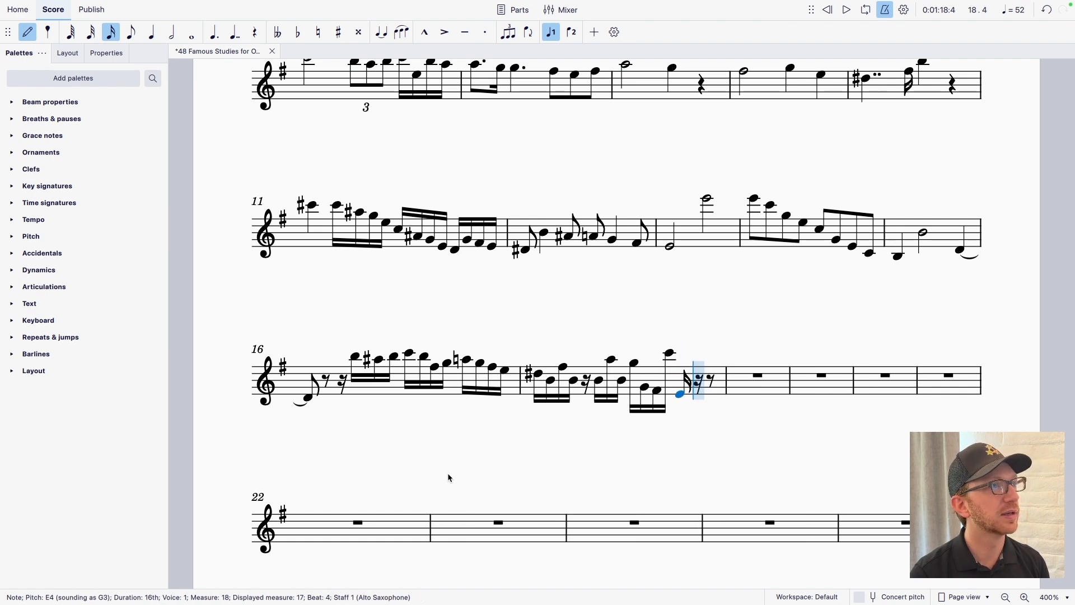
key("b")
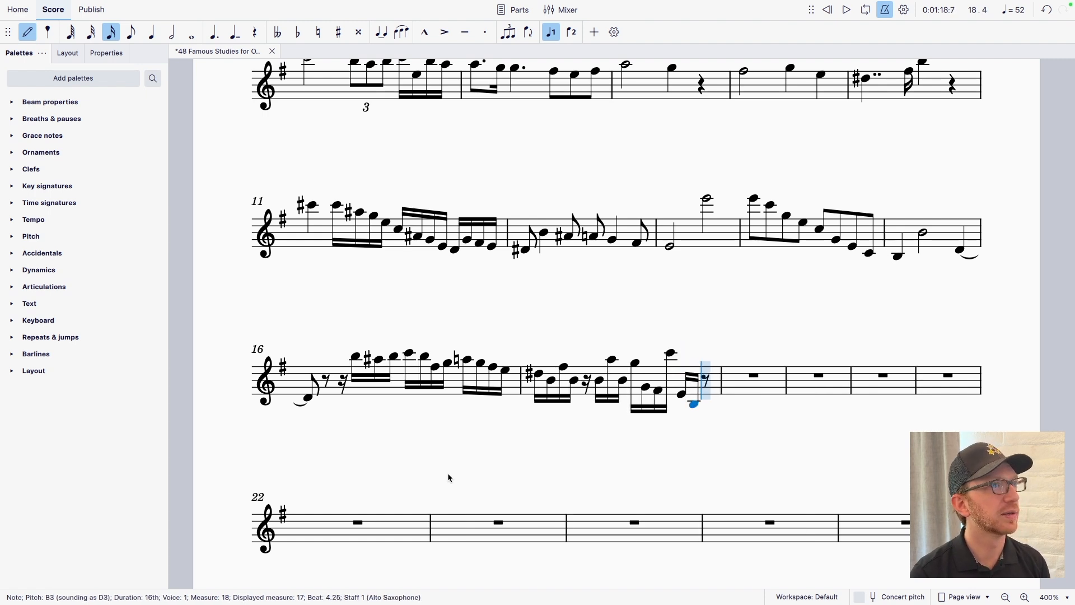
key("ctrl+Up")
key("ctrl+Up")
key("a")
key("d")
key("ctrl+Down")
key("ctrl+Down")
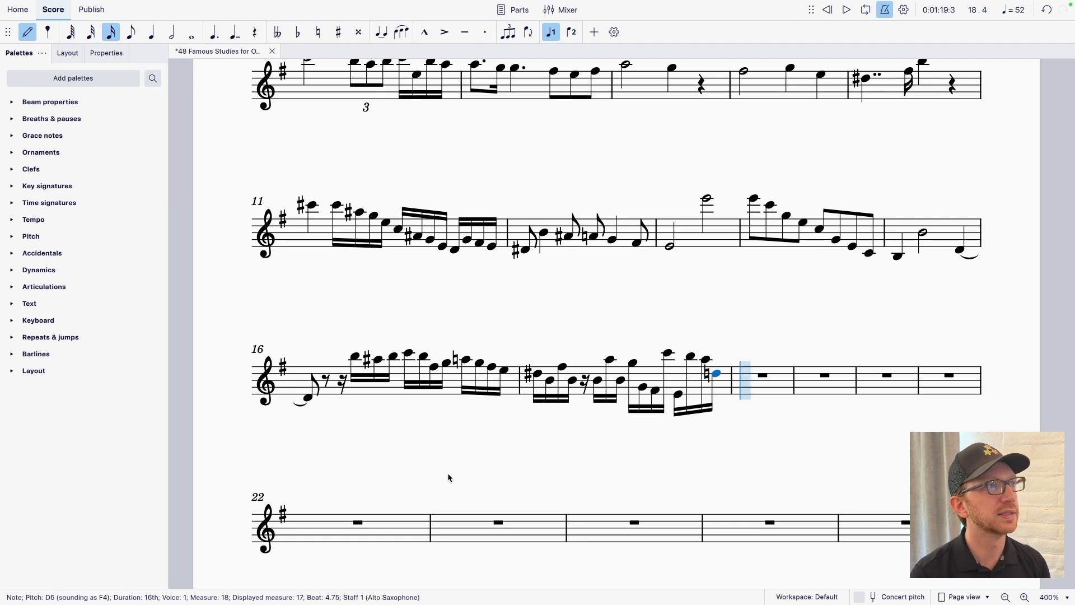
key("Up")
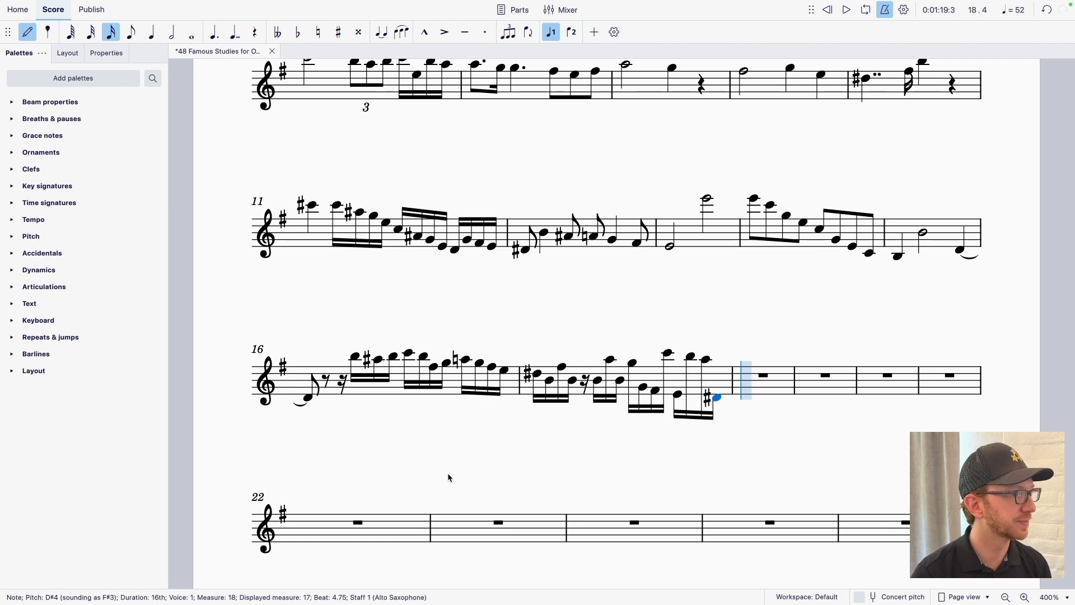
Step: Enter a quarter note E4 on beat 1 of measure 18, followed by a sixteenth rest on beat 2
key("5")
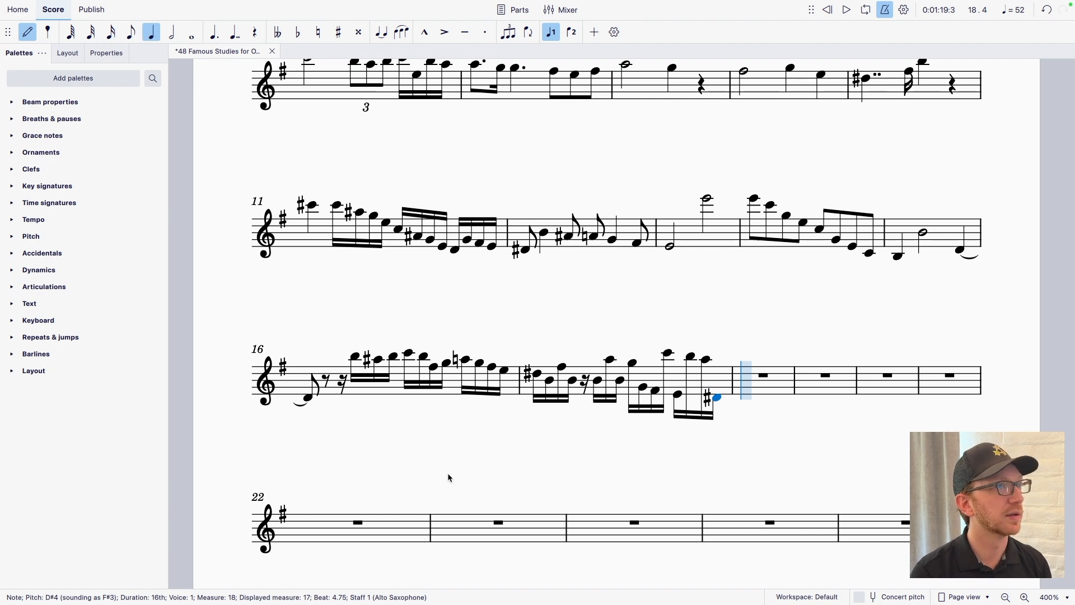
key("e")
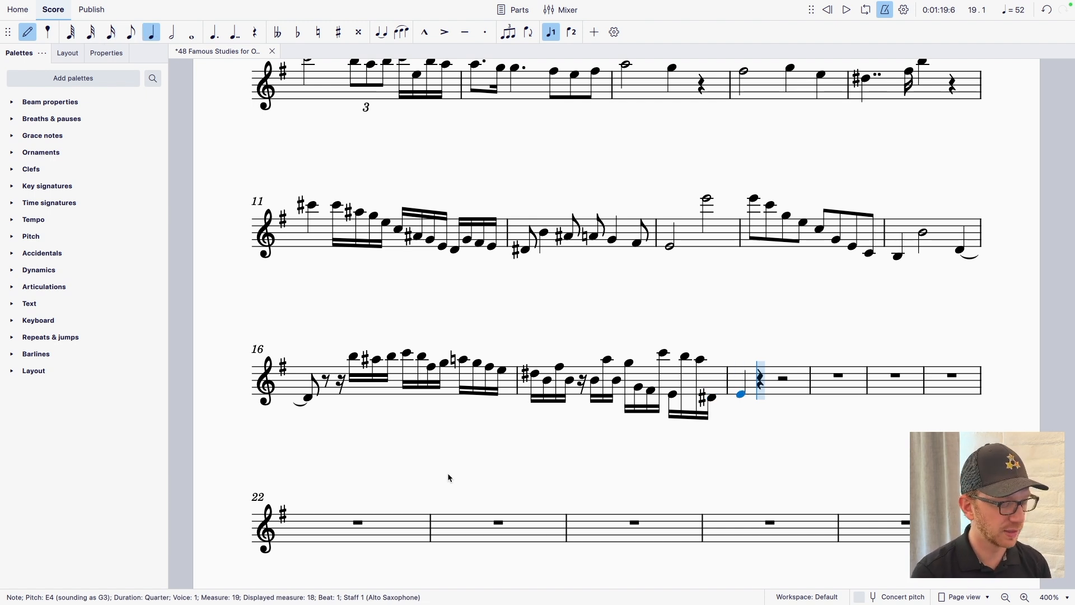
key("3")
key("0")
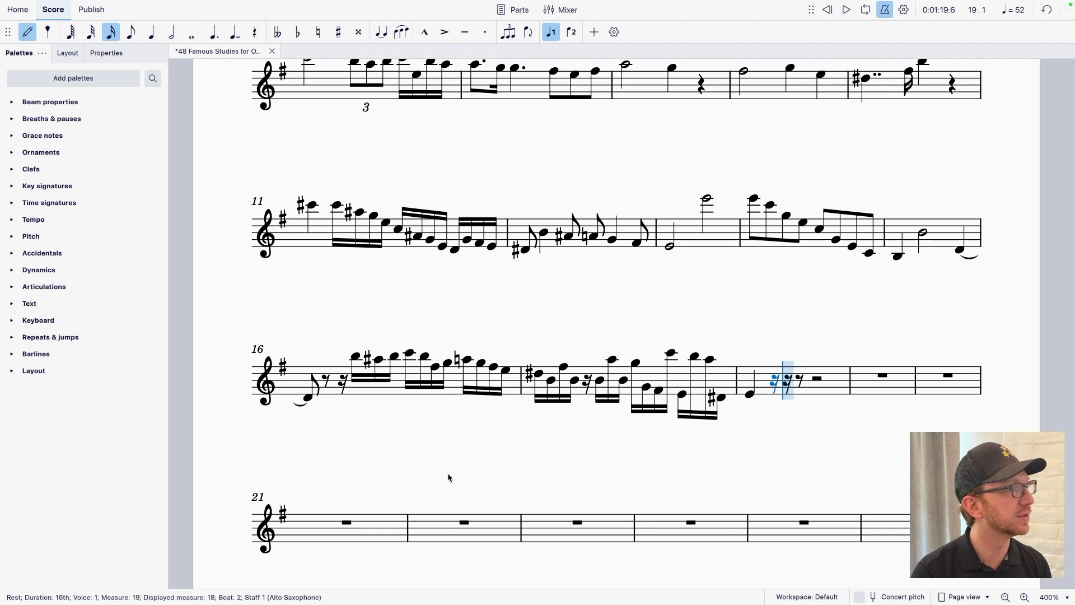
key("0")
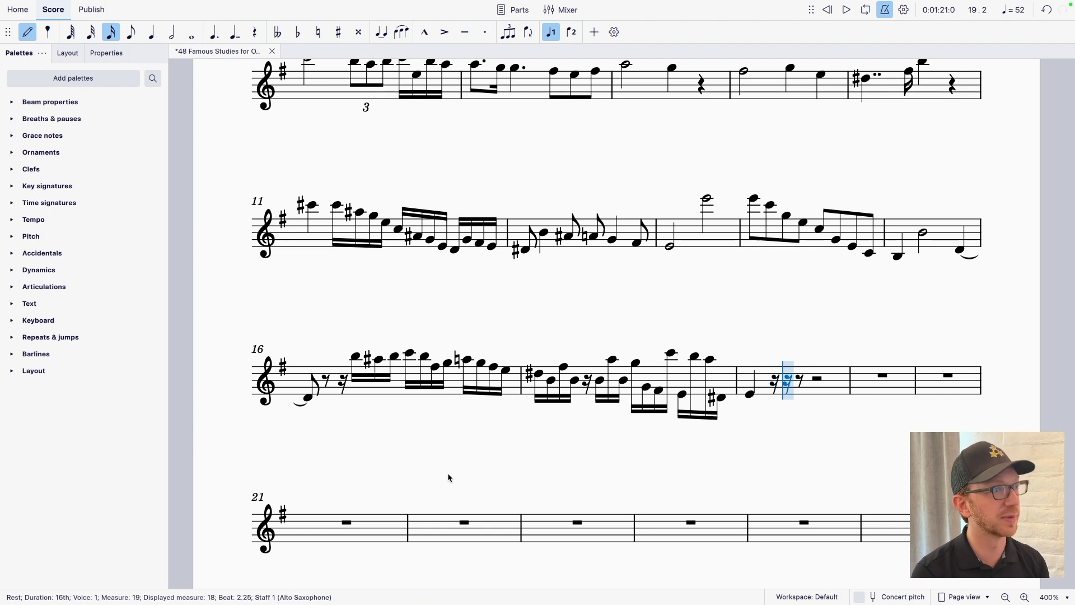
Step: Complete beat 2 of measure 18 with sixteenth notes D♯6, E6 and A♯5
key("d")
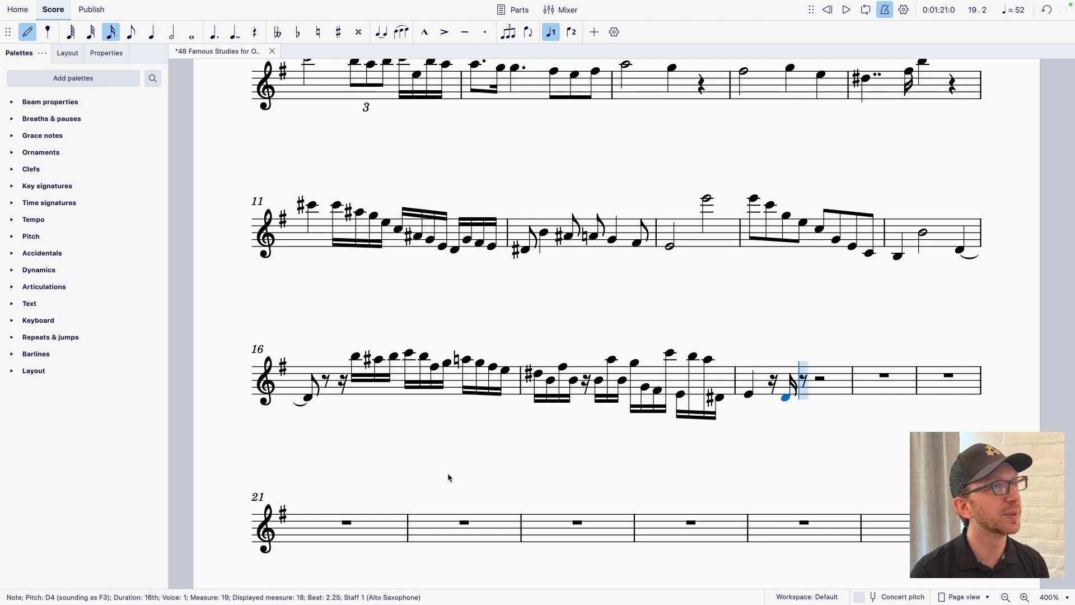
key("ctrl+Up")
key("ctrl+Up")
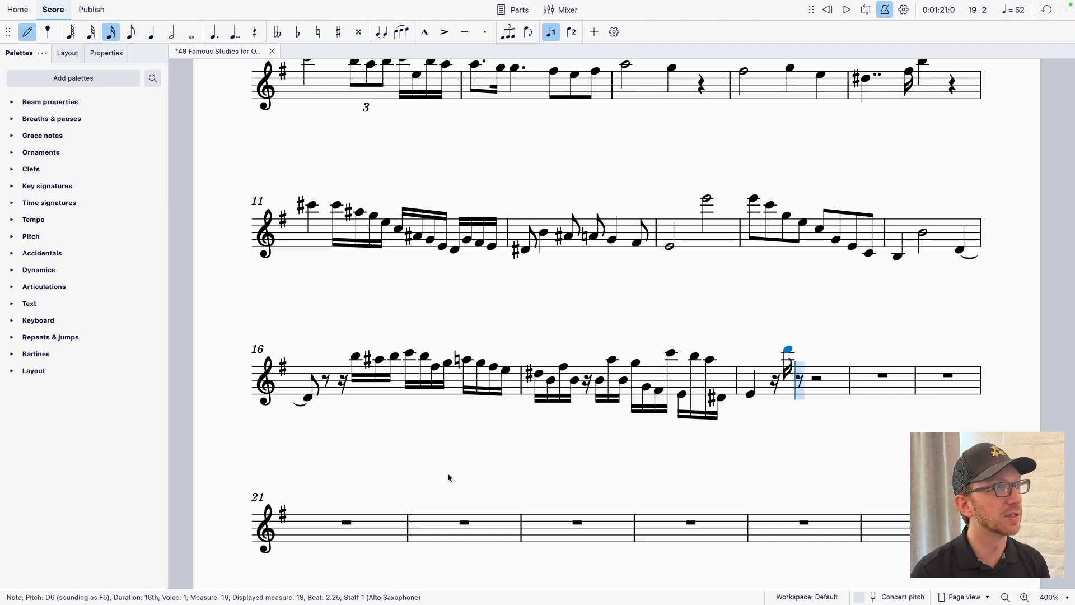
key("Up")
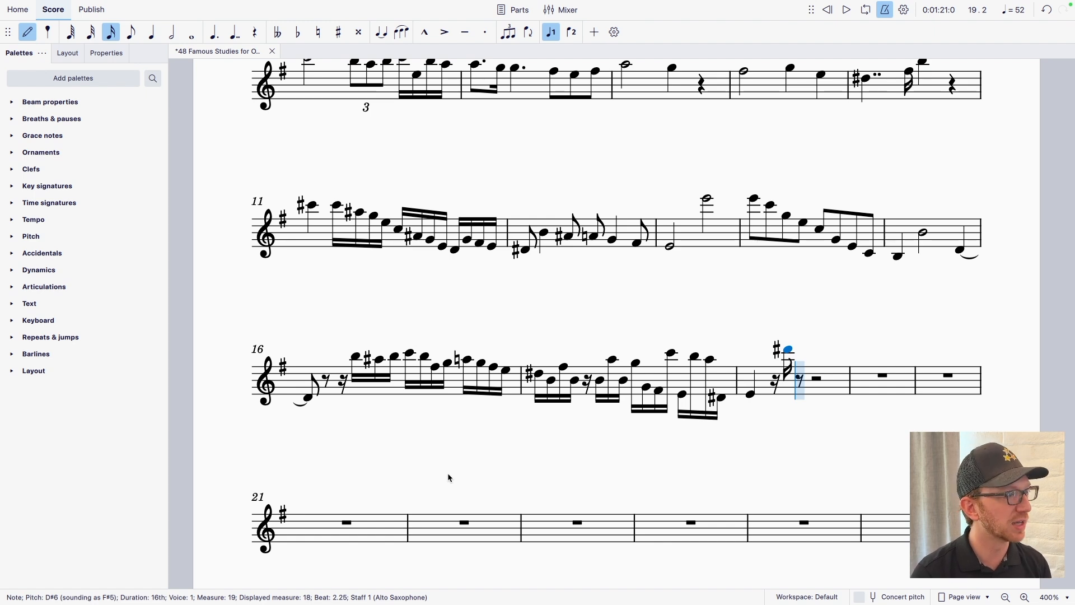
key("e")
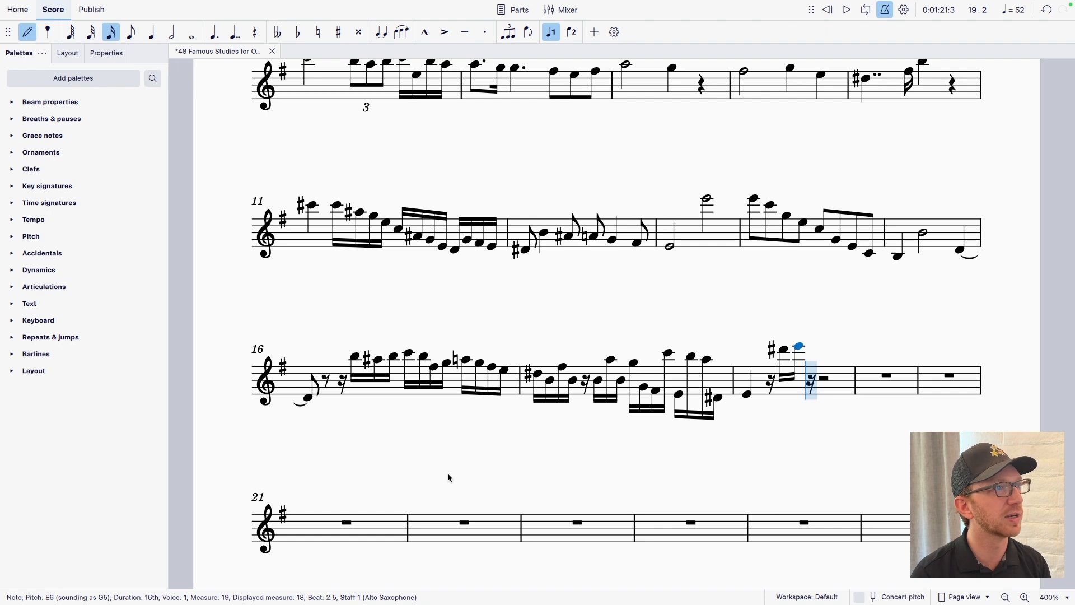
key("a")
key("ctrl+Down")
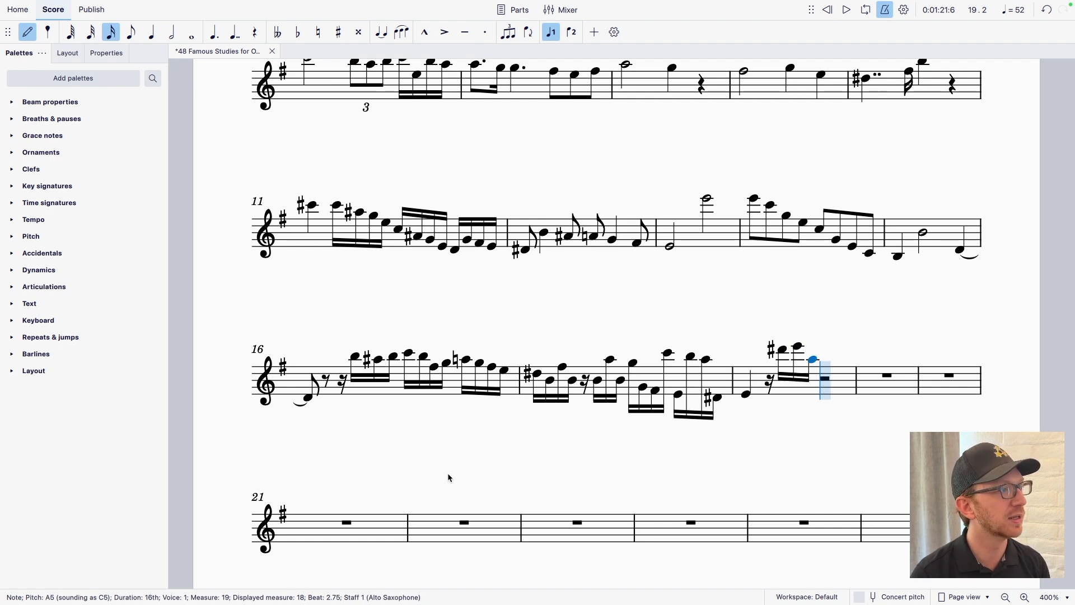
key("Up")
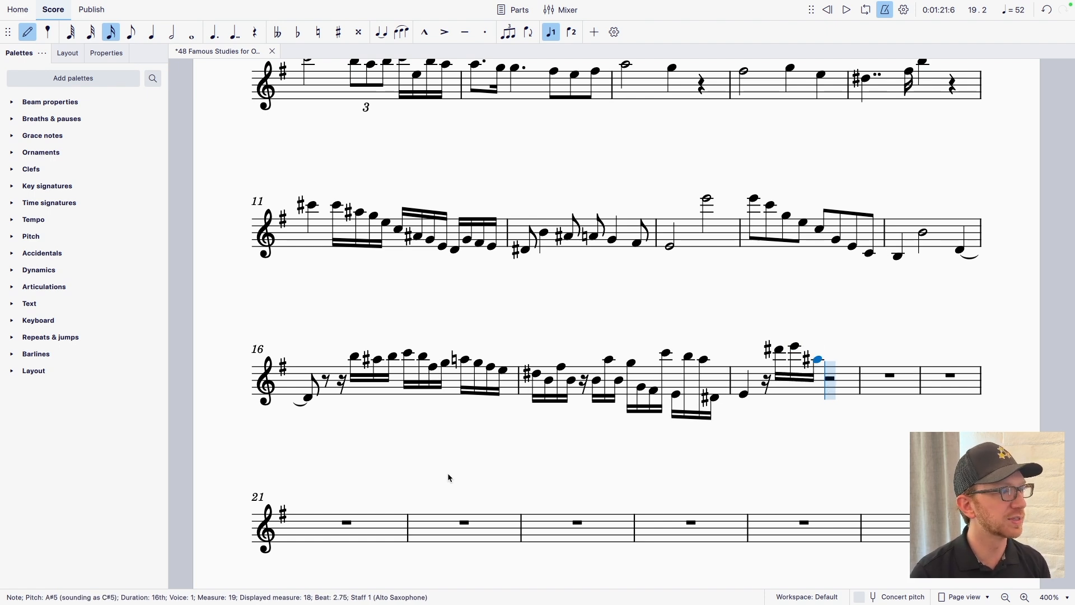
Step: Enter sixteenth notes B5, F♯5, G5 and D5 on beat 3 of measure 18
key("b")
key("f")
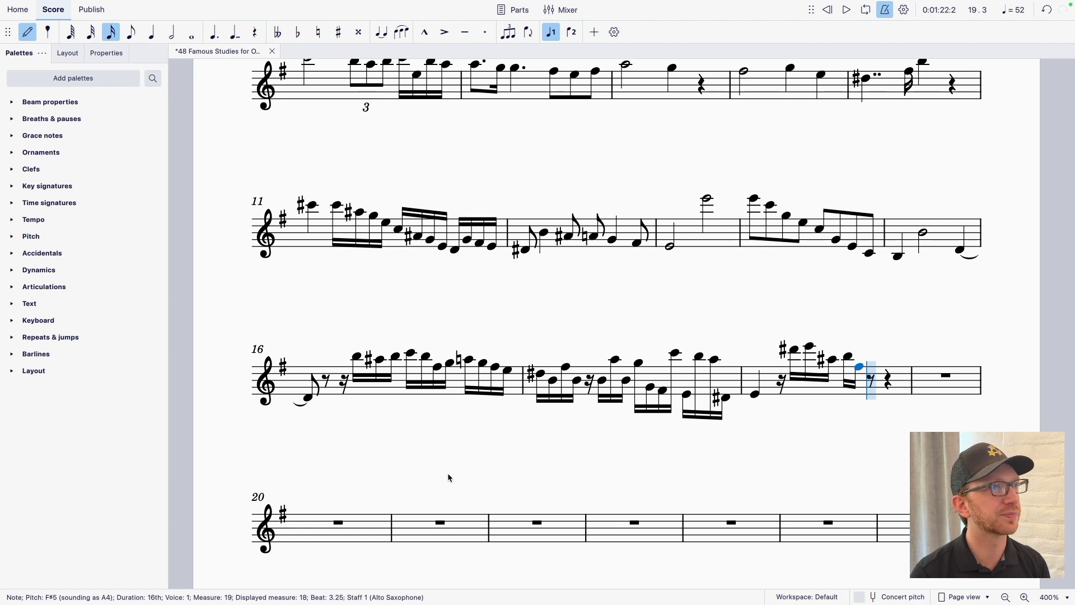
key("g")
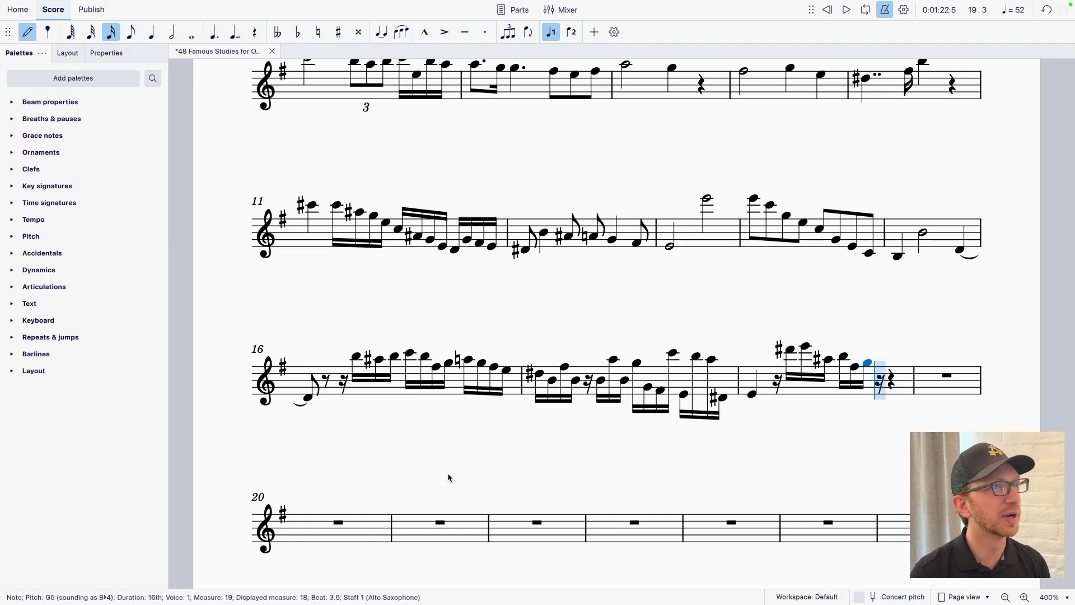
key("d")
Step: Complete measure 18 with sixteenth notes E5, A♯4, B4 and G4 on beat 4
key("e")
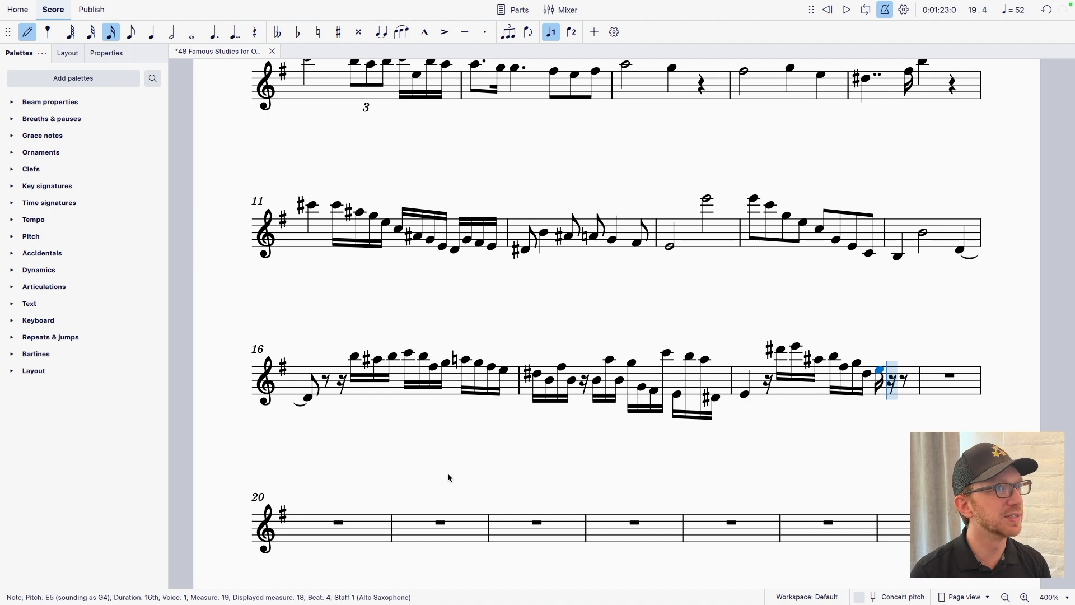
key("a")
key("super+Down")
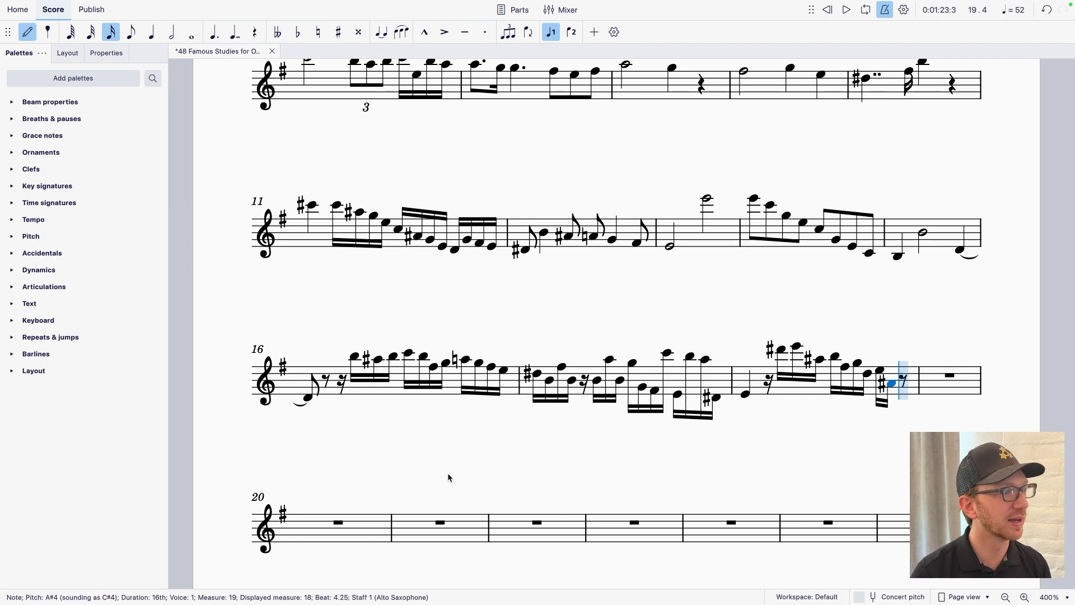
key("b")
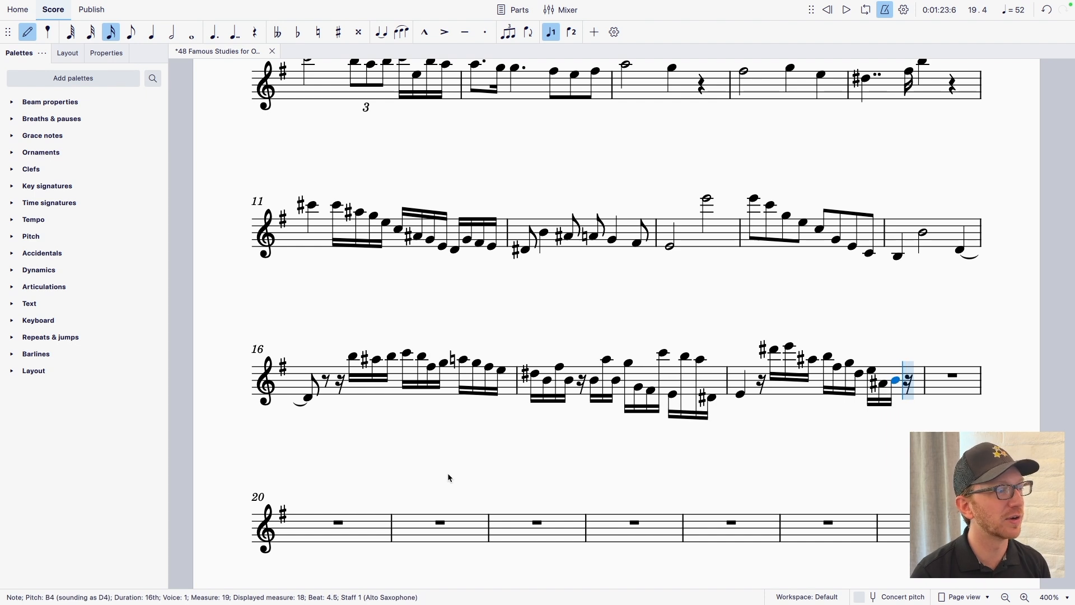
key("g")
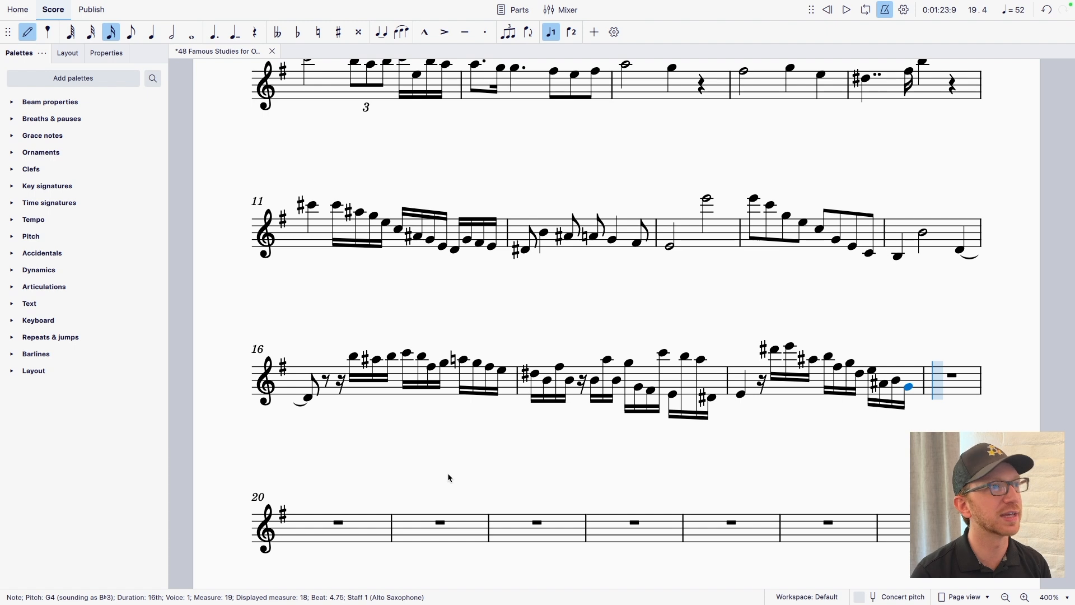
Step: Enter sixteenth notes F♯4, C5, B4 and E5 on beat 1 of measure 19
key("f")
key("c")
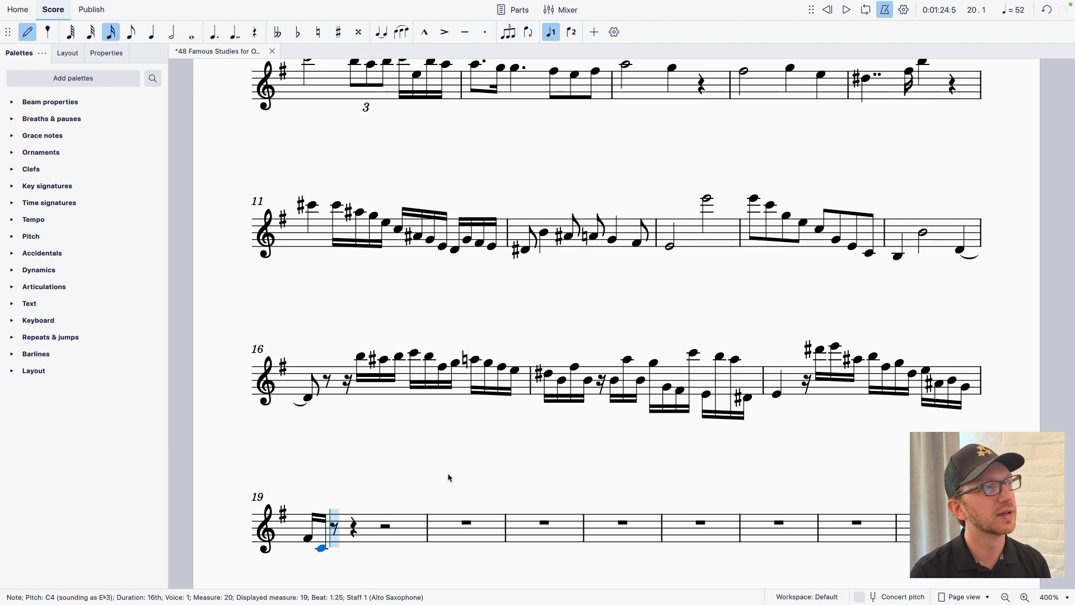
key("ctrl+Up")
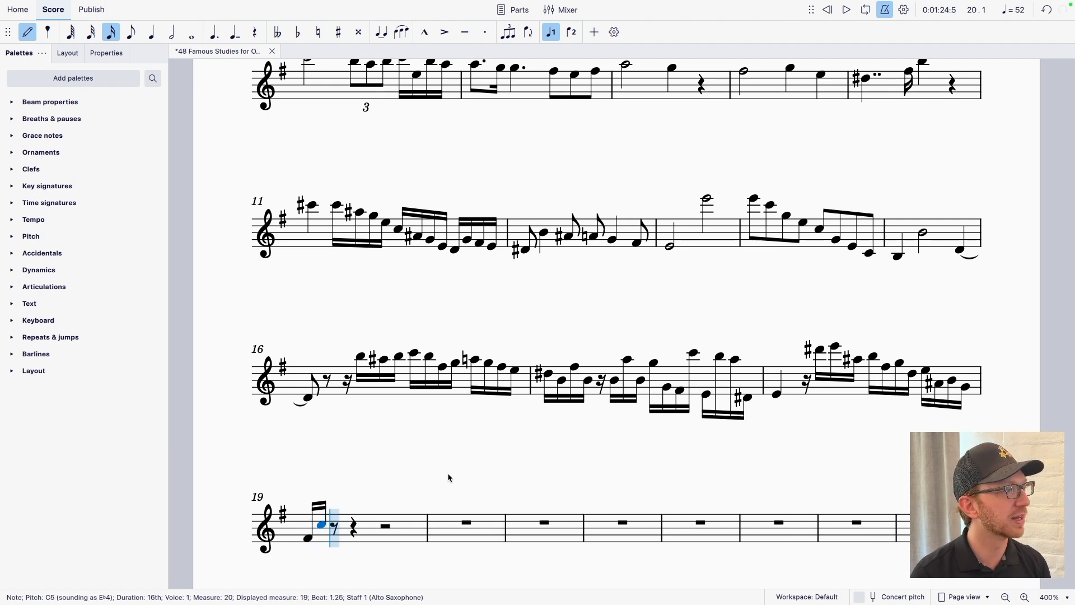
key("b")
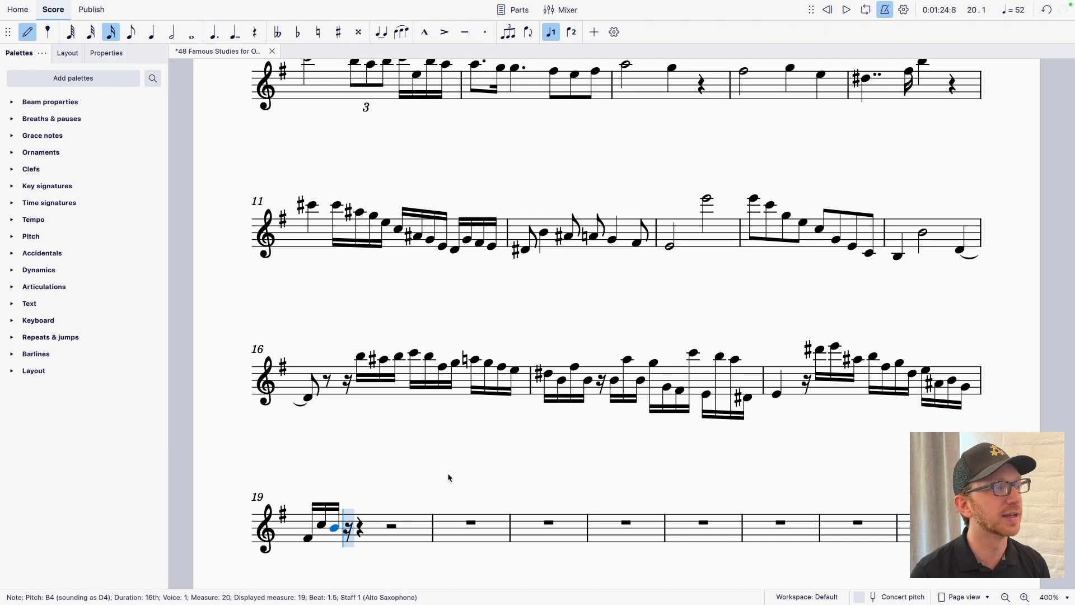
key("e")
Step: Enter sixteenth notes D♯5, C6, B5 and E5 on beat 2 of measure 19
key("d")
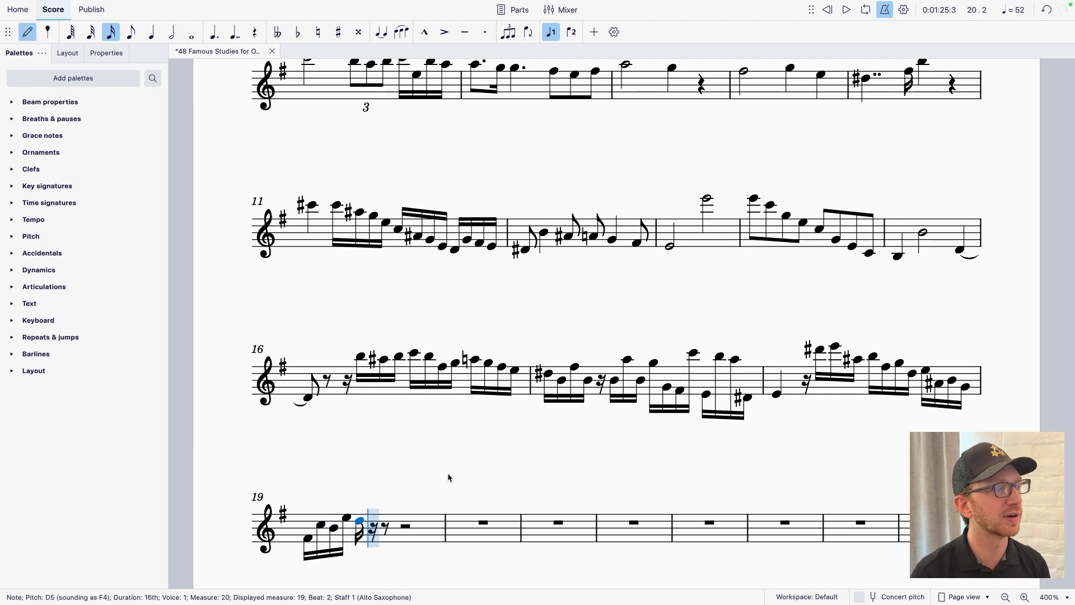
key("Up")
key("c")
key("ctrl+Up")
key("b")
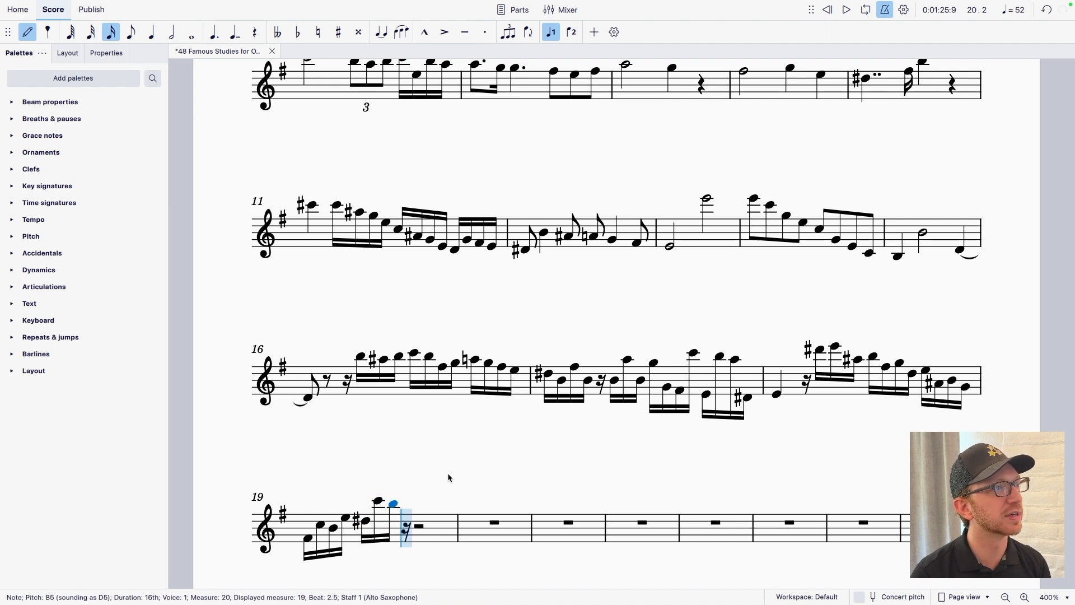
key("e")
key("ctrl+Down")
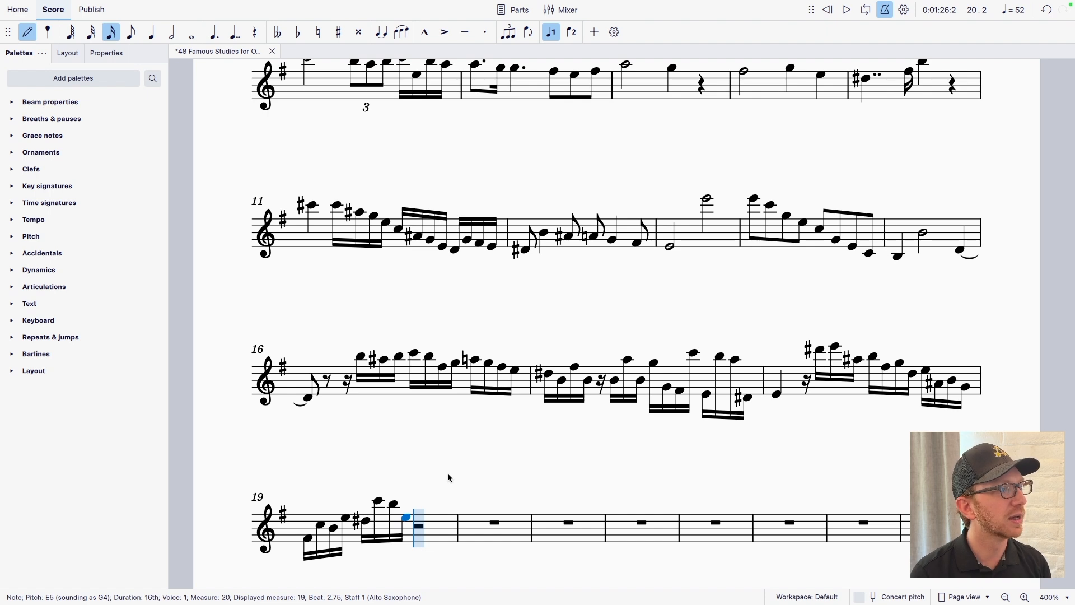
Step: Enter sixteenth notes A5, B4, G5 and G4 on beat 3 of measure 19
key("b")
key("ctrl+z")
key("a")
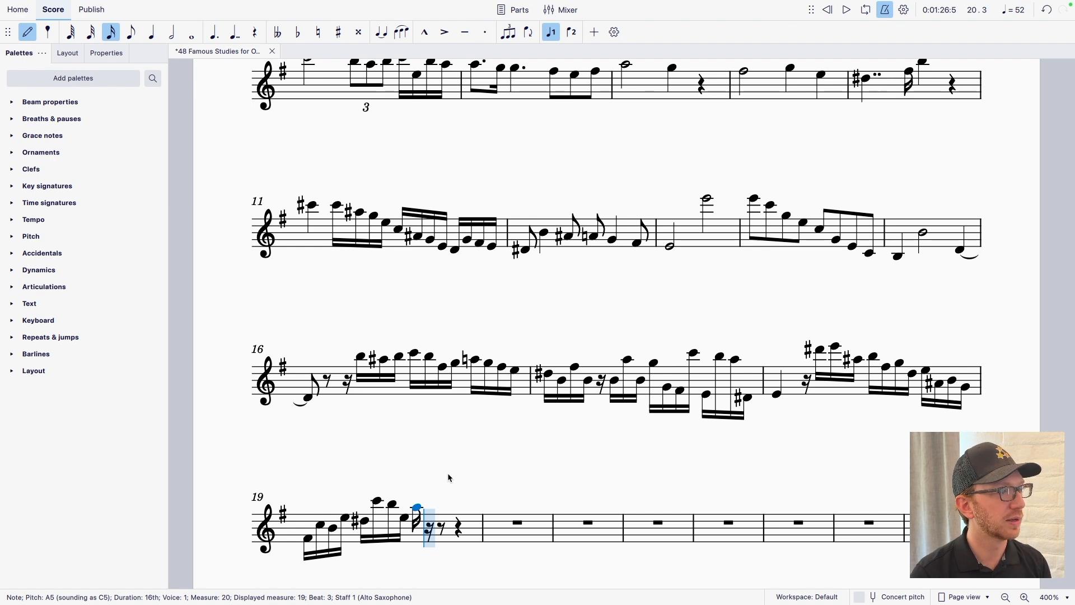
key("b")
key("g")
key("ctrl+Up")
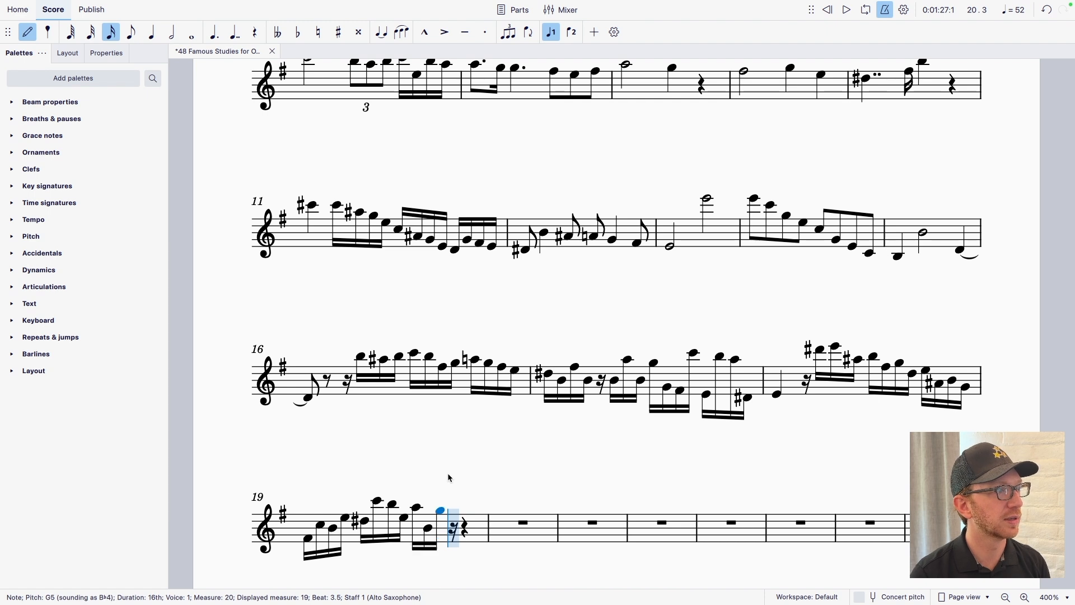
key("g")
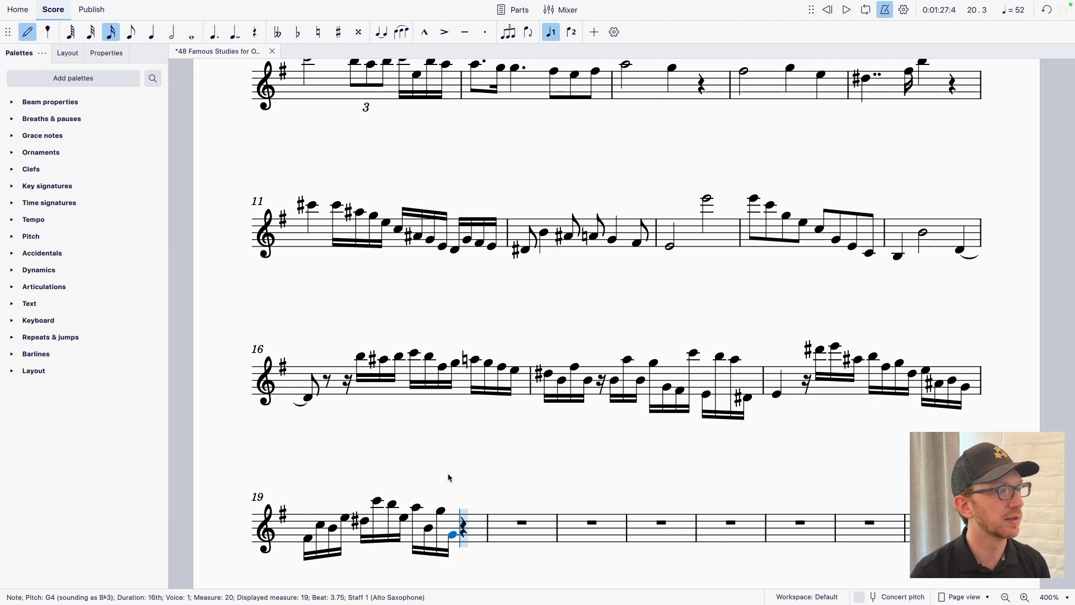
Step: Complete measure 19 with sixteenth notes F♯4, C5, B4 and D♯4 on beat 4
key("f")
key("ctrl+Down")
key("c")
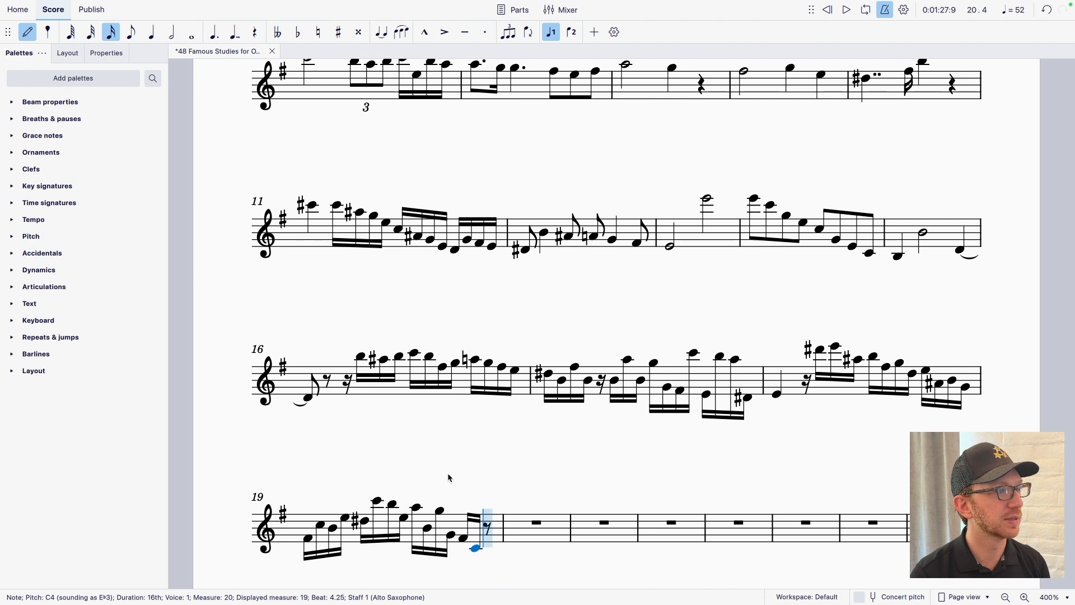
key("ctrl+Up")
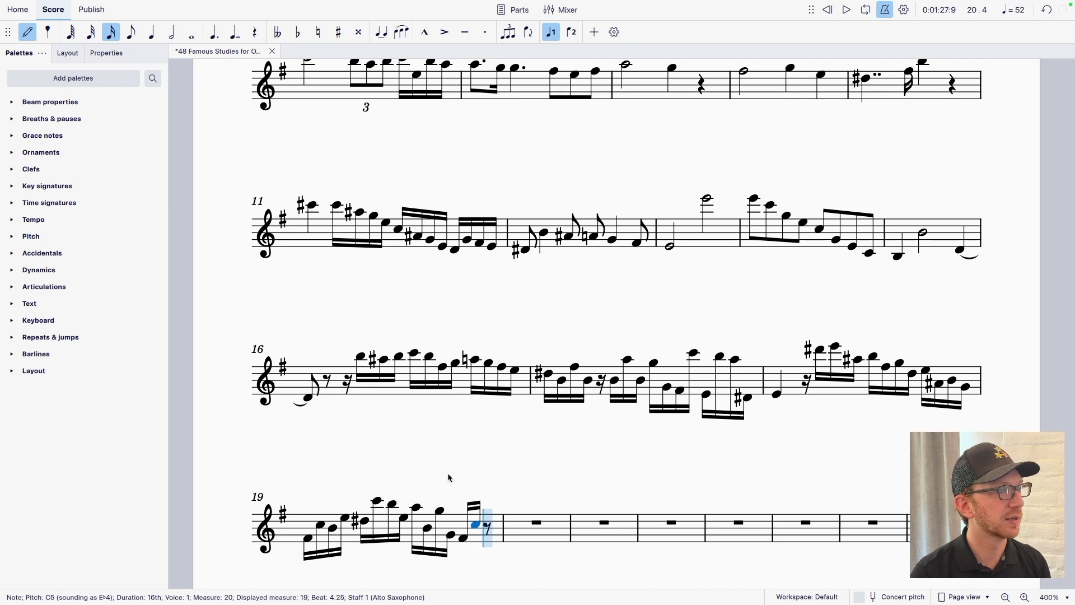
key("b")
key("d")
key("ctrl+Down")
key("Up")
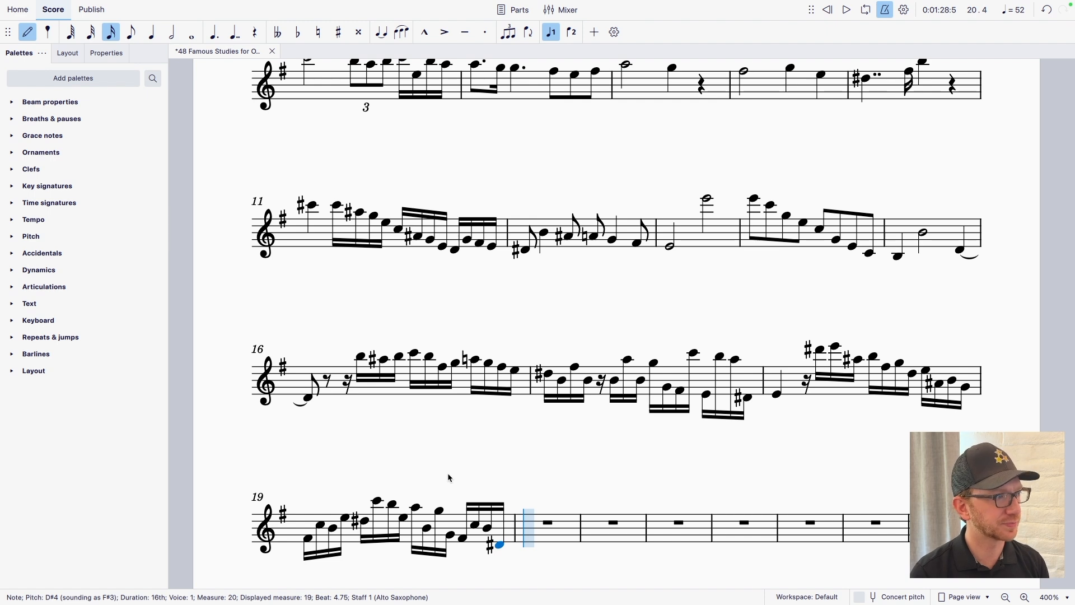
Step: Add a system break at the end of measure 19 and continue note entry at measure 20
key("Left")
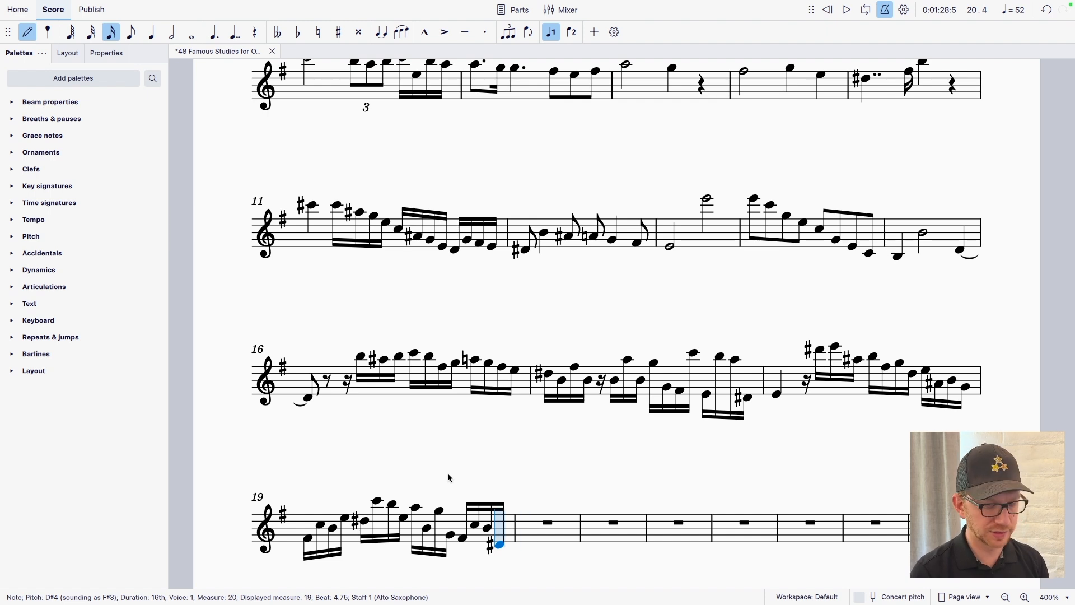
key("Return")
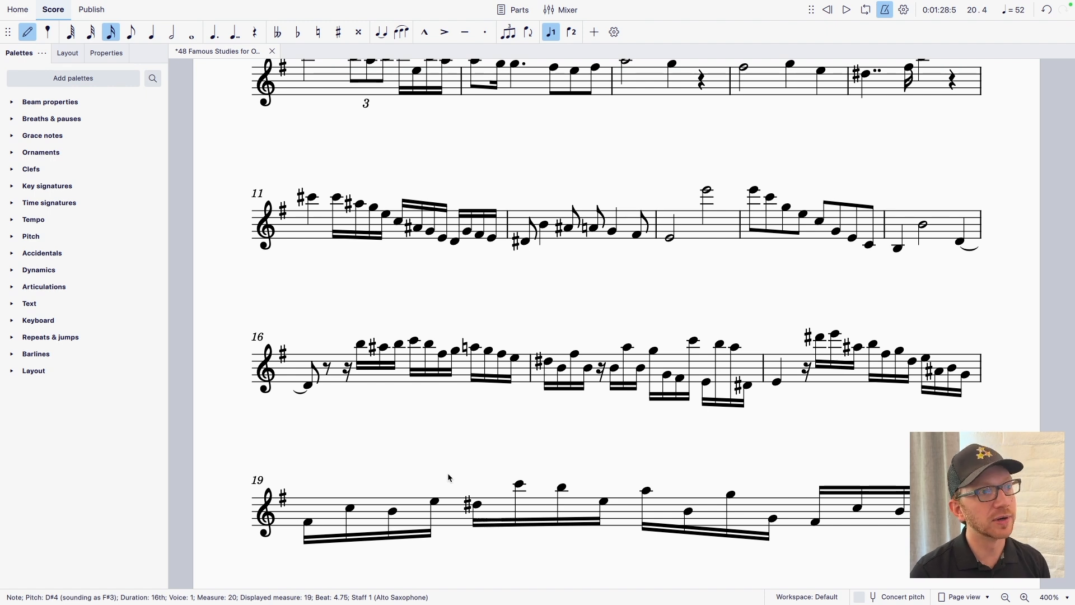
key("Right")
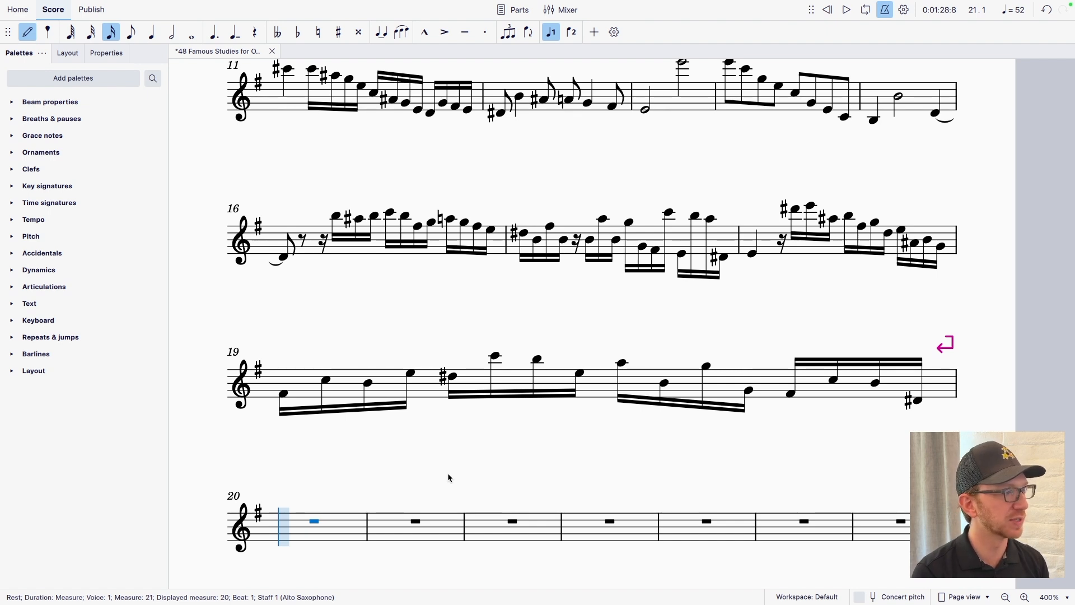
Step: Enter a double-dotted quarter note E4 on beat 1 of measure 20
key("5")
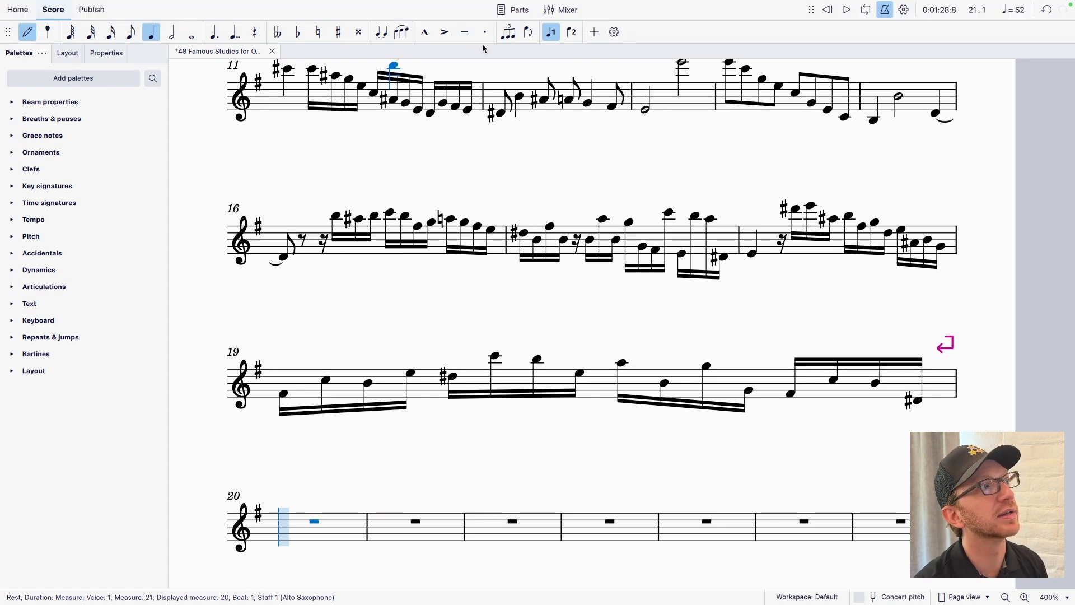
left_click(235, 32)
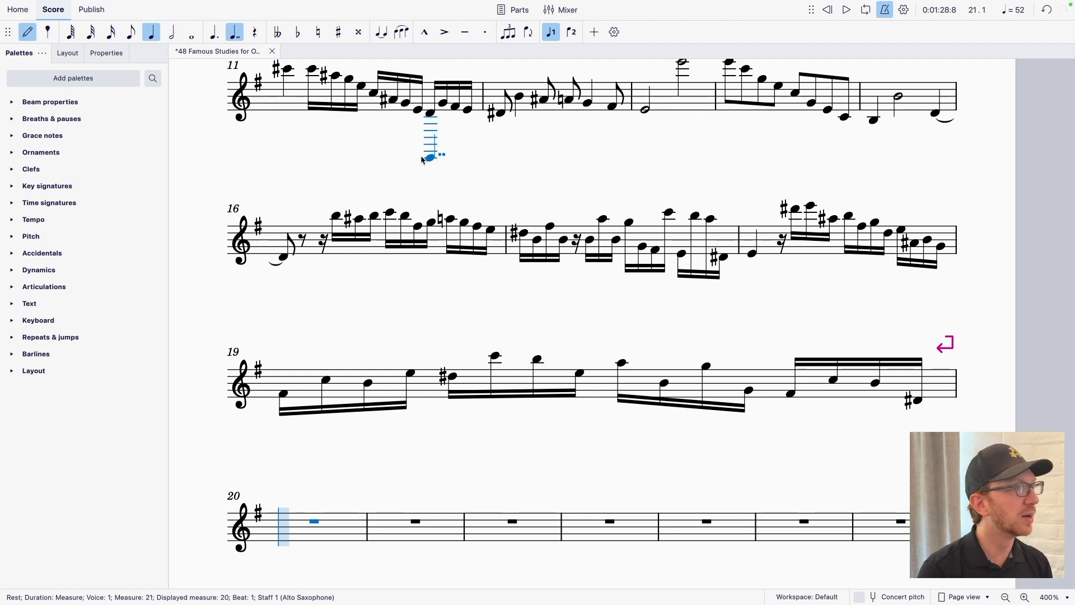
key("e")
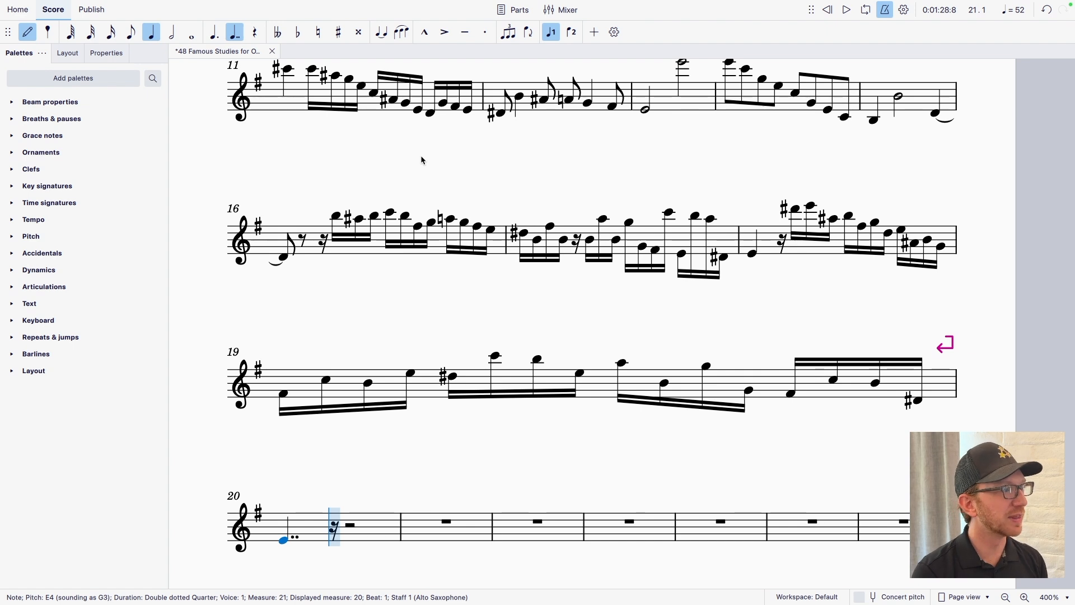
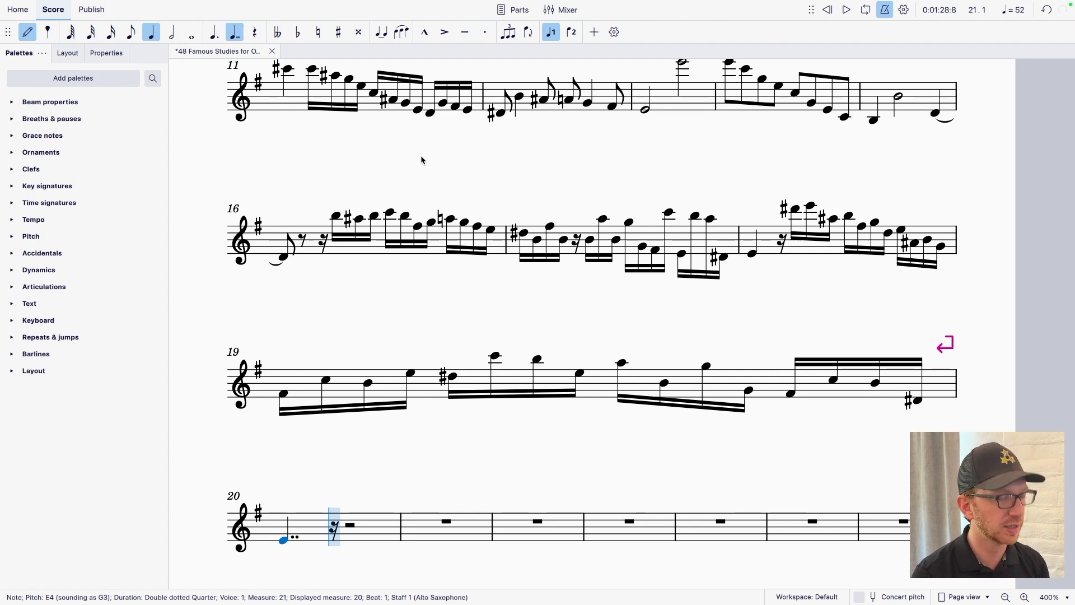
Step: Complete measure 20 with a sixteenth note E5 followed by a half note E5 on beat 3
key("3")
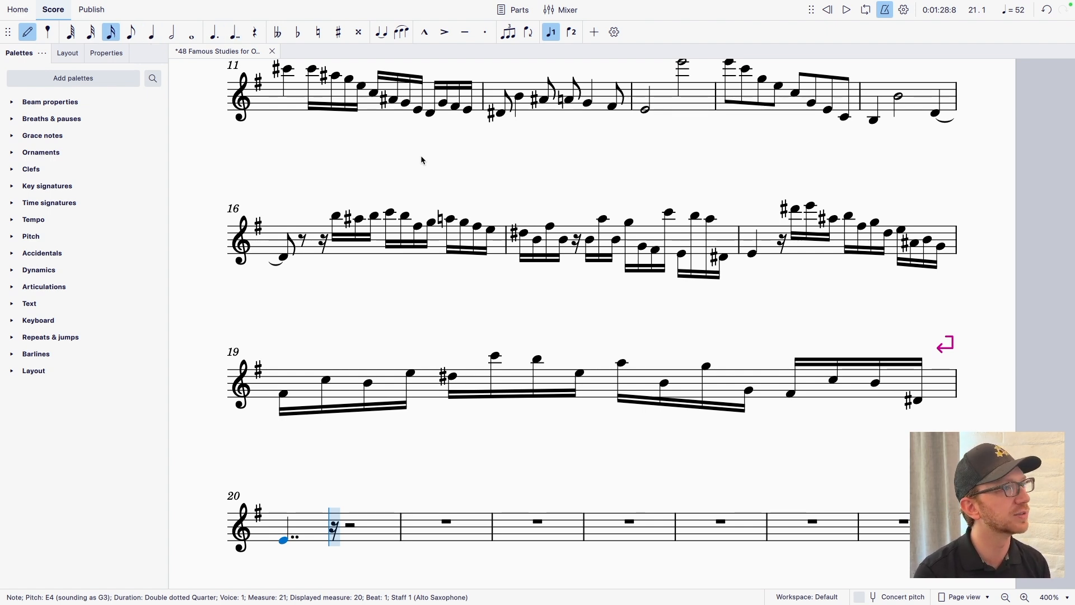
key("e")
key("ctrl+Up")
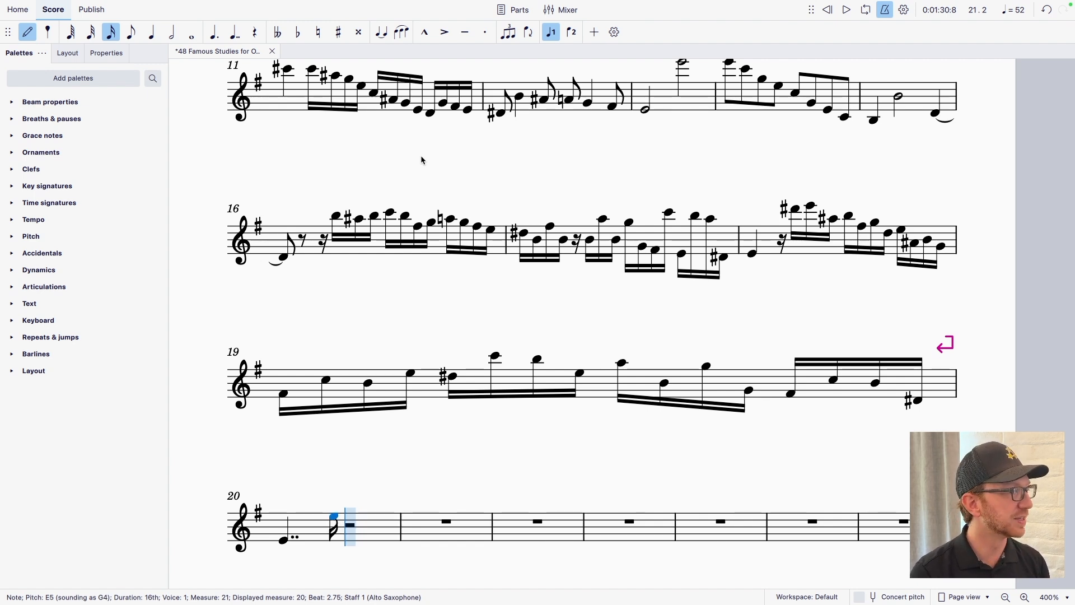
key("6")
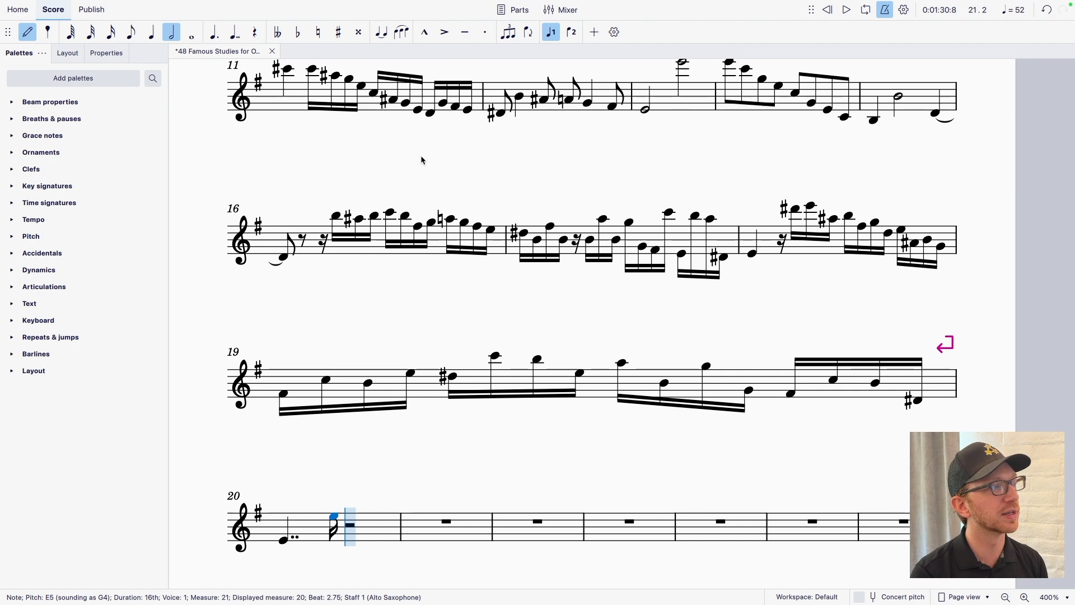
key("e")
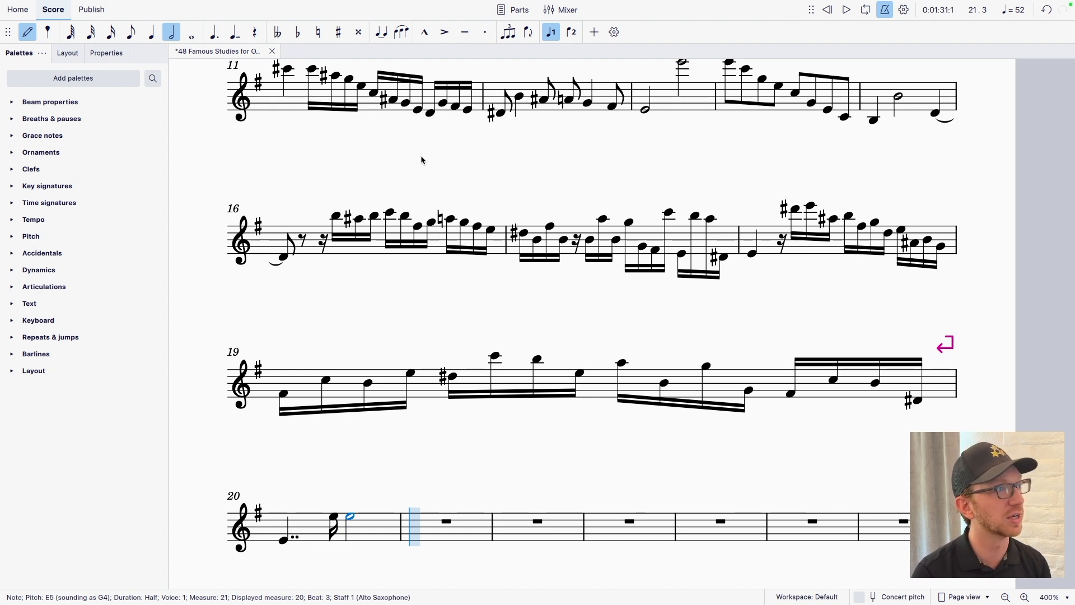
Step: Enter a double-dotted quarter note F♯4 on beat 1 of measure 21
key("5")
left_click(232, 37)
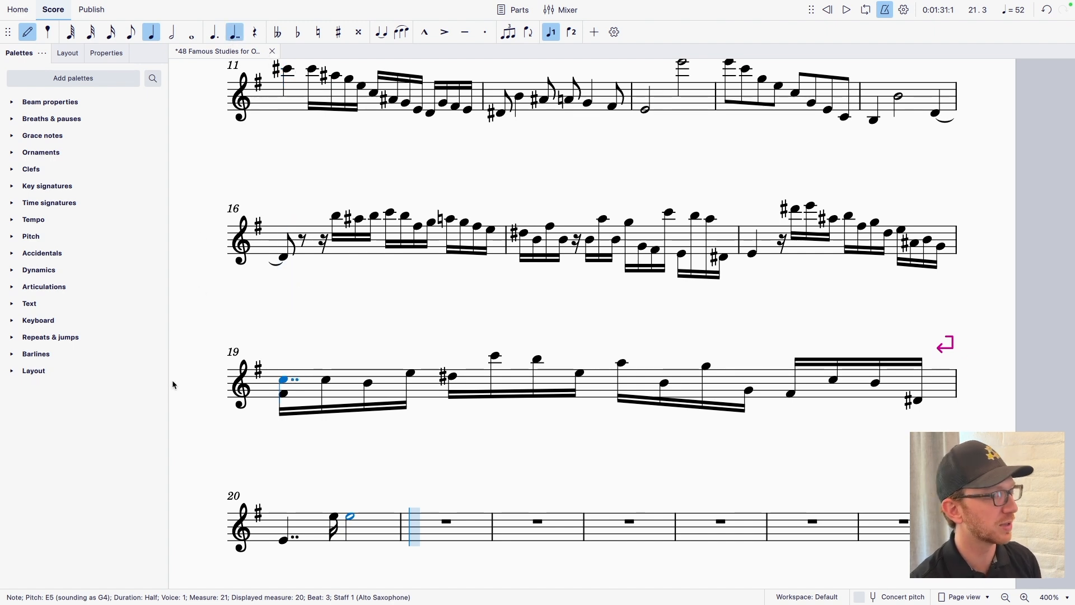
key("f")
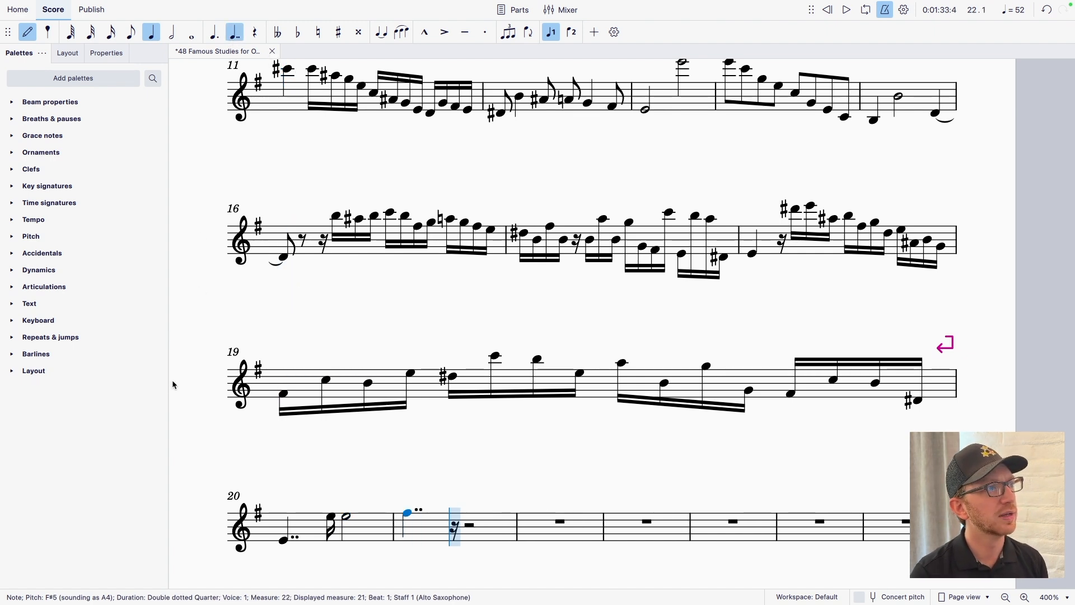
key("ctrl+Down")
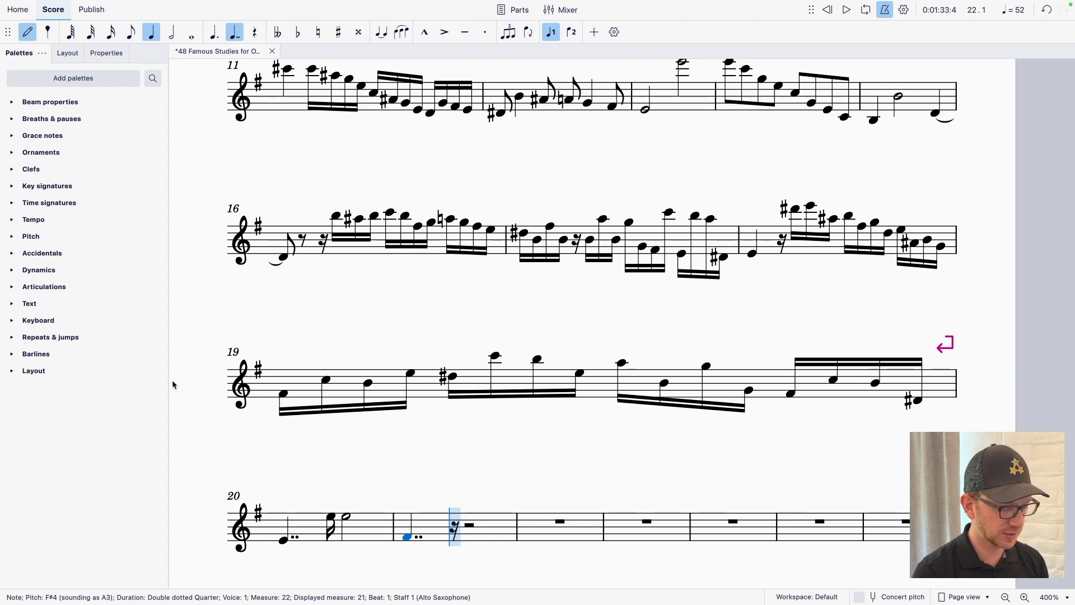
Step: Complete measure 21 with a sixteenth note C6 followed by a half note C6 on beat 3
key("4")
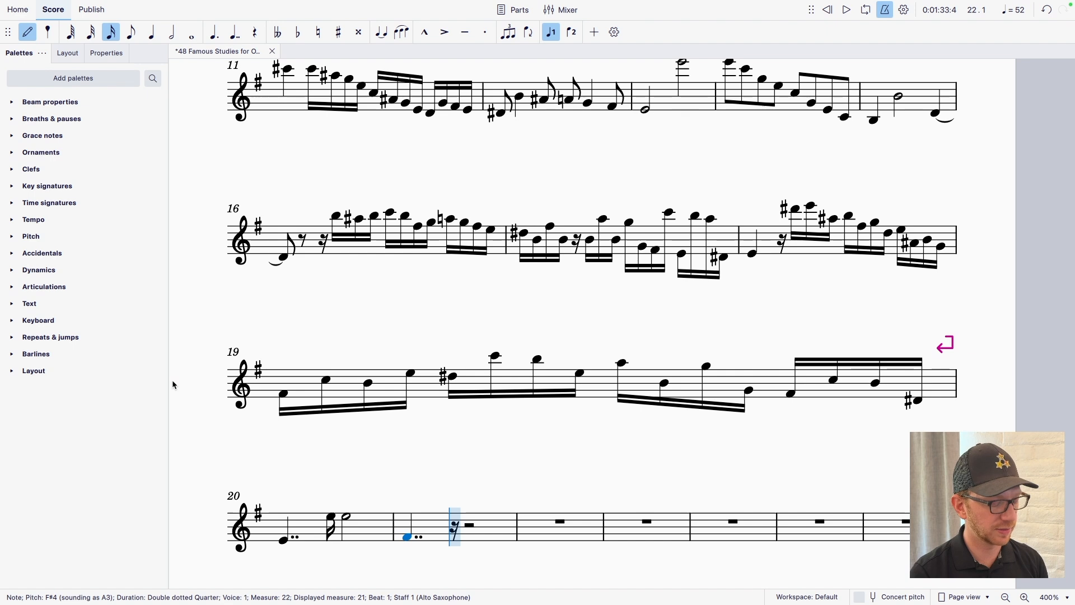
key("c")
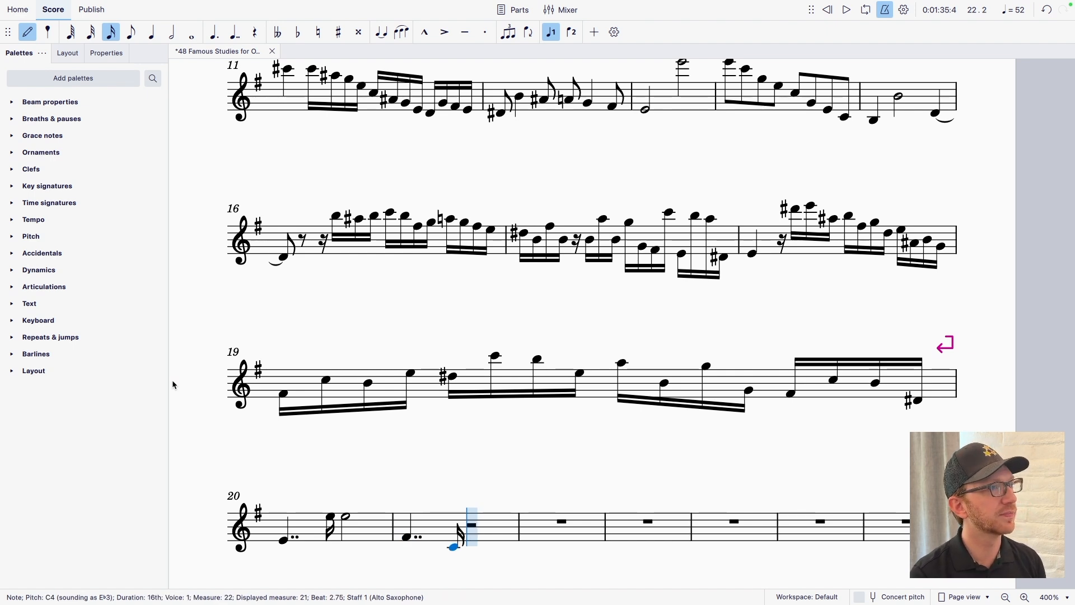
key("ctrl+Up")
key("ctrl+Up")
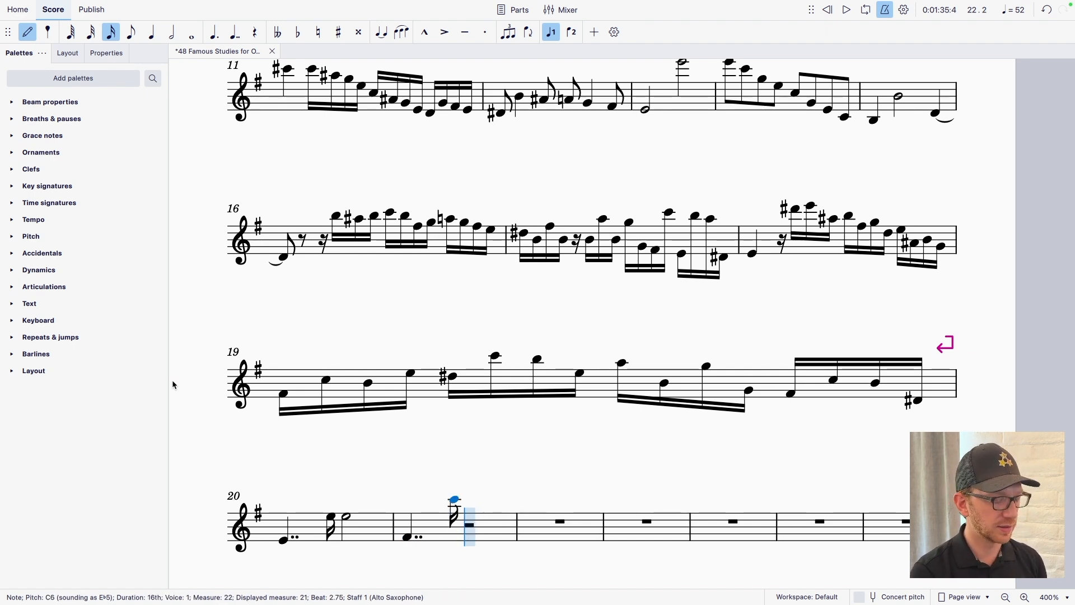
key("6")
key("c")
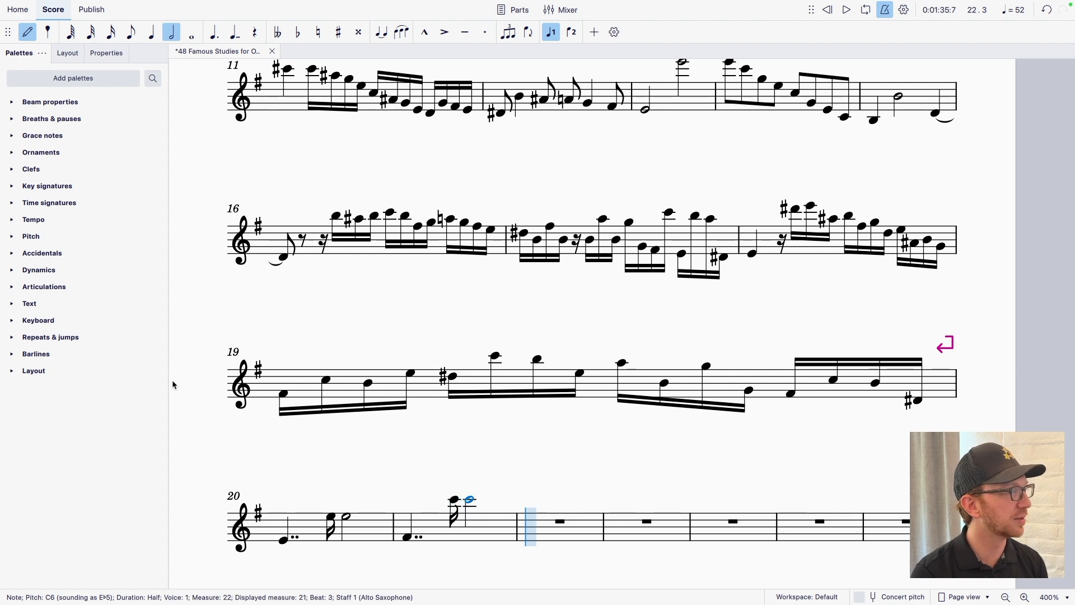
Step: Enter eighth notes B5, G5, E5 and B4 on beats 1 and 2 of measure 22
key("4")
key("b")
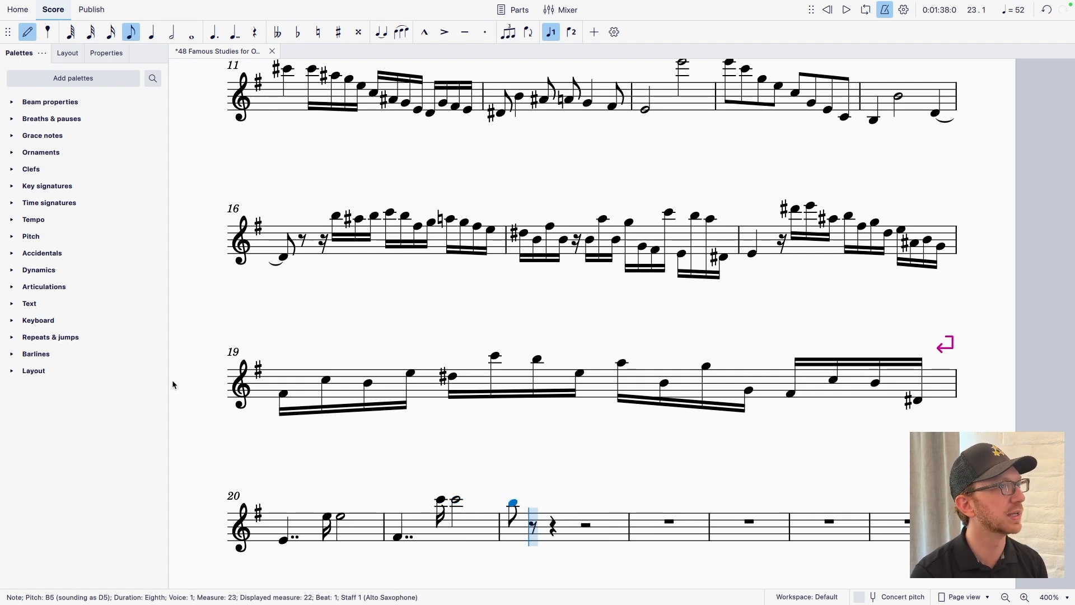
key("g")
key("e")
key("b")
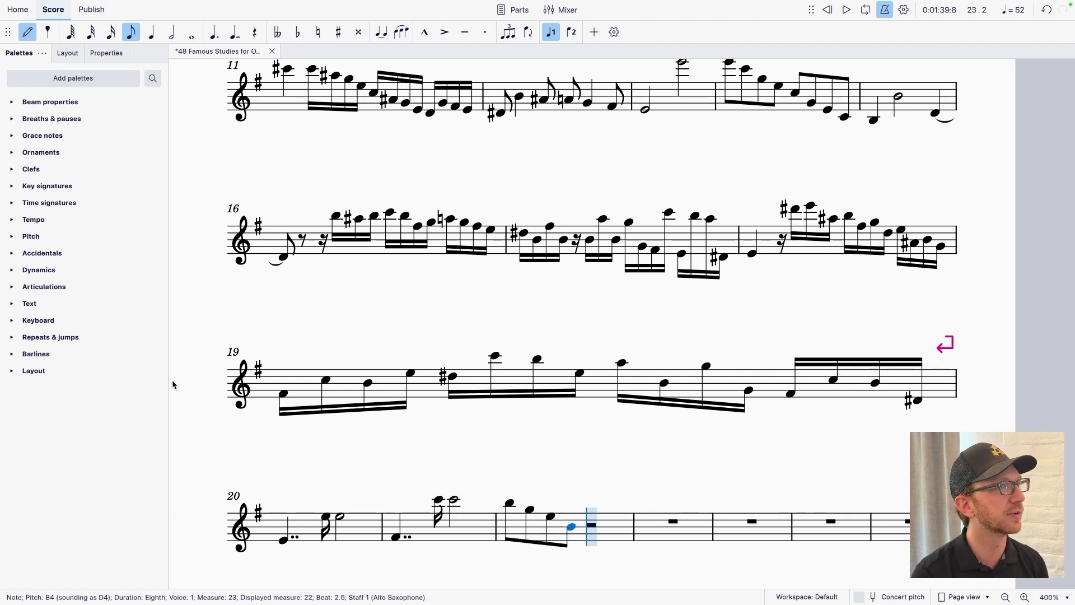
Step: Complete measure 22 with a dotted quarter note G5 on beat 3 and an eighth note F♯5
key("5")
key("period")
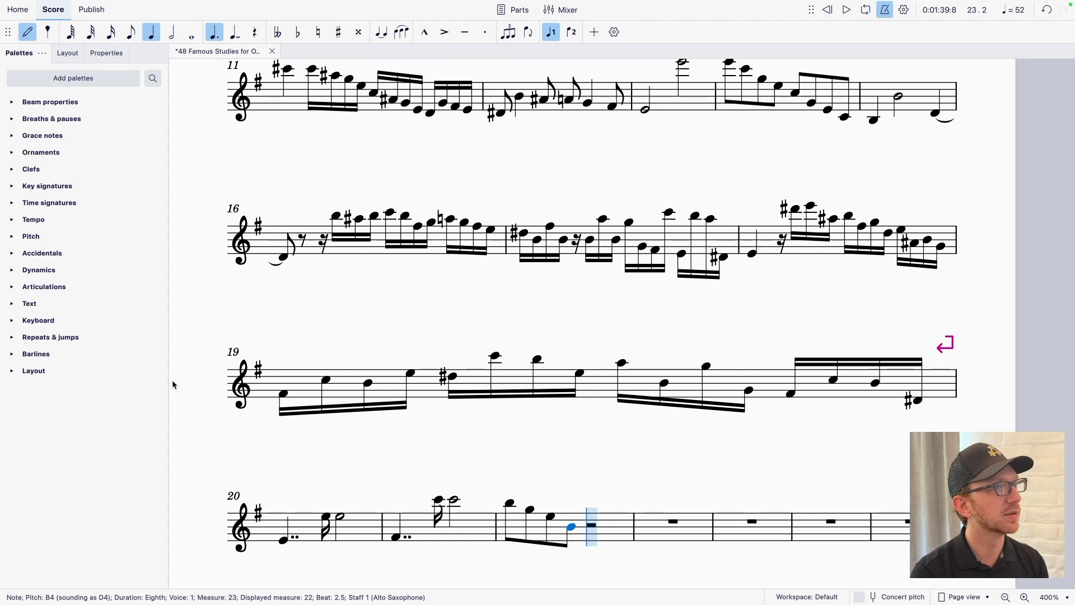
key("g")
key("ctrl+Up")
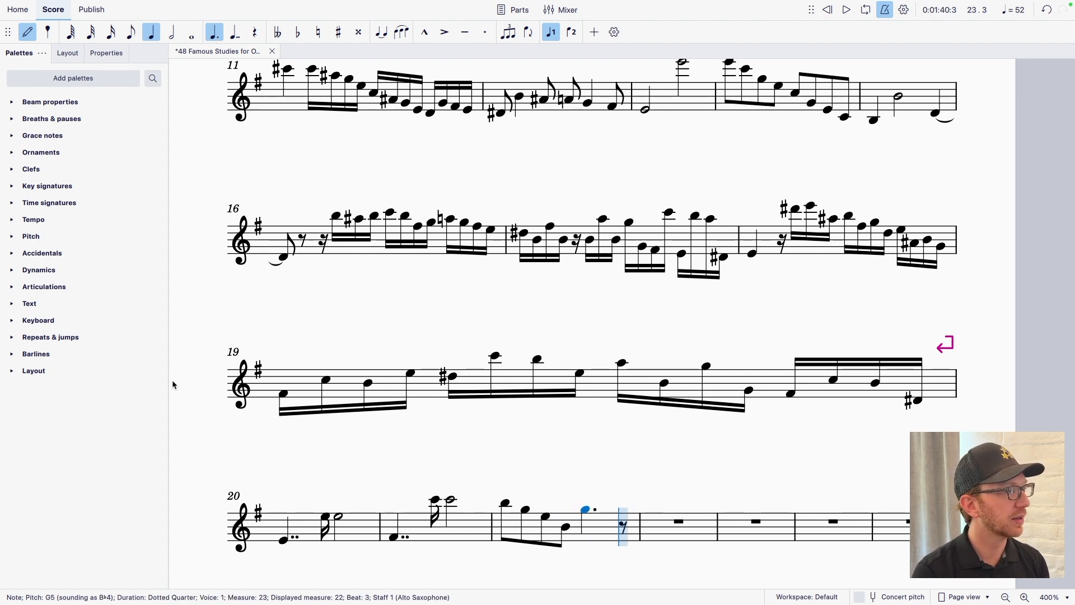
key("4")
key("f")
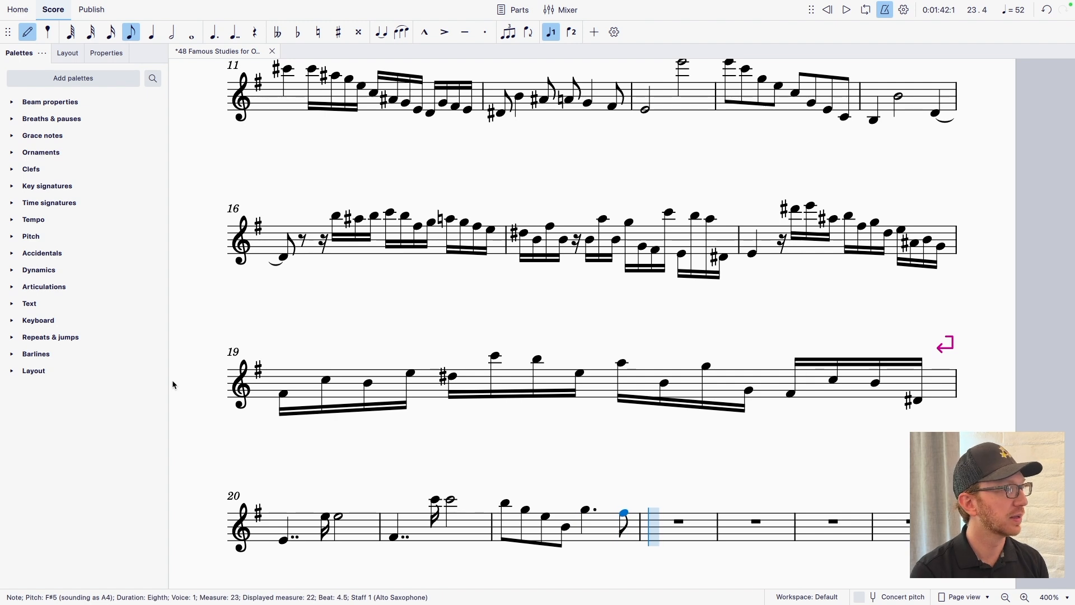
Step: Fill measure 23 with a quarter note E5, a quarter rest, a dotted quarter note F♯5 and an eighth note B5
key("5")
key("e")
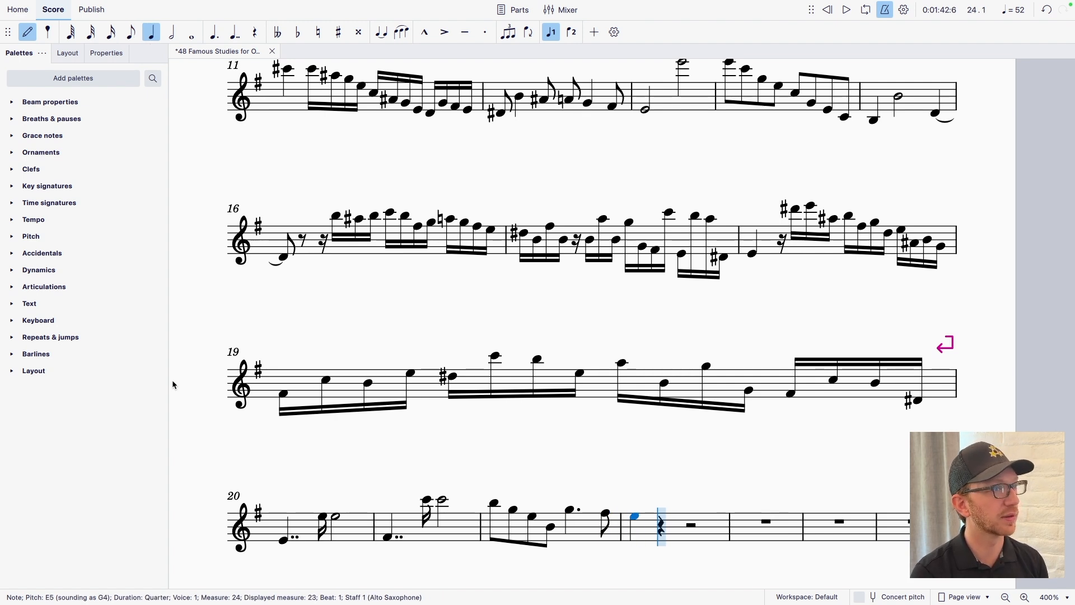
key("0")
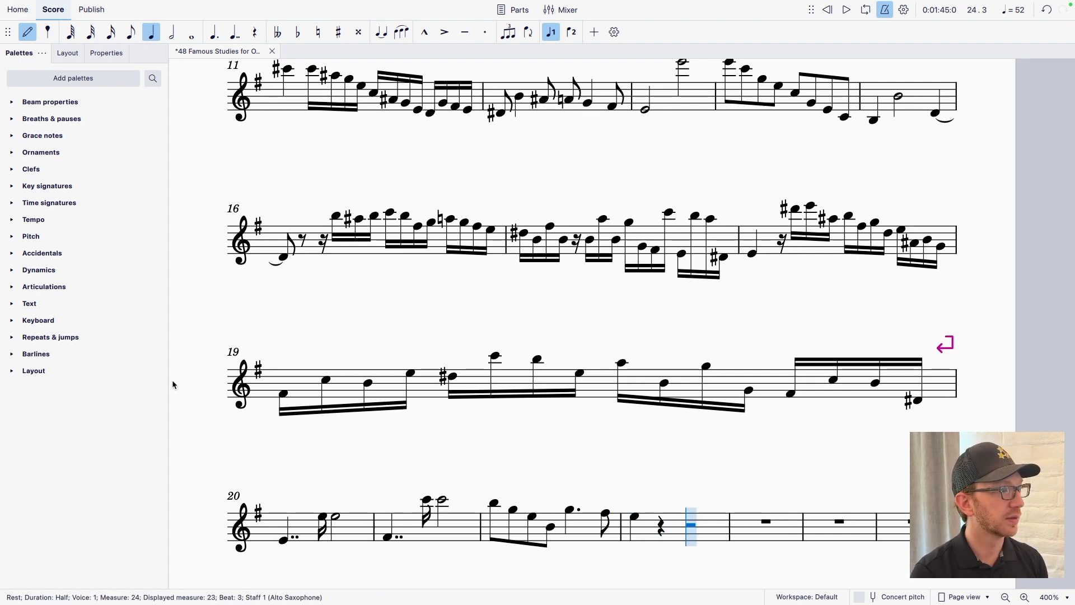
key("period")
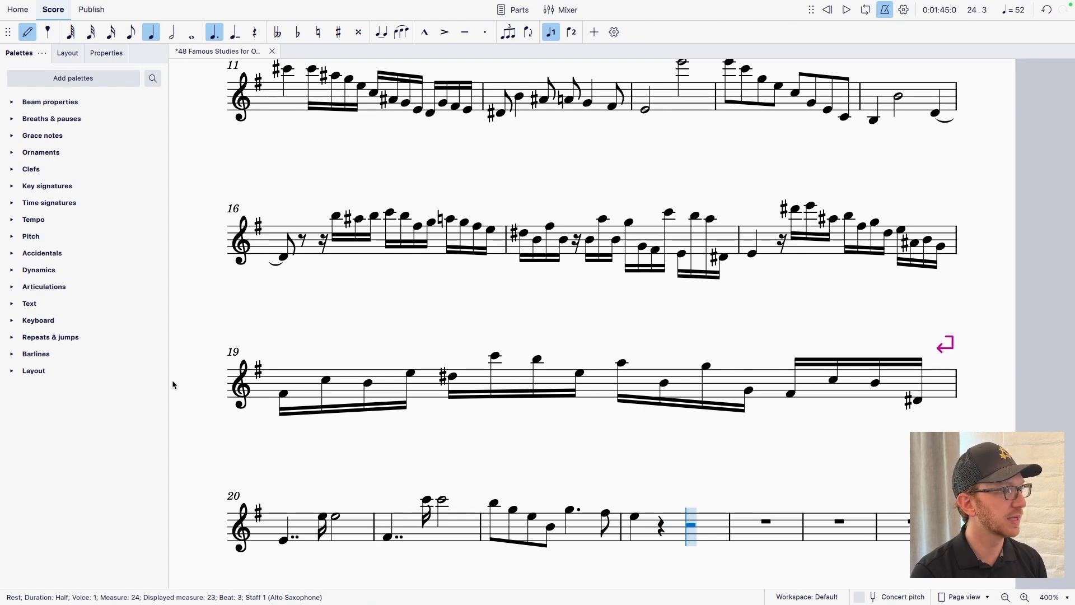
key("f")
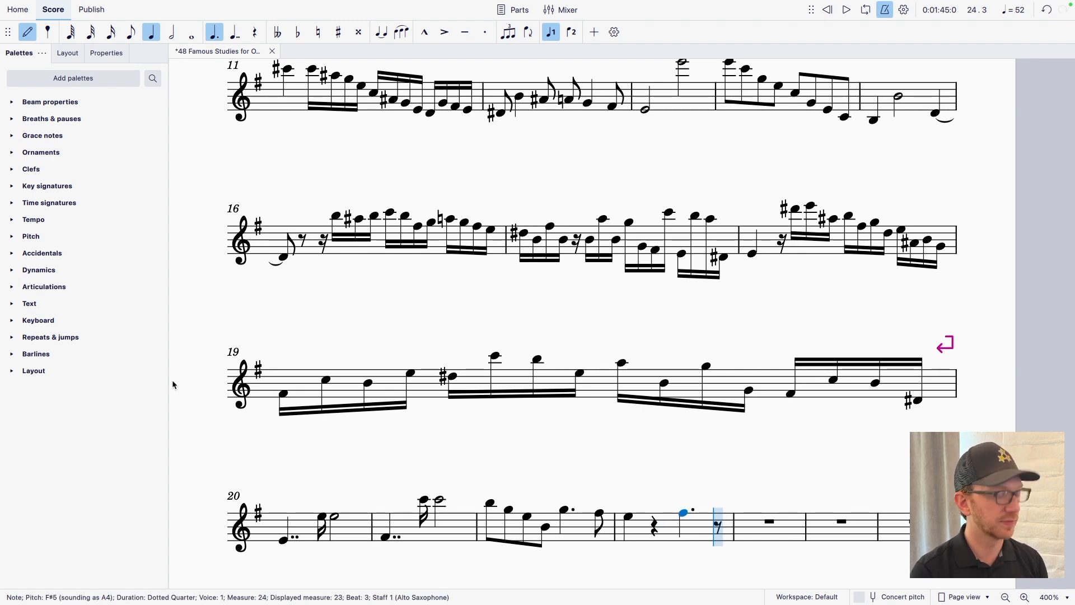
key("3")
key("4")
key("b")
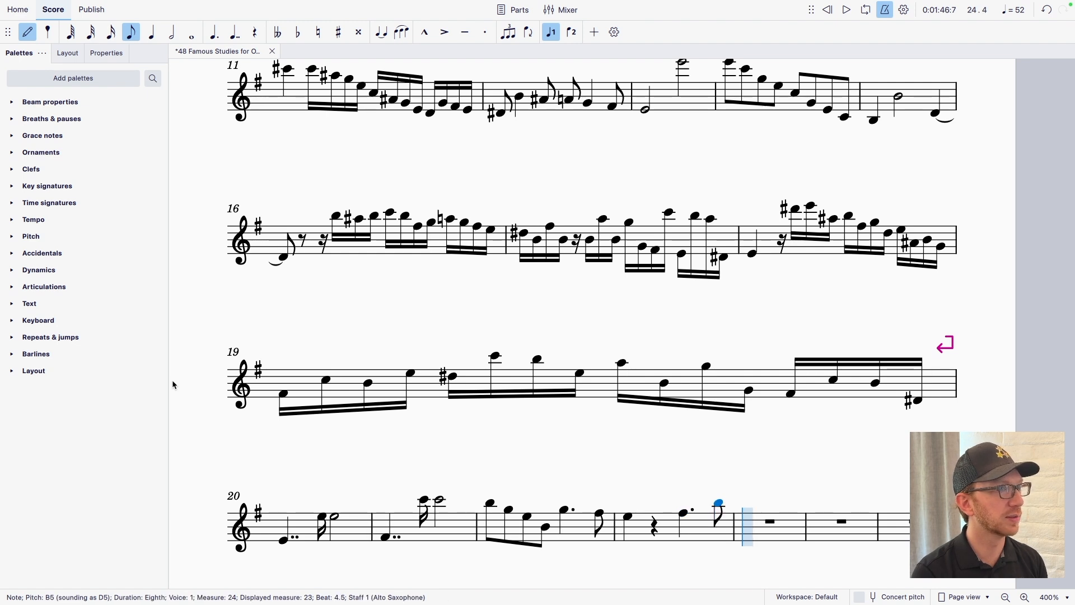
Step: Fill measure 24 with a quarter note E5, a quarter rest, a dotted quarter note F♯4 and an eighth note B4
key("5")
key("e")
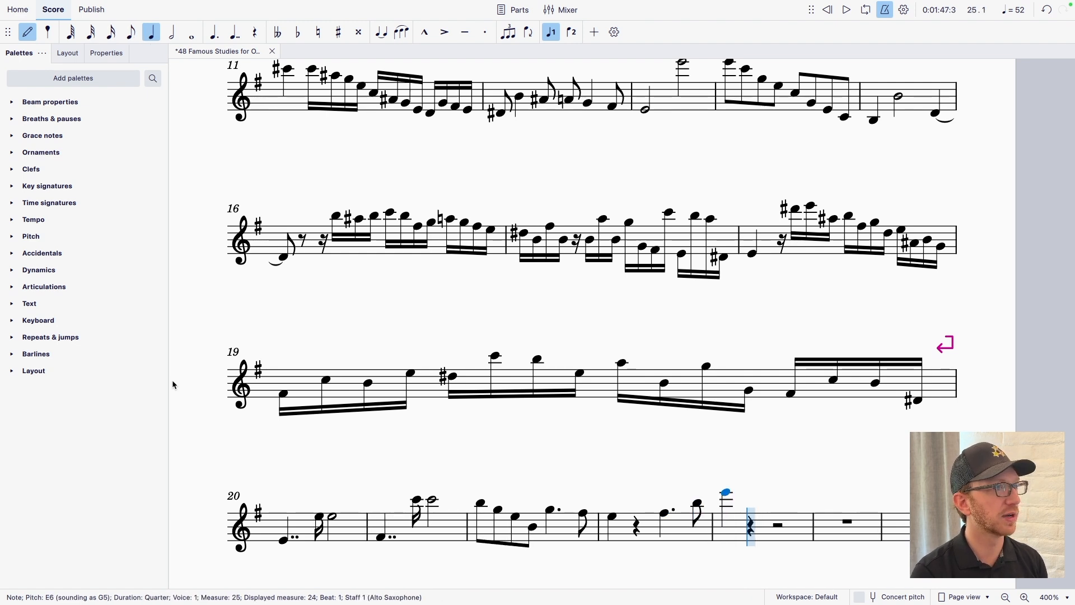
key("ctrl+Down")
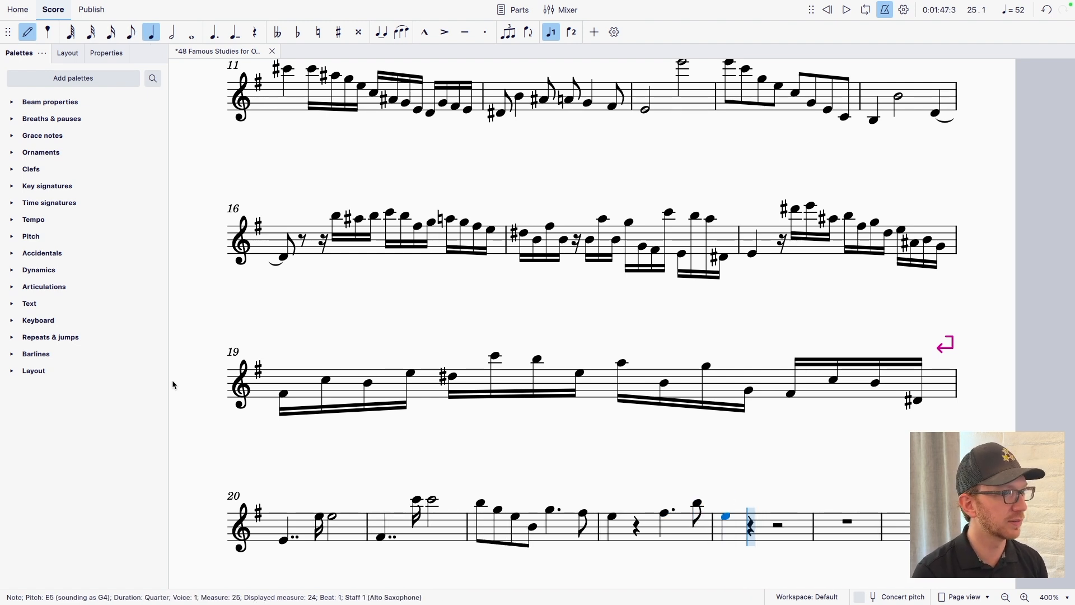
key("0")
key("period")
key("f")
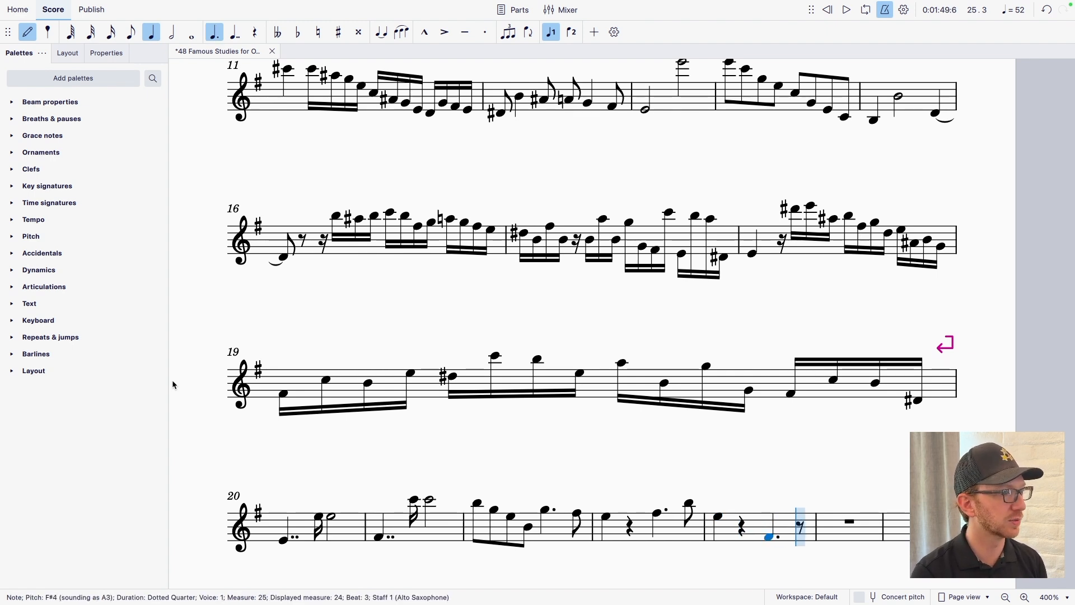
key("4")
key("b")
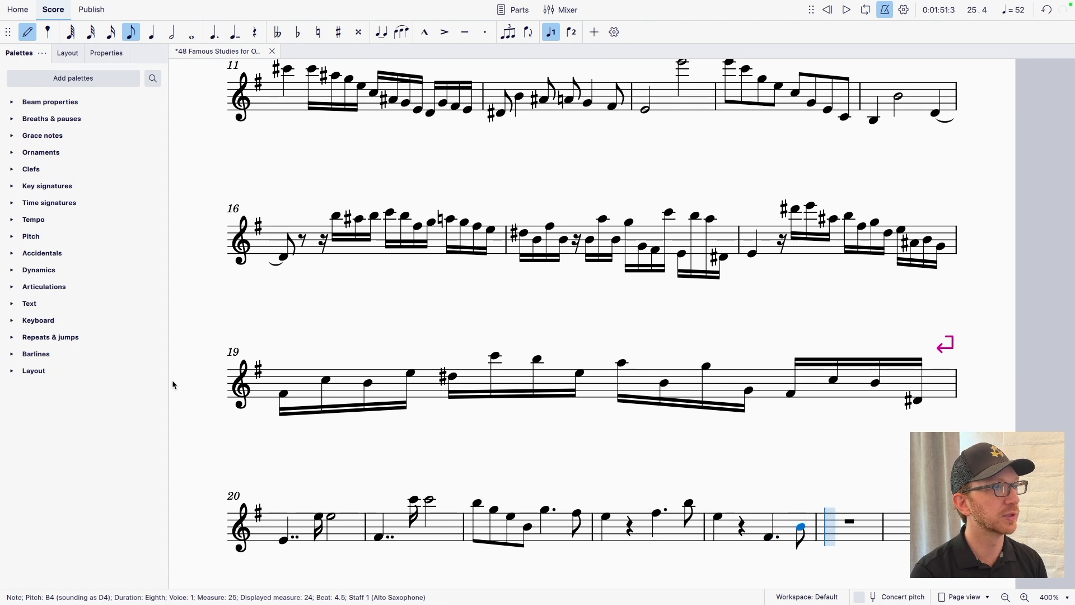
Step: Enter a half note E4 on beat 1 of measure 25
key("6")
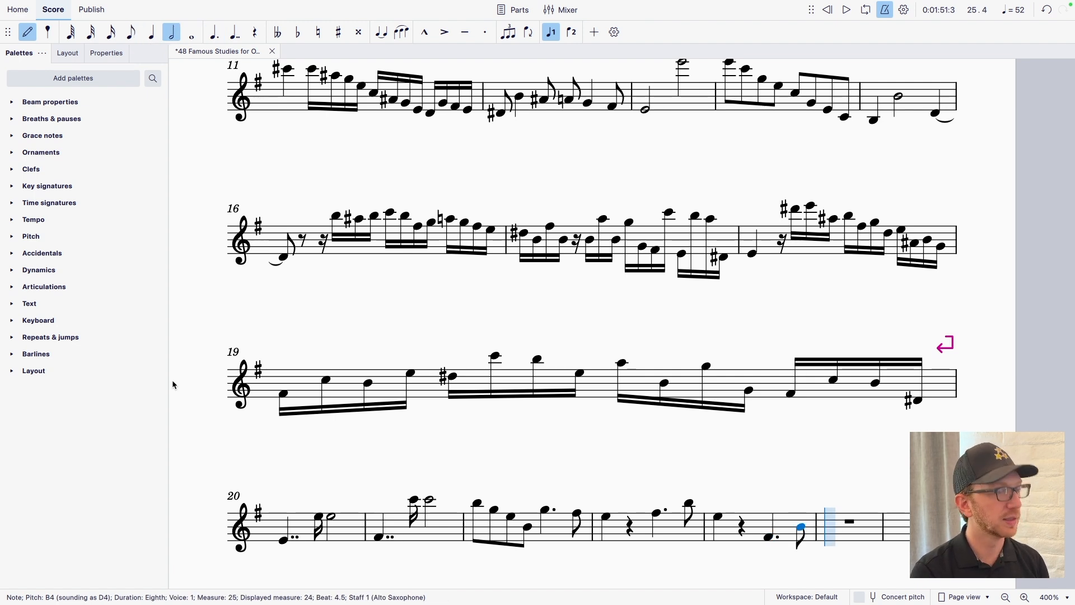
key("e")
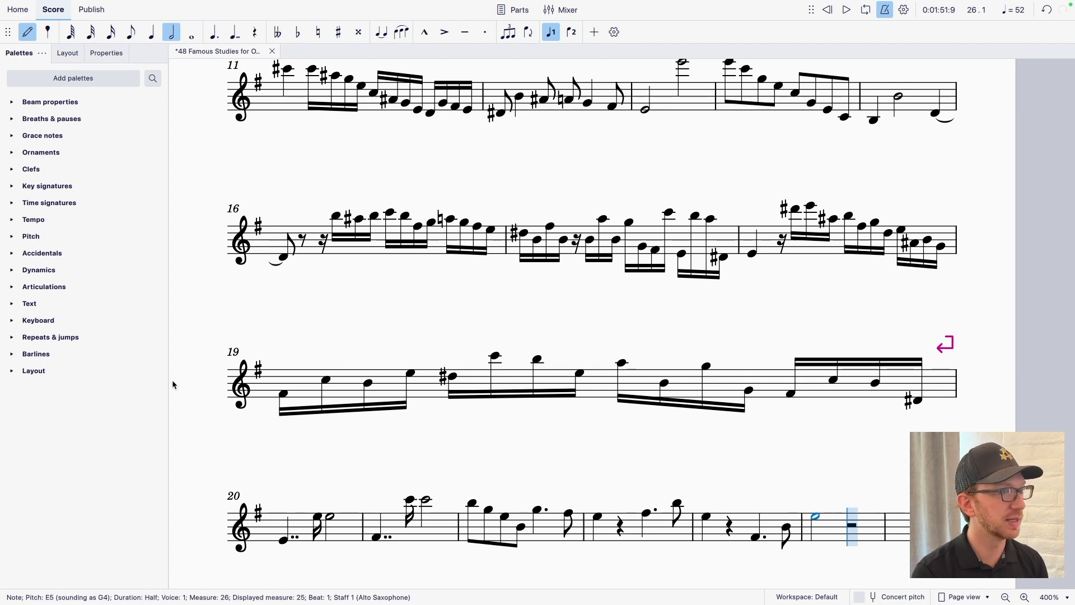
key("ctrl+Down")
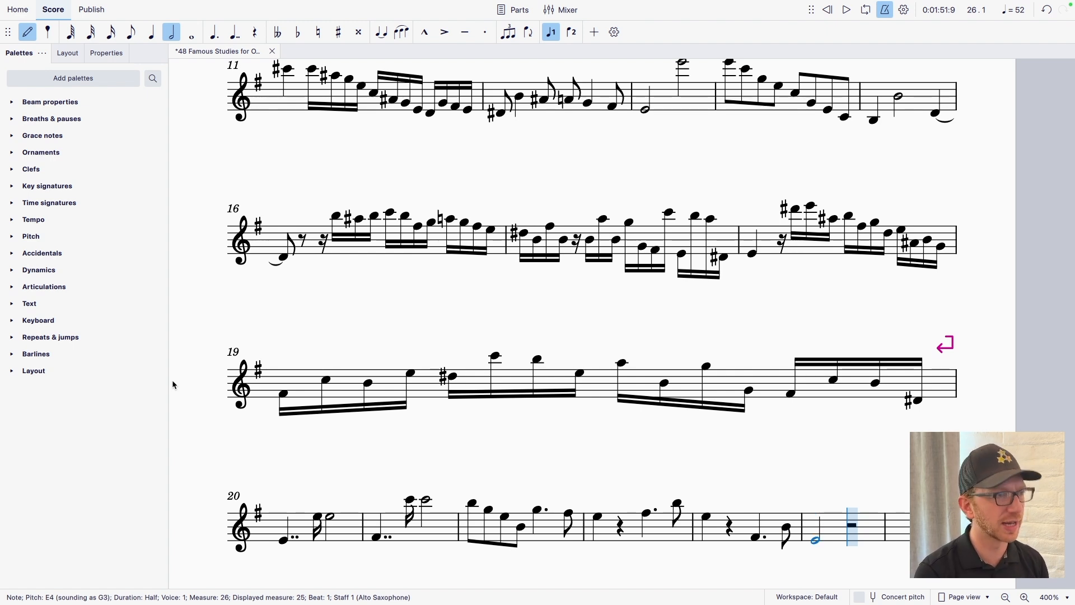
Step: Set the eighth-note duration for entry at beat 3 of measure 25, undoing the G4 added to the half note E4
key("4")
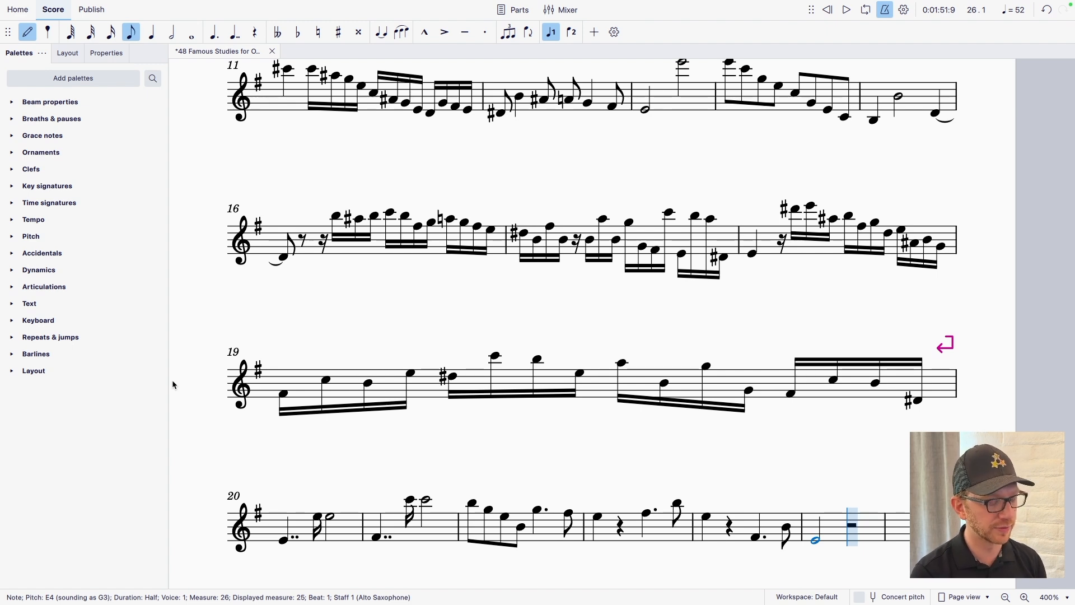
key("shift+g")
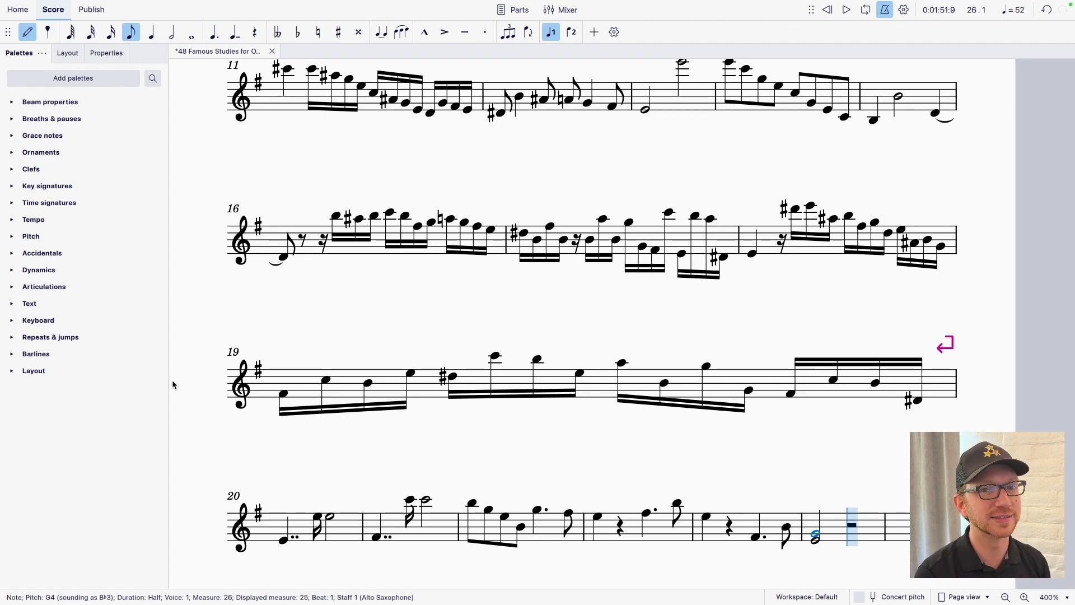
key("ctrl+z")
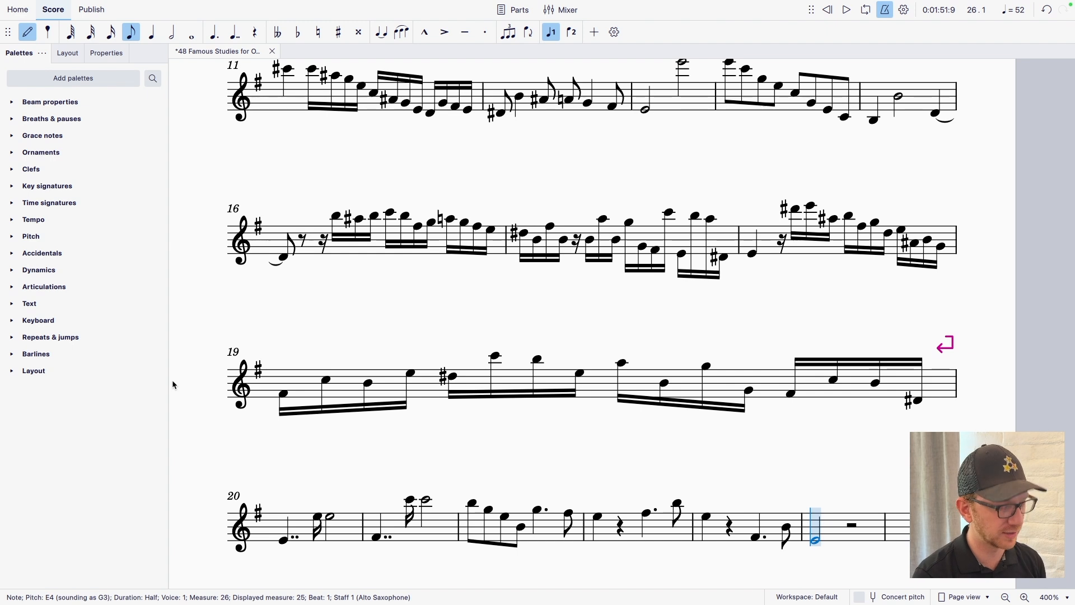
key("Right")
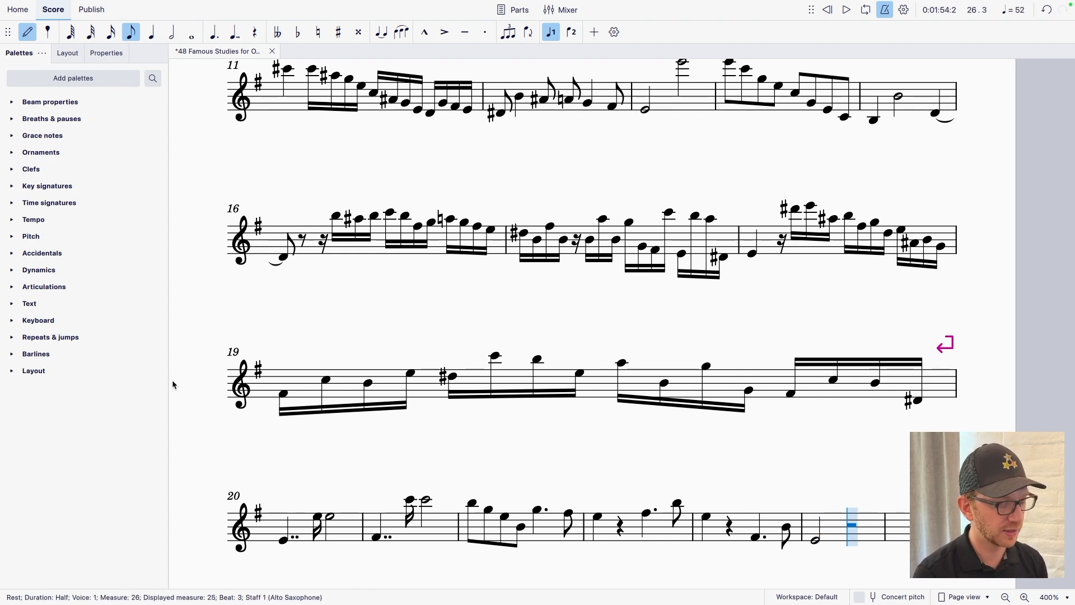
Step: Enter an eighth-note triplet of E4, G4 and B4 on beat 3 of measure 25
key("5")
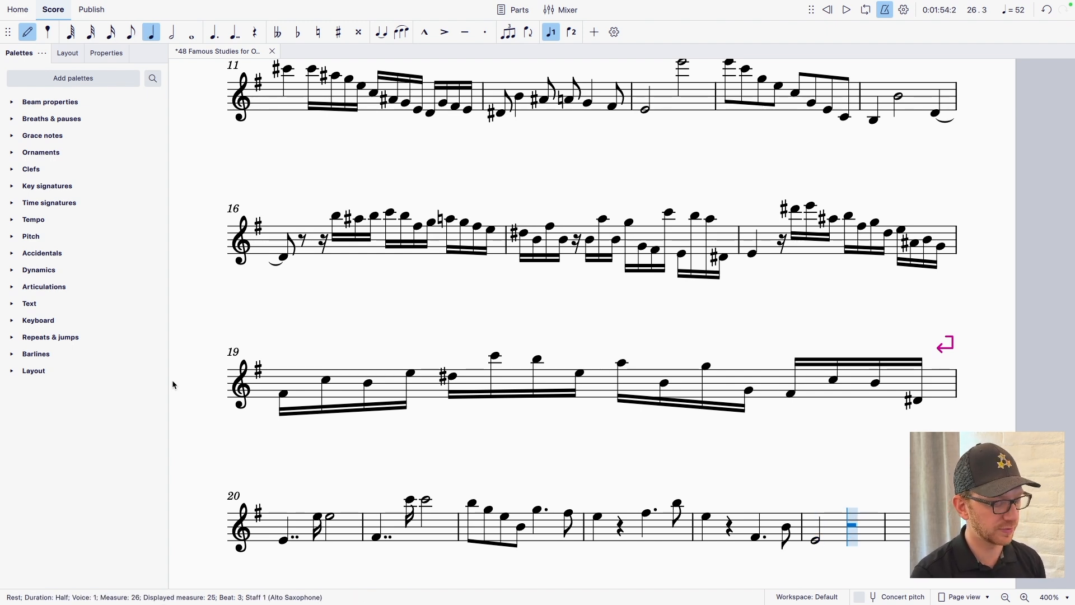
key("ctrl+3")
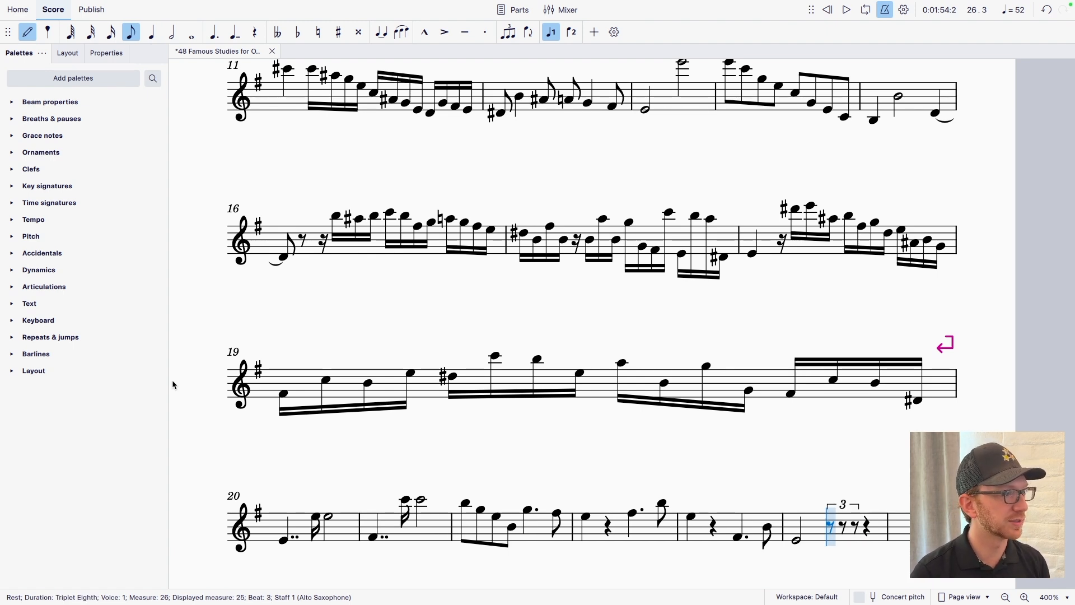
key("e")
key("b")
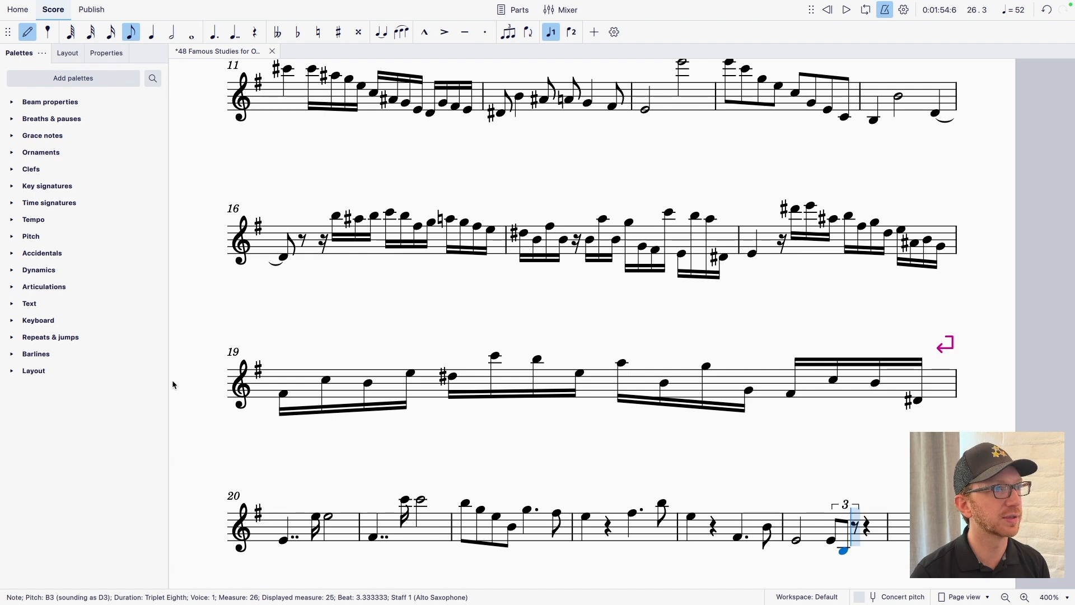
key("Up")
key("Up")
key("Up")
key("Up")
key("Up")
key("Up")
key("Up")
key("Up")
key("Up")
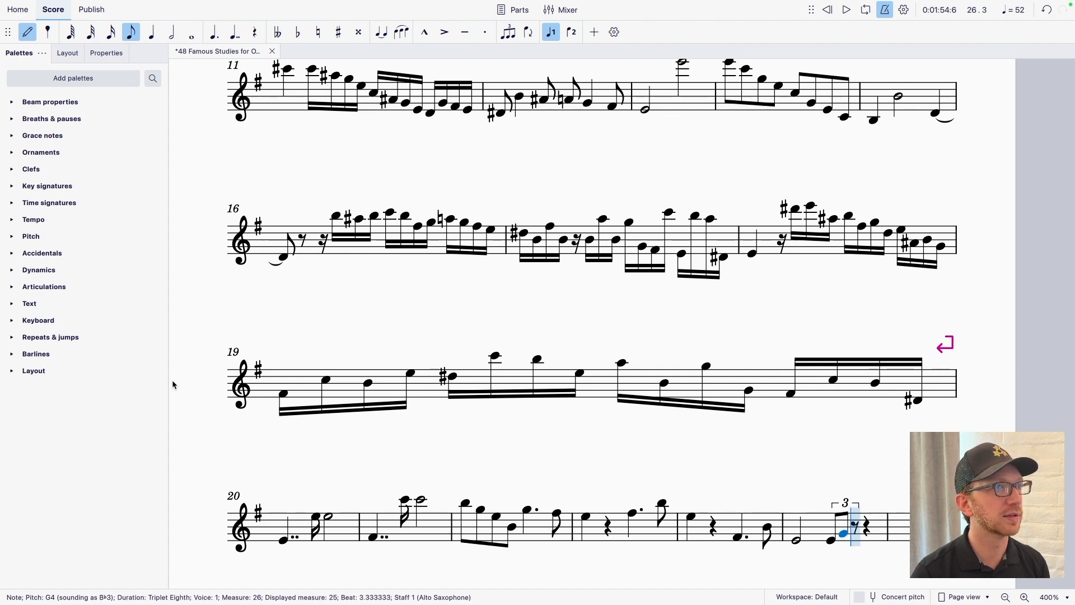
key("Down")
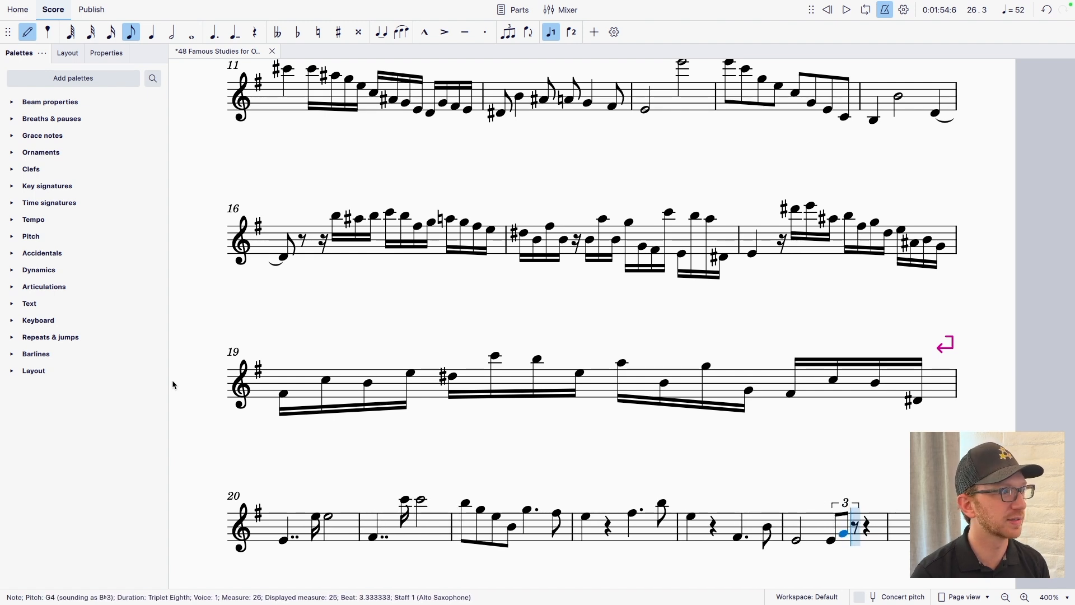
key("b")
key("e")
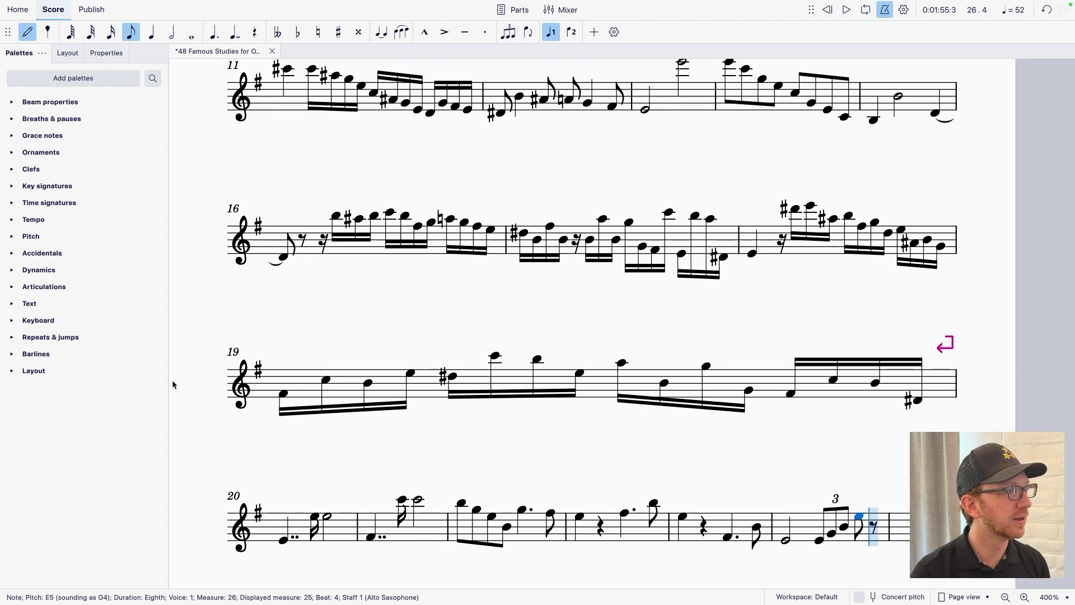
key("g")
key("b")
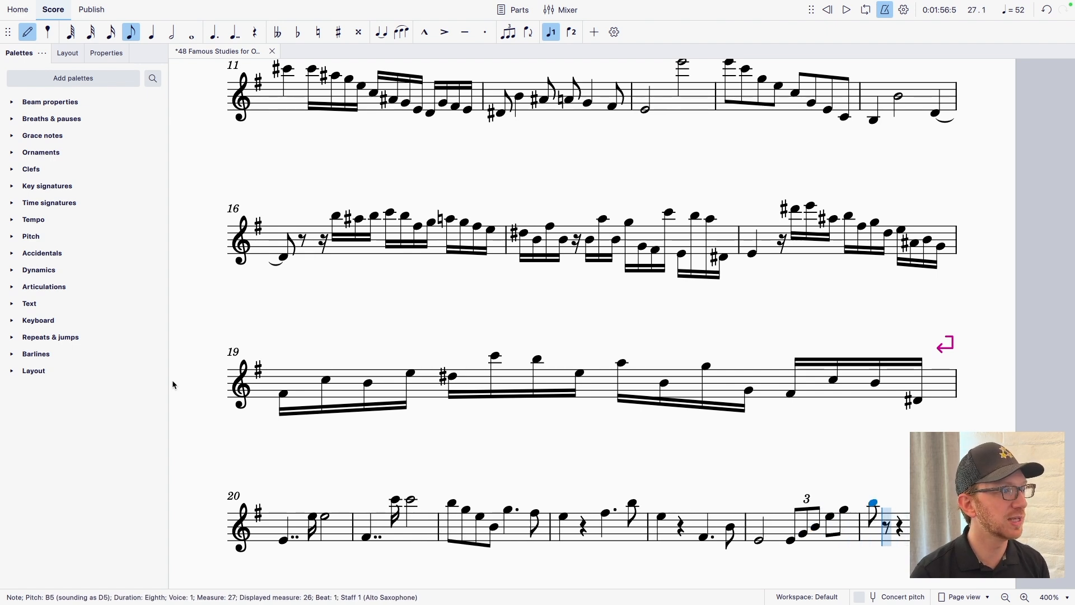
key("6")
key("period")
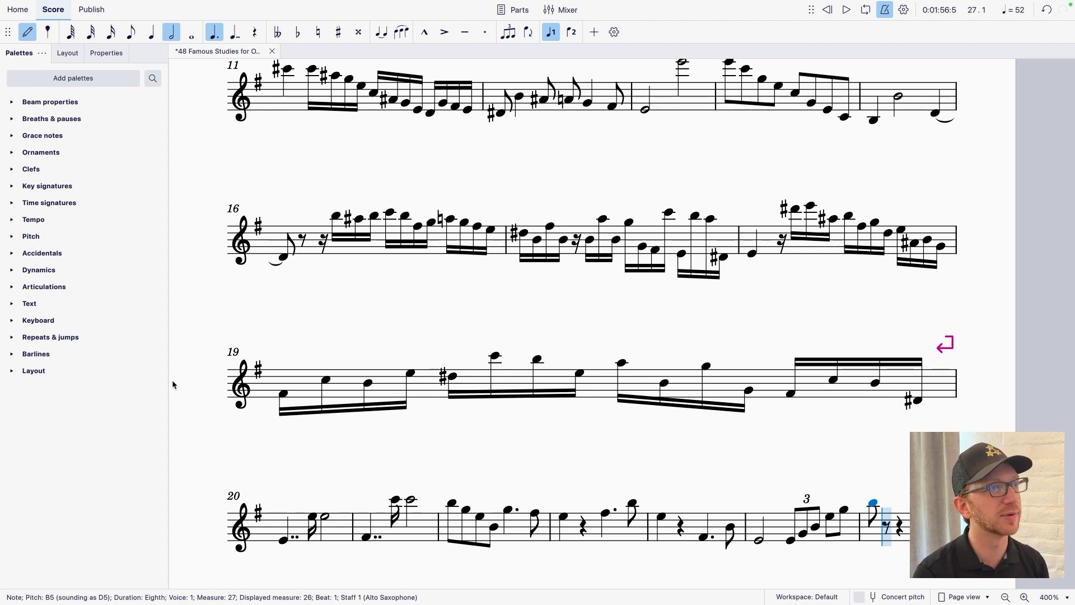
key("BackSpace")
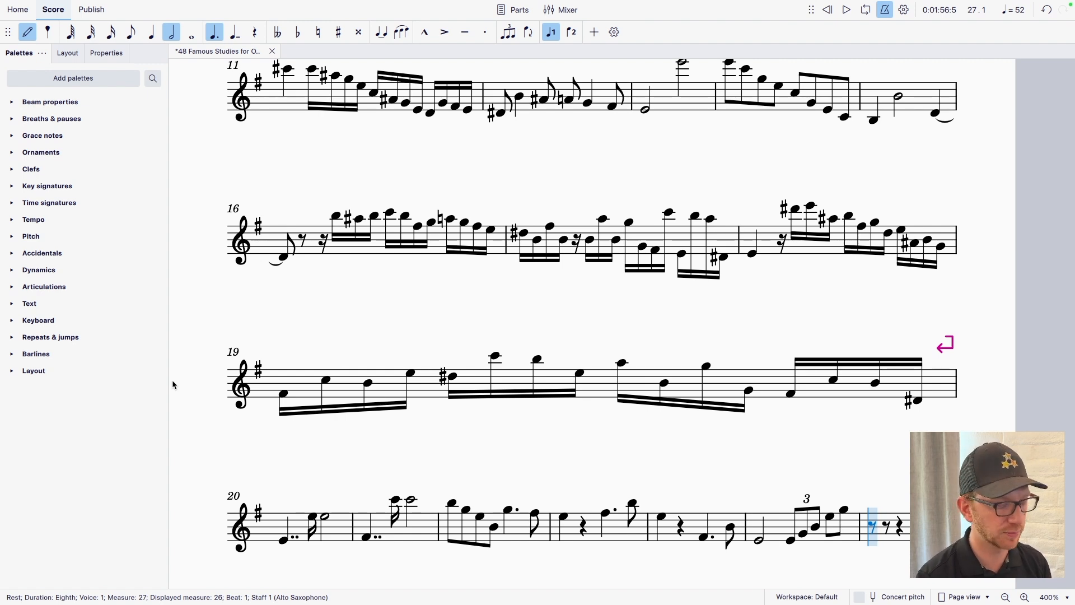
key("Escape")
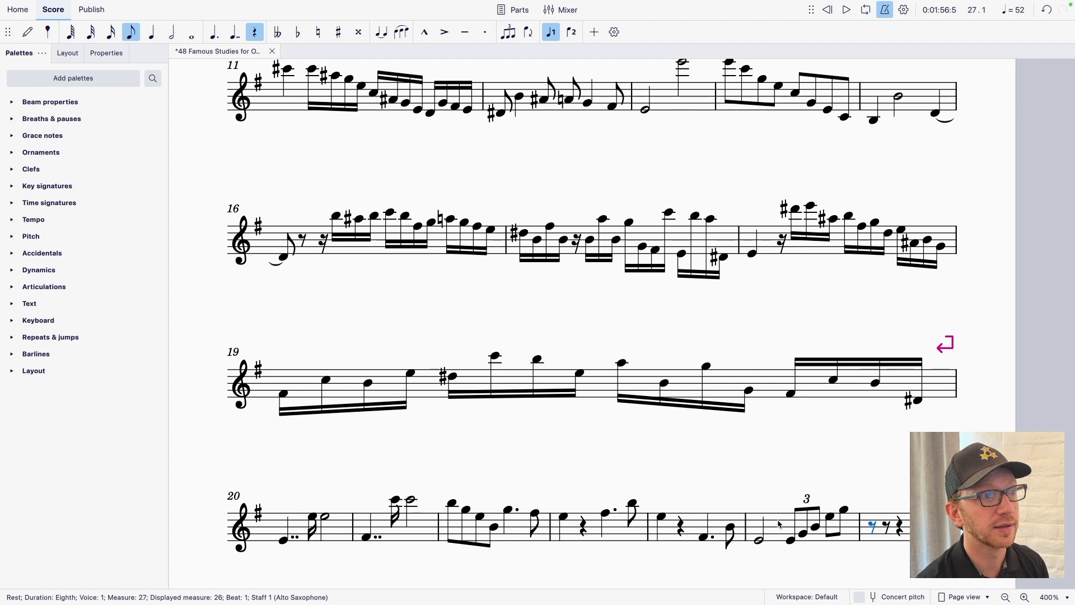
left_click(830, 515)
left_click(846, 513, "shift")
key("Delete")
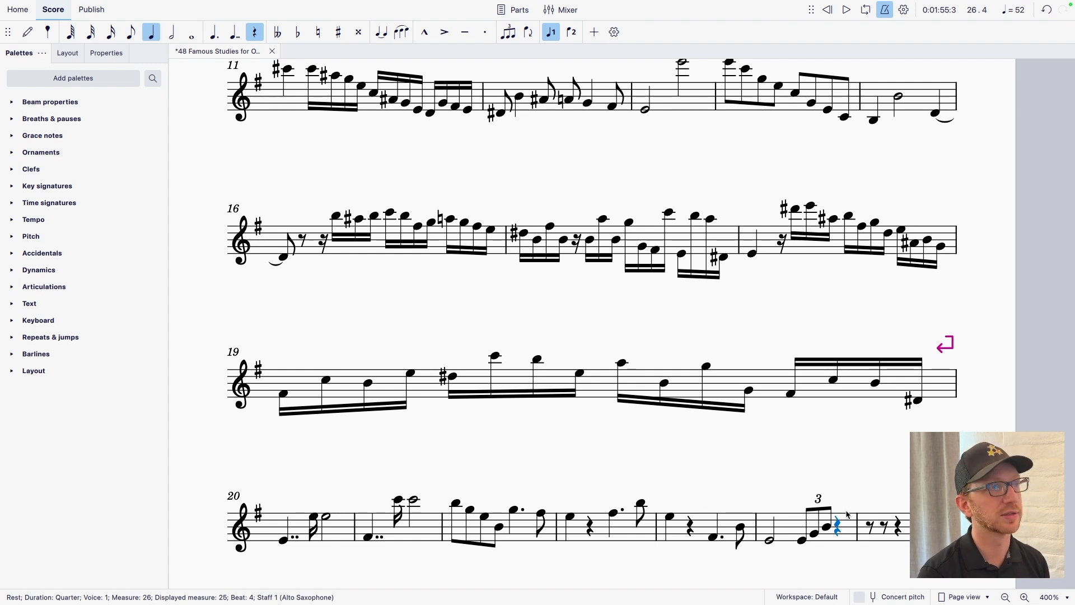
Step: Enter an eighth-note triplet of E5, G5 and B5 on beat 4 of measure 25
key("ctrl+3")
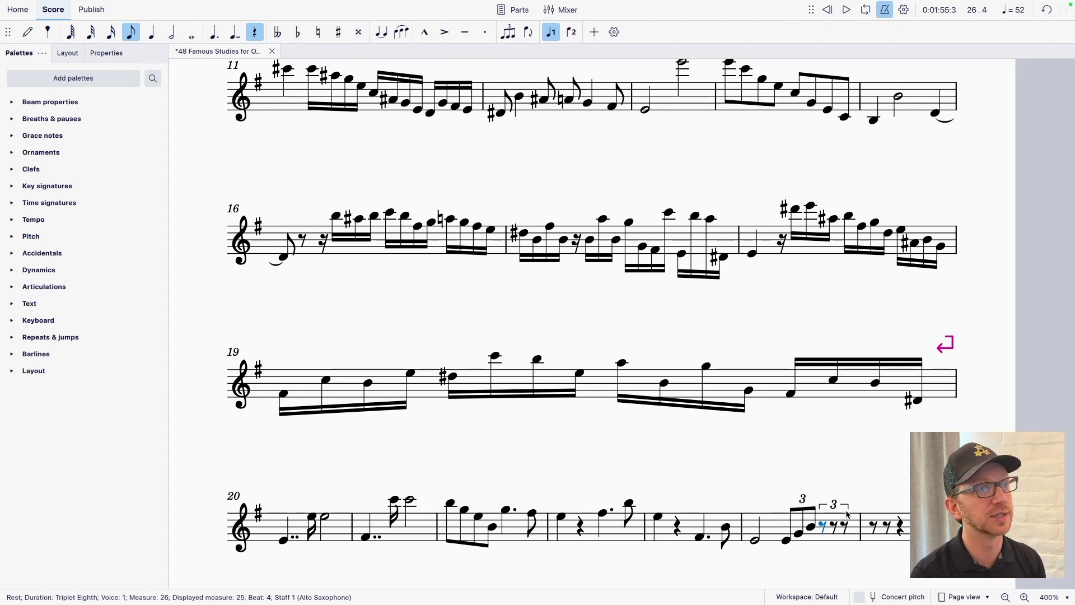
key("n")
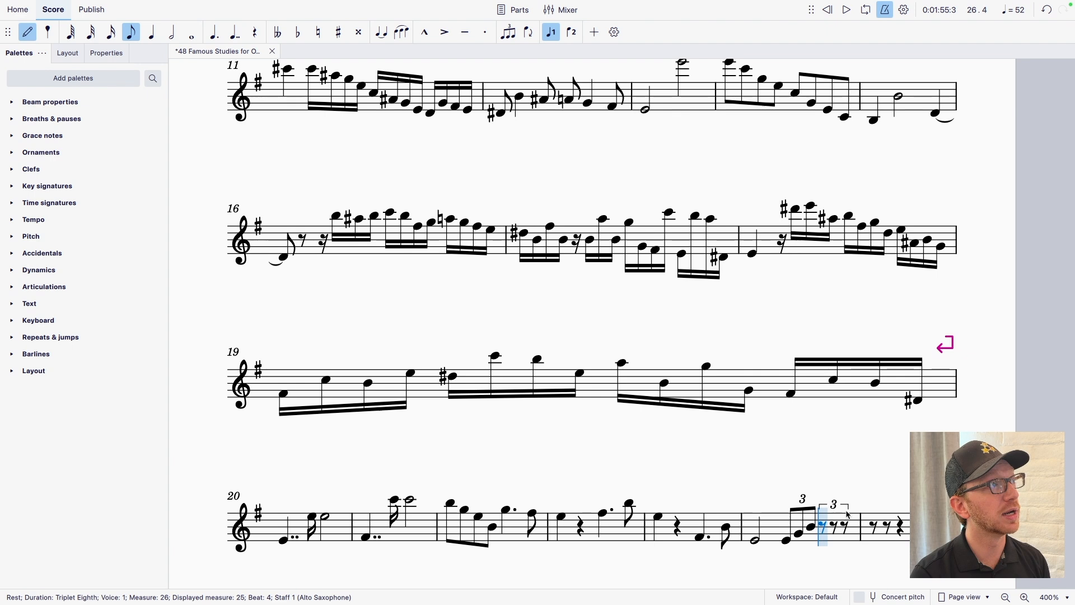
key("e")
key("g")
key("b")
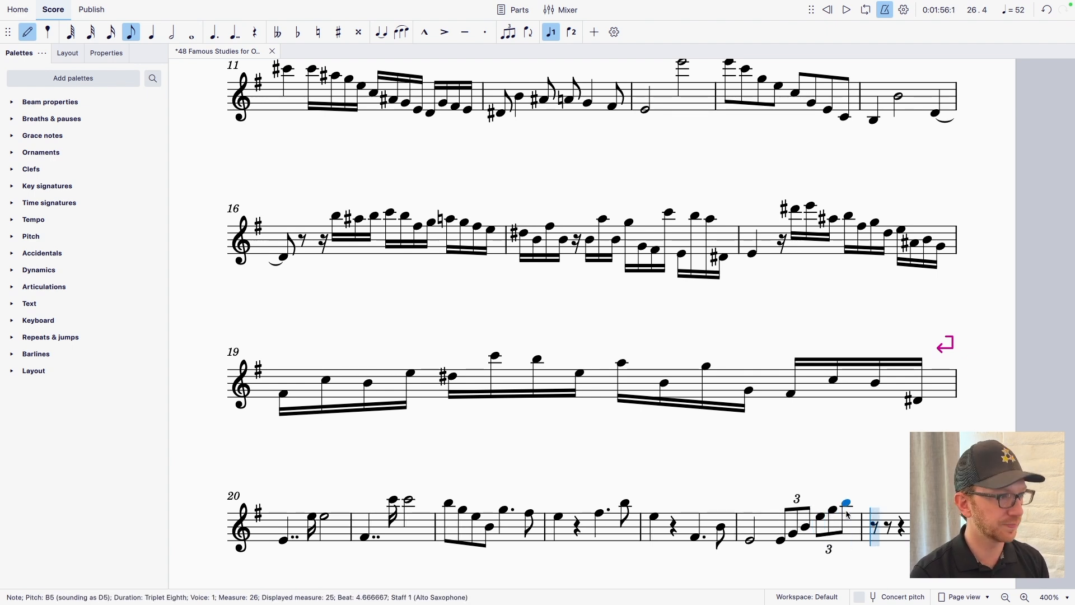
Step: Enter a dotted half note E6 in measure 26 and tie measure 25's half-note E4 to the triplet's first note
key("6")
key("period")
key("e")
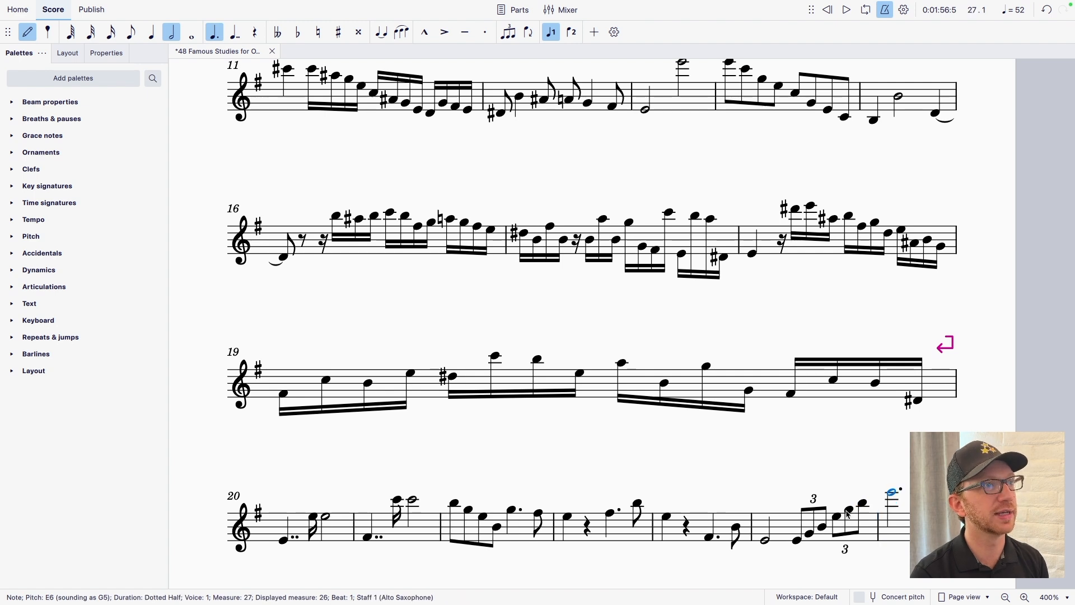
key("Escape")
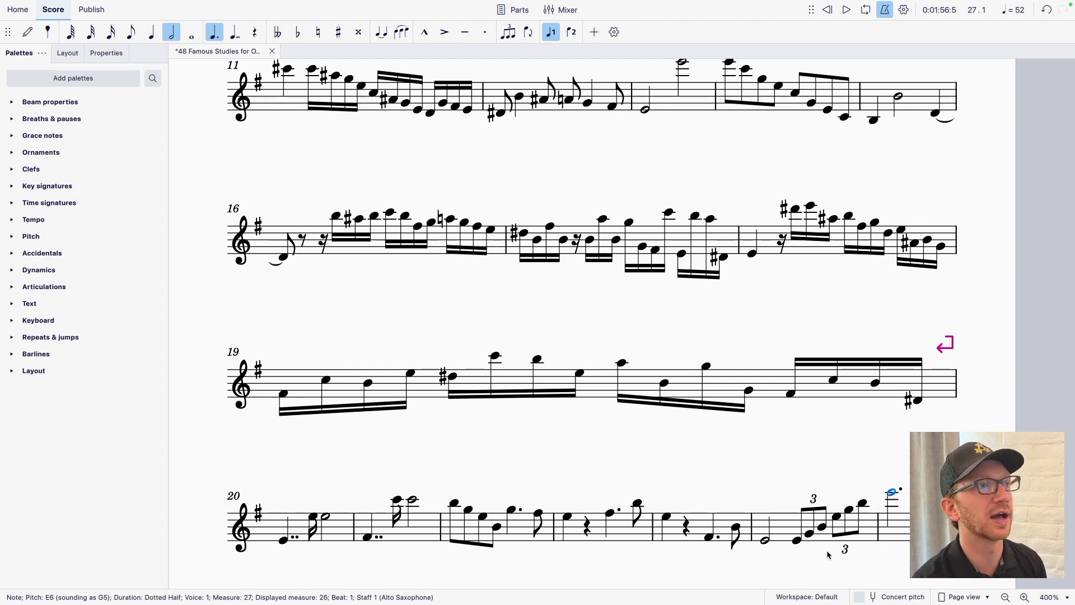
left_click(765, 541)
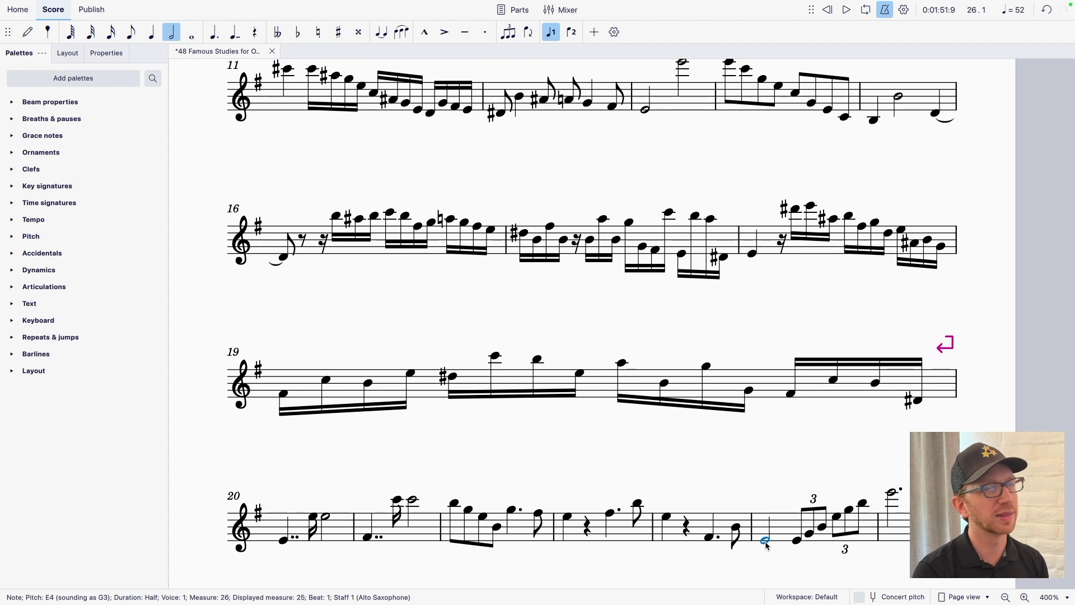
key("plus")
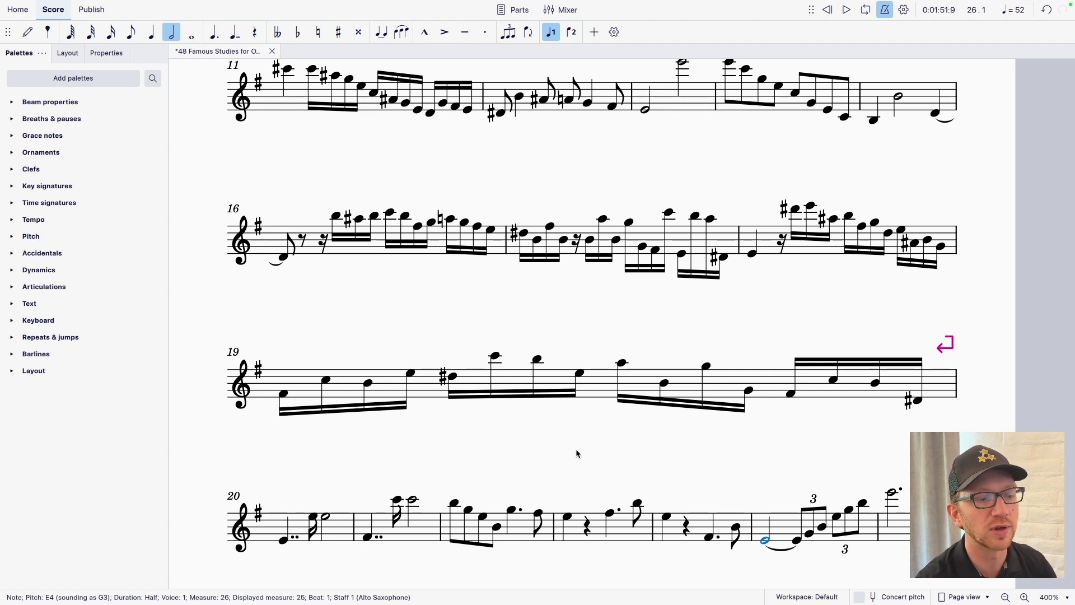
Step: Add a slur from the B4 to the E5 in the opening pickup measure
scroll(577, 452, "up", 5)
scroll(577, 343, "up", 7)
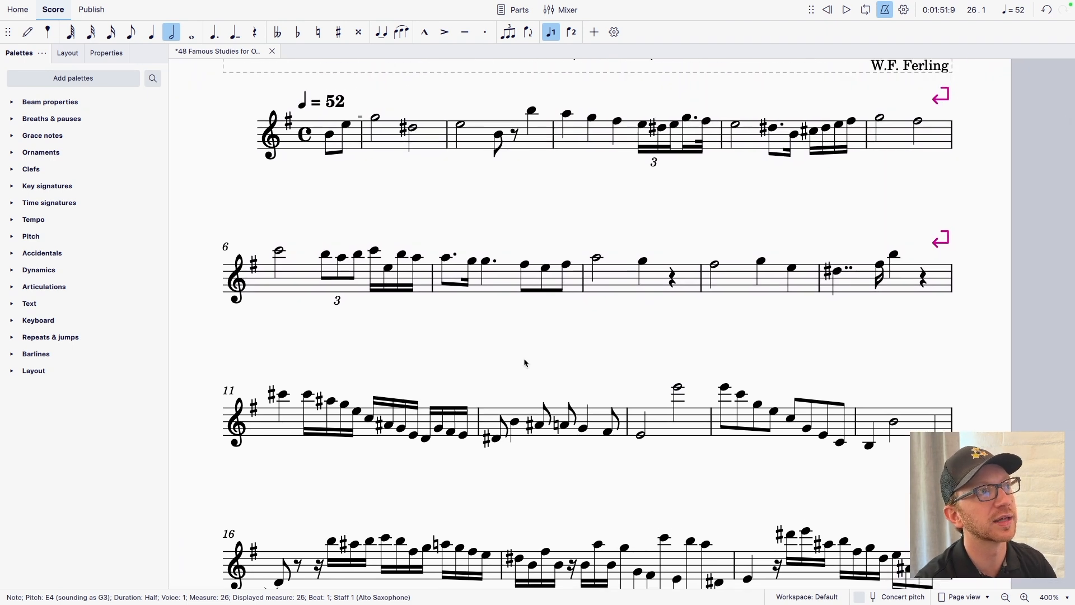
scroll(525, 361, "up", 3)
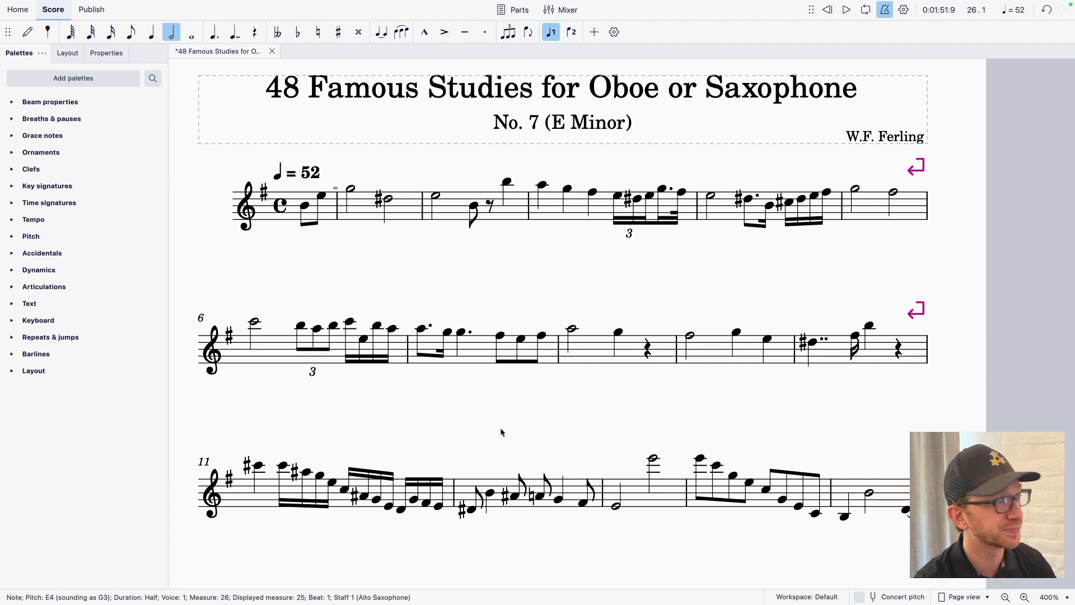
left_click(304, 208)
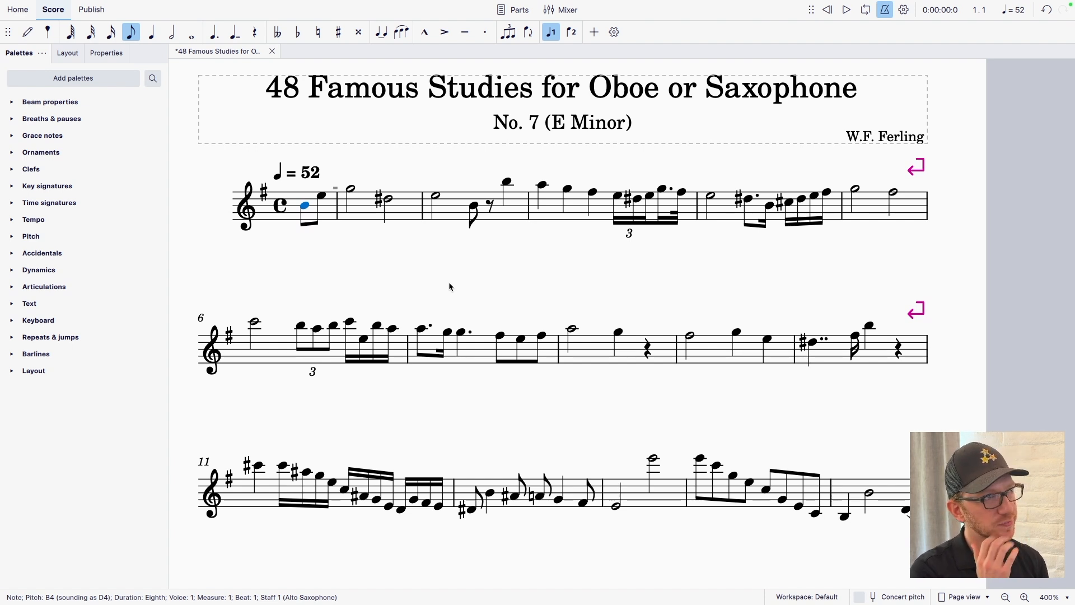
key("s")
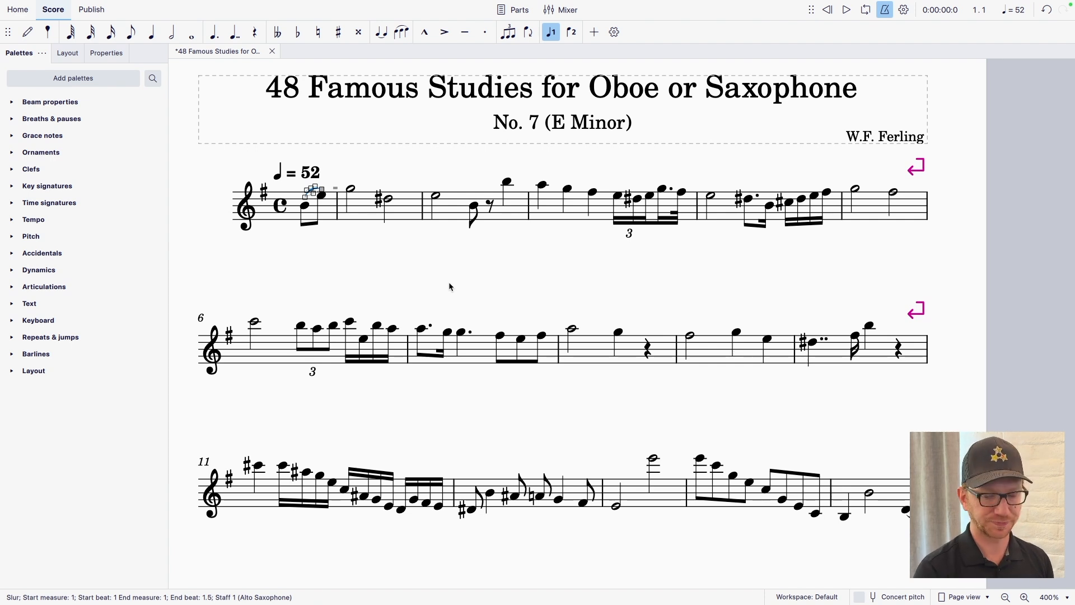
left_click(330, 219, "shift")
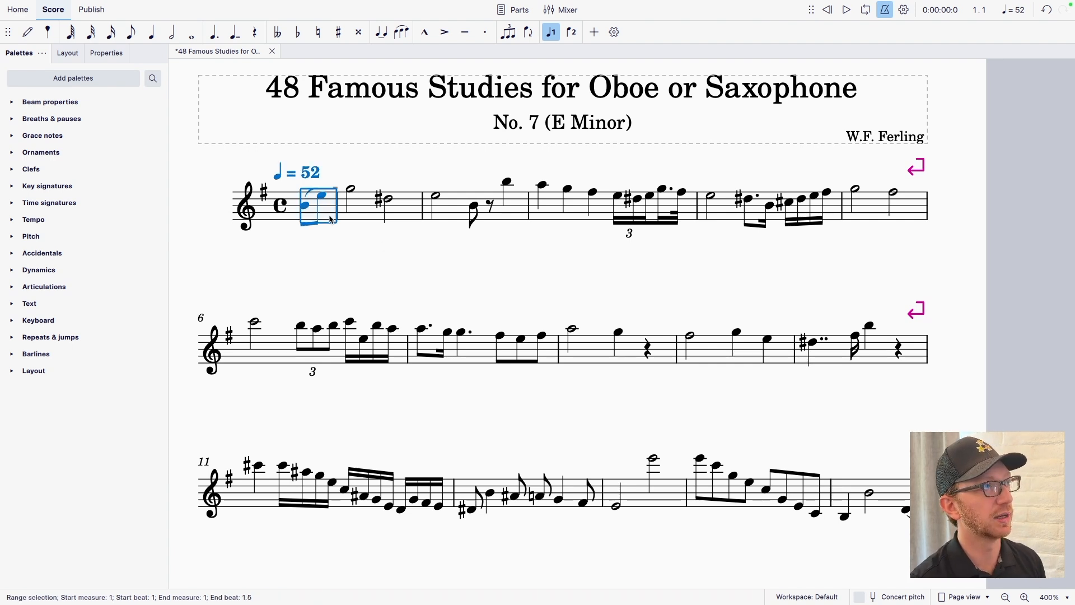
left_click(332, 252)
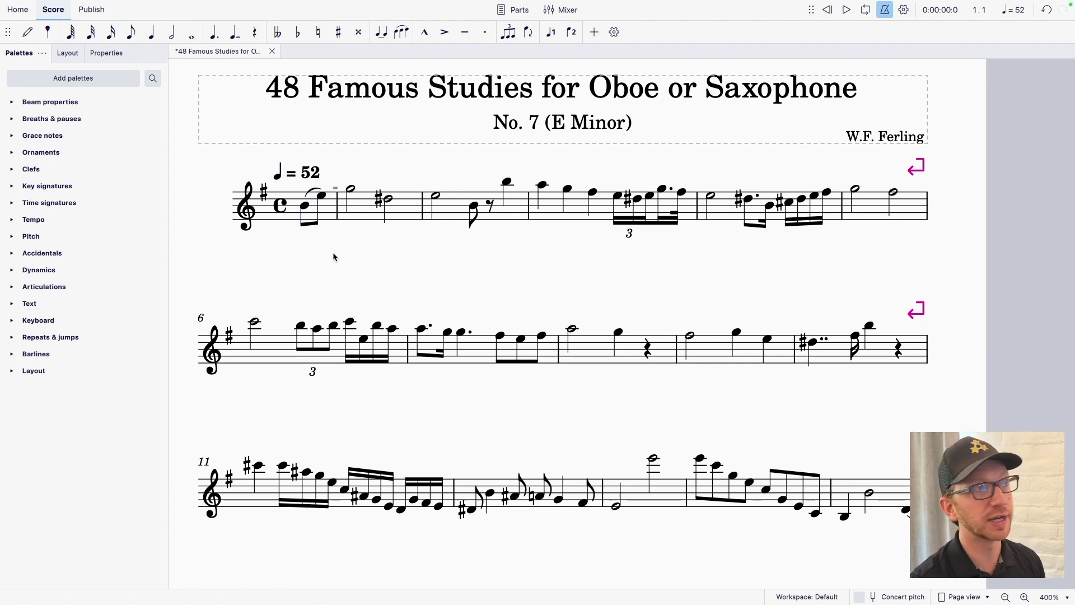
Step: Add a piano (p) dynamic to the first note, B4, of the pickup measure
left_click(303, 207)
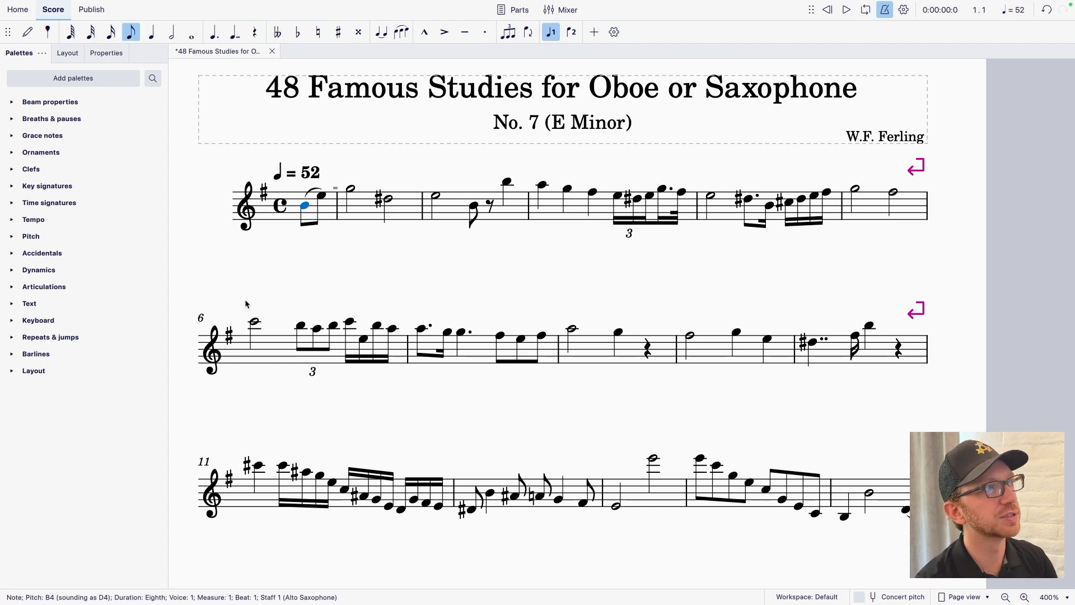
left_click(12, 269)
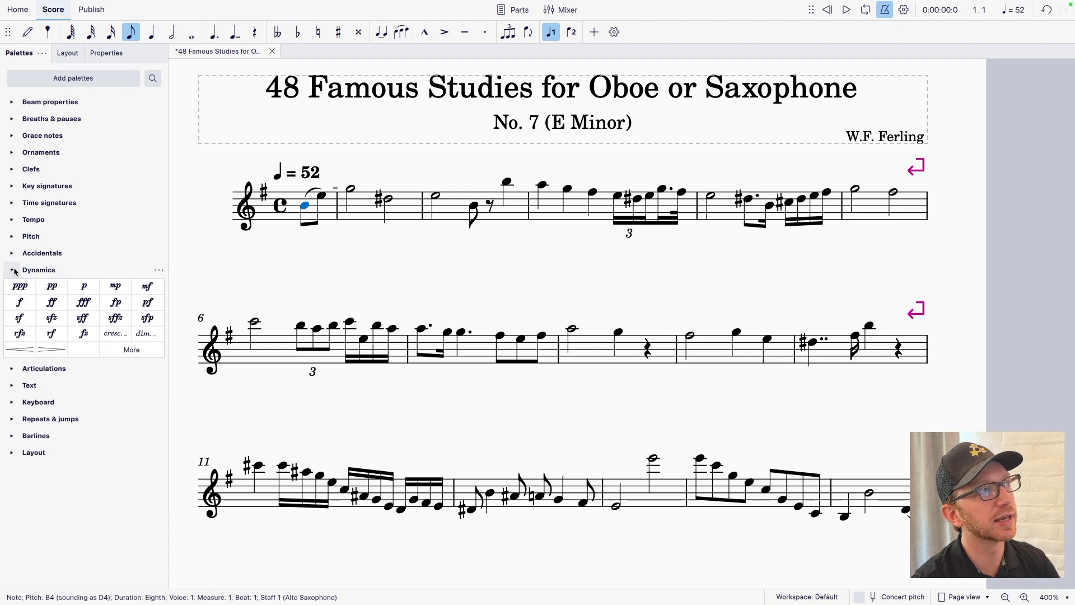
left_click(84, 286)
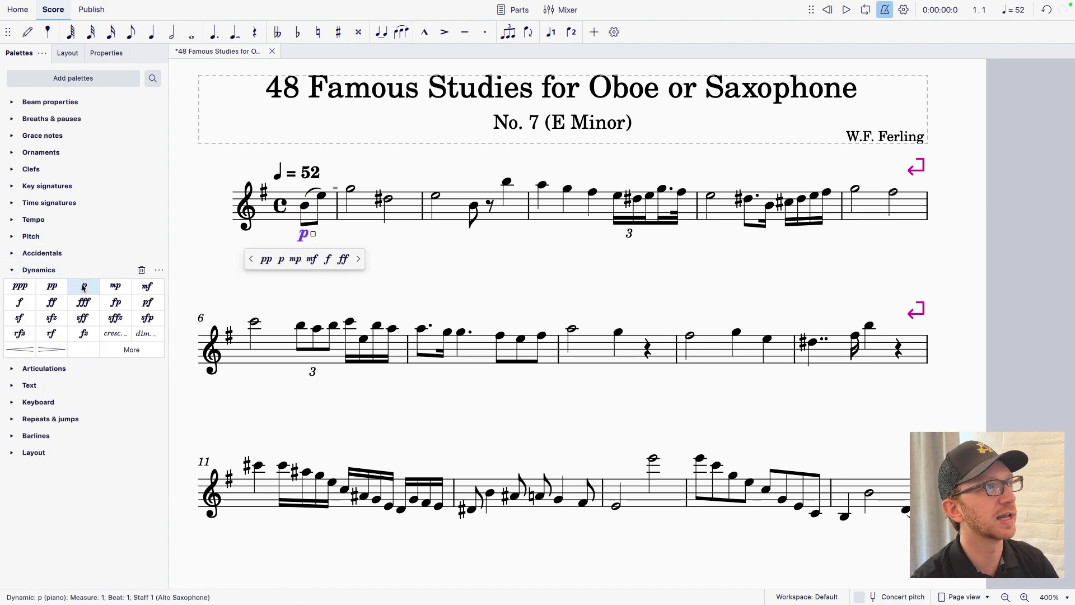
left_click(42, 55)
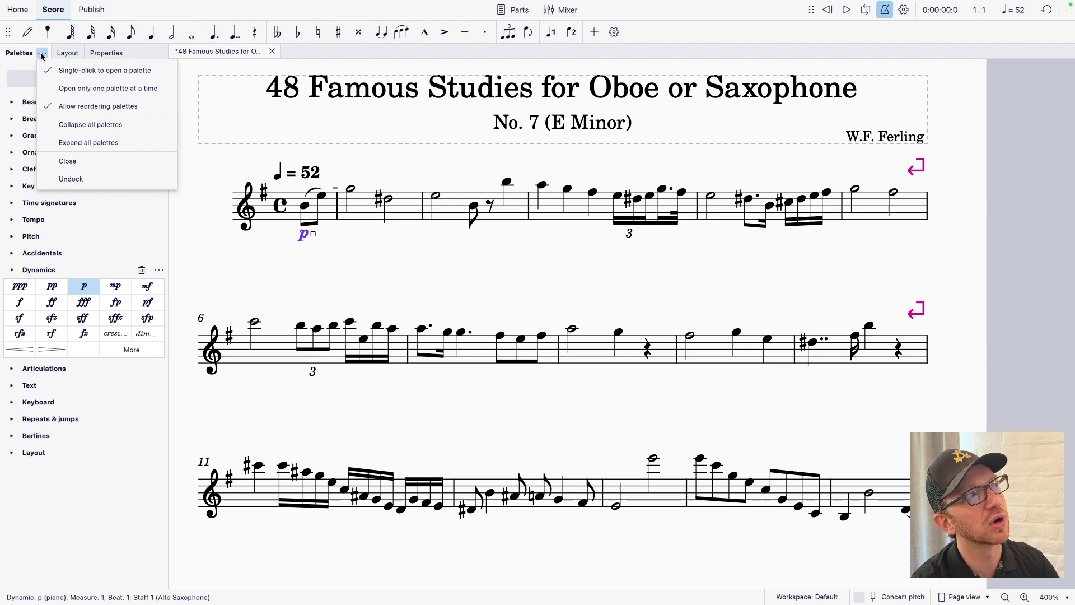
left_click(42, 55)
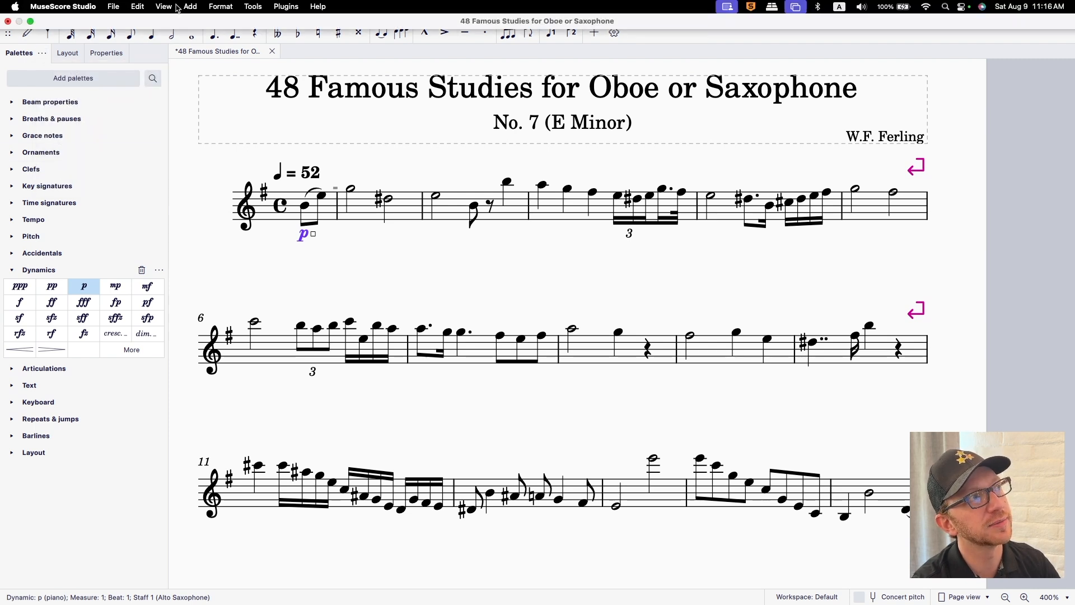
left_click(165, 7)
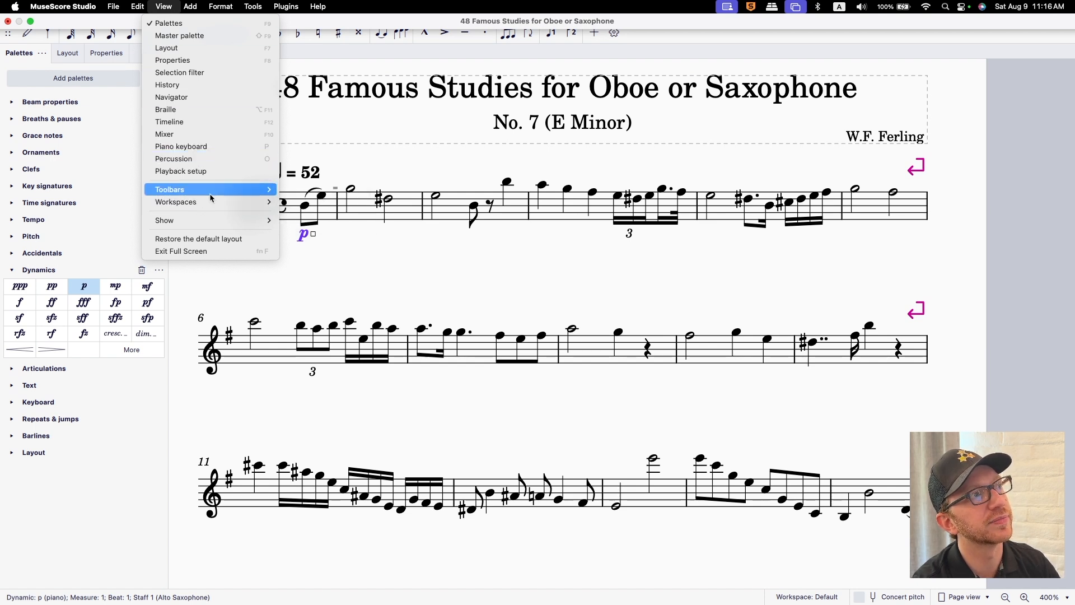
mouse_move(211, 193)
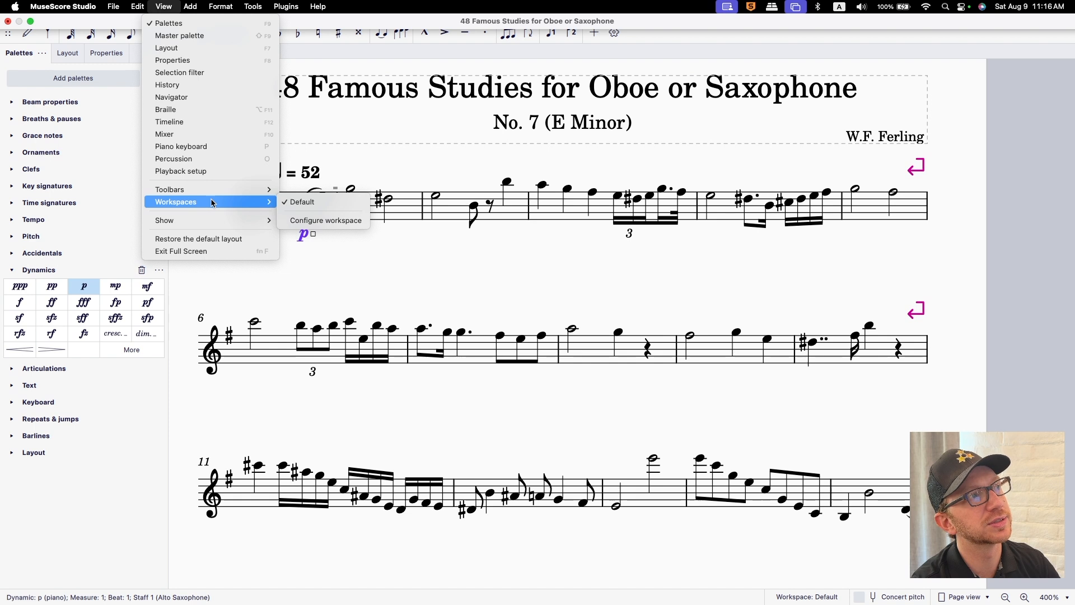
mouse_move(217, 222)
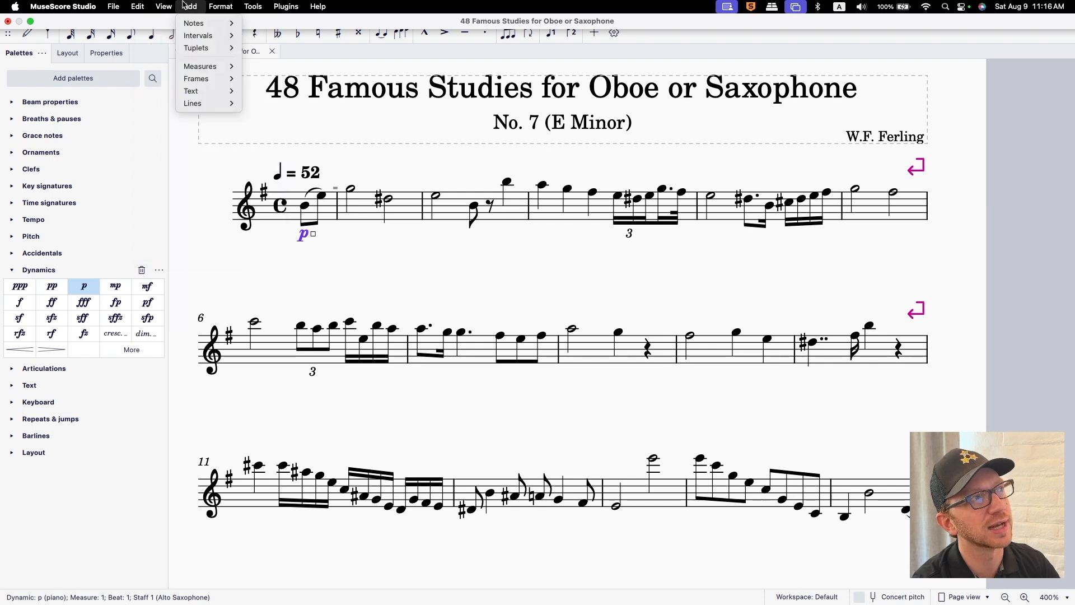
left_click(164, 7)
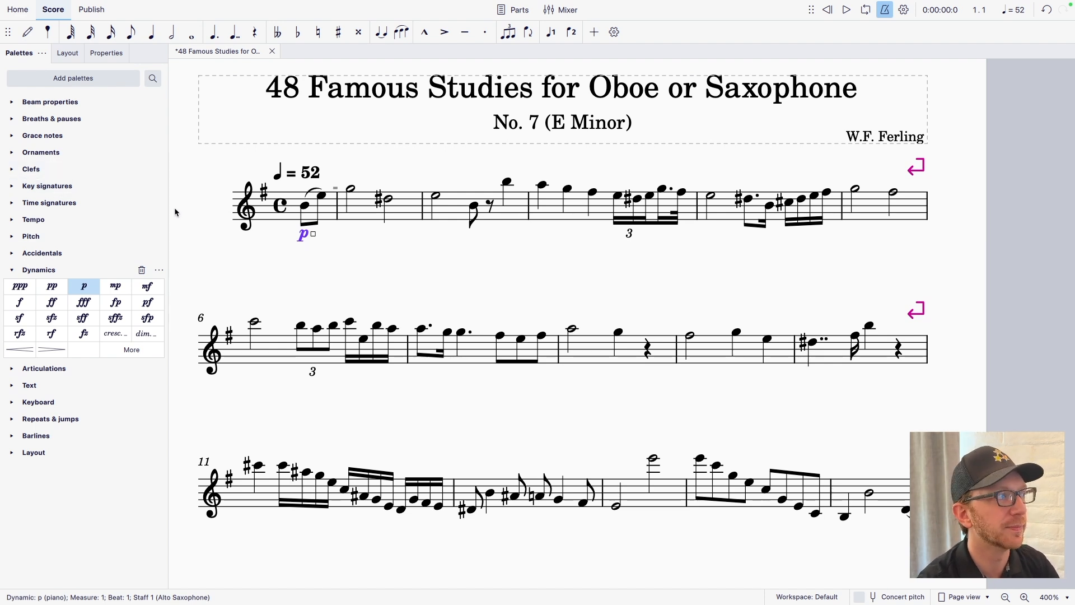
Step: Add the staff text "Largo" above the first note, B4, of the pickup measure
left_click(306, 208)
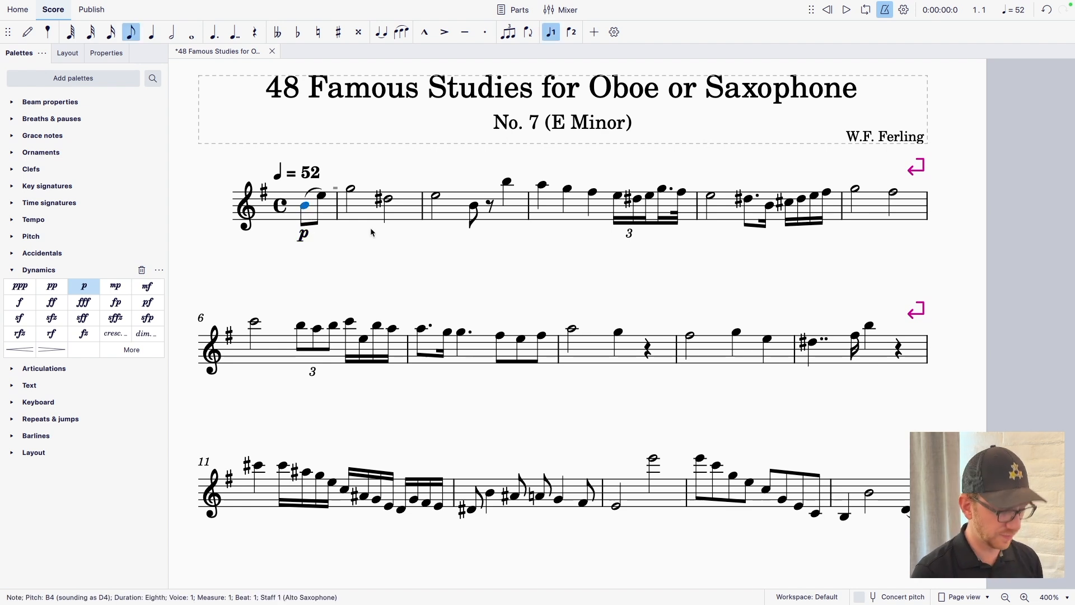
key("ctrl+t")
type("Largo")
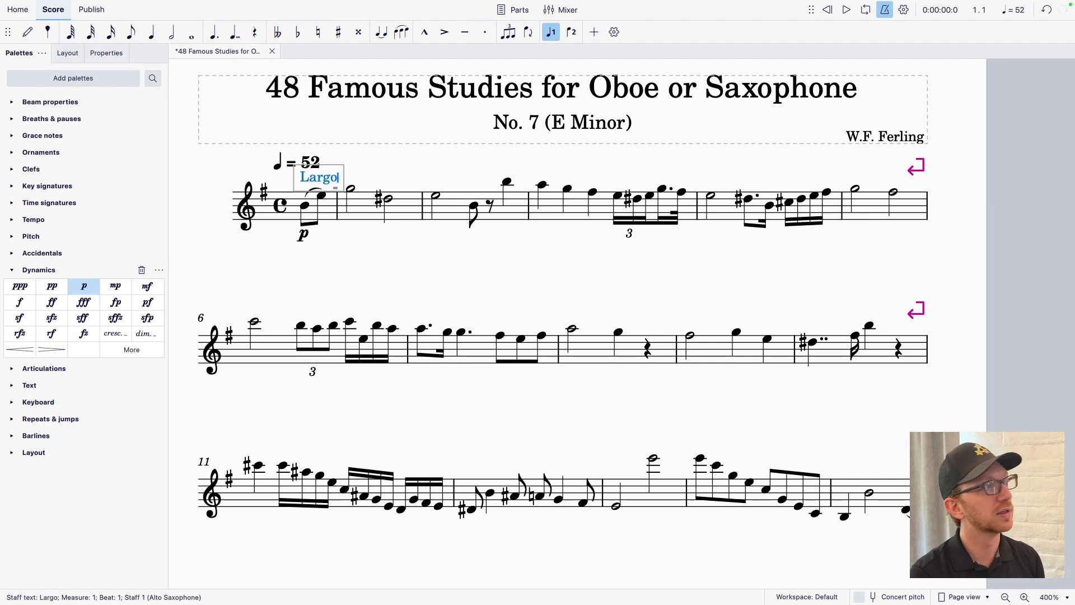
left_click(352, 246)
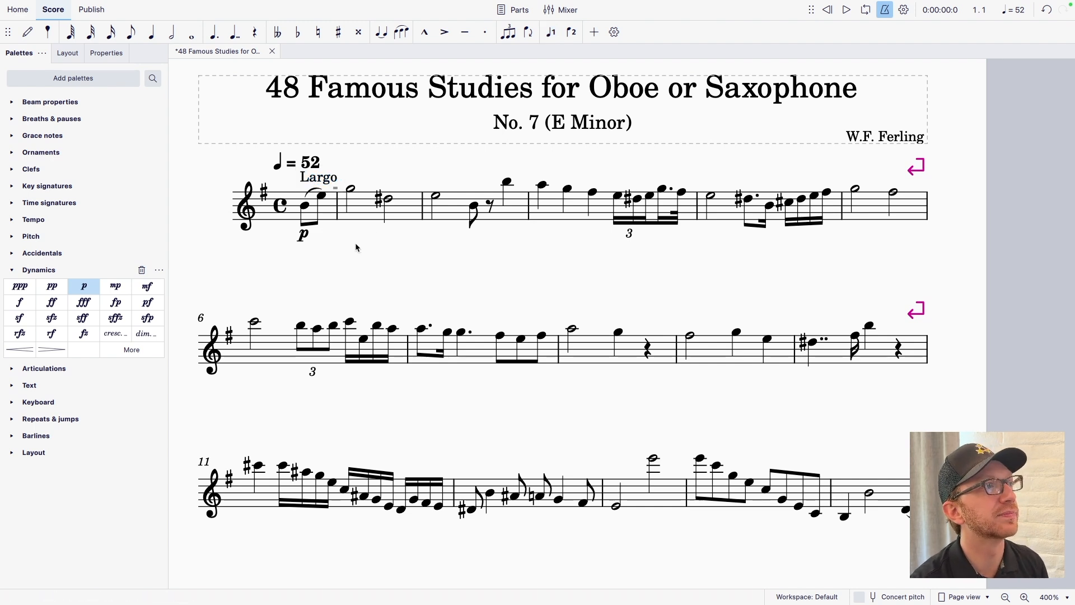
Step: Reposition the Largo text and the tempo marking so that Largo sits directly above the quarter note = 52
mouse_move(331, 185)
left_mouse_down()
mouse_move(314, 168)
mouse_move(325, 154)
mouse_move(318, 192)
left_mouse_up()
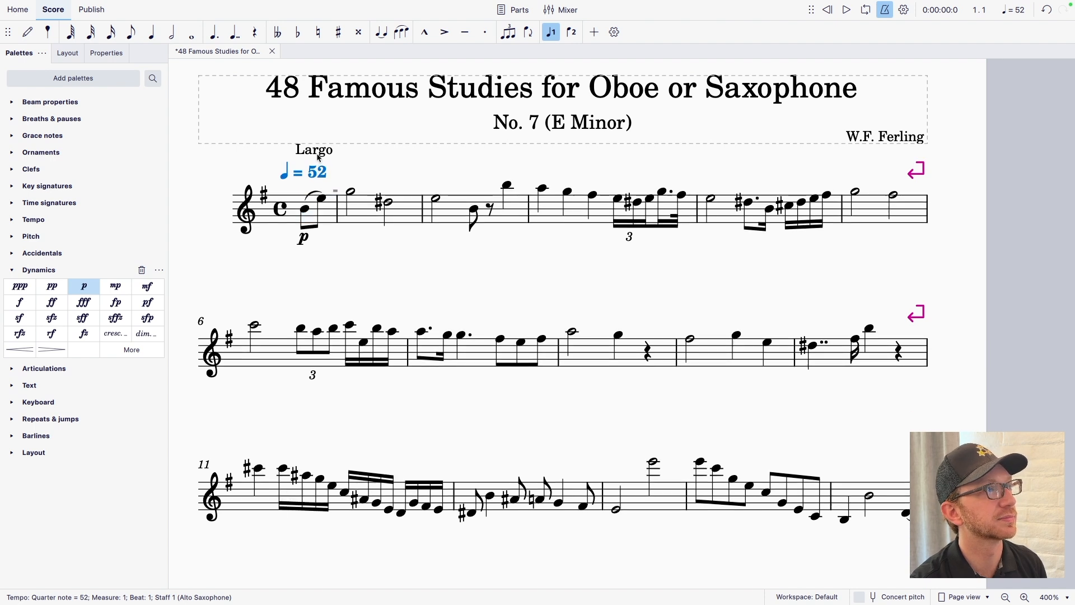
left_click(318, 160)
left_click(363, 254)
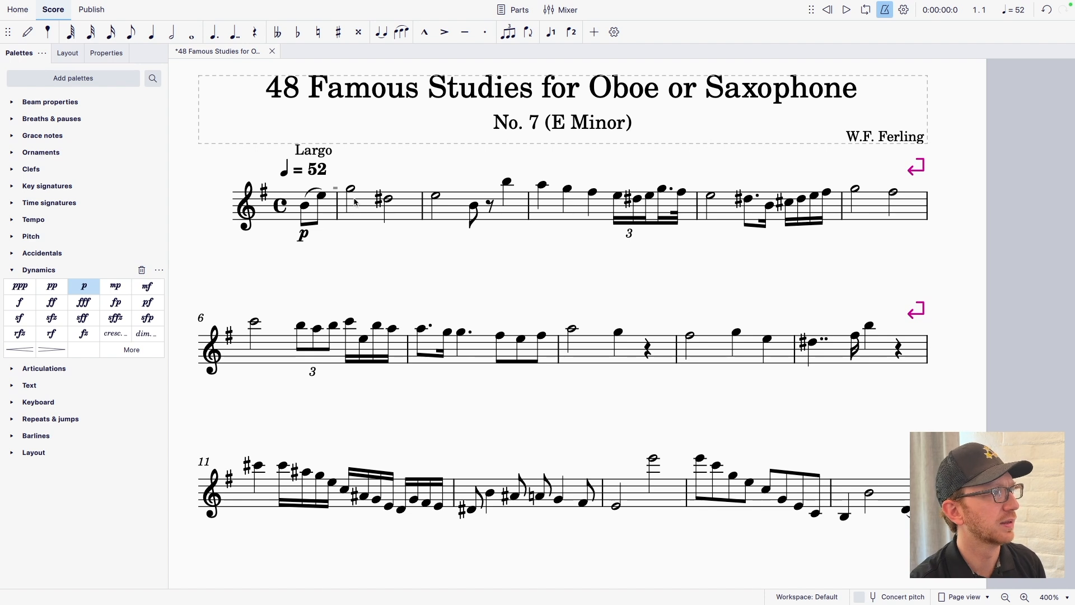
Step: Add a trill to the half note D♯5 on beat 3 of measure 1
left_click(389, 200)
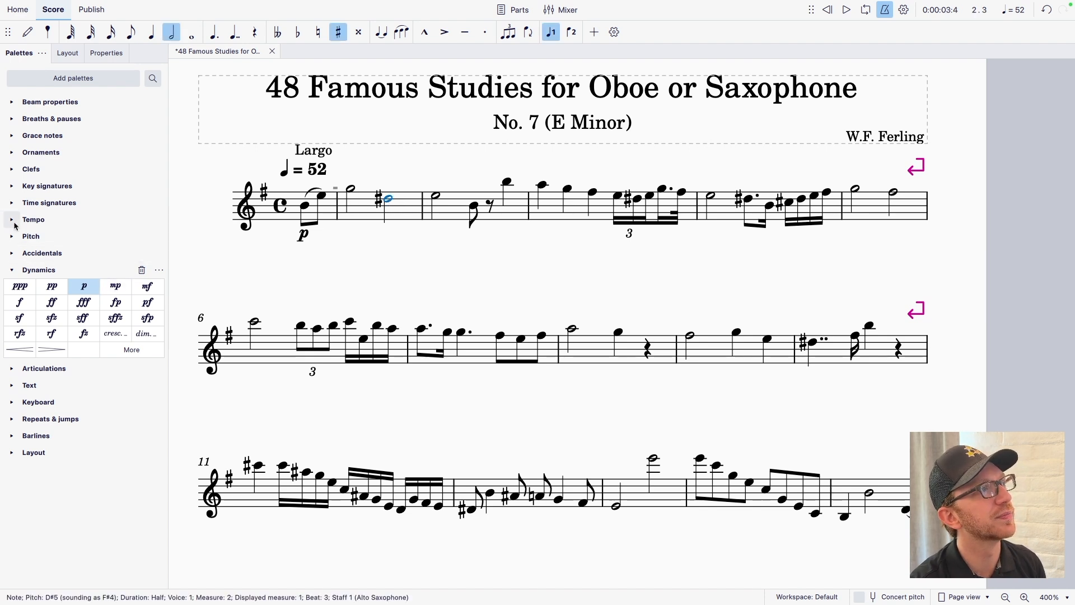
left_click(12, 153)
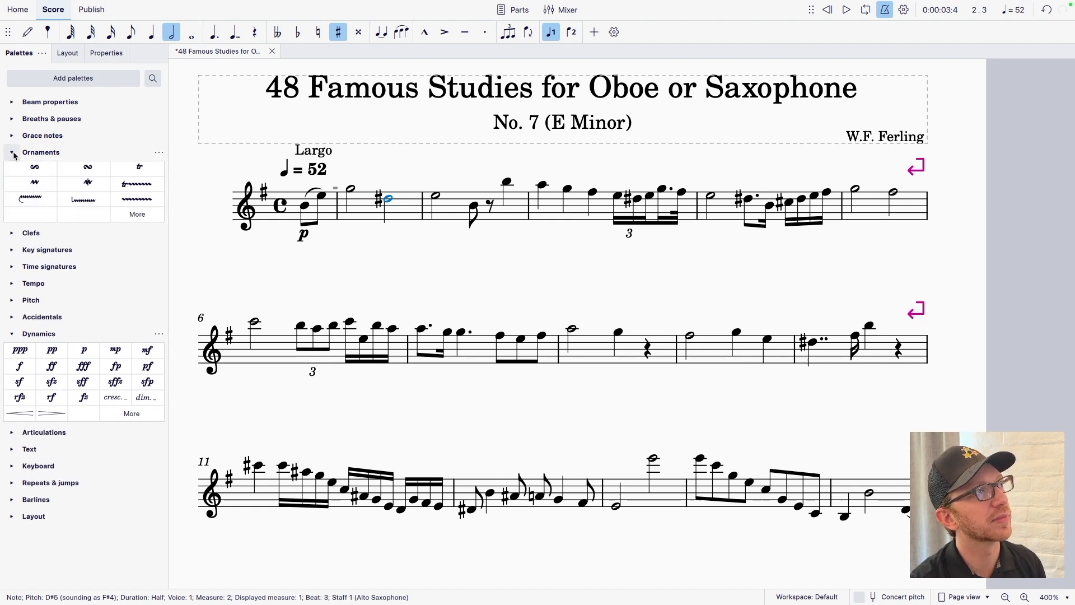
left_click(140, 168)
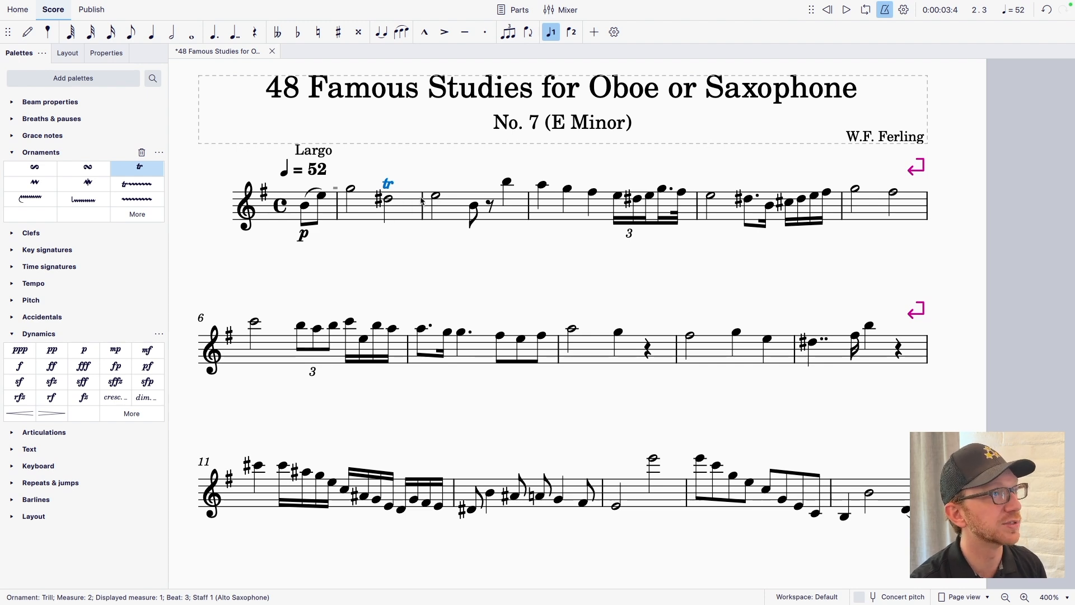
Step: Add two 16th grace notes after the trilled D♯5 in measure 1
left_click(440, 197)
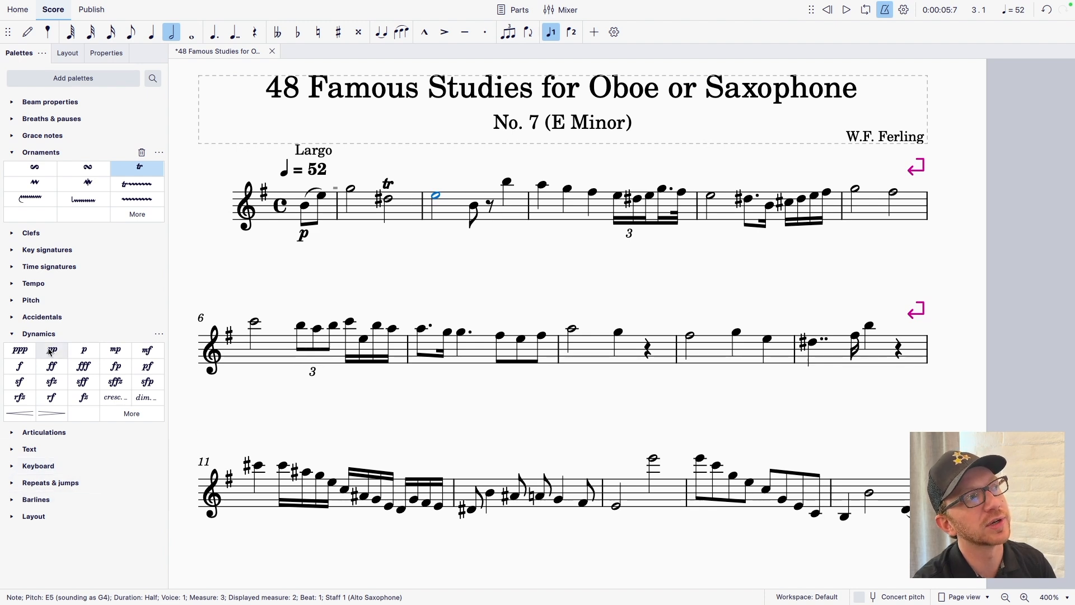
left_click(13, 136)
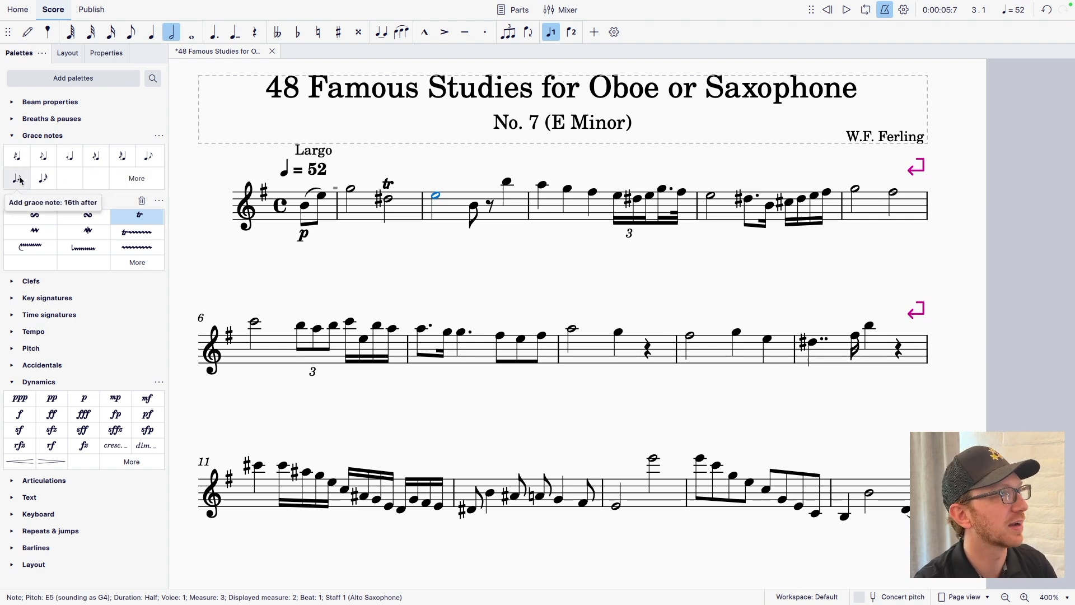
left_click(389, 198)
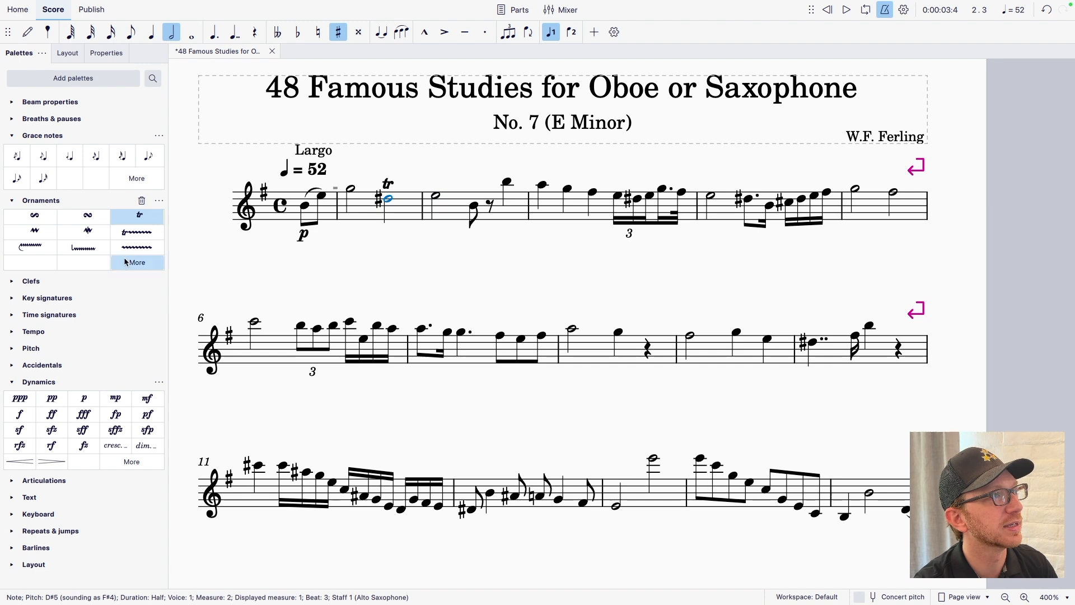
left_click(17, 179)
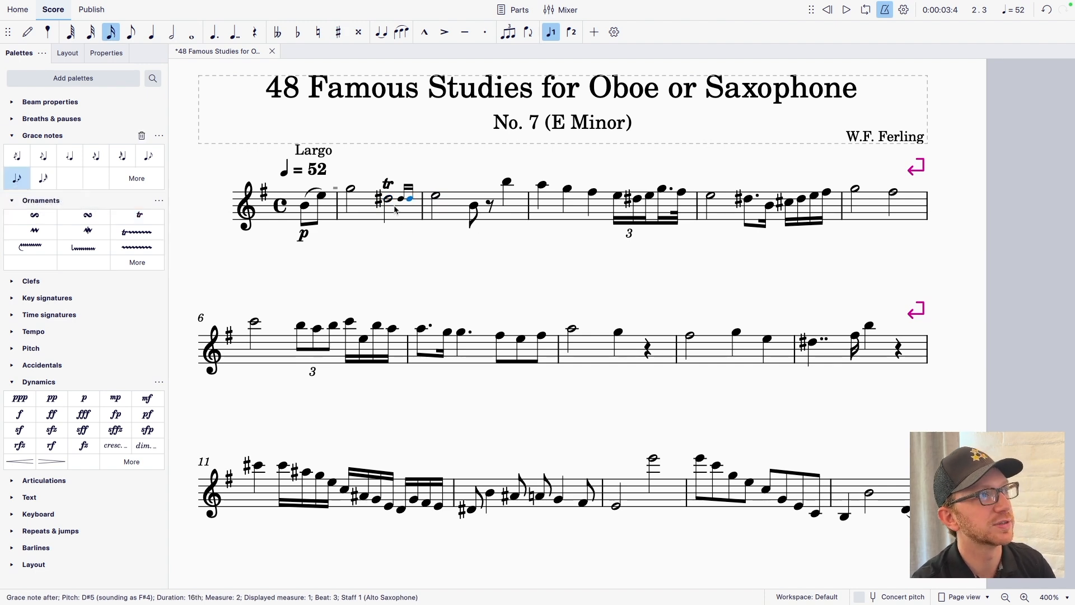
Step: Lower the first of measure 1's two grace notes to C♯5 and slur it to the second grace note
left_click(400, 199)
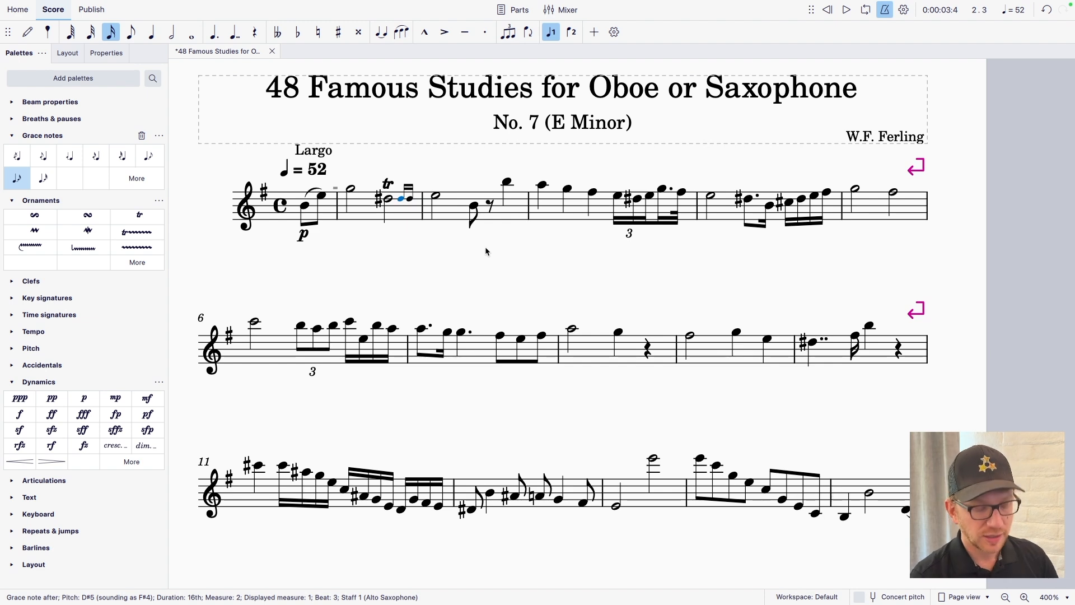
key("Down")
key("Down")
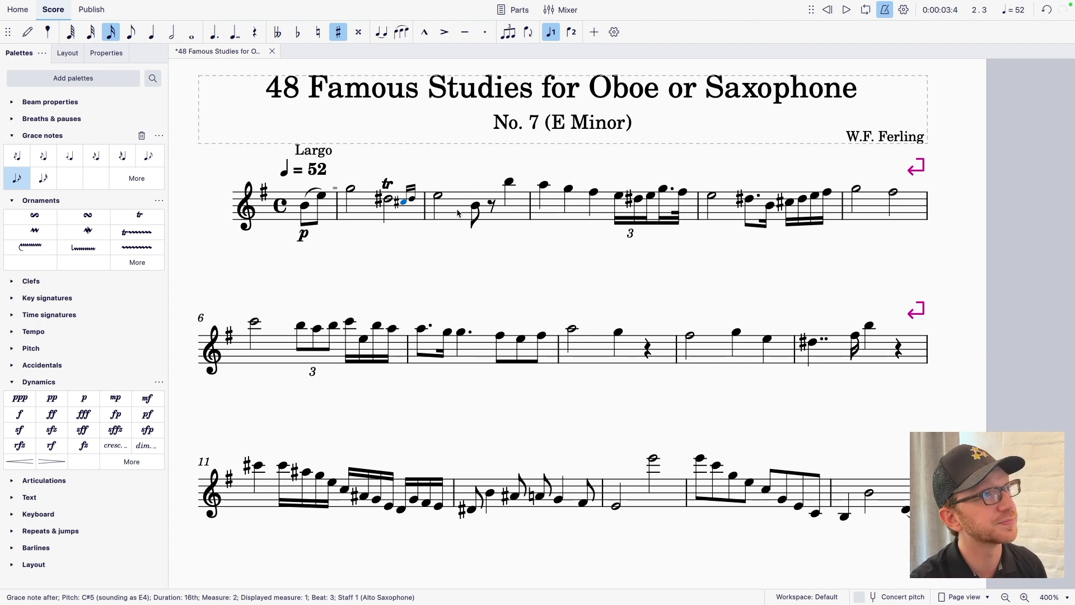
key("s")
key("Escape")
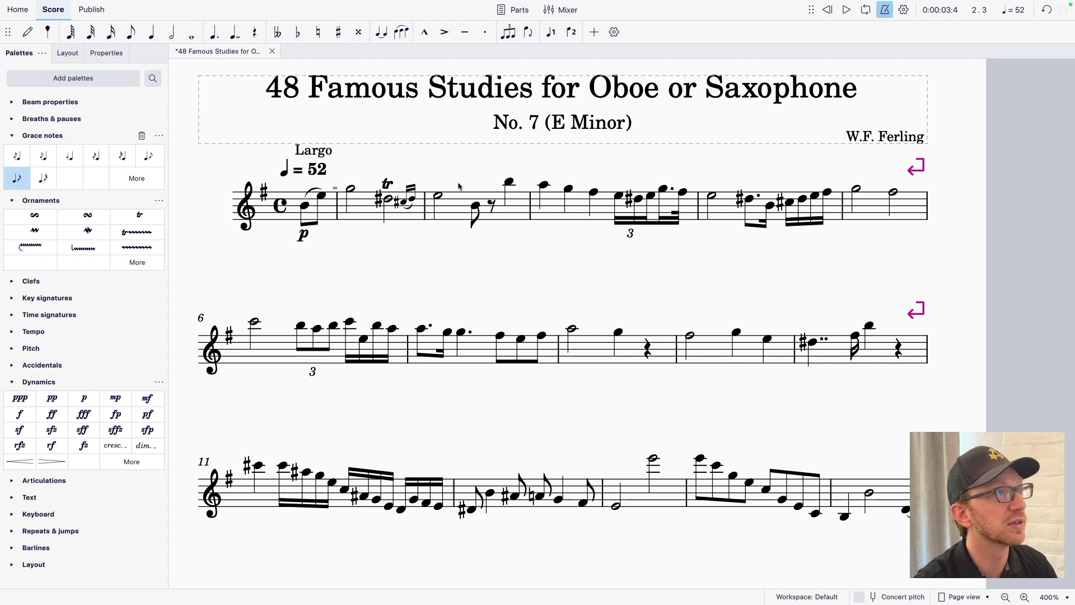
Step: Slur E5 to B4 in measure 2, and slur measure 2's B5 through to the last triplet note, E5, in measure 3
left_click(442, 195)
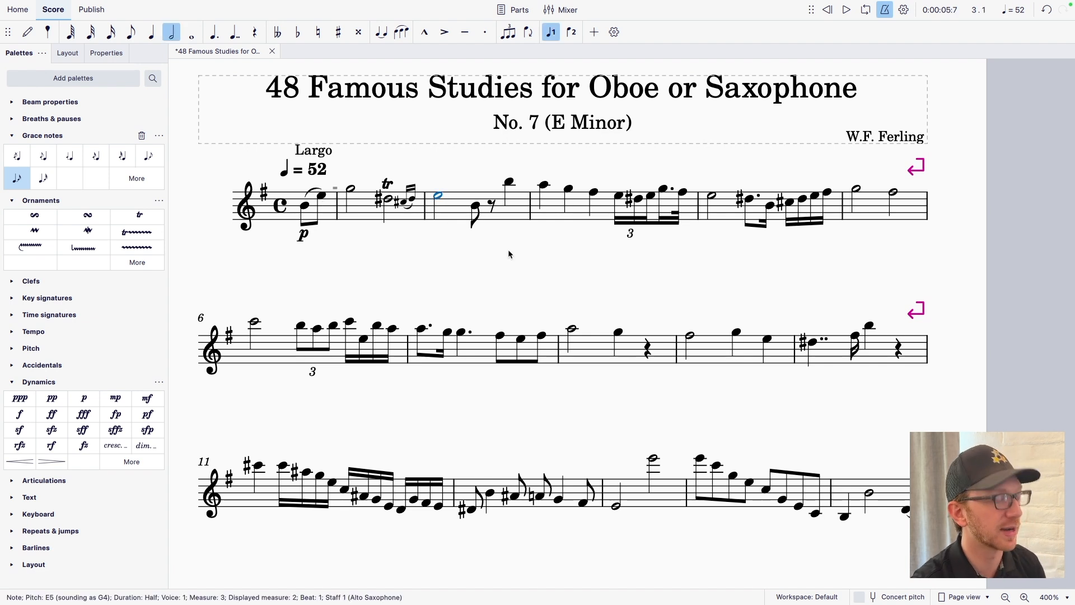
key("s")
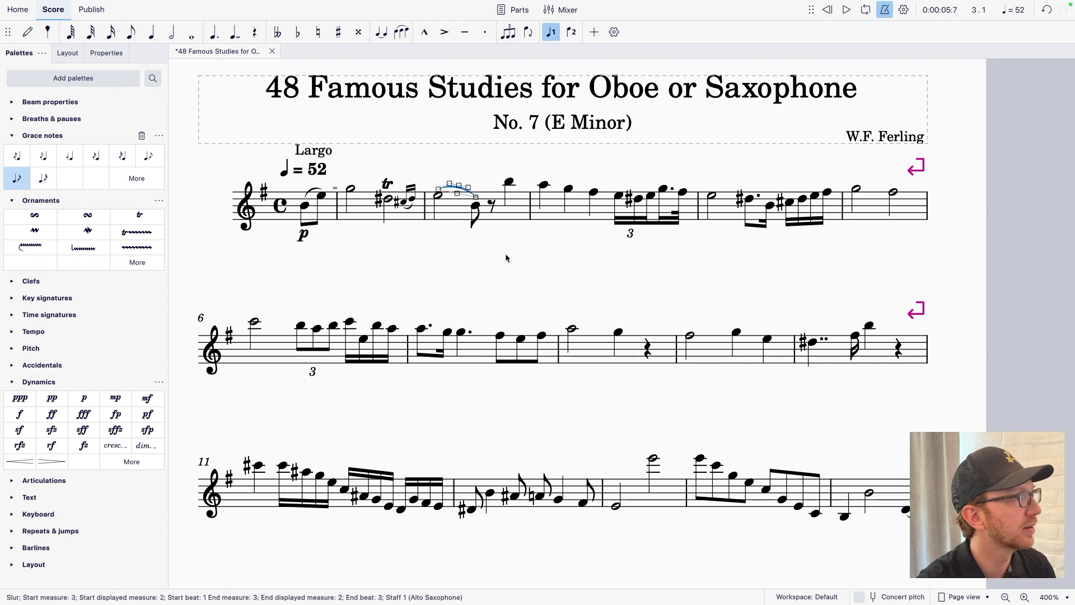
left_click(510, 182)
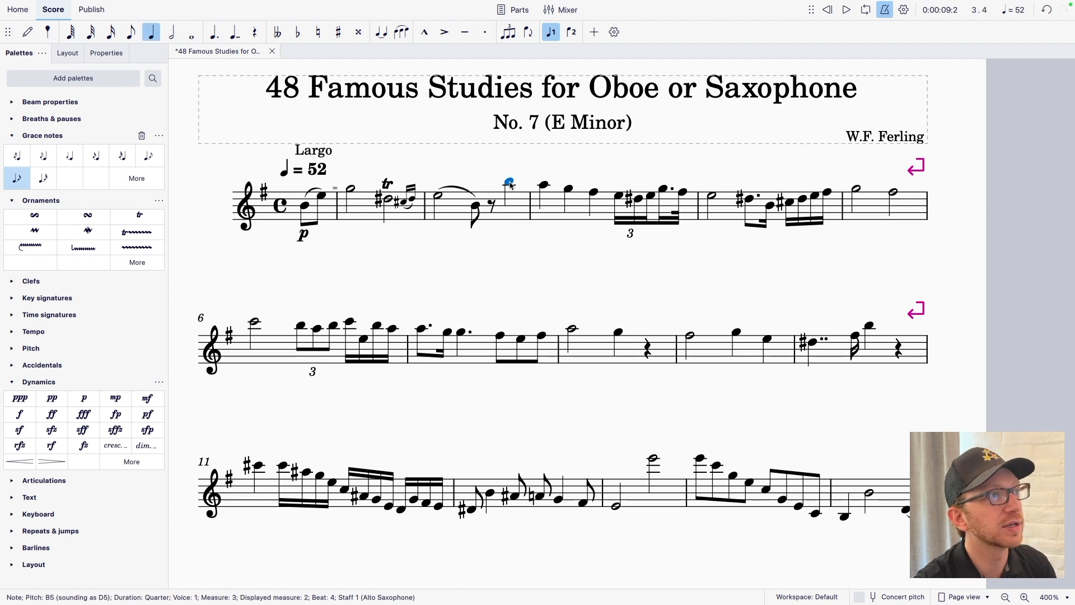
left_click(651, 198, "shift")
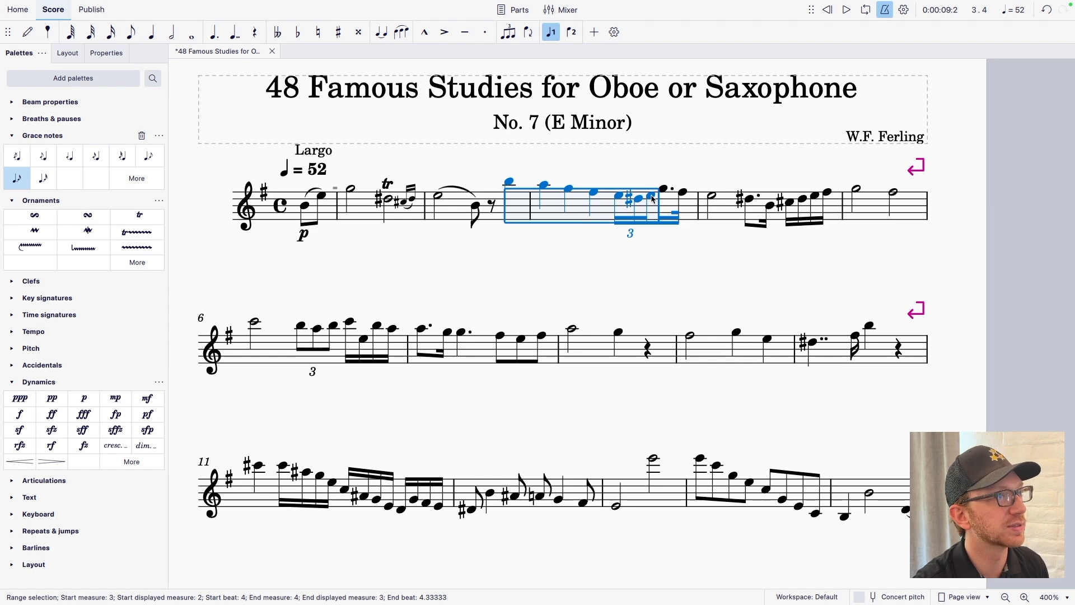
key("s")
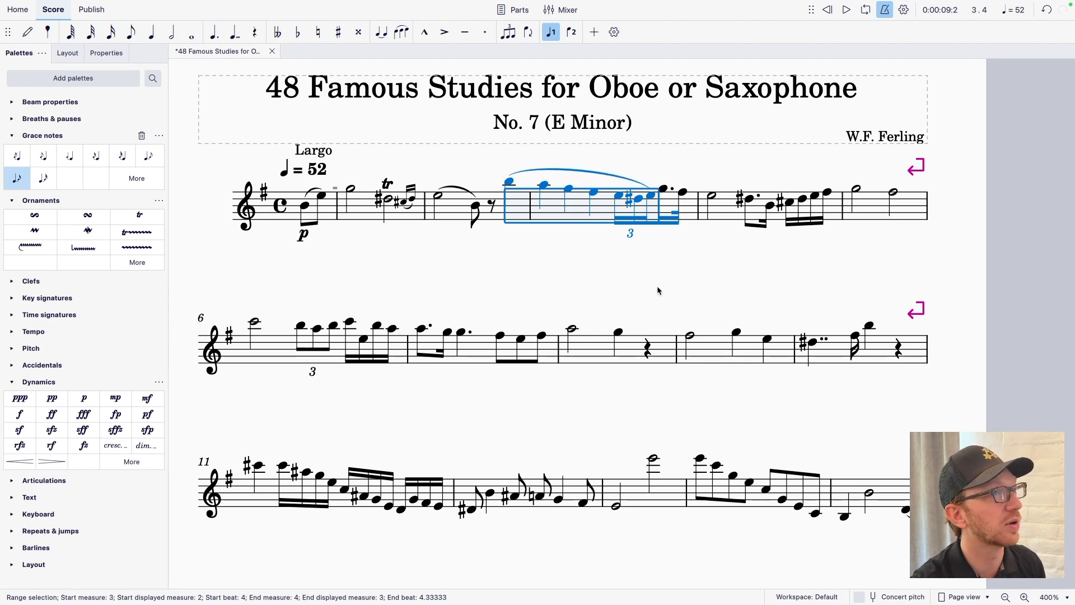
key("Escape")
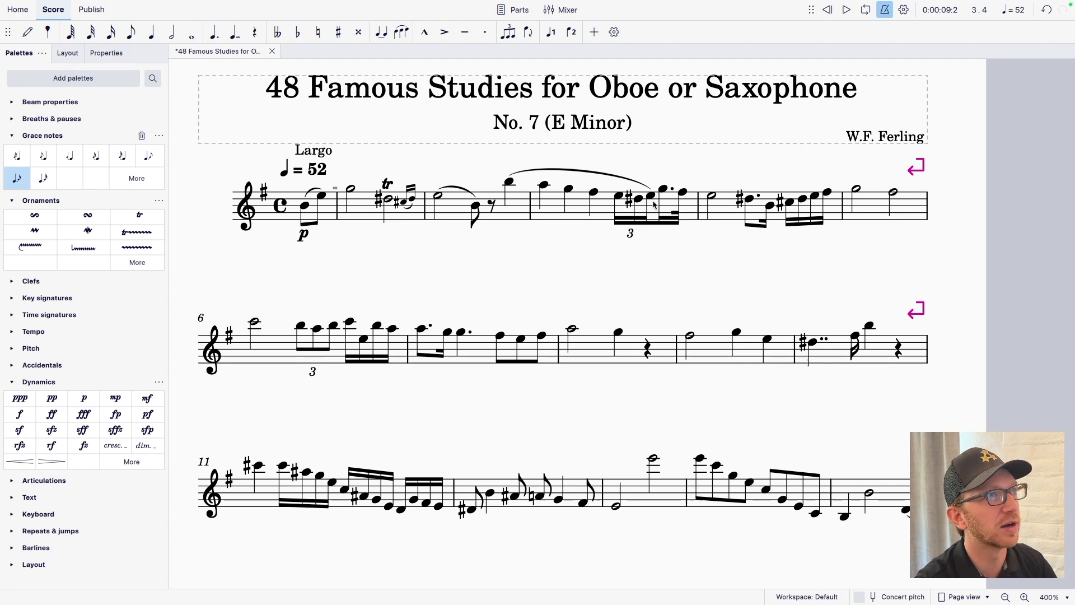
Step: In measure 4, slur the half note E5 to the D♯5, and slur the 16th-note B4 through to the final F♯5
left_click(713, 198)
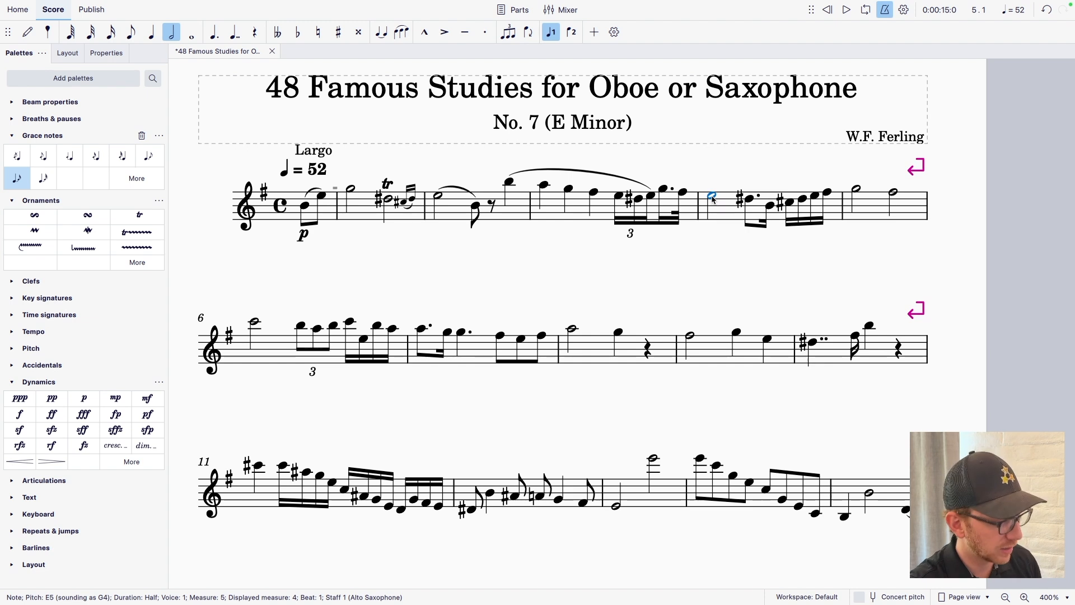
key("s")
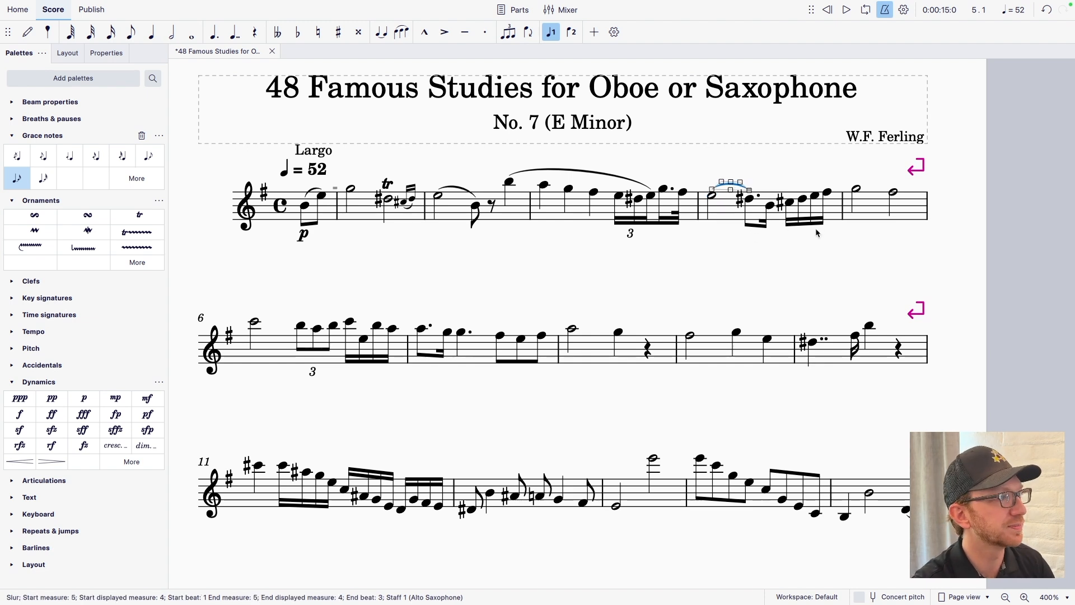
left_click(772, 206)
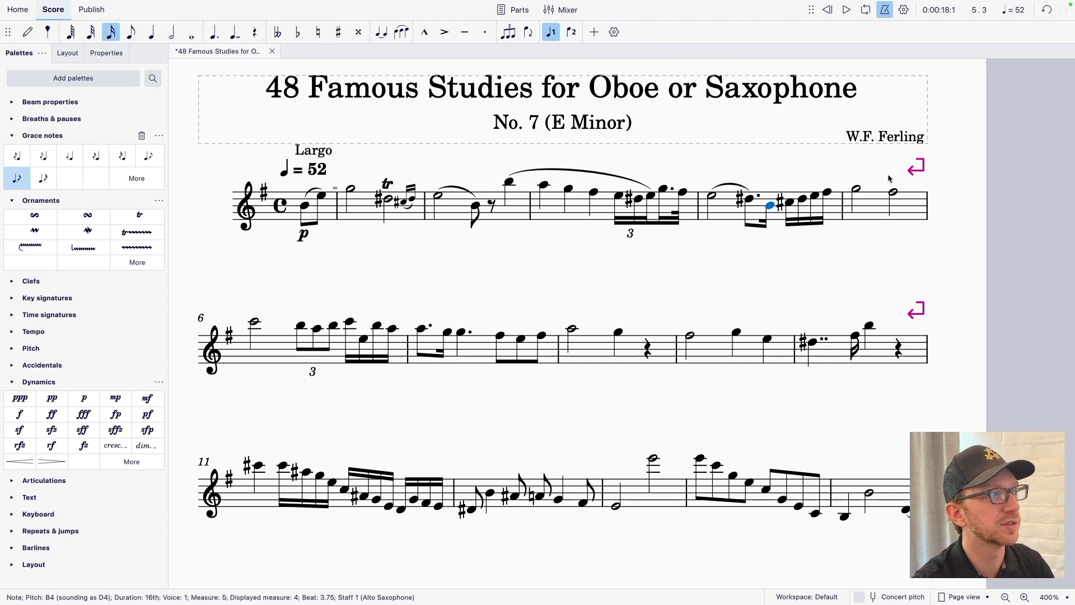
left_click(828, 196, "shift")
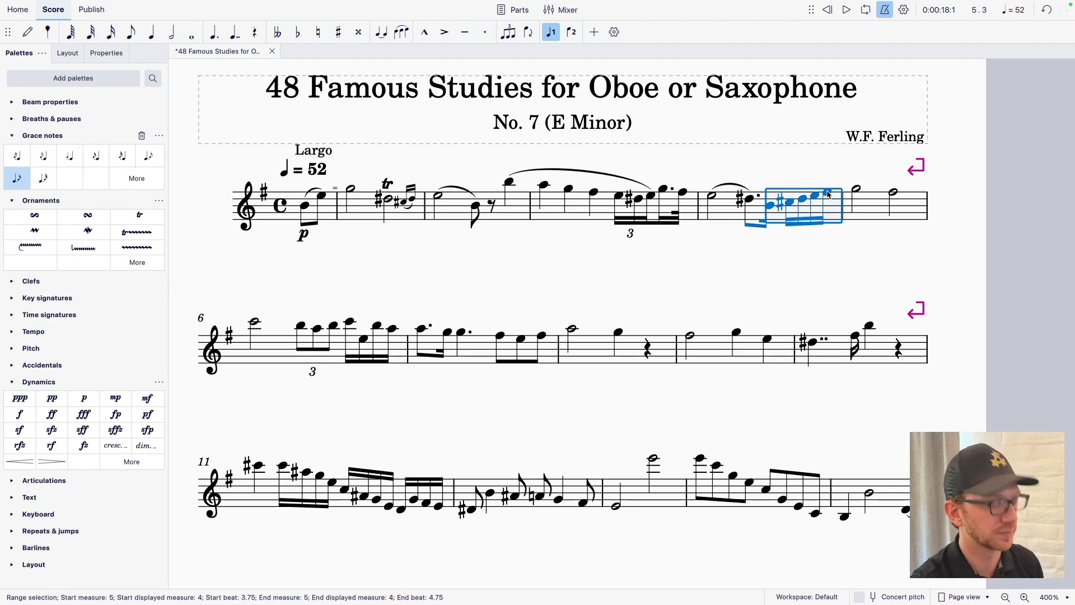
key("s")
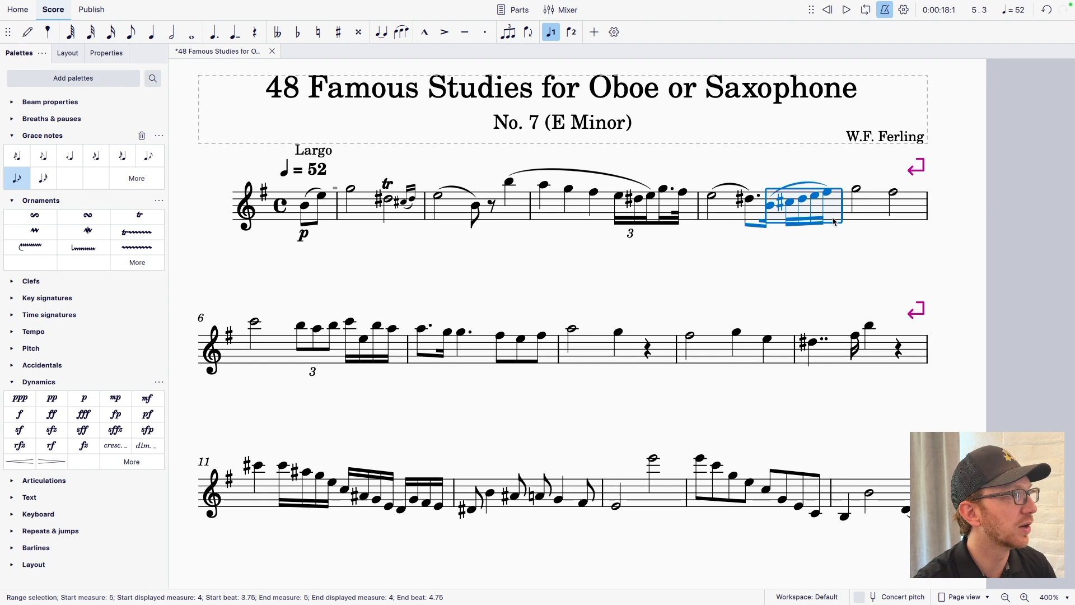
Step: Add a crescendo hairpin under beat 4 of measure 3, from the triplet's E5 to the last F♯5
left_click(620, 198)
left_click(683, 193, "shift")
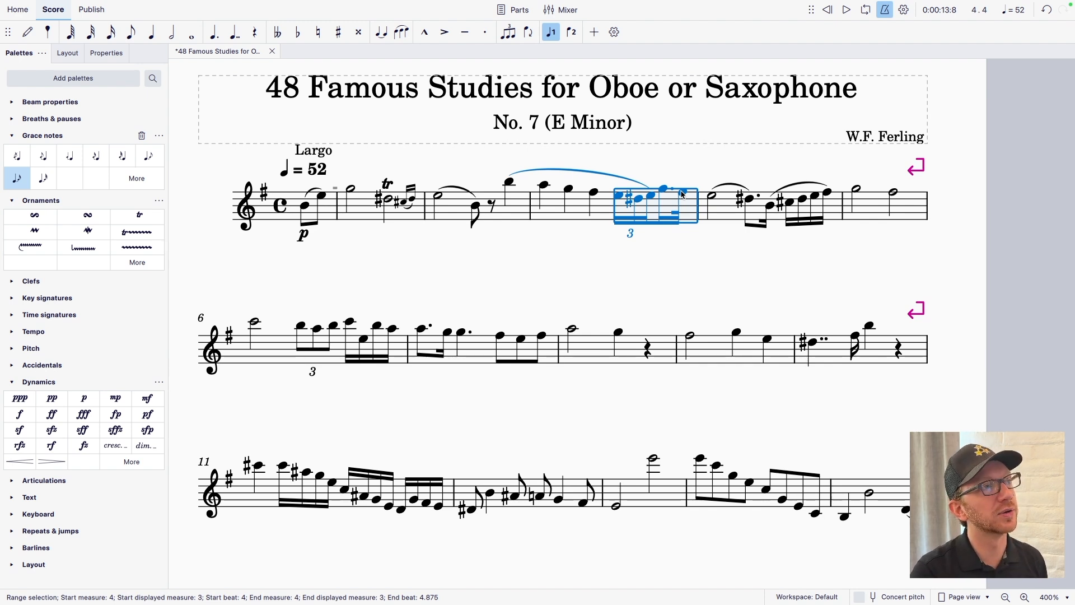
key("shift+comma")
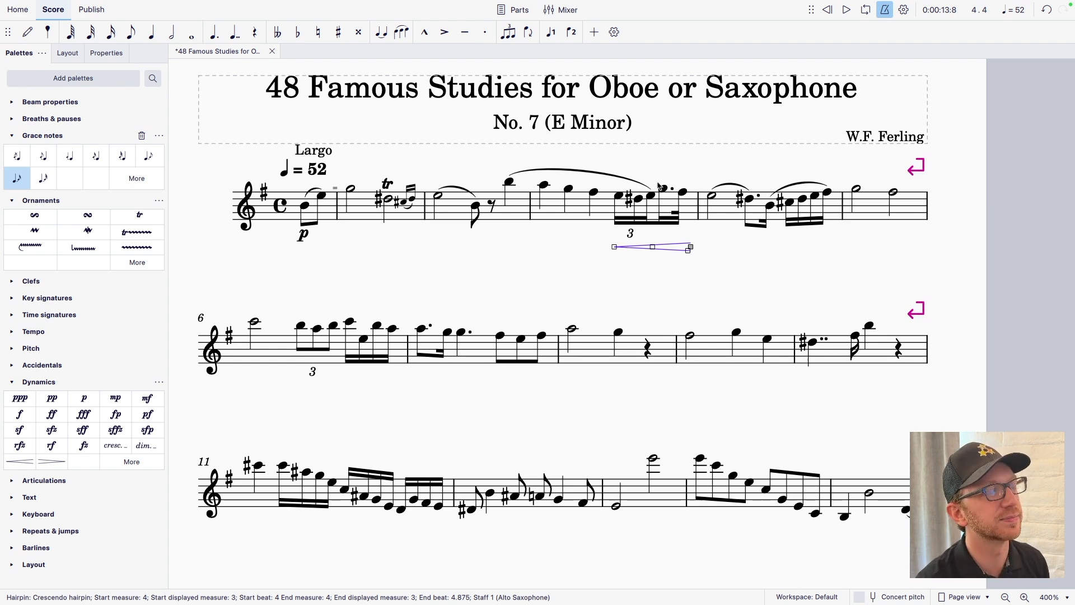
key("Escape")
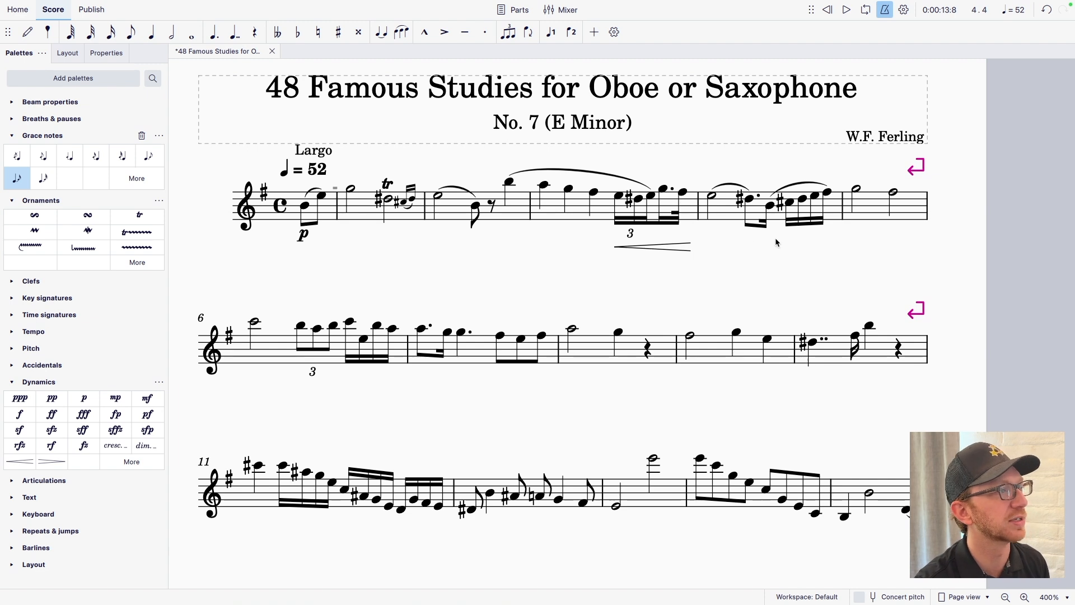
Step: Add the expression text "cresc." below the C♯5 on beat 4 of measure 4
left_click(789, 204)
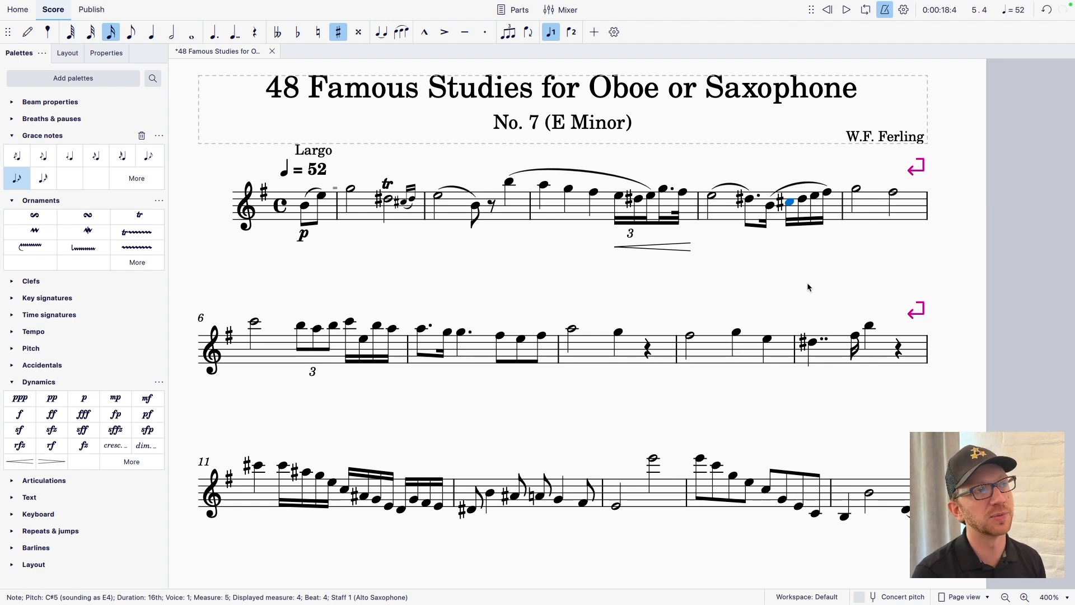
key("ctrl+e")
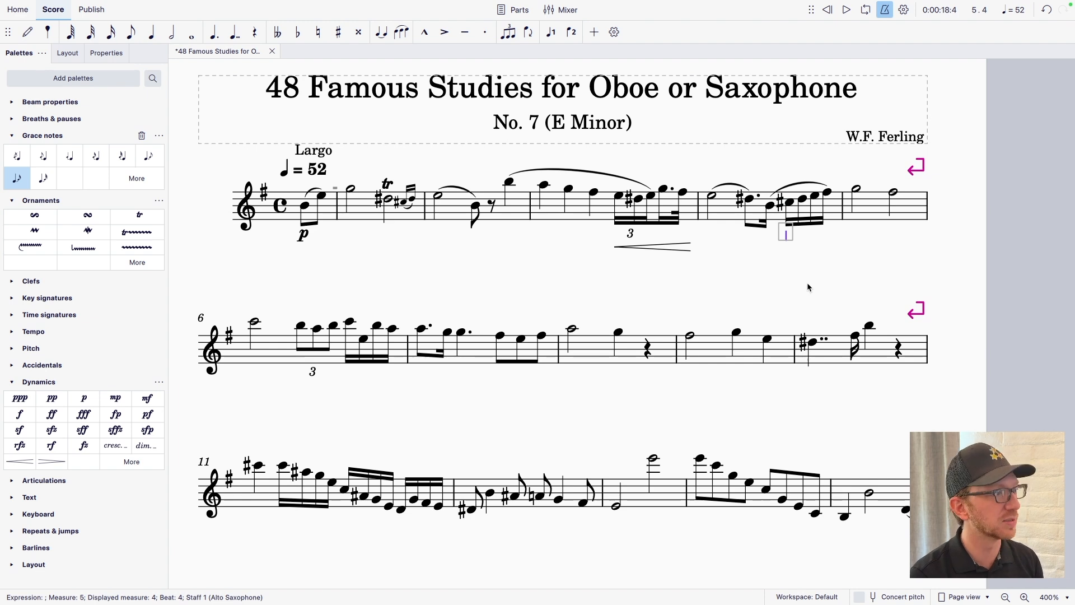
type("cresc.")
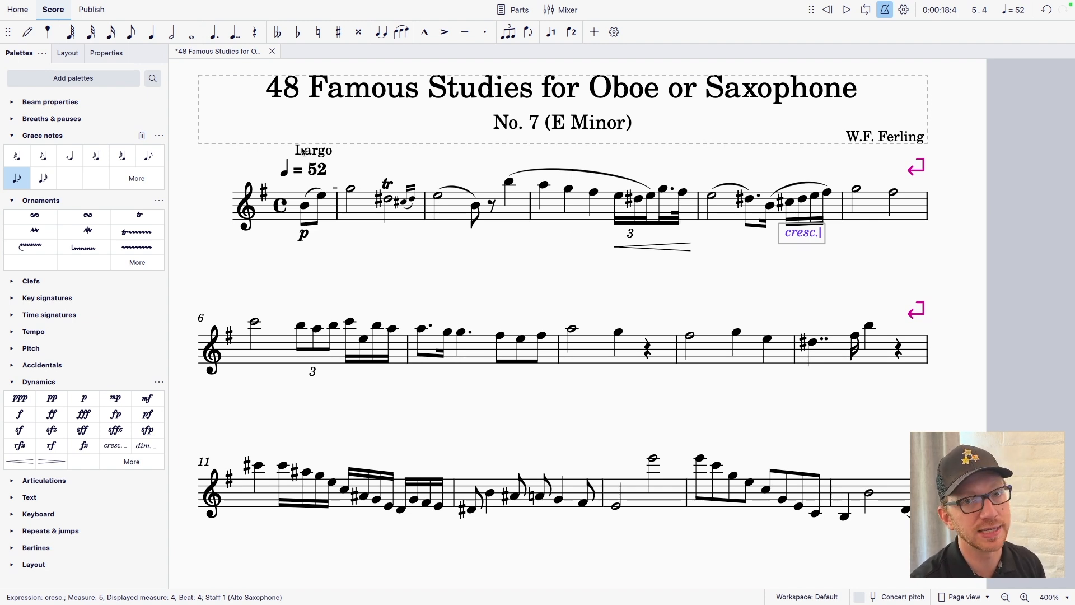
key("Escape")
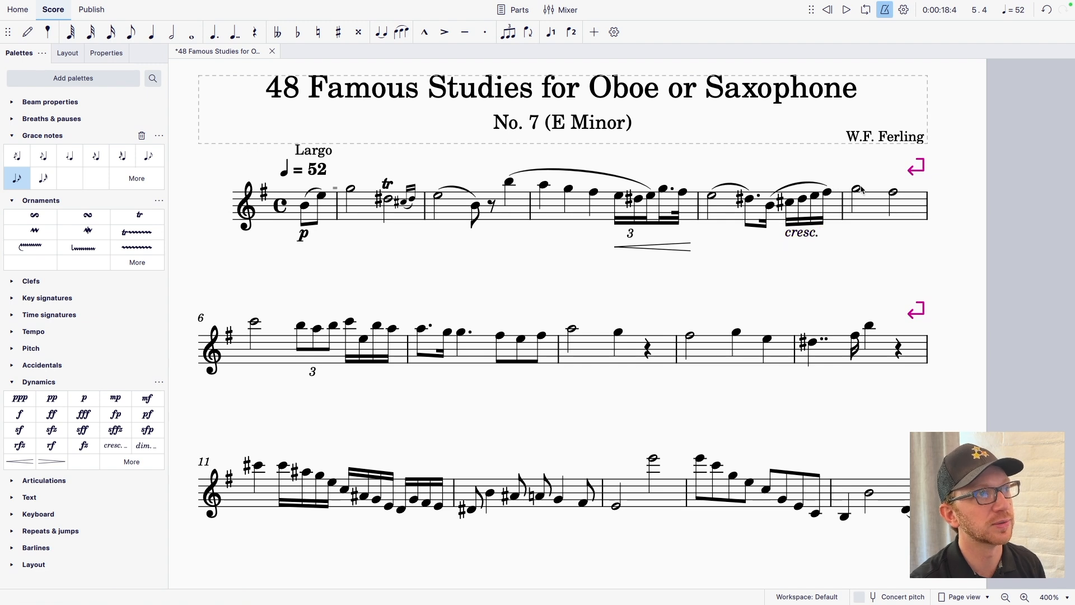
Step: Add a trill to the half note F♯5 on beat 3 of measure 5
left_click(894, 194)
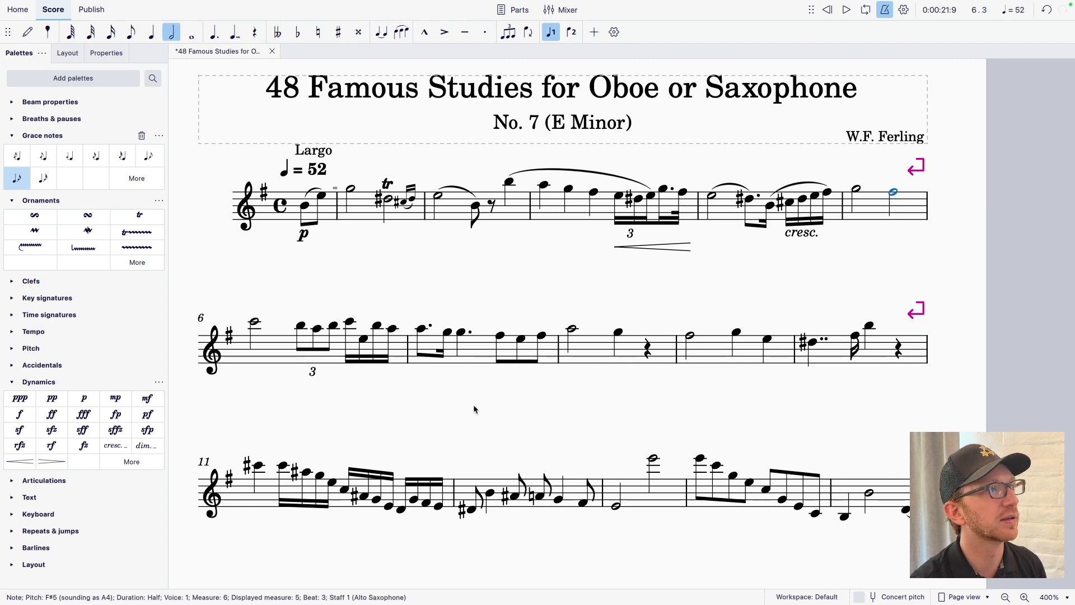
left_click(139, 215)
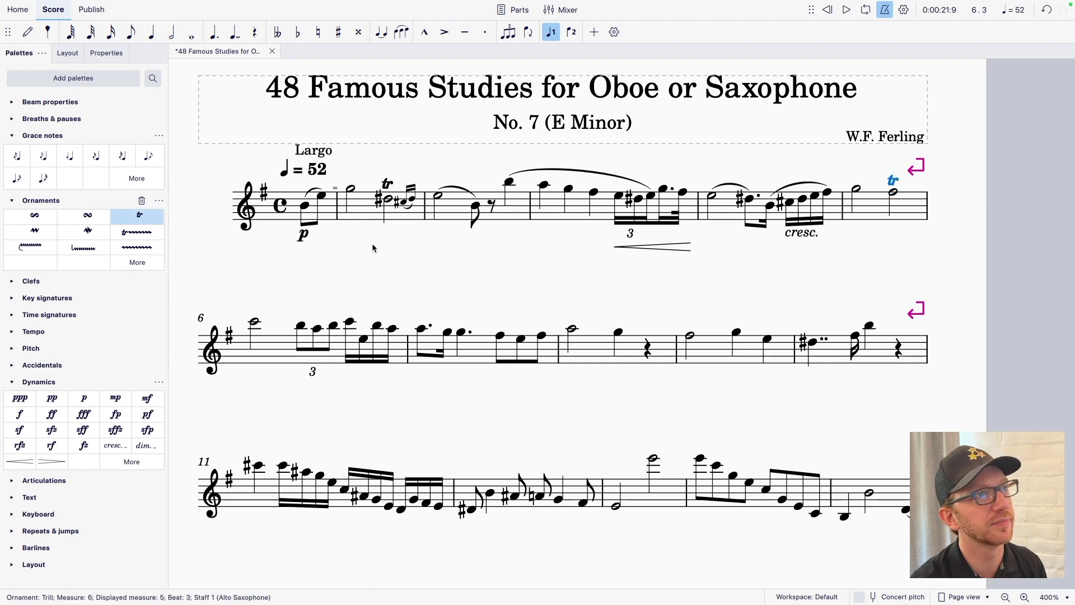
Step: Add two 16th grace notes, E5 and F♯5, after the half note F♯5 on beat 3 of measure 5, and slur them
left_click(895, 193)
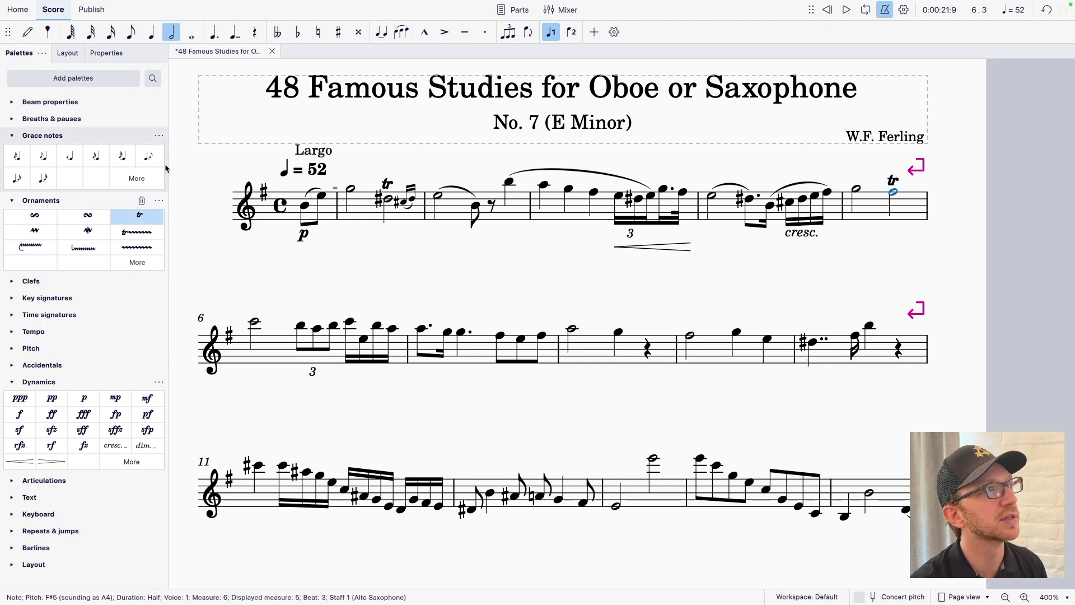
left_click(17, 178)
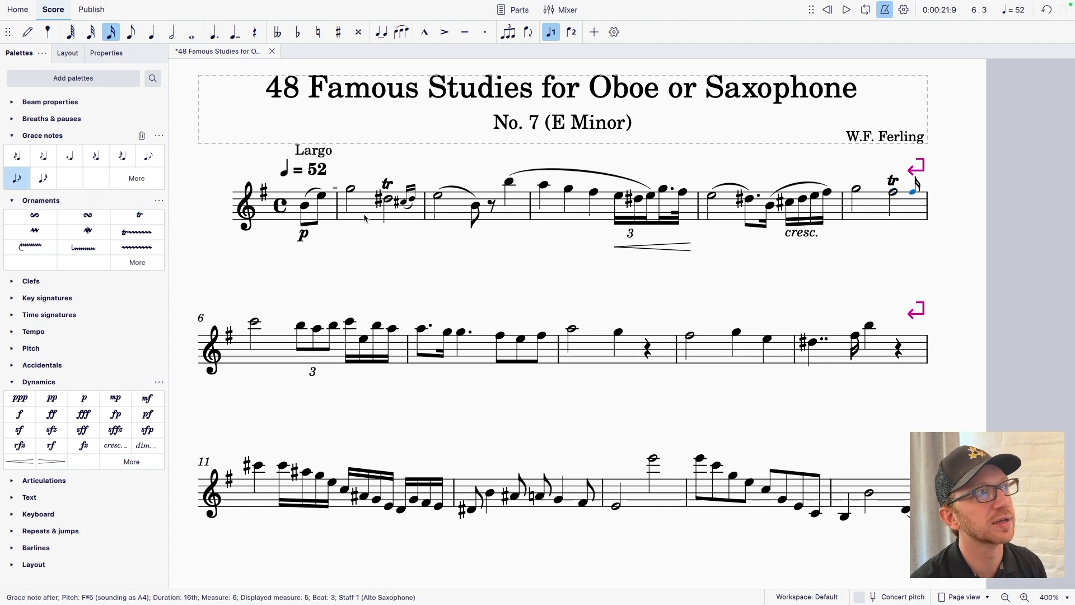
left_click(8, 184)
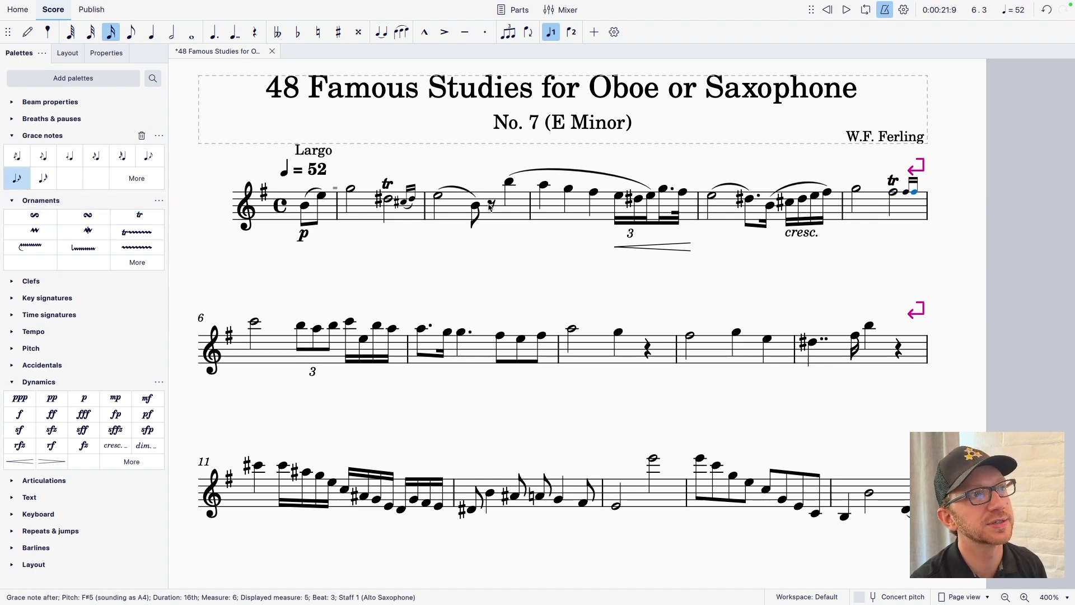
key("Left")
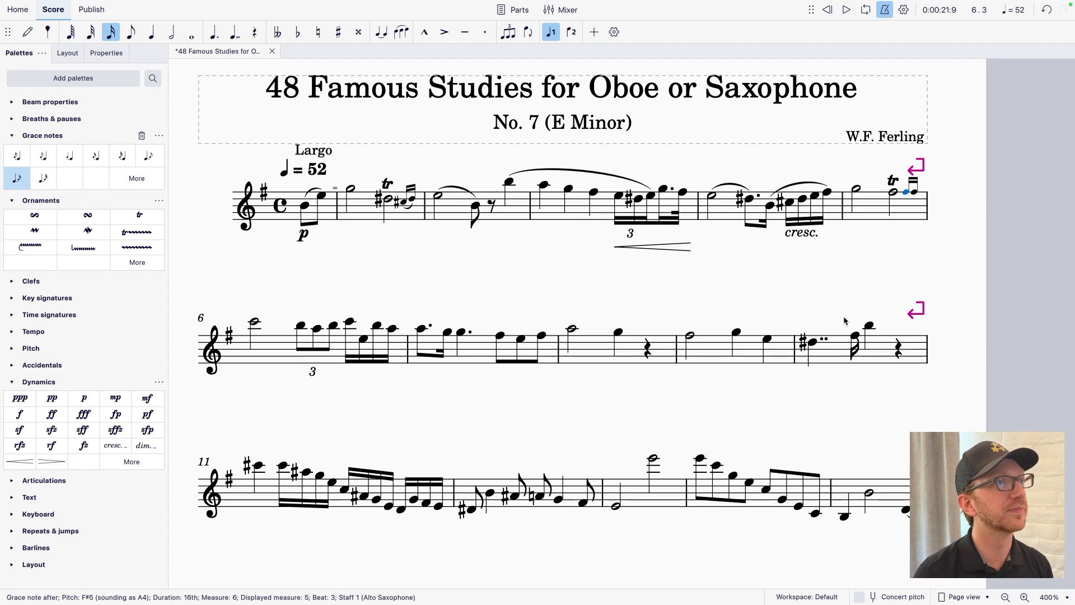
key("Down")
key("Down")
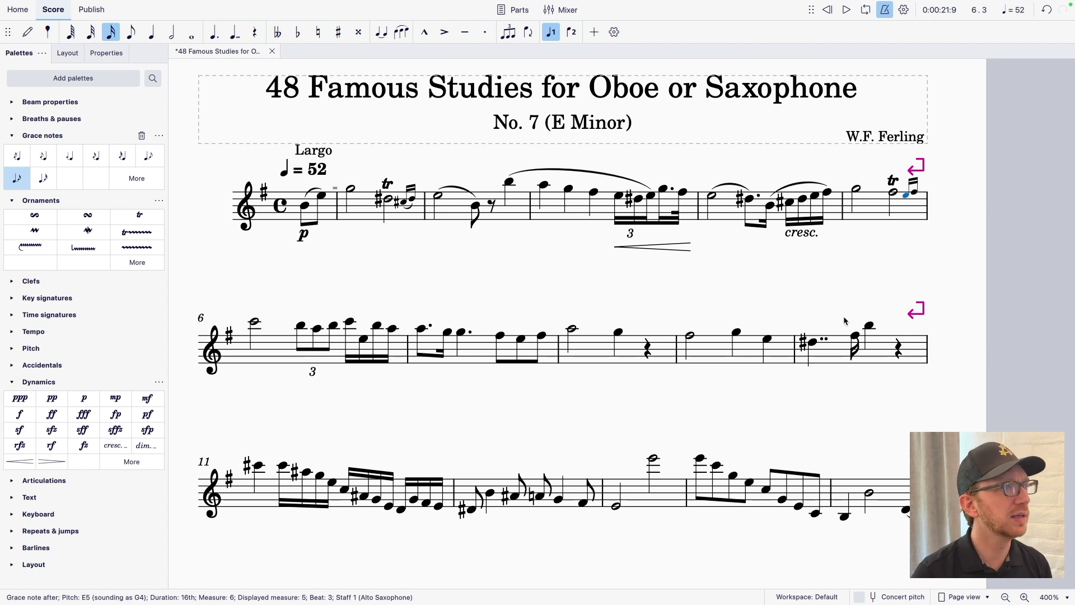
key("s")
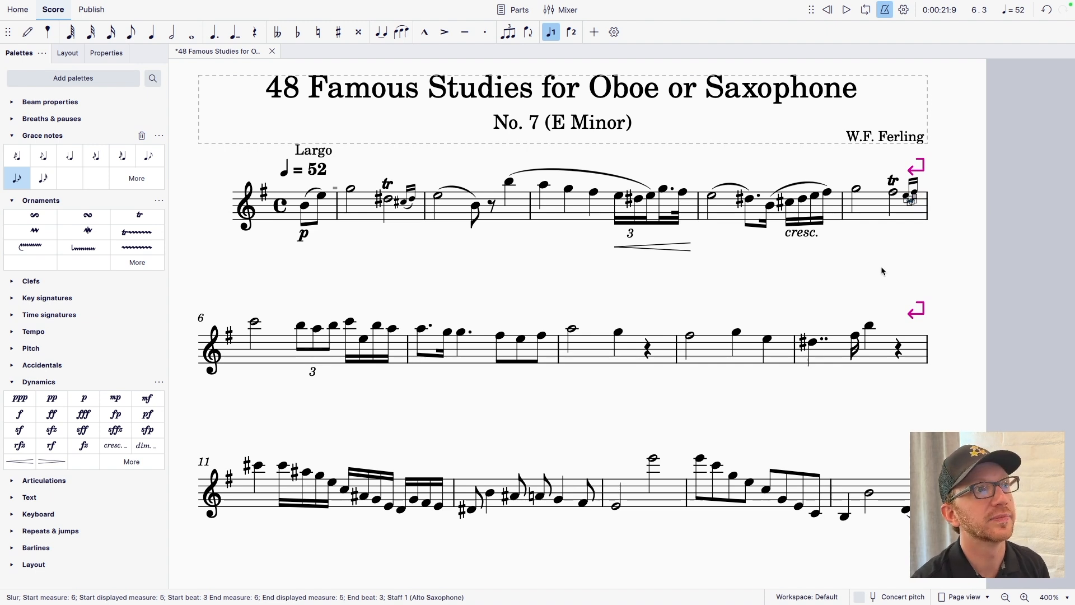
key("Escape")
Step: Add a forte (f) dynamic to the half note C6 on beat 1 of measure 6
key("Right")
key("Right")
key("Right")
key("Right")
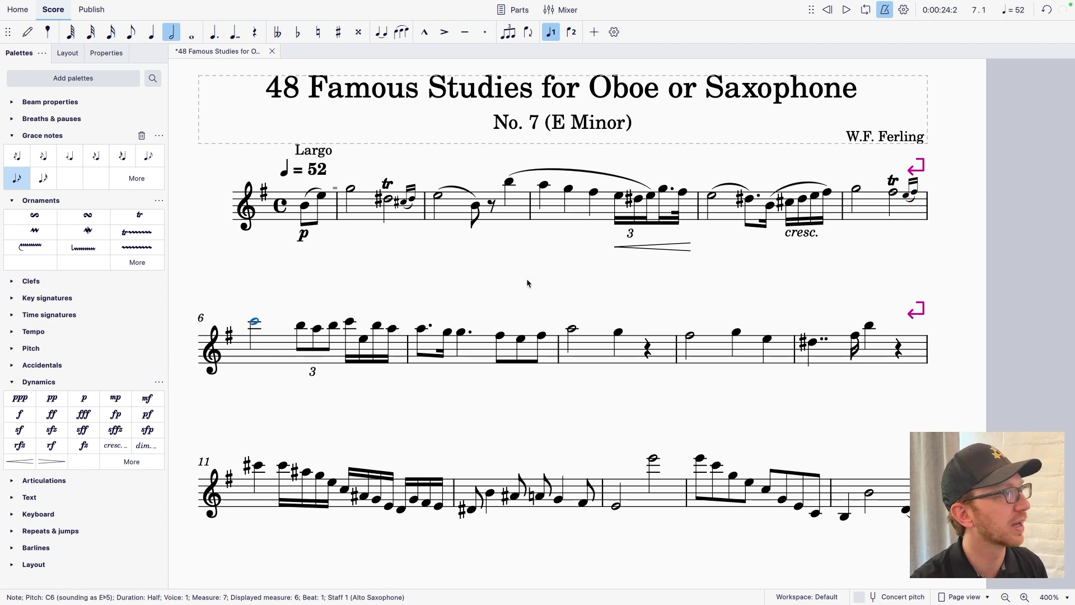
left_click(25, 415)
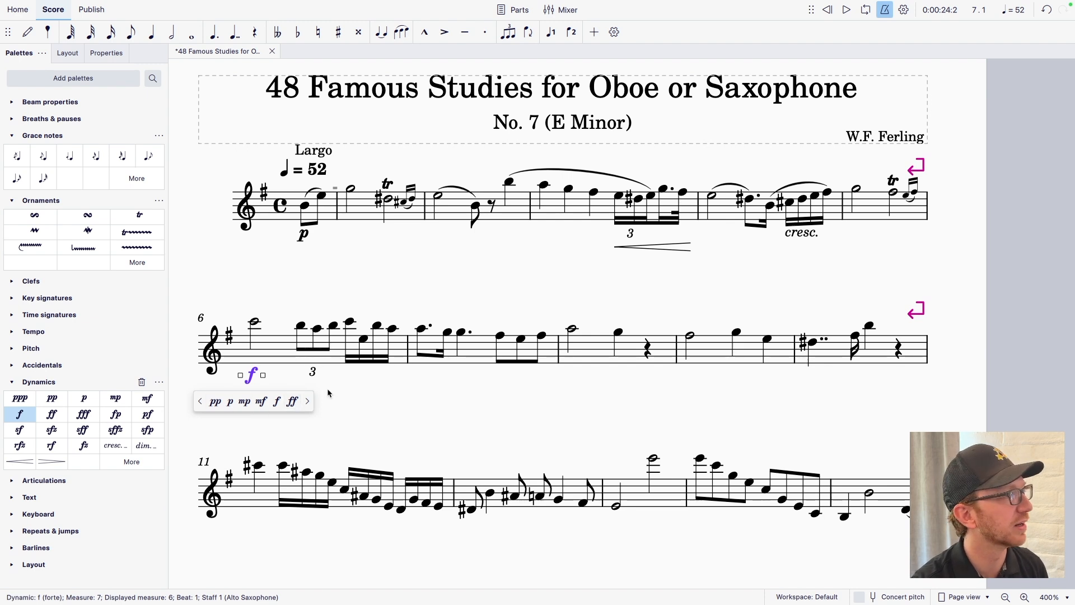
Step: Add a C6 acciaccatura before the triplet B5 on beat 3 of measure 6 and slur it to that B5
left_click(303, 326)
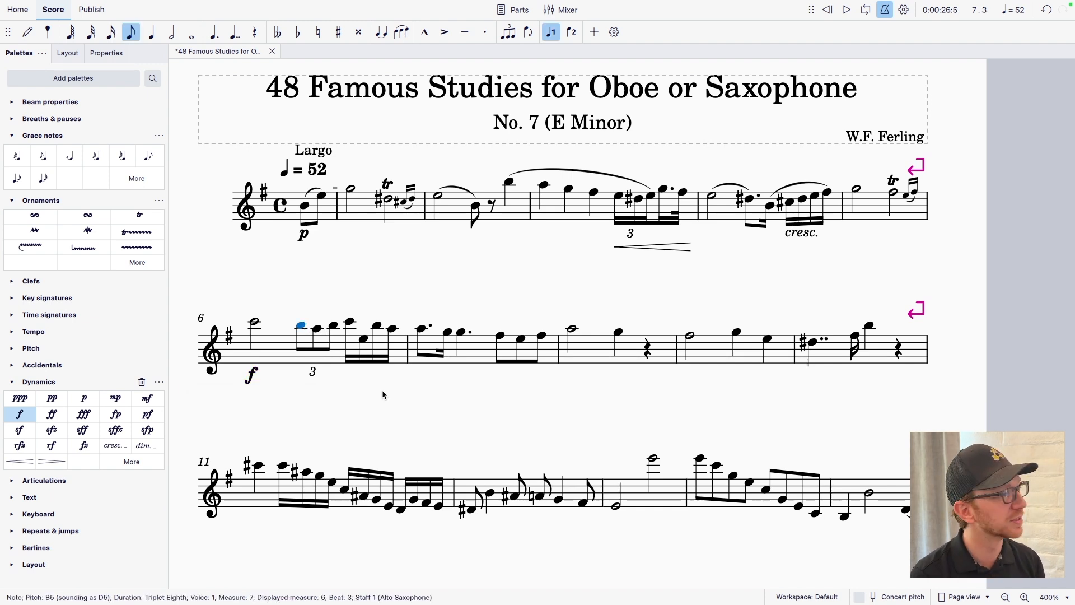
key("slash")
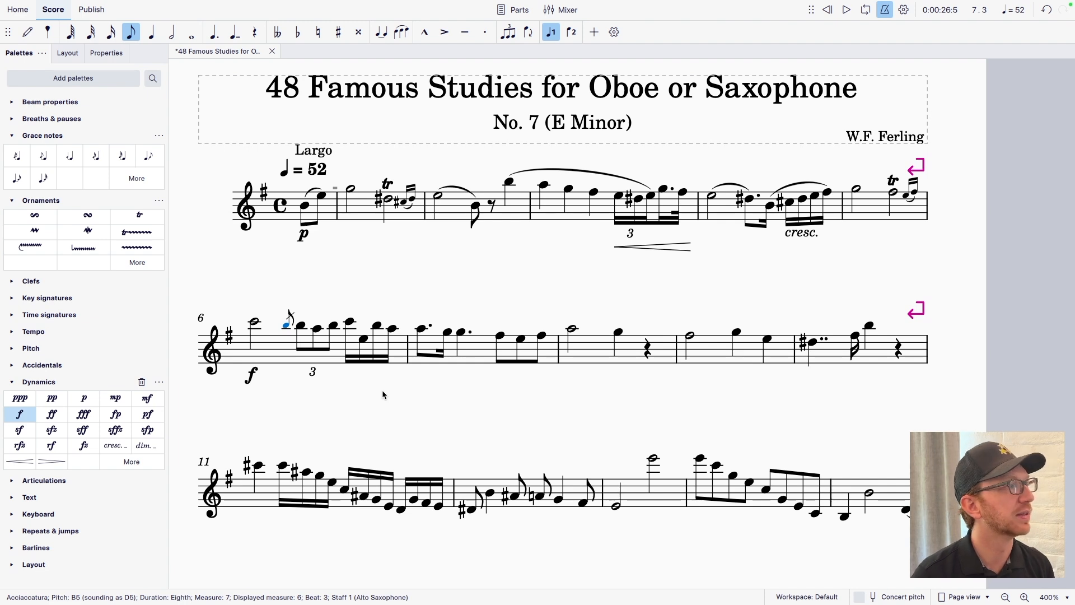
key("Up")
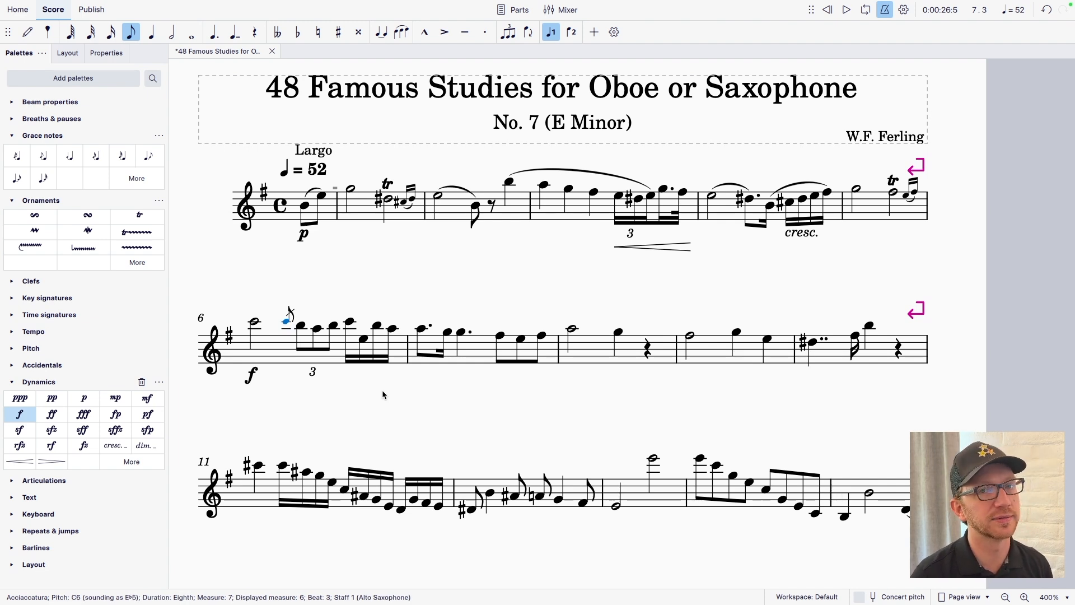
key("s")
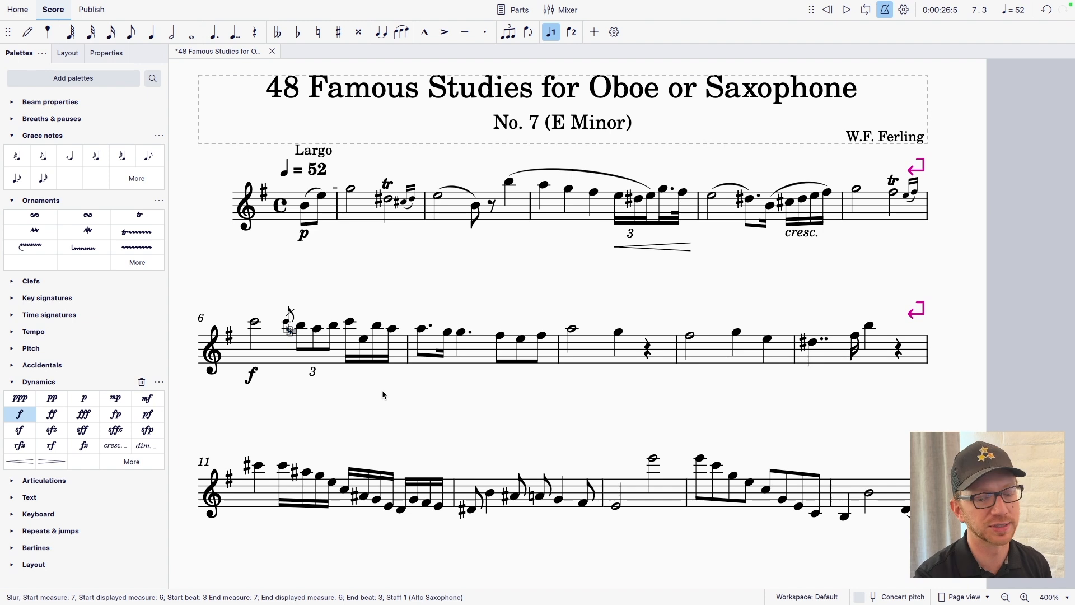
left_click(354, 293)
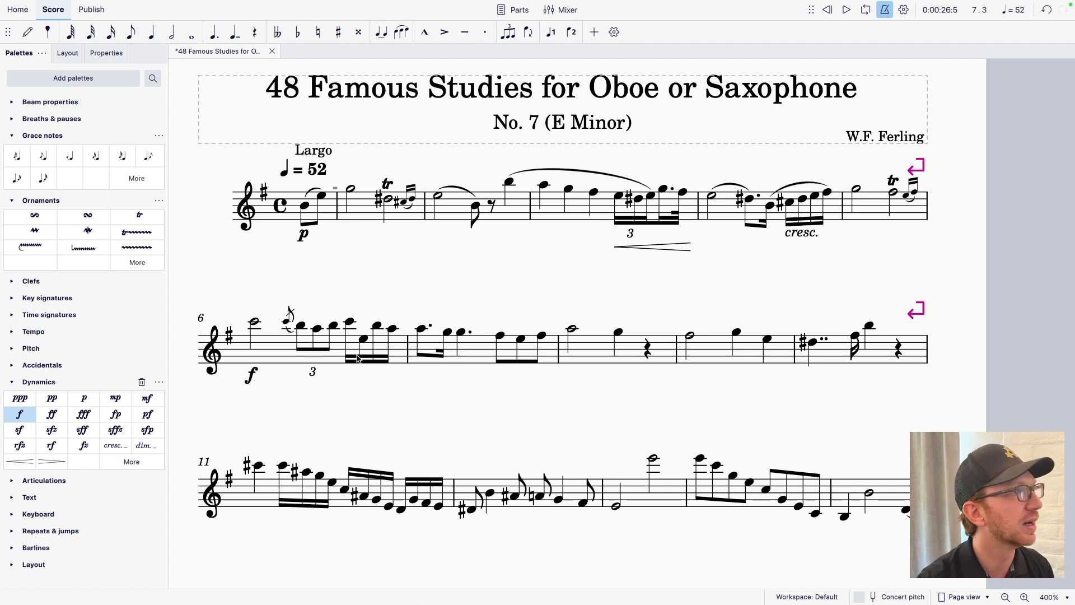
Step: In measure 6, slur the triplet B5 through to the 16th-note C6, and slur the 16th-note E5 through to the final A5
left_click(298, 325)
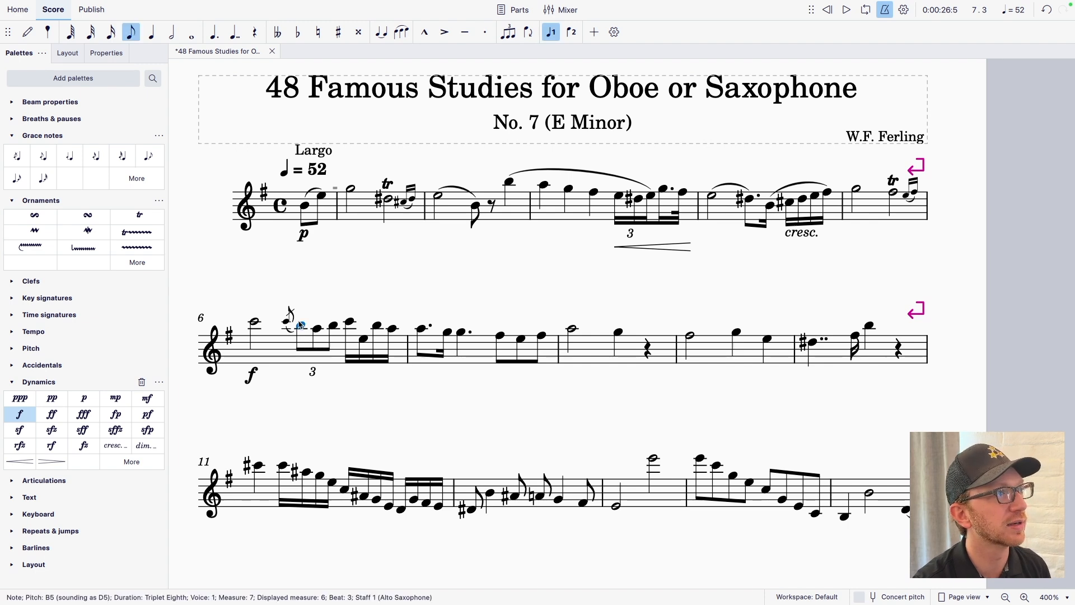
left_click(352, 323, "shift")
key("s")
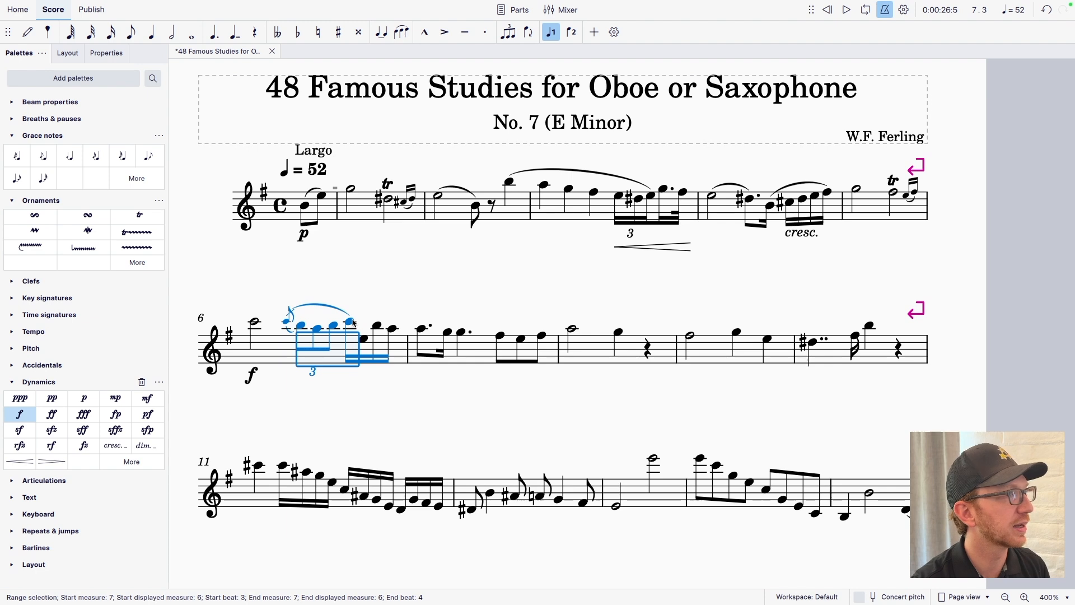
left_click(363, 338)
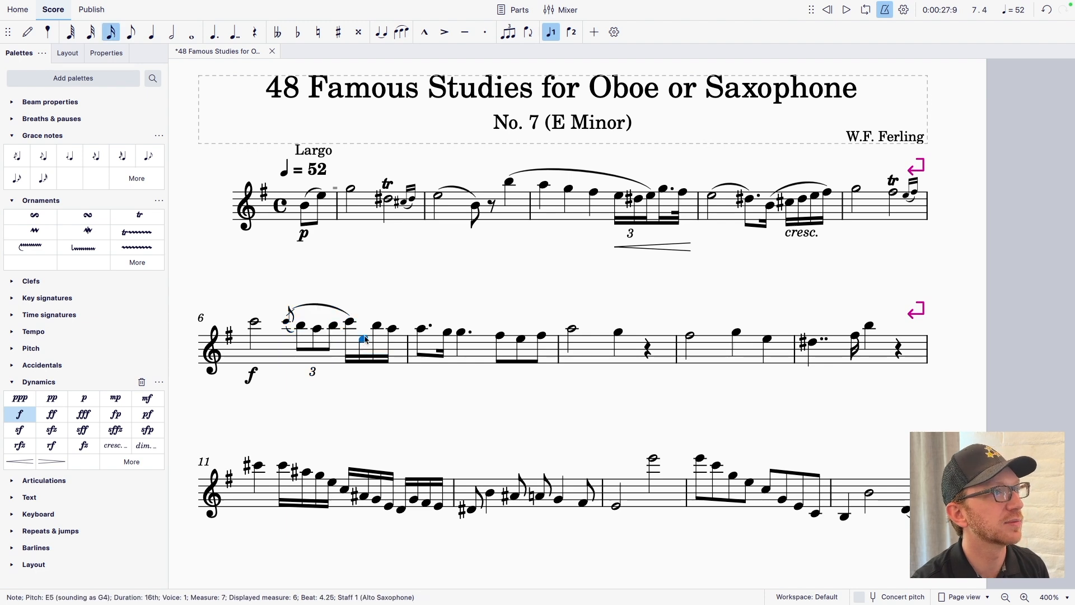
left_click(393, 328, "shift")
key("s")
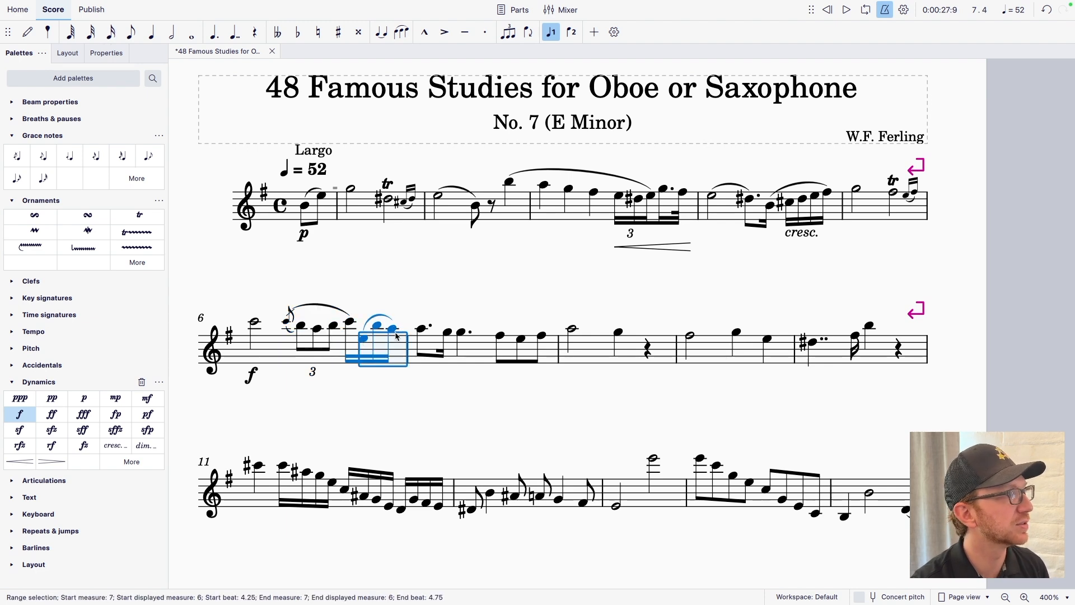
left_click(423, 329)
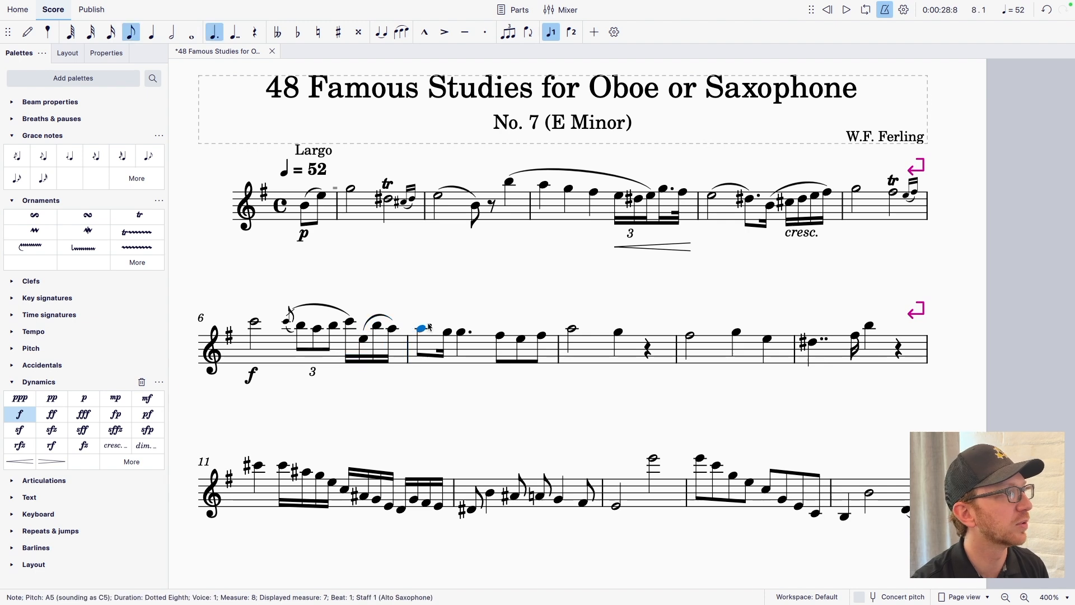
left_click(99, 163)
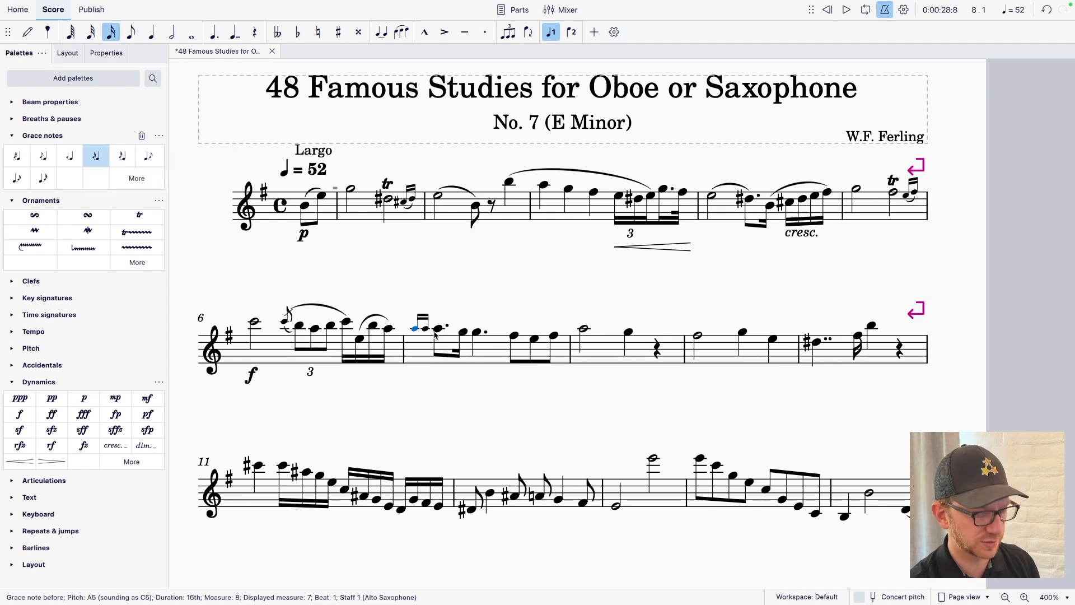
key("Delete")
key("Delete")
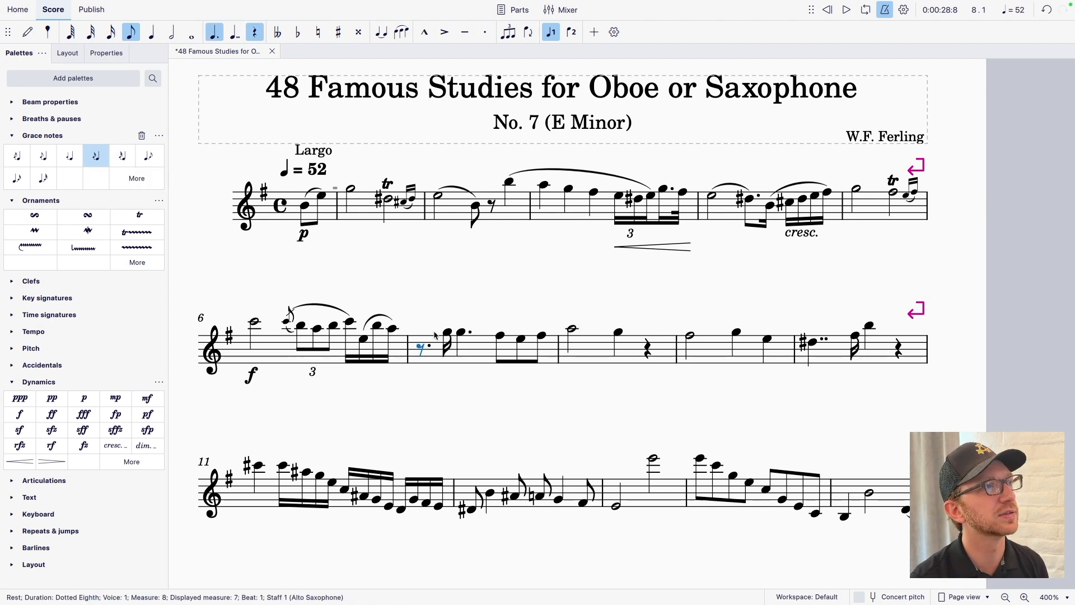
key("ctrl+z")
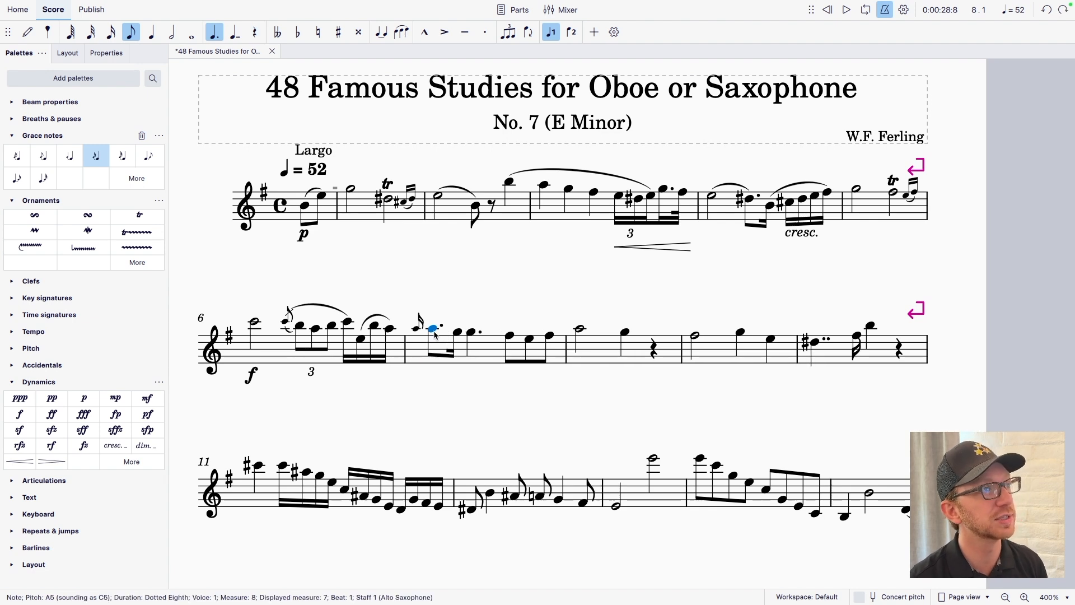
key("Left")
key("Delete")
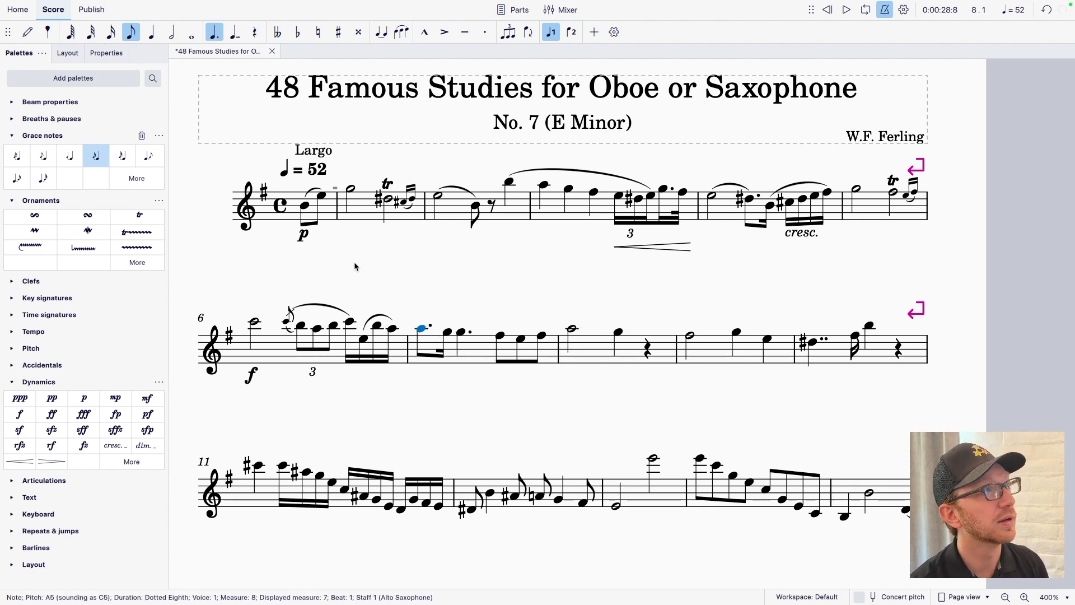
Step: Add three 32nd grace notes, G♯5, A5 and B5, before the dotted eighth A5 on beat 1 of measure 7
left_click(127, 162)
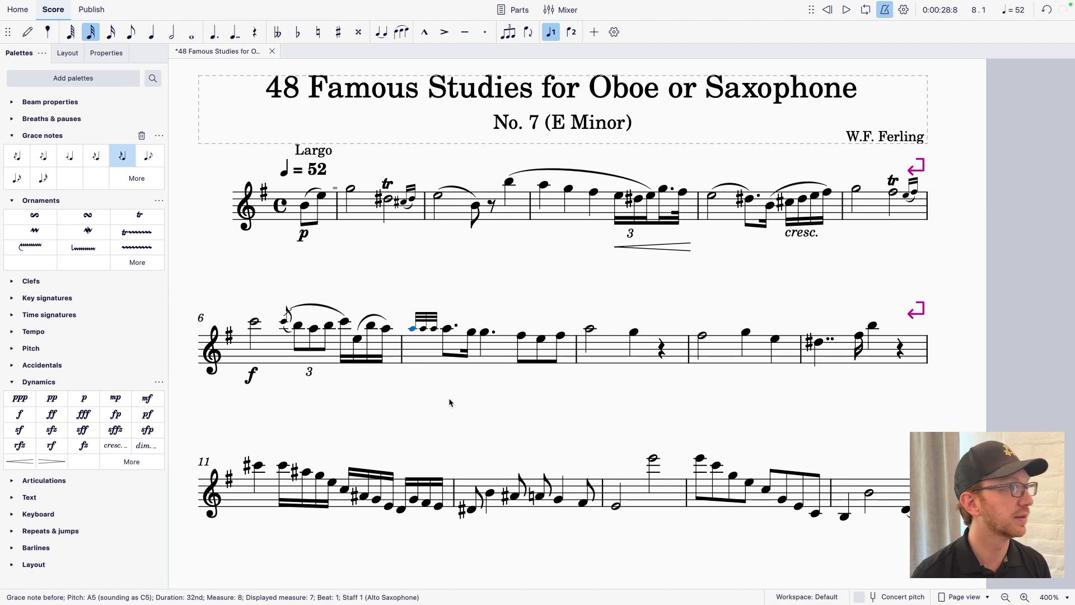
key("Down")
key("Right")
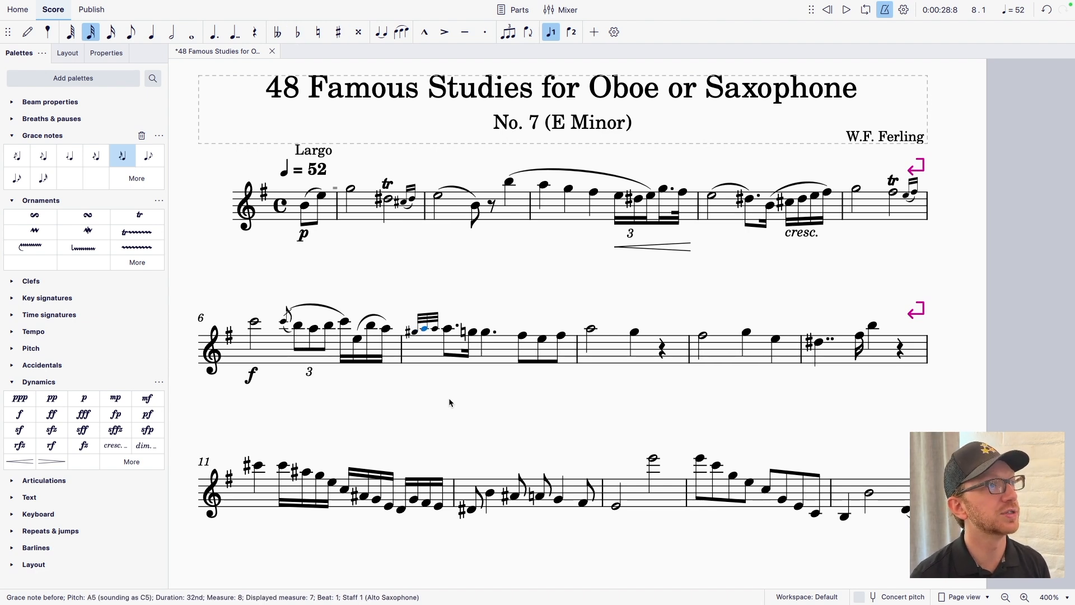
key("Right")
key("Up")
key("Up")
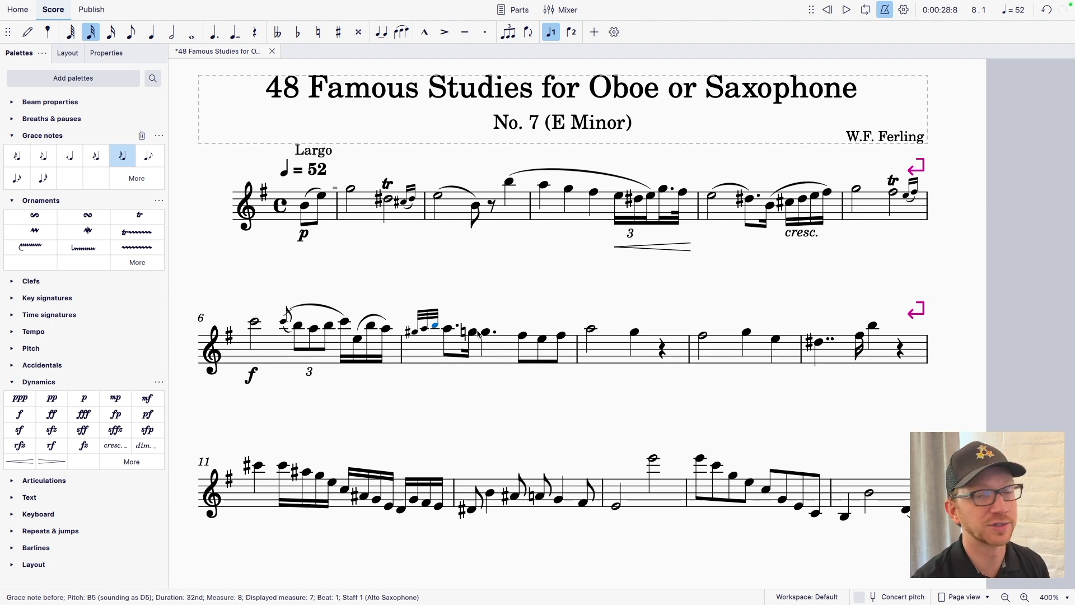
Step: Slur the grace notes at the start of measure 7 from the G♯5 to the B5
left_click(413, 335)
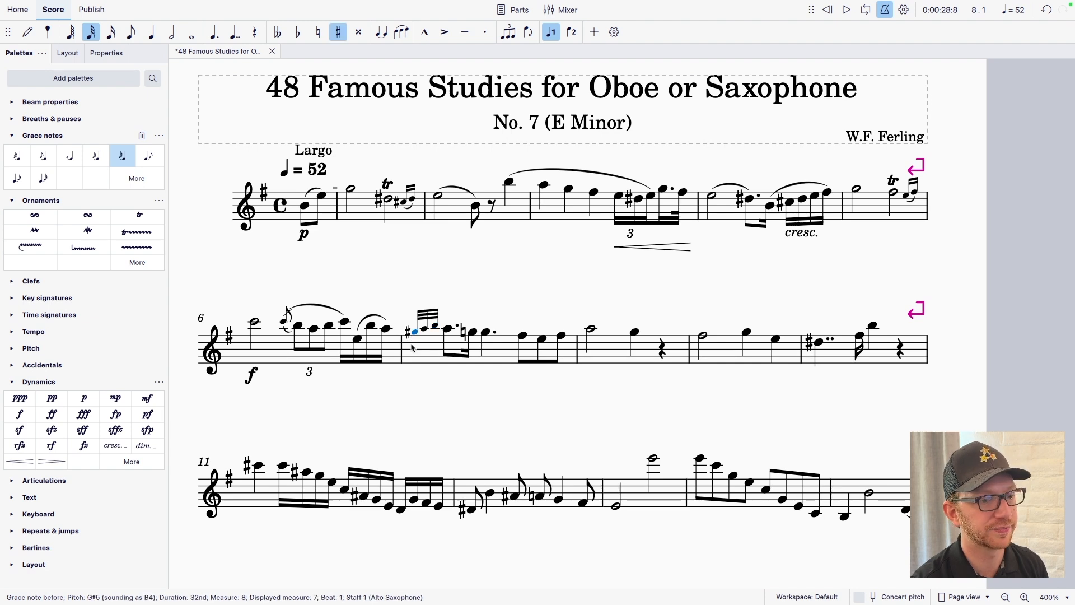
left_click(447, 330, "shift")
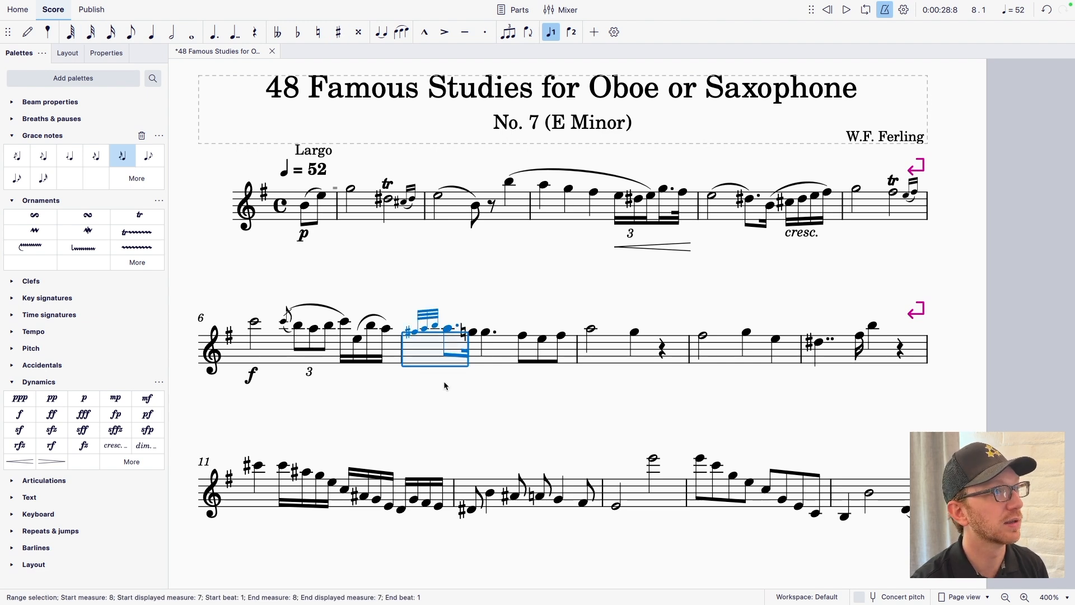
left_click(424, 370)
left_click(415, 332)
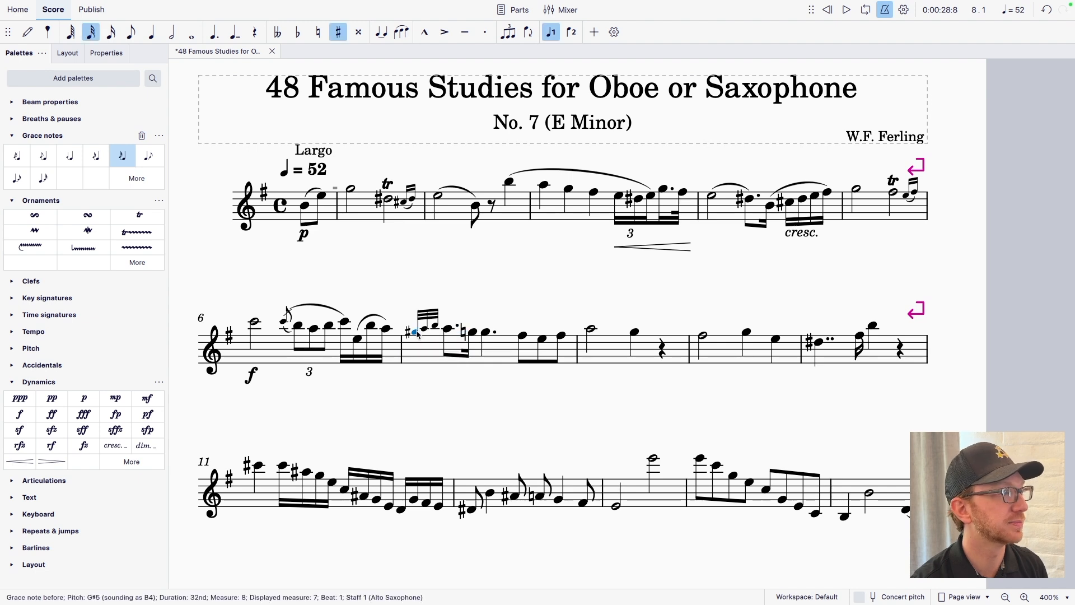
key("s")
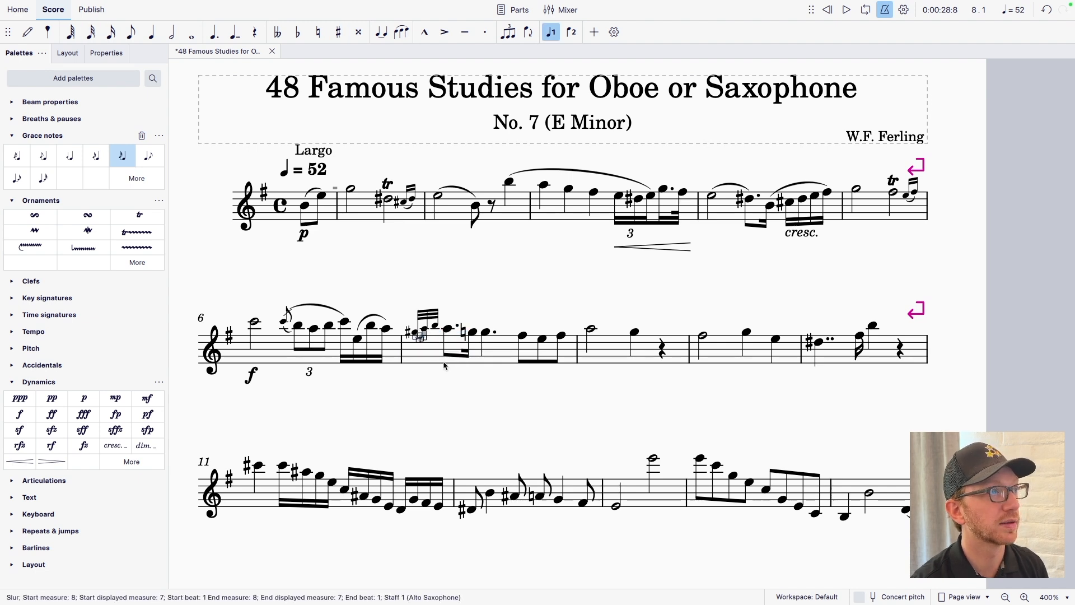
key("shift+Right")
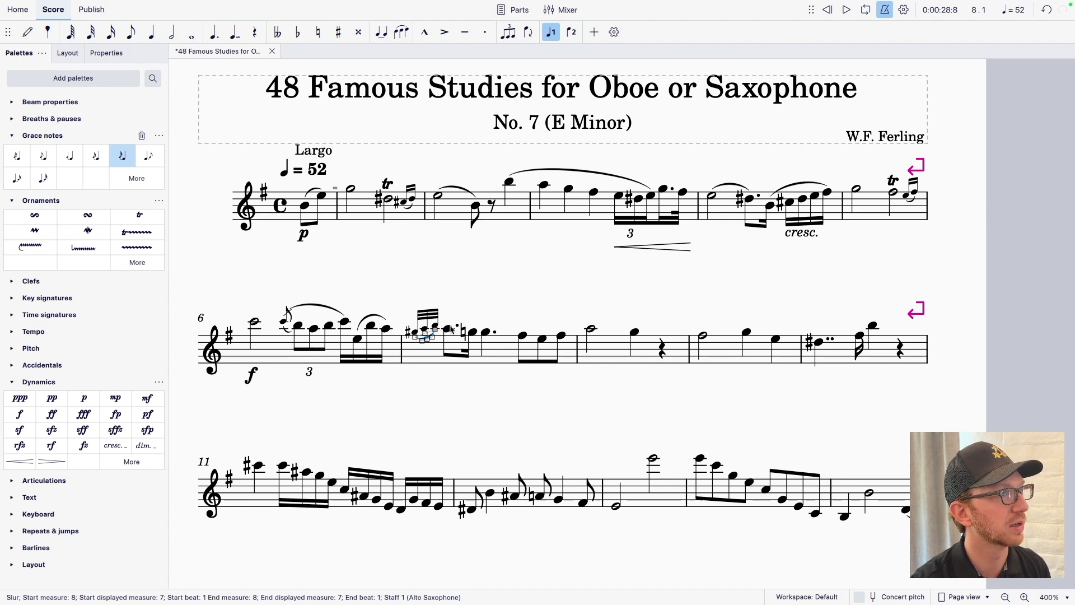
Step: In measure 7, slur the dotted quarter G5 on beat 2 through to the final eighth-note F♯5
left_click(486, 332)
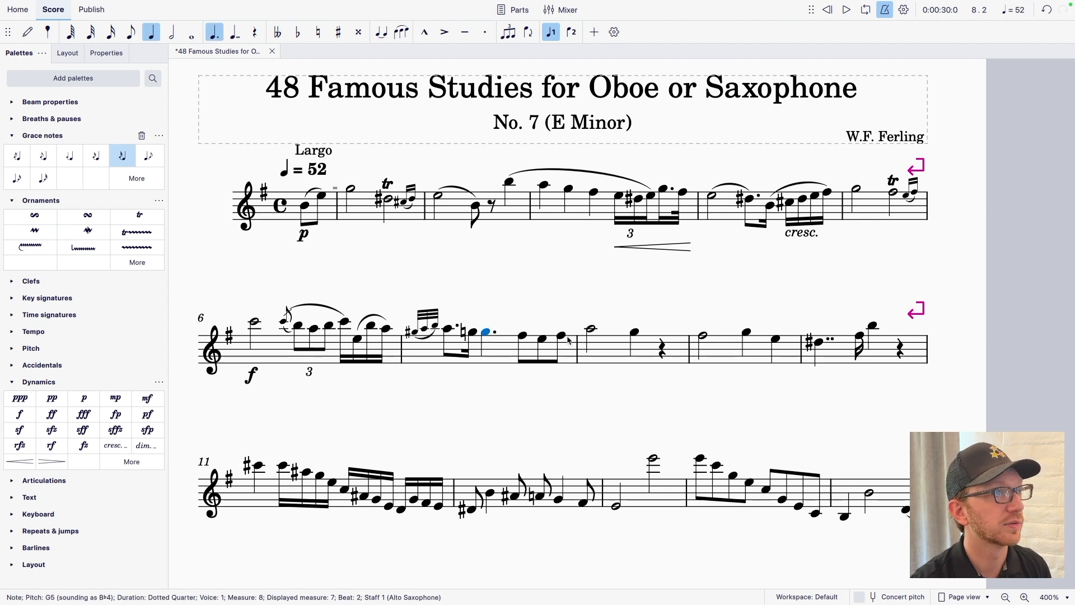
left_click(569, 340)
key("Escape")
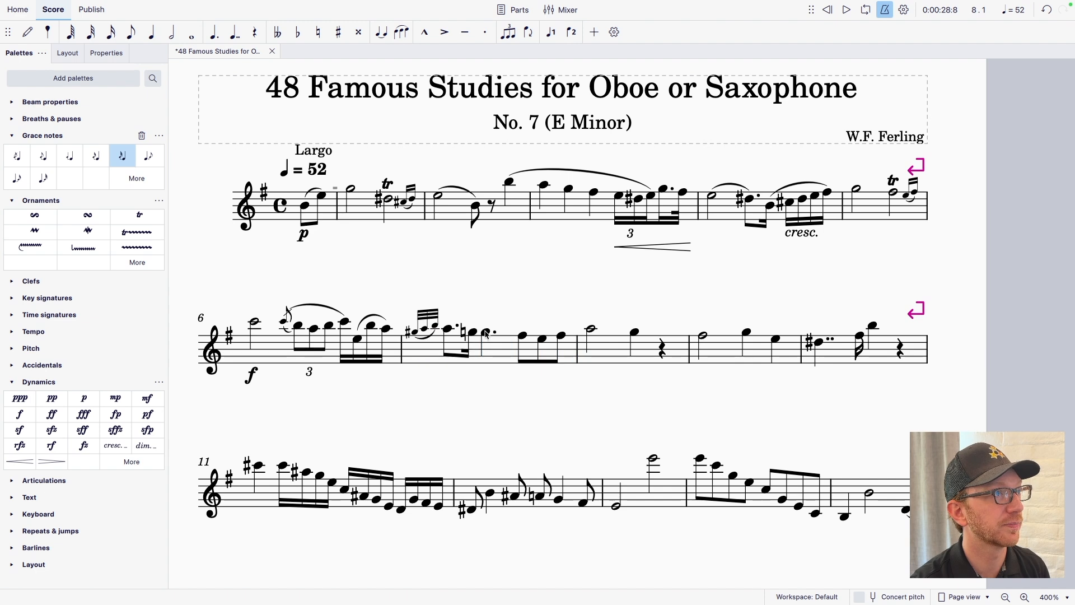
left_click(486, 333)
left_click(562, 337, "shift")
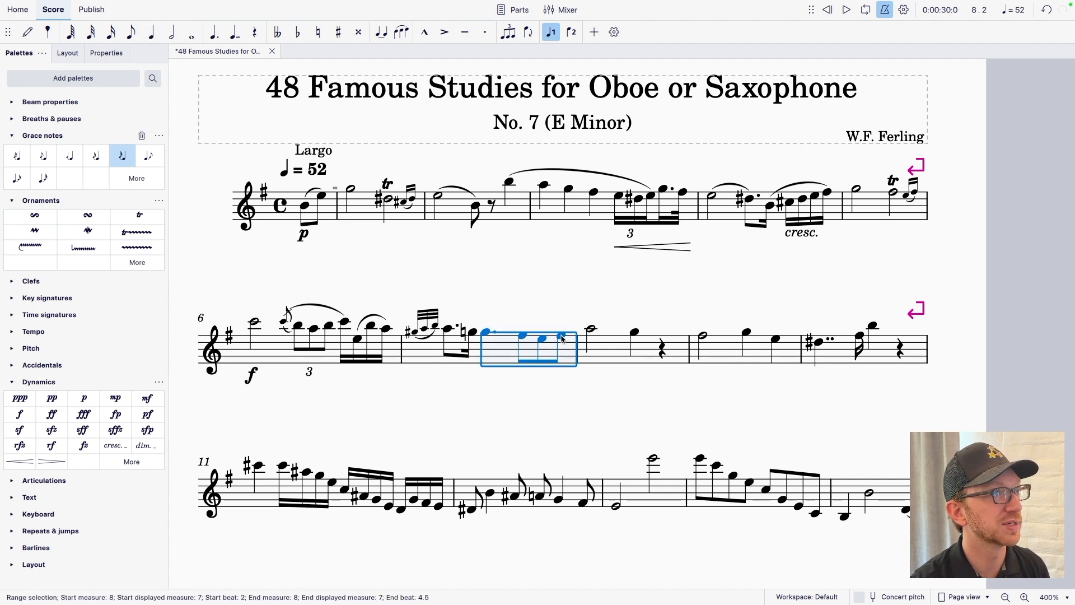
key("s")
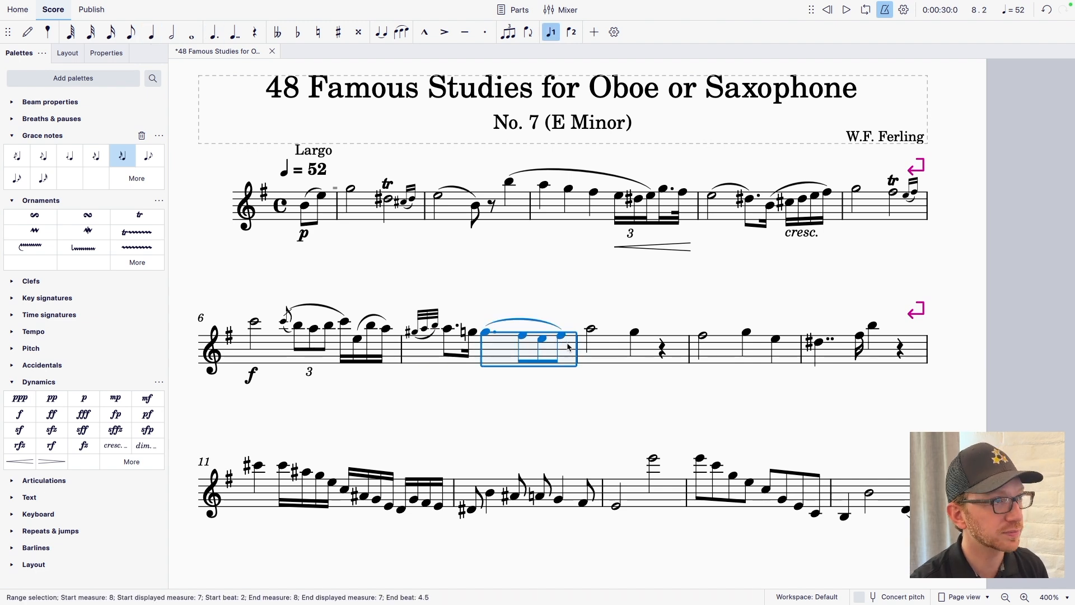
key("Escape")
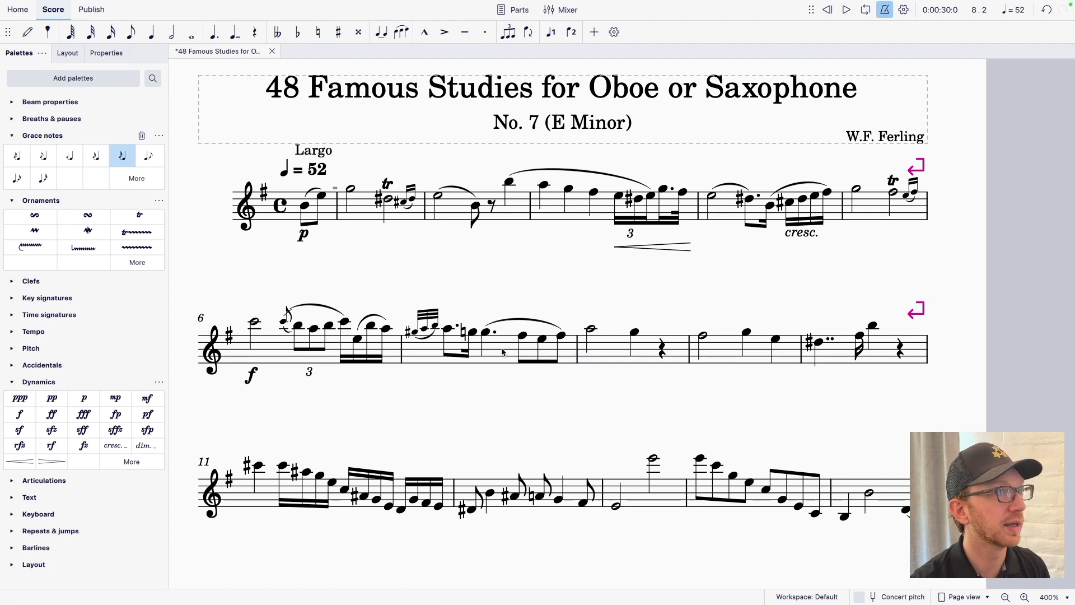
Step: Add a crescendo hairpin in measure 7 from the dotted quarter G5 on beat 2 through the final eighth-note F♯5
left_click(490, 334)
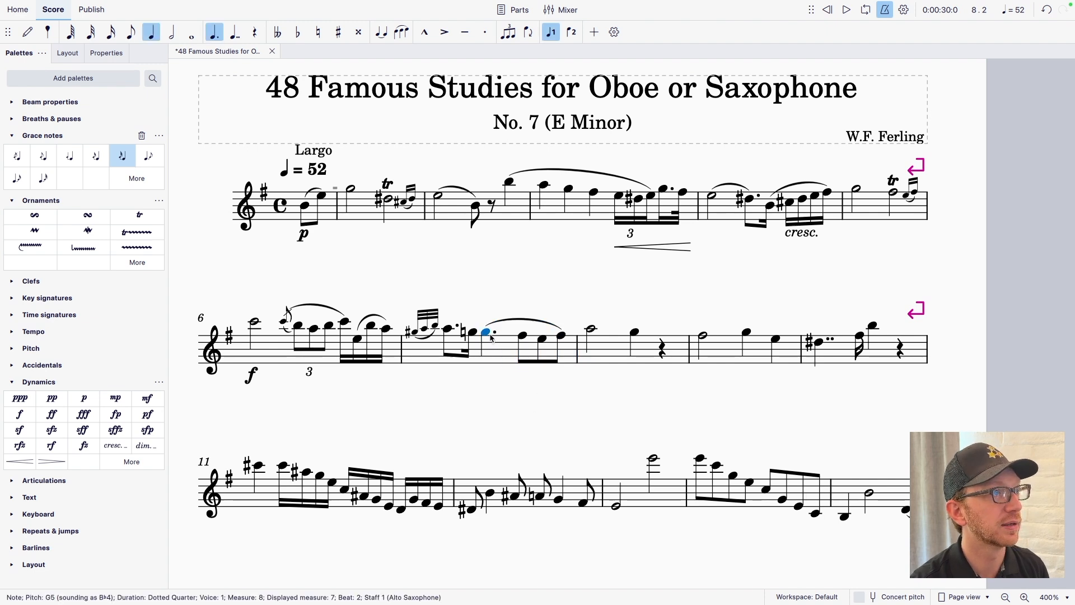
left_click(559, 339, "shift")
key("shift+comma")
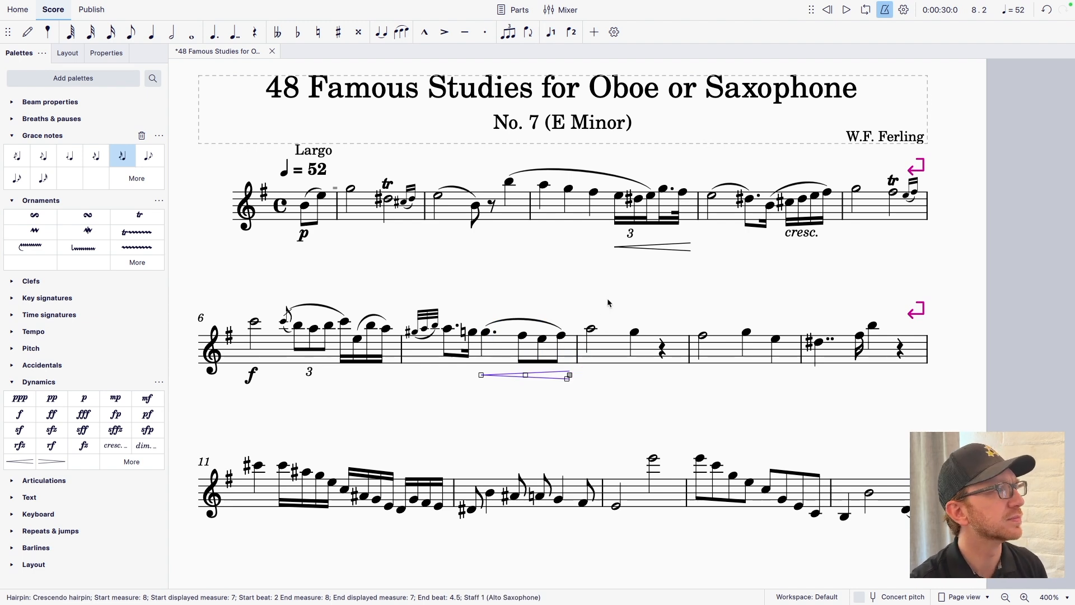
Step: Add an acciaccatura F♯5 before the half-note A5 in measure 8 and slur it to the A5
left_click(594, 329)
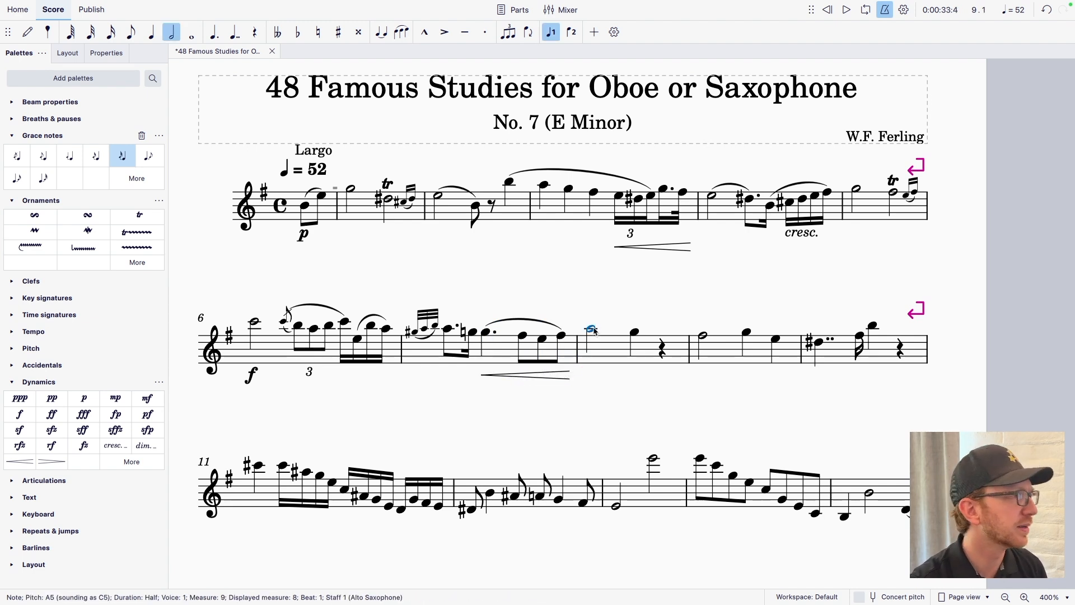
key("slash")
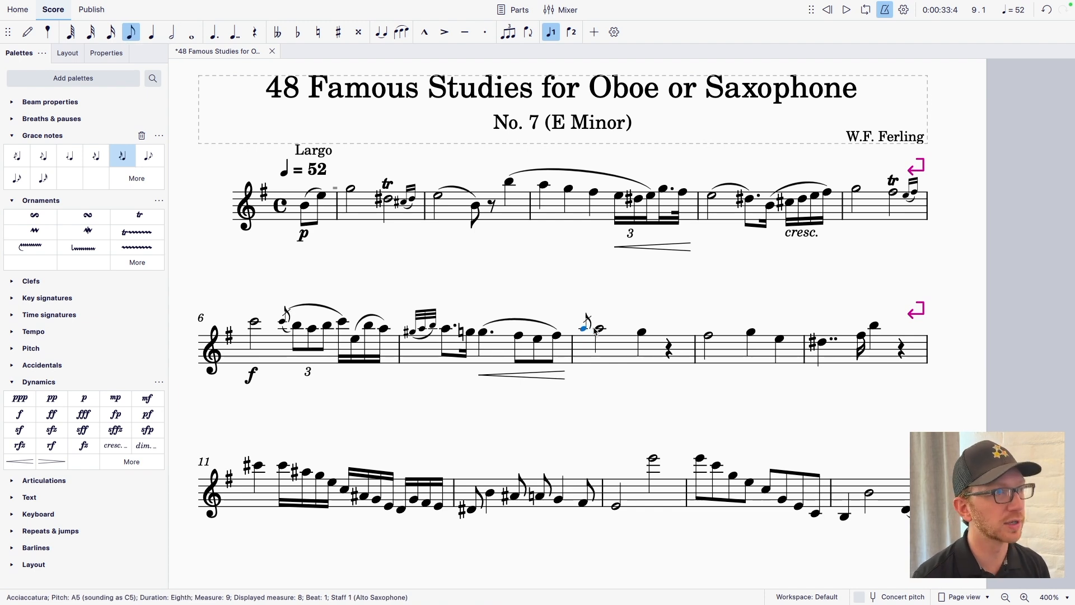
key("Down")
key("Down")
key("Down")
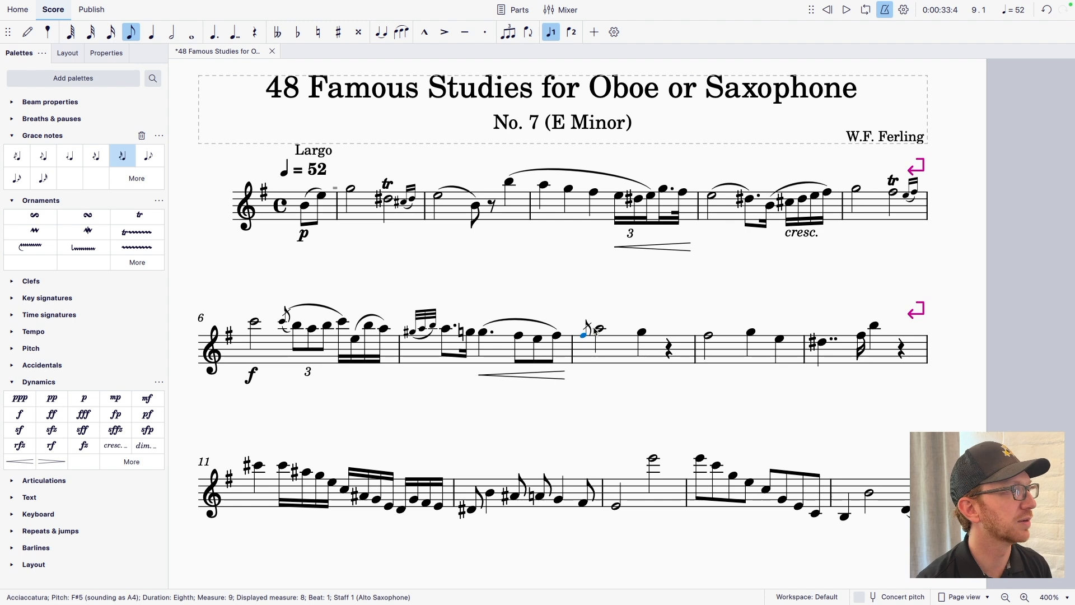
key("s")
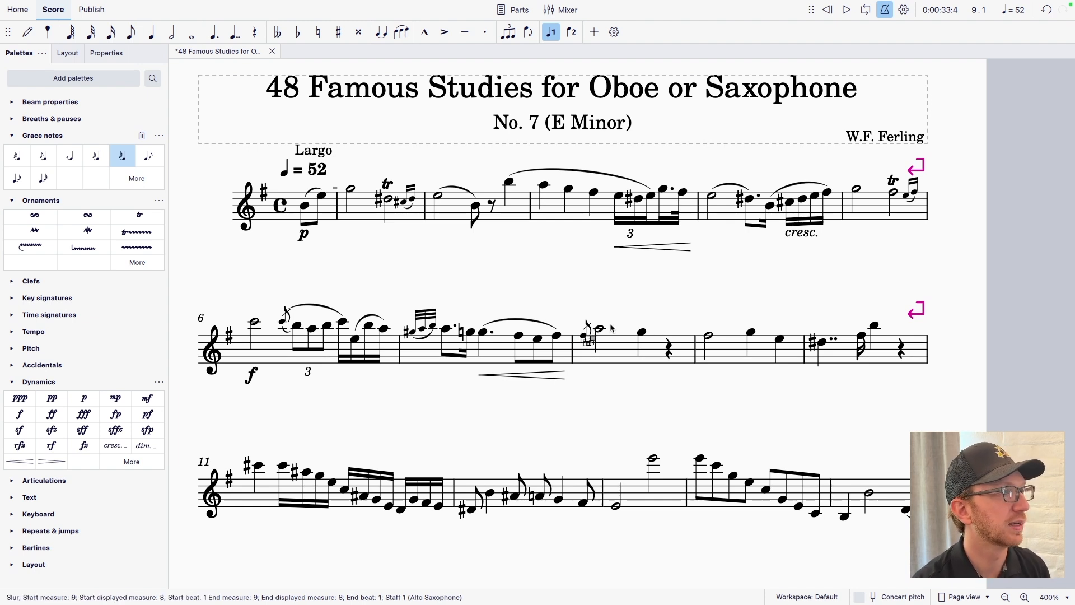
Step: In measure 8, slur the half-note A5 to the G5 and add a diminuendo hairpin under these two notes
key("shift+Right")
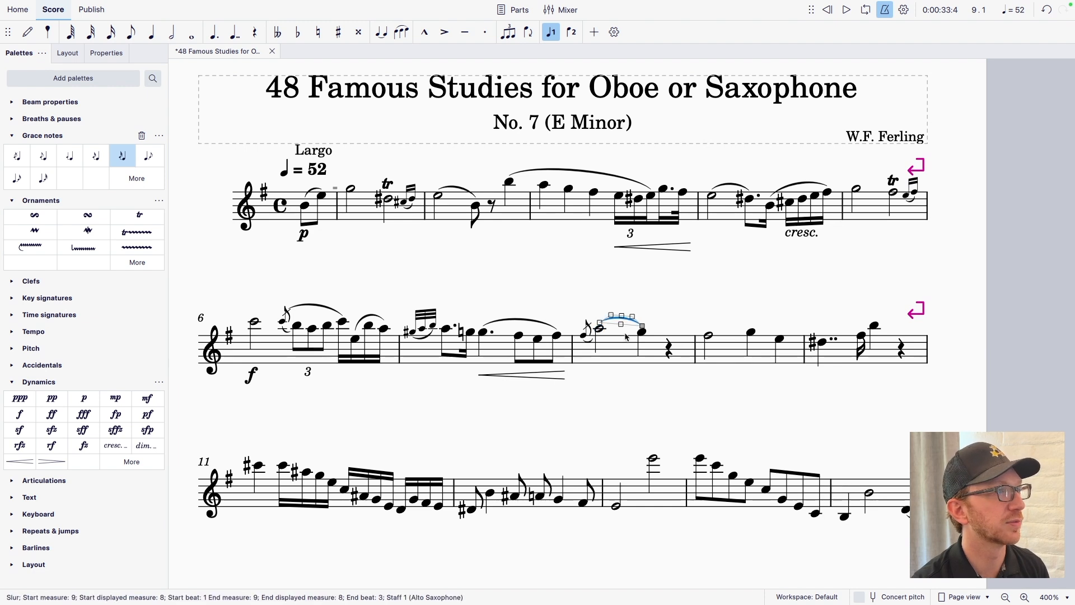
left_click(601, 330)
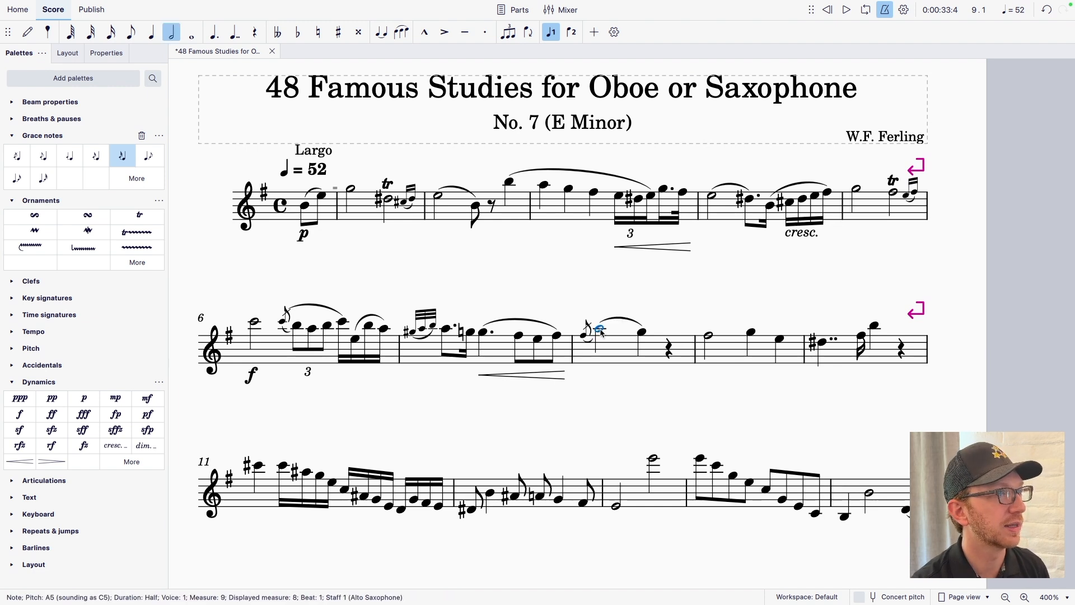
left_click(643, 334, "shift")
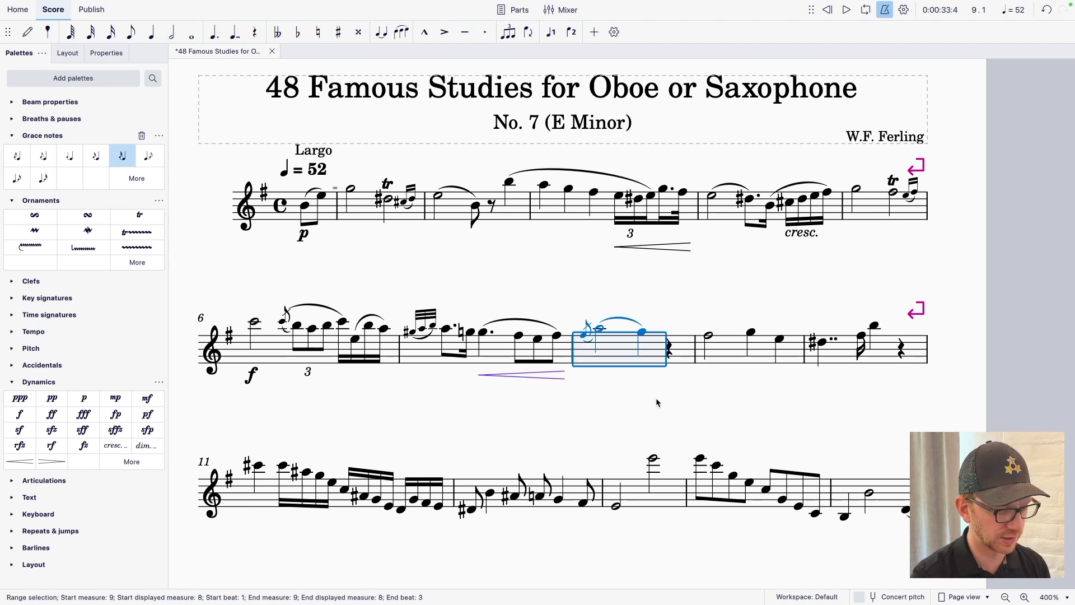
key("shift+period")
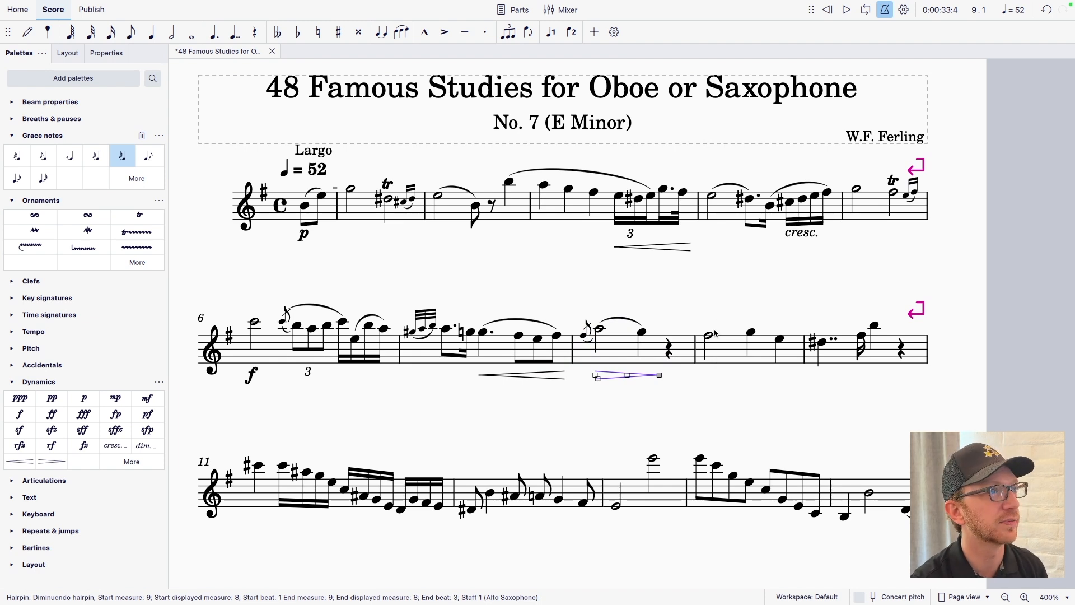
Step: Slur all three notes of measure 9 and add a piano (p) dynamic at its first note, F♯5
left_click(737, 353)
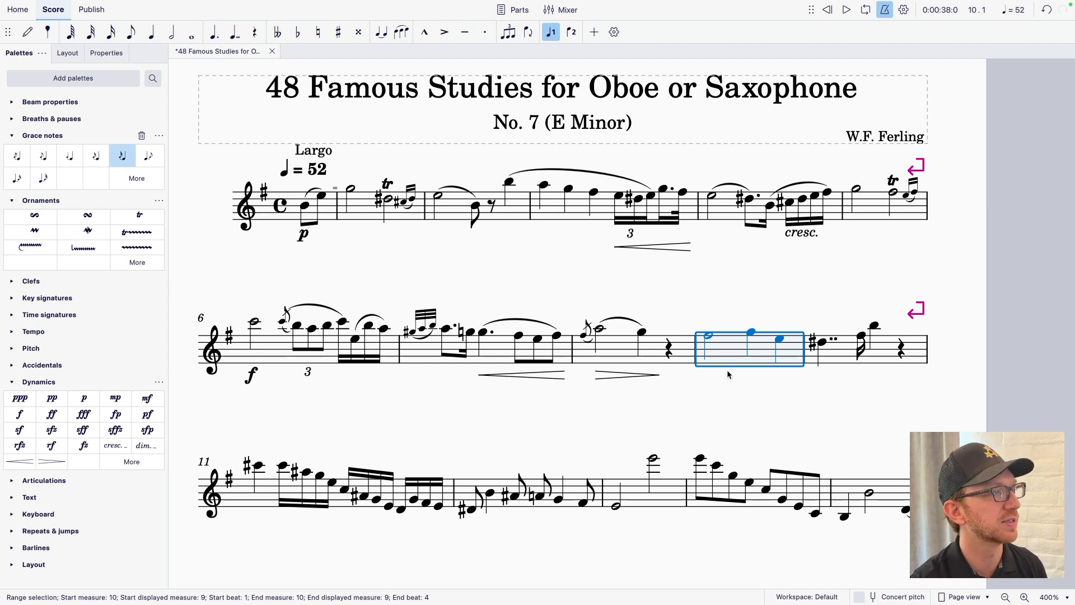
key("s")
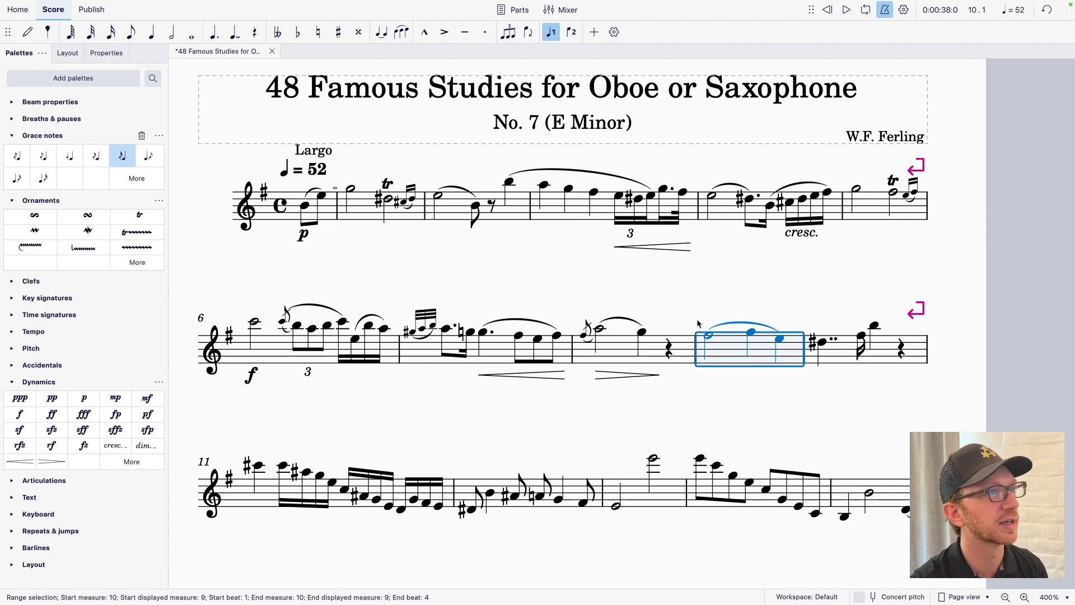
left_click(709, 337)
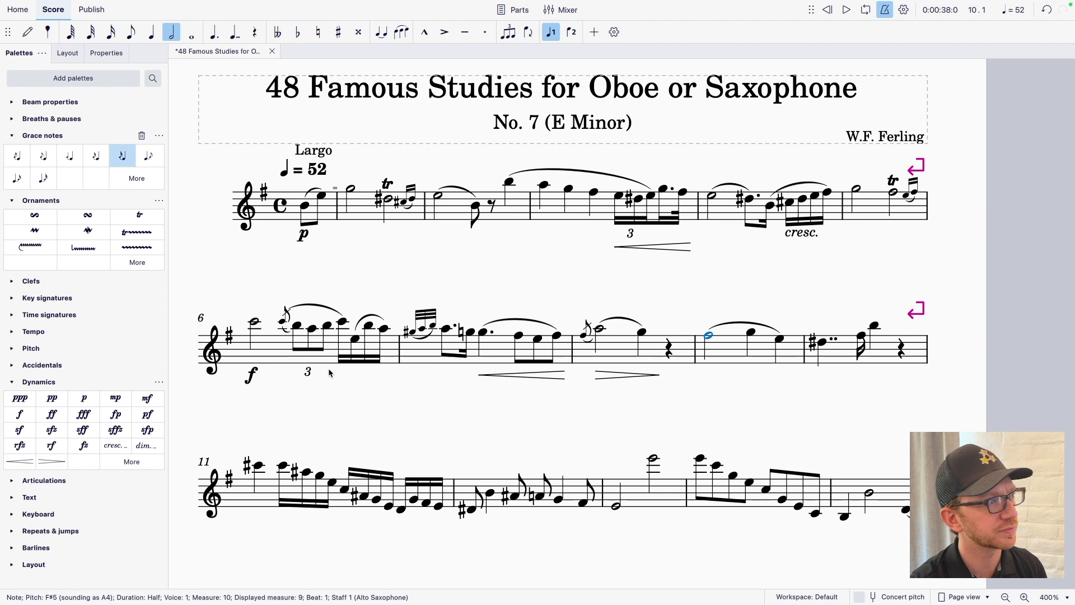
left_click(84, 398)
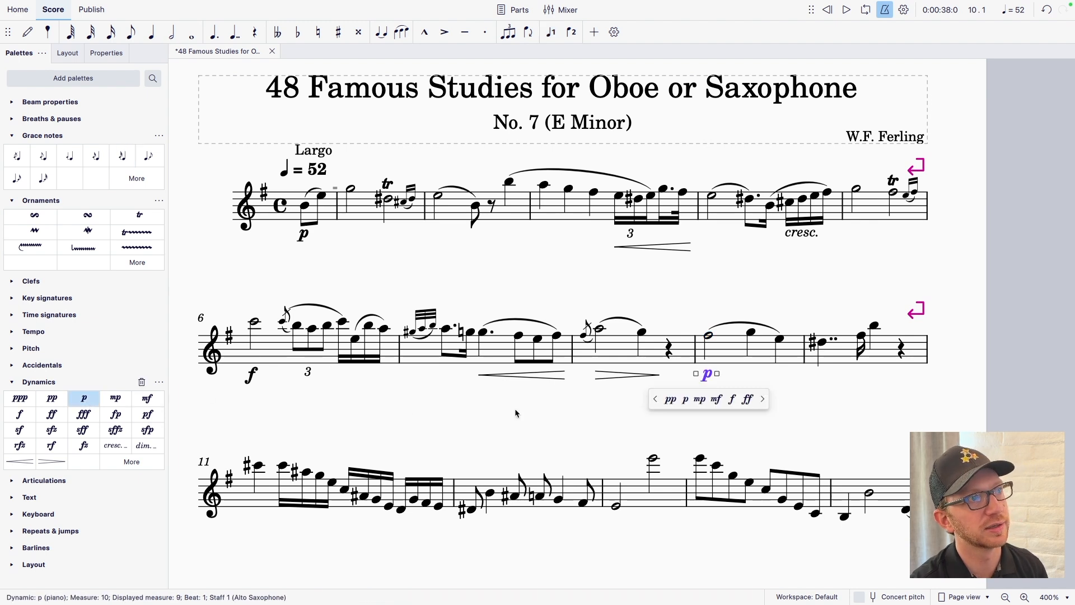
left_click(792, 377)
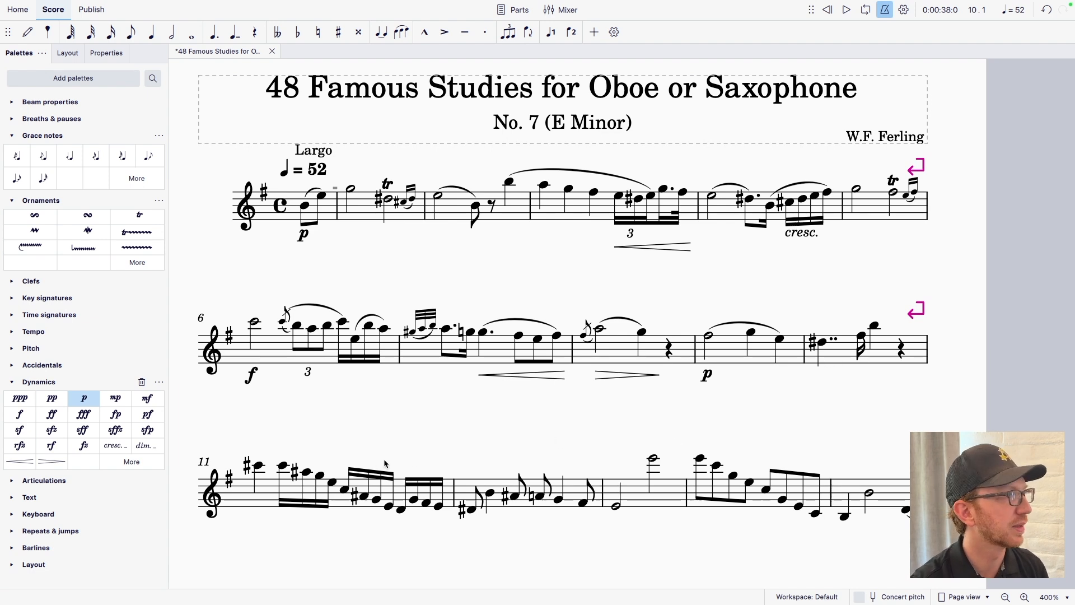
Step: Slur measure 11 from the opening quarter-note C♯6 through the 16th-note D4 on beat 4
scroll(383, 329, "down", 3)
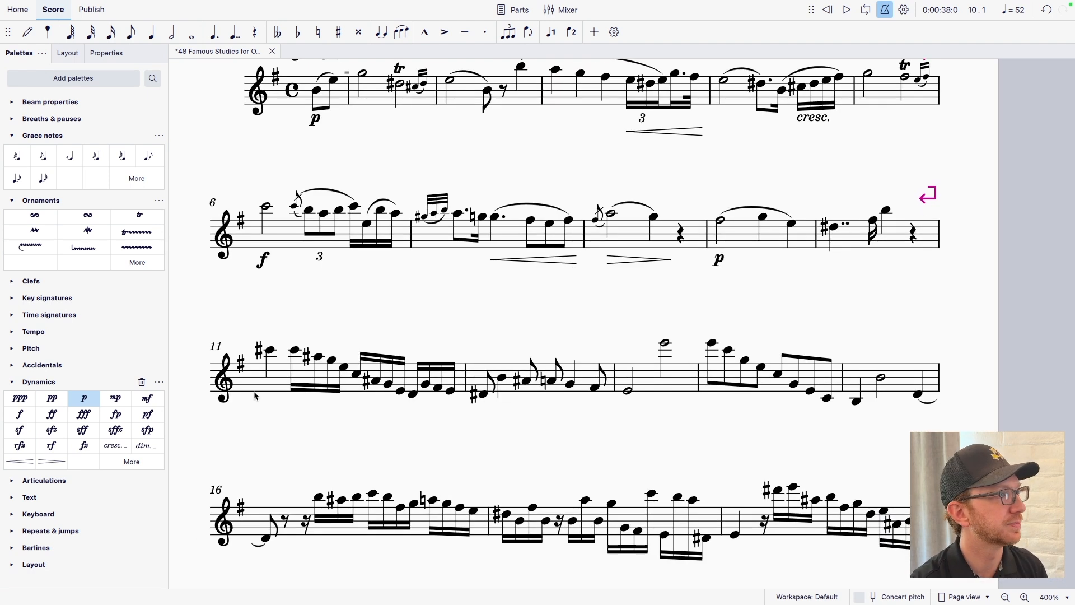
left_click(275, 354)
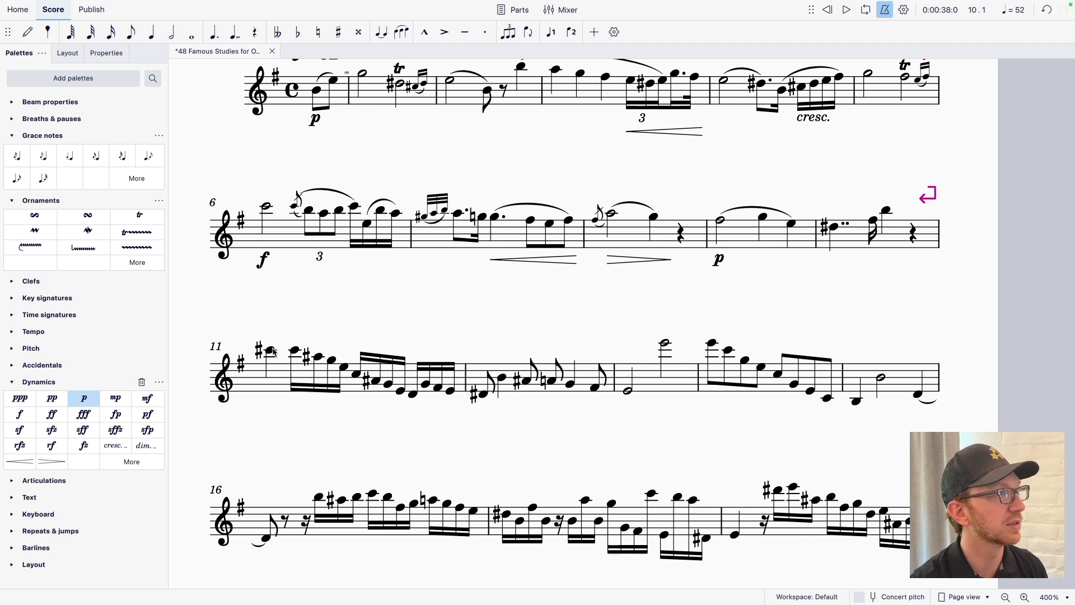
left_click(415, 398, "shift")
key("s")
key("Escape")
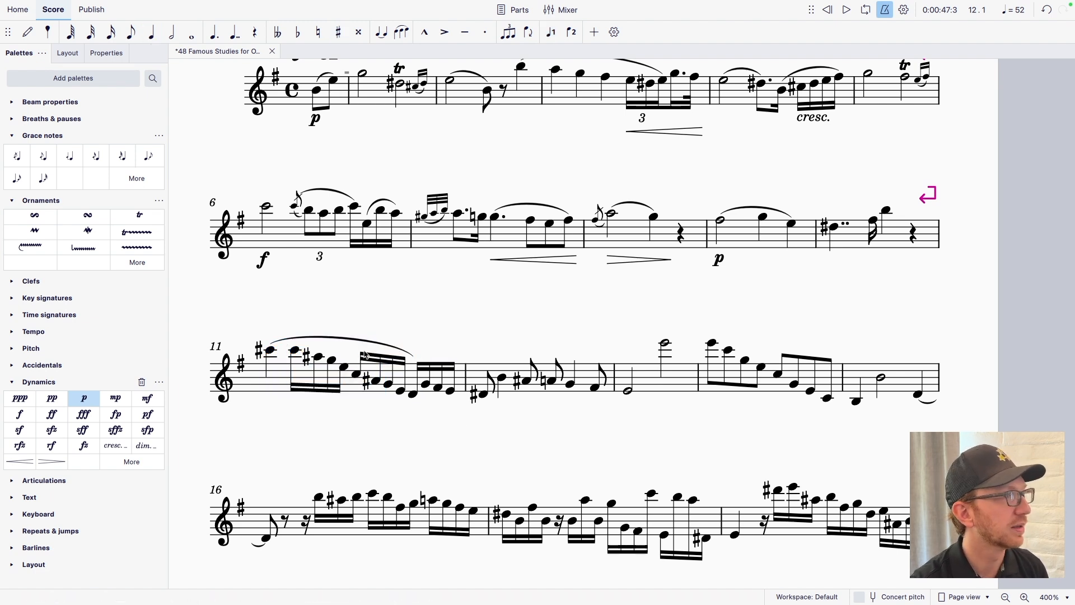
Step: In measure 11, add a forte (f) dynamic at the opening C♯6 and slur the last three 16th notes, G4 to E4
left_click(271, 351)
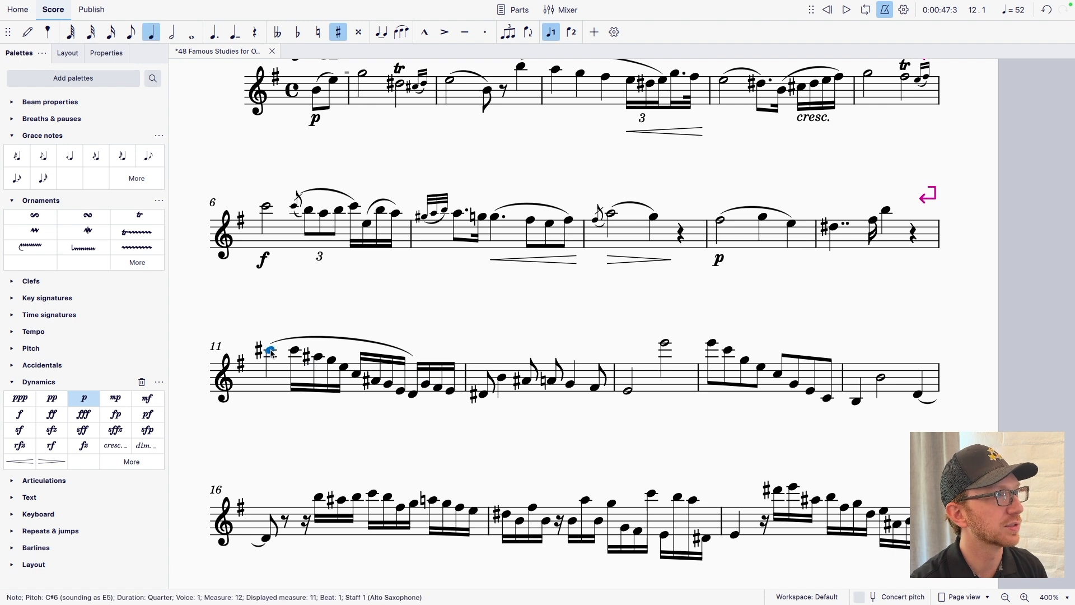
left_click(29, 419)
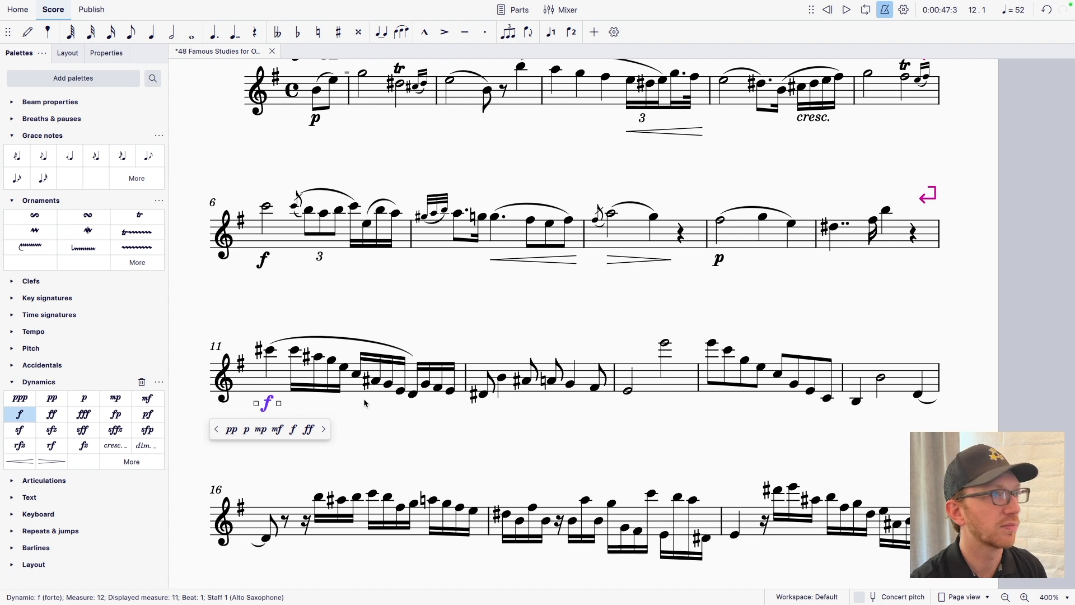
left_click(425, 385)
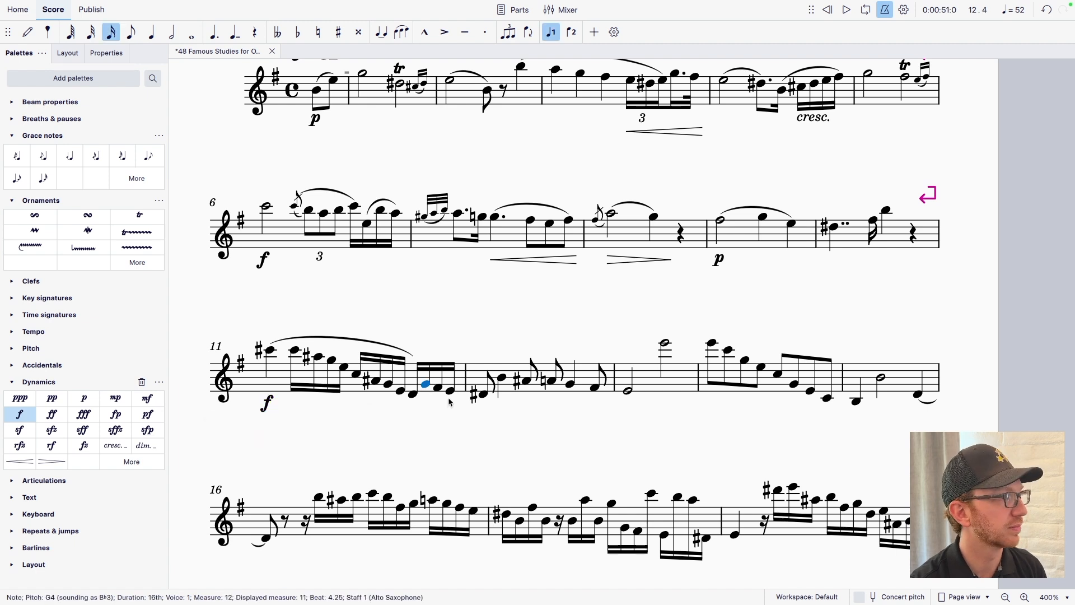
left_click(451, 391, "shift")
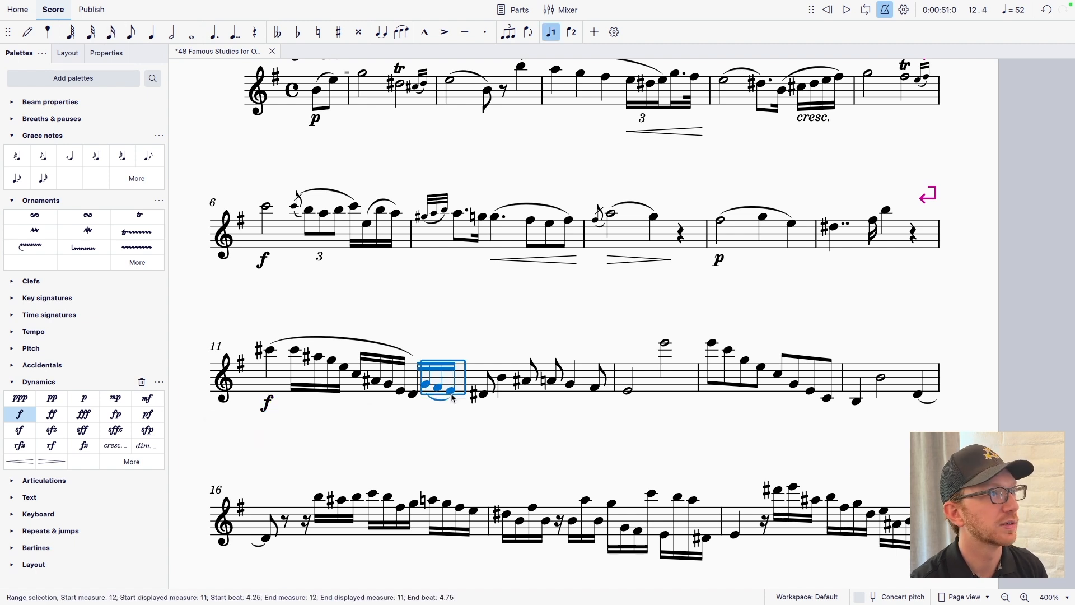
Step: In measure 12, slur the quarter-note B4 through to the A♮4, and slur the G4 to the final F♯4
left_click(506, 382)
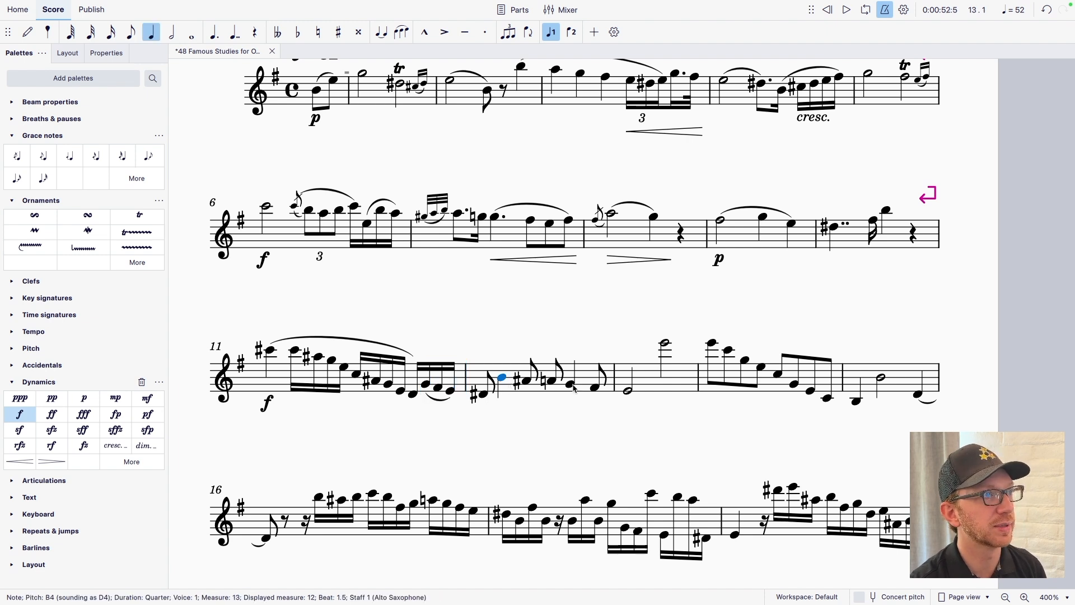
left_click(554, 384, "shift")
key("s")
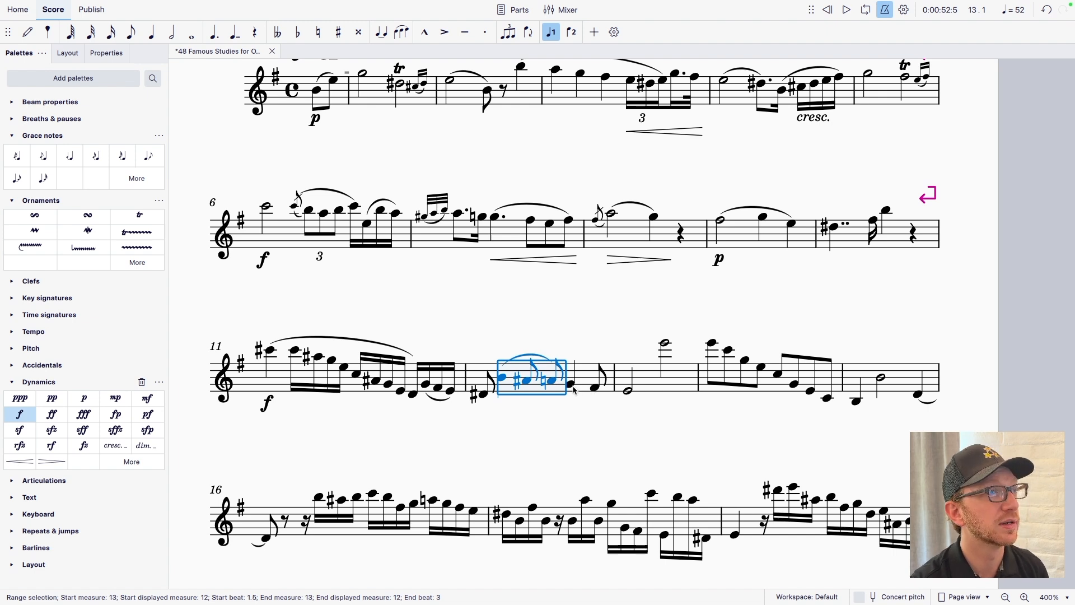
left_click(572, 386)
key("s")
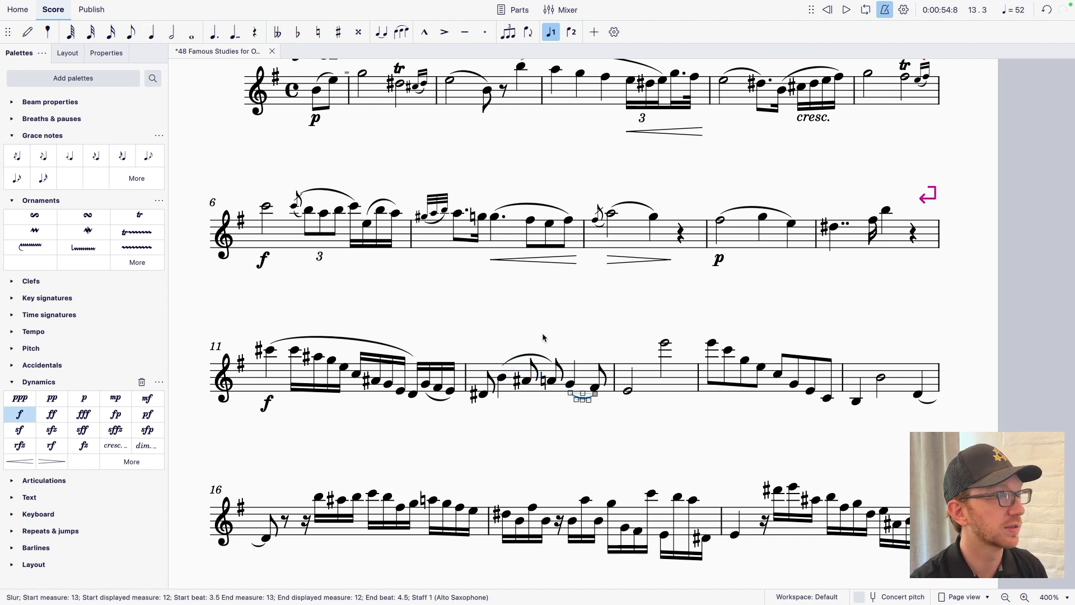
Step: Flip the slur over B4 to A♮4 in measure 12 so that it sits below the notes
left_click(527, 356)
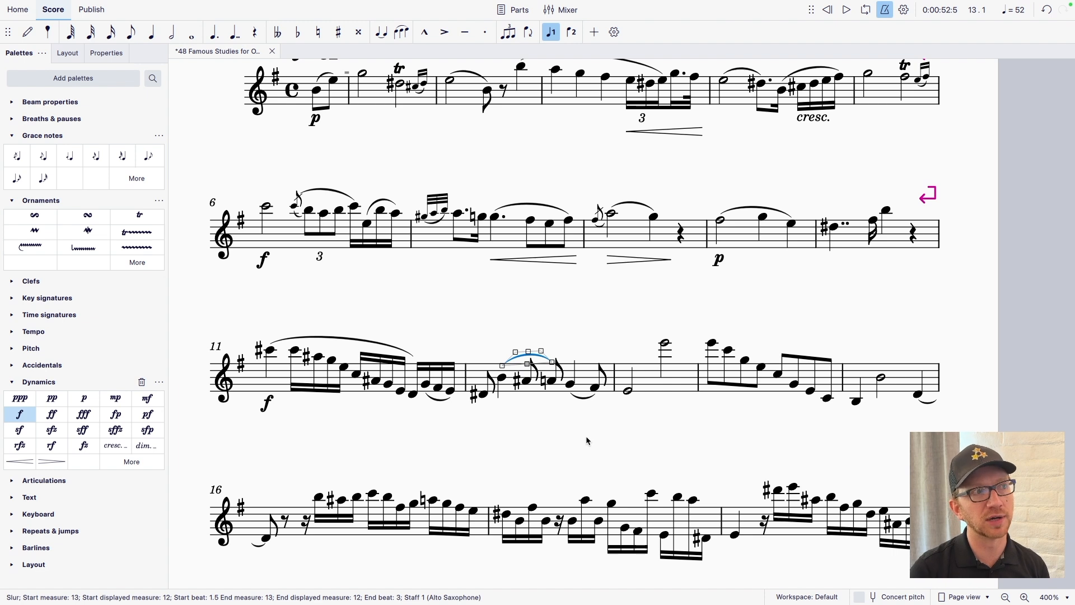
key("x")
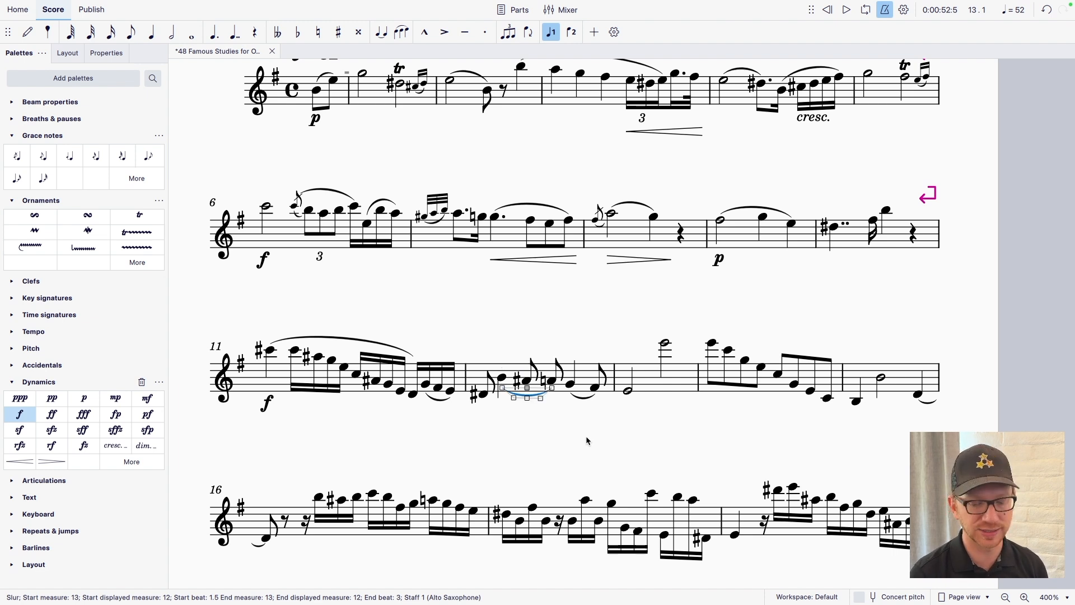
key("Escape")
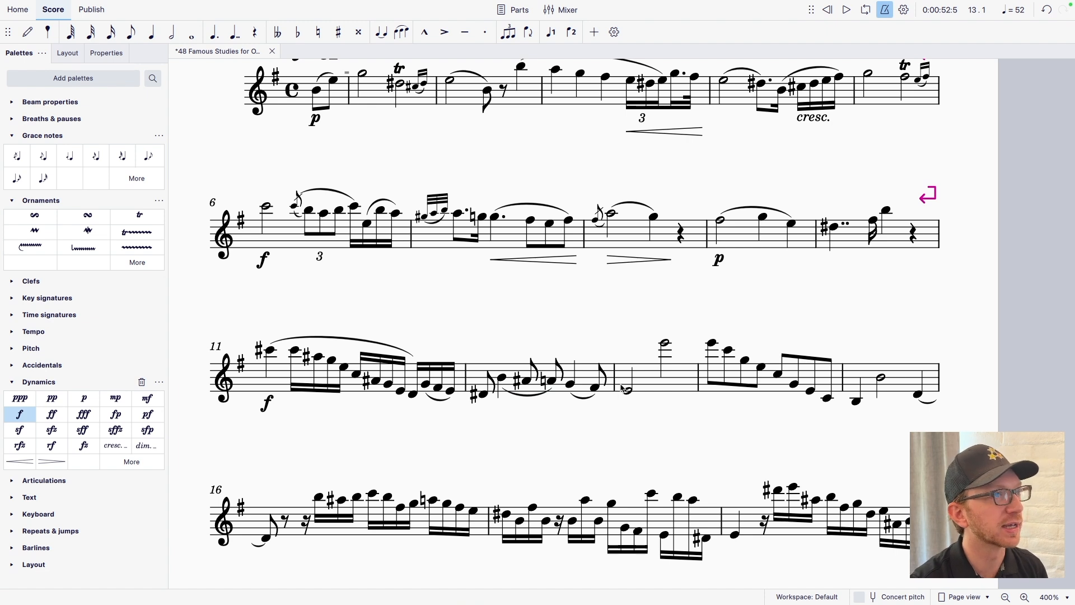
Step: Add an accent to the half-note E6 on beat 3 of measure 13 and flip it below the staff
left_click(666, 343)
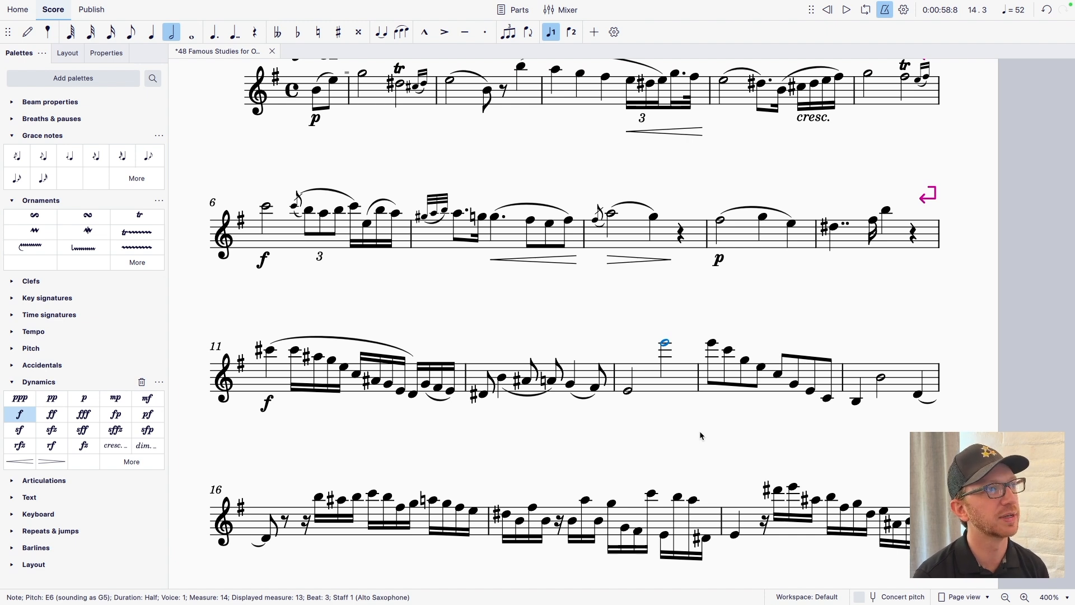
key("shift+v")
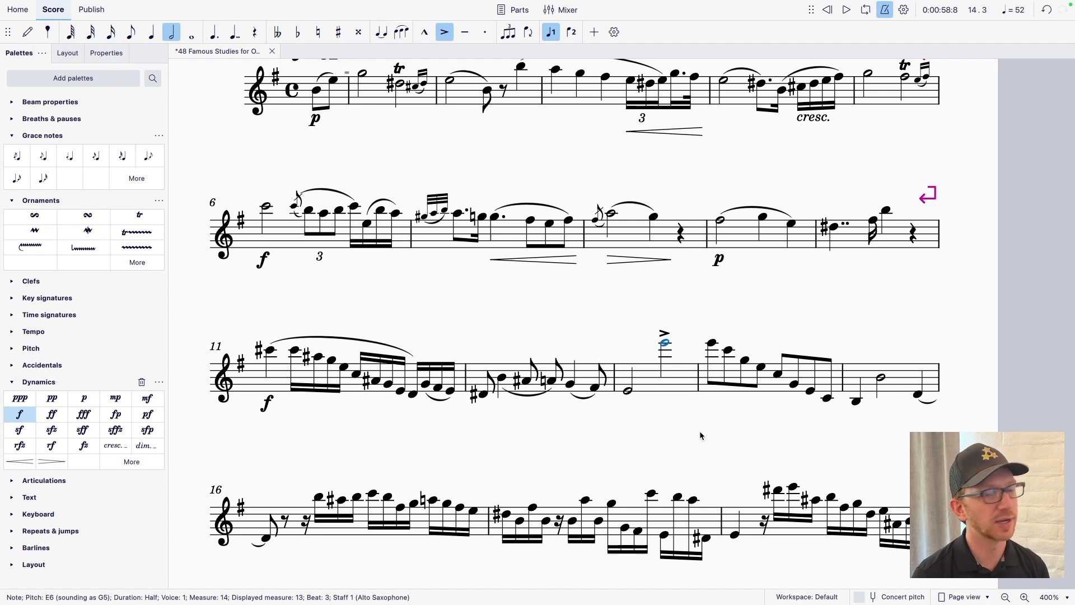
left_click(665, 333)
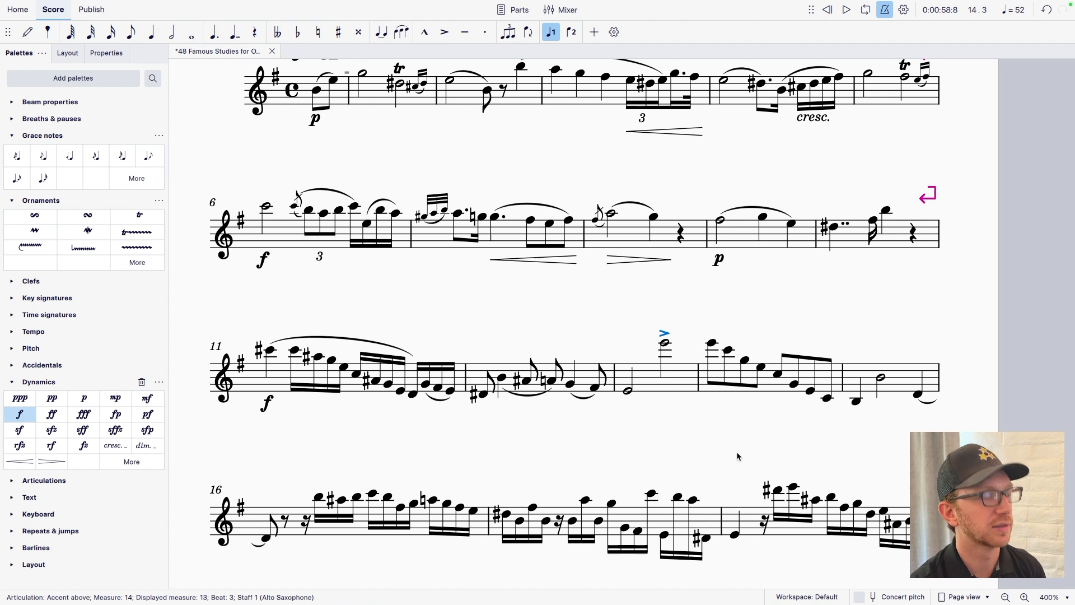
key("x")
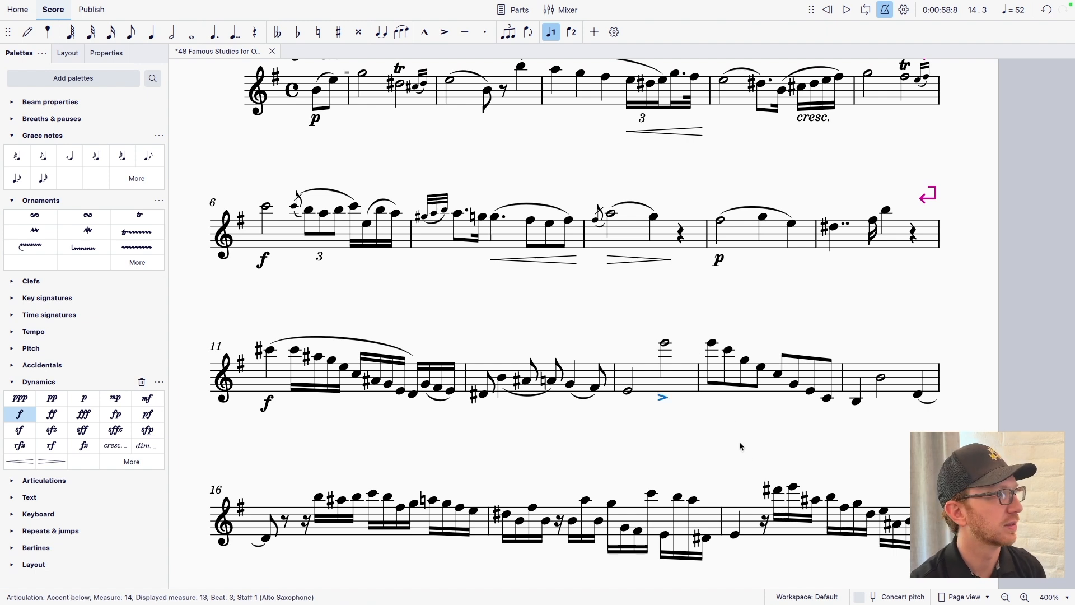
Step: Slur from the accented half-note E6 in measure 13 through to the first note of measure 15, B3
left_click(667, 344)
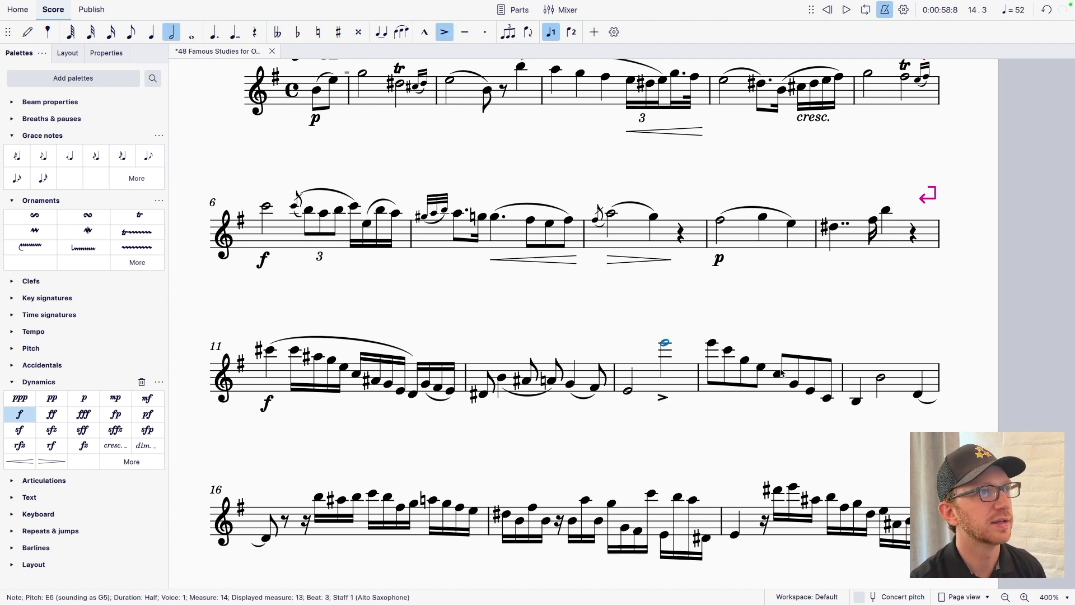
left_click(855, 401, "shift")
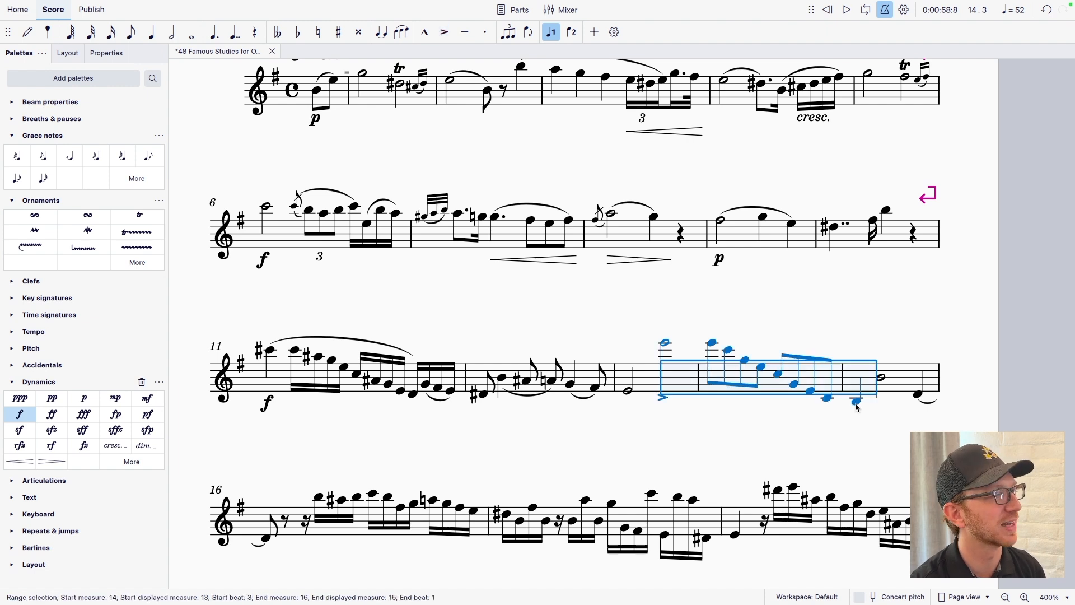
key("s")
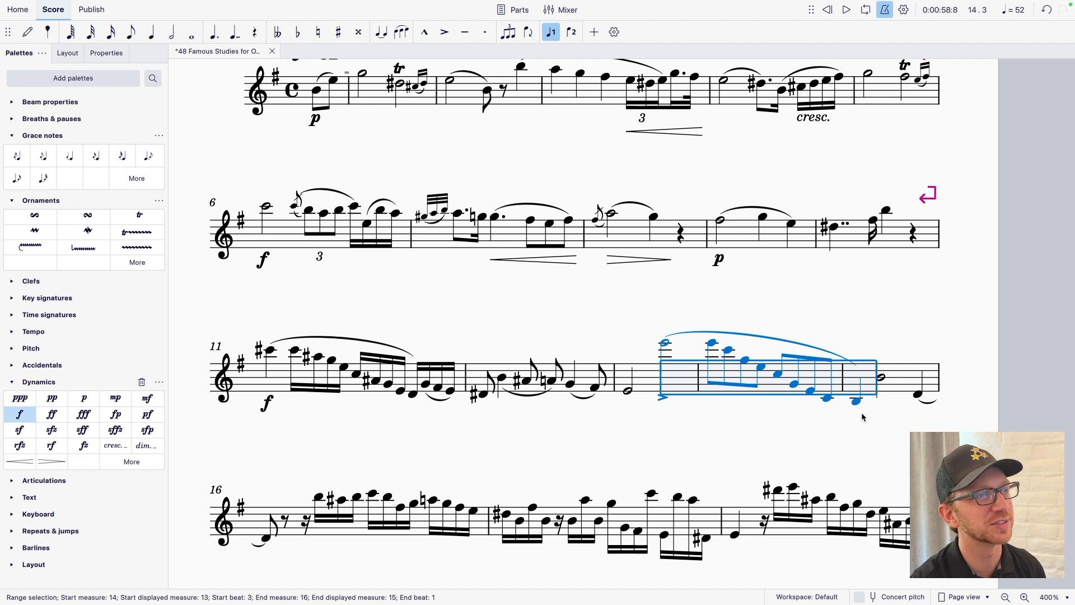
Step: Add an accent to the half-note B4 on beat 2 of measure 15 and flip it below the staff
key("Escape")
left_click(885, 380)
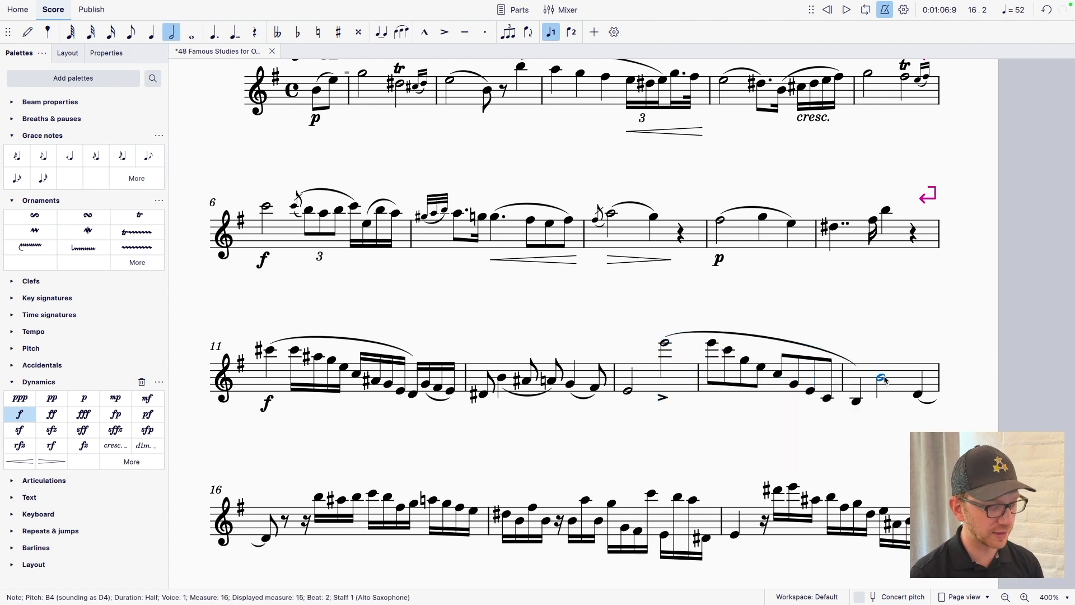
key("shift+v")
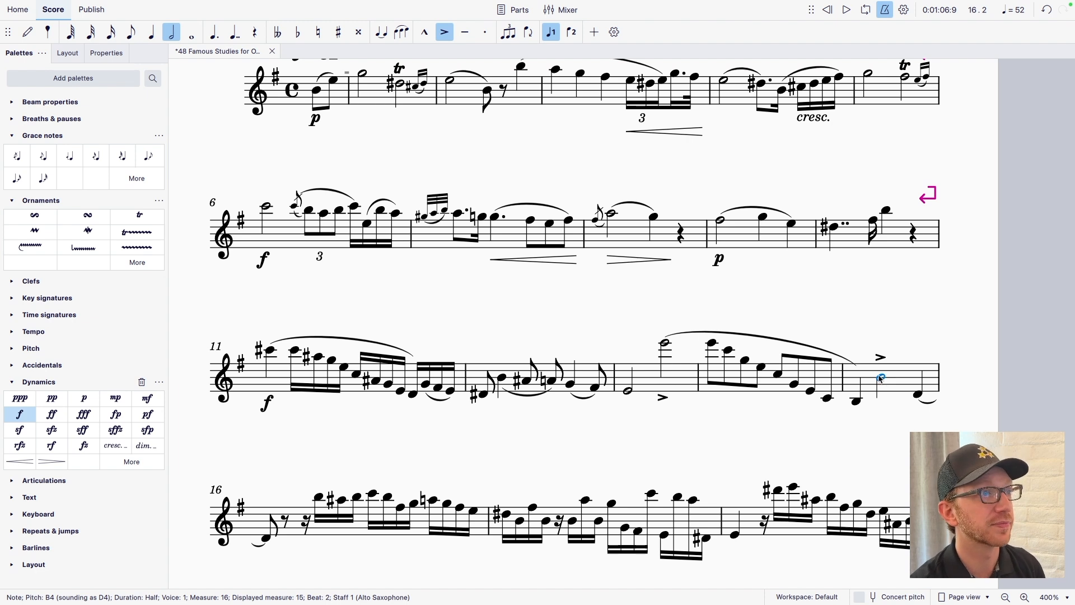
left_click(880, 359)
key("x")
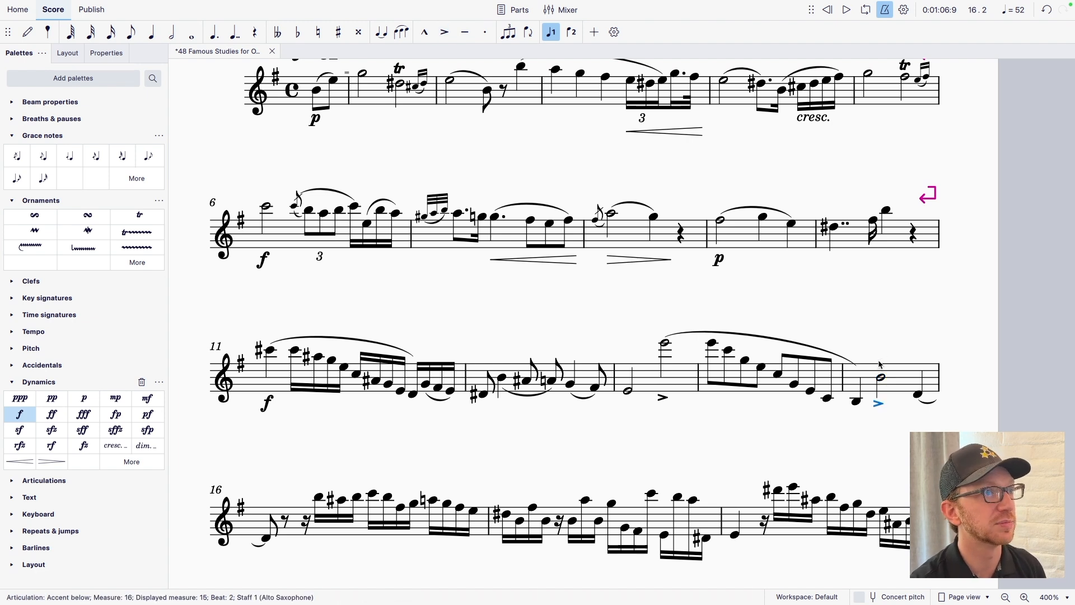
Step: Raise the tied quarter note on beat 4 of measure 15 by a semitone to D♯4
left_click(918, 395)
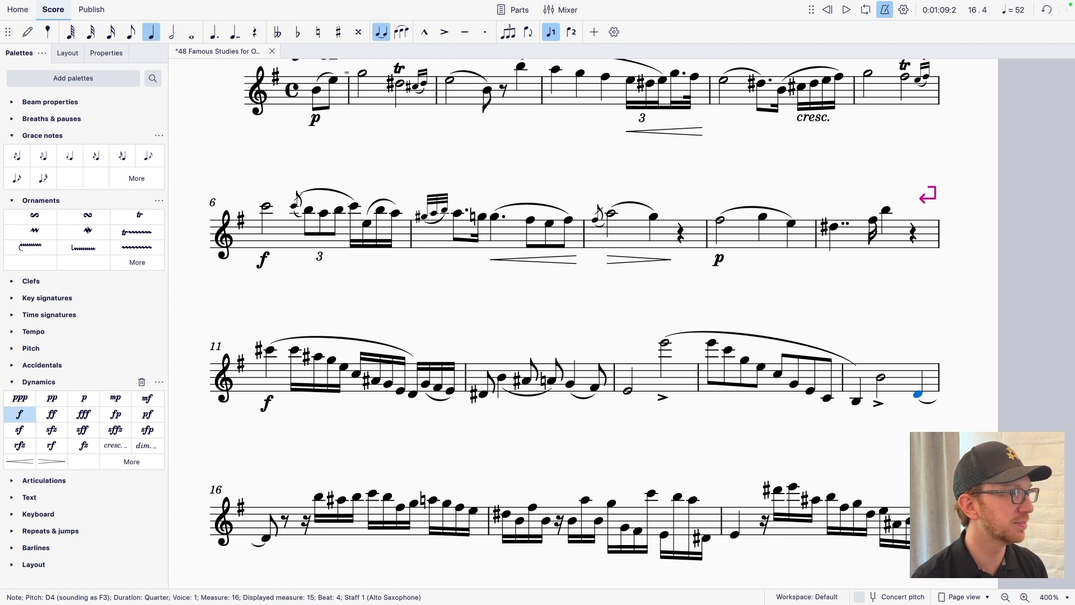
key("Up")
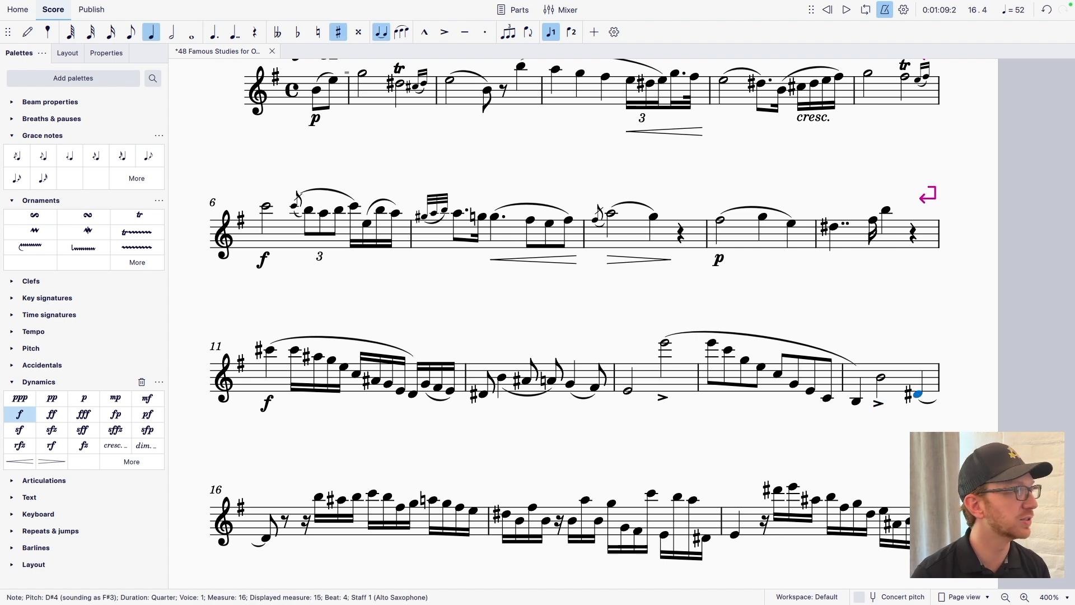
key("Right")
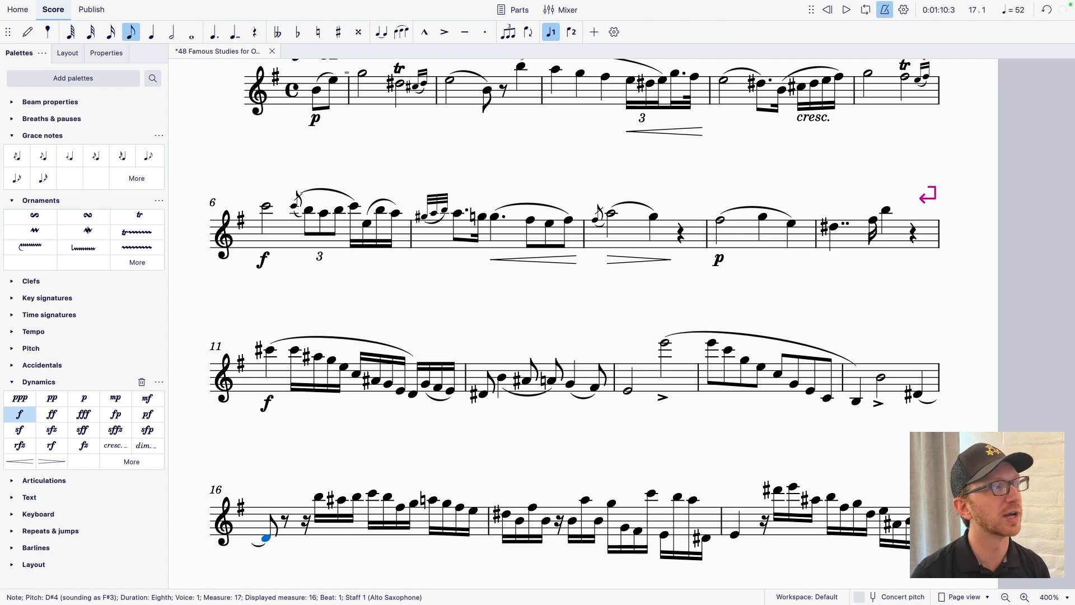
Step: Place a piano (p) dynamic under the first sixteenth note, B5, in measure 16
key("Right")
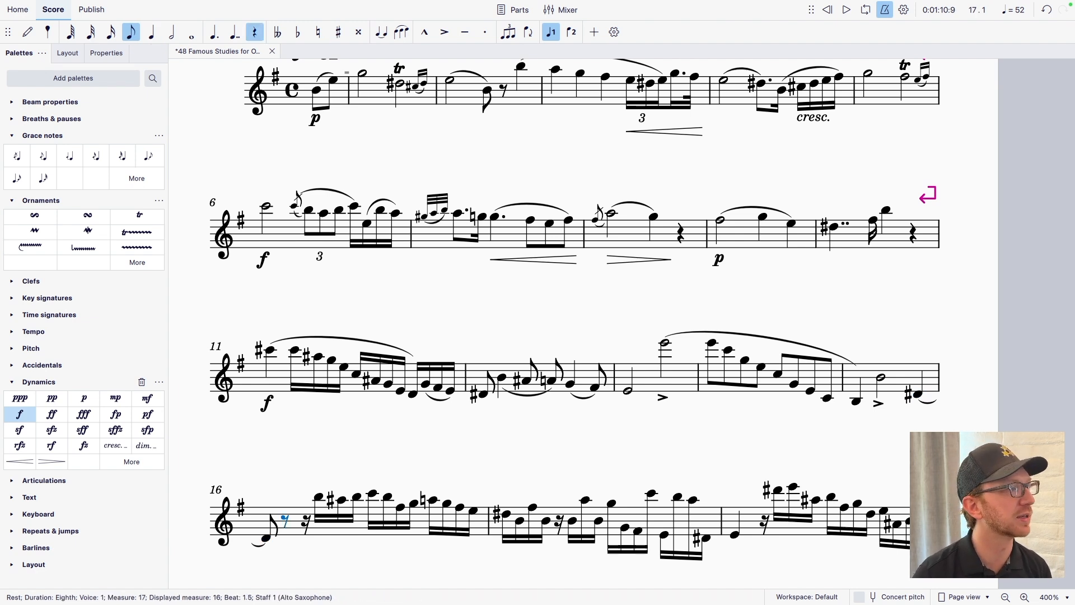
key("Right")
key("Right")
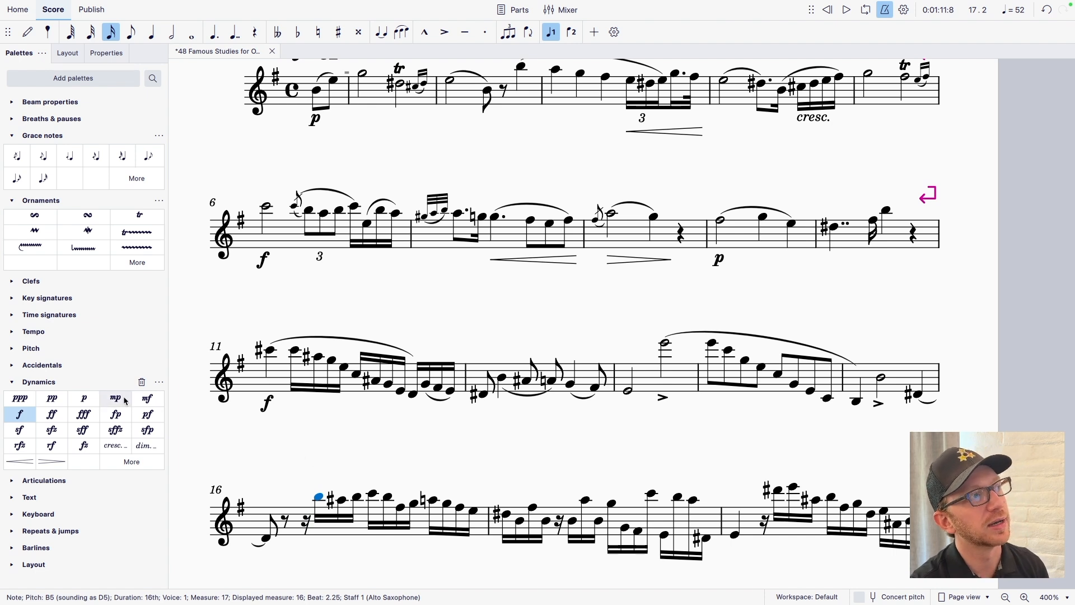
left_click(84, 398)
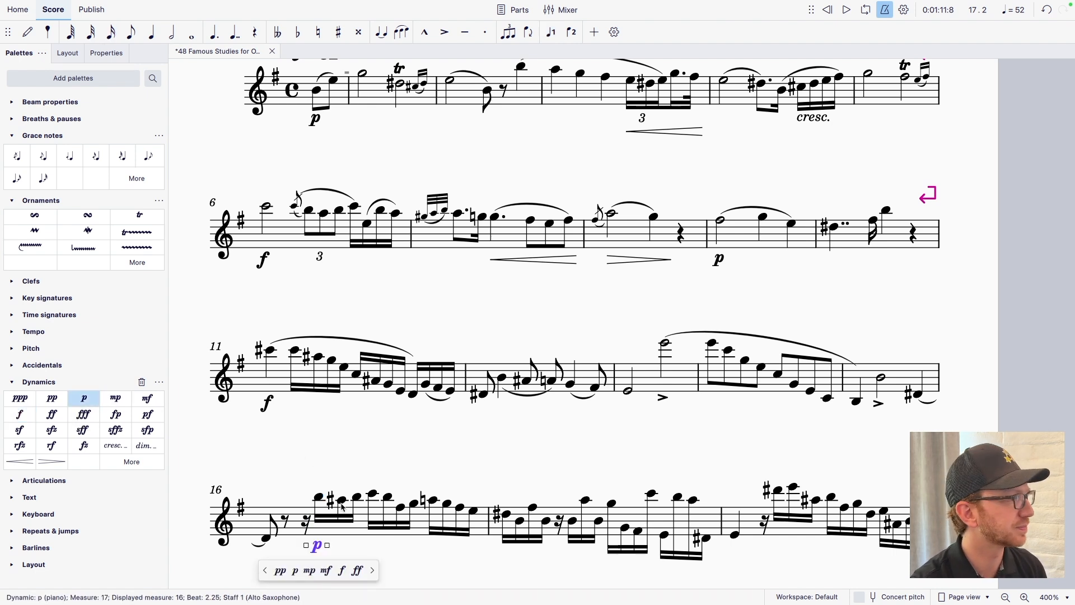
Step: Slur from the first sixteenth-note B5 in measure 16 to the opening D♯5 of measure 17, and slur the following three sixteenths together
left_click(321, 498)
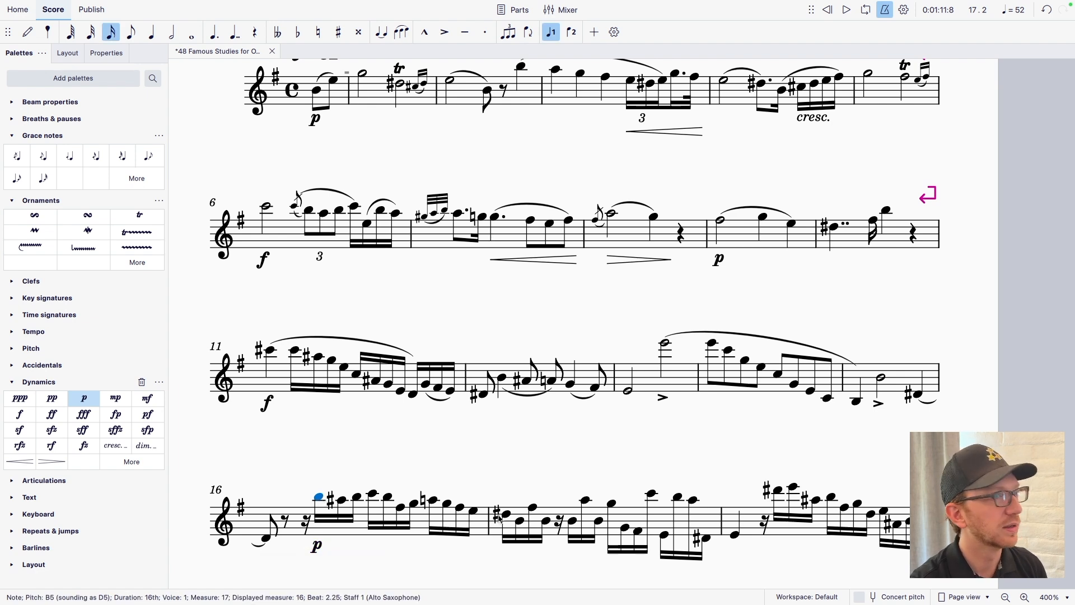
left_click(516, 520, "shift")
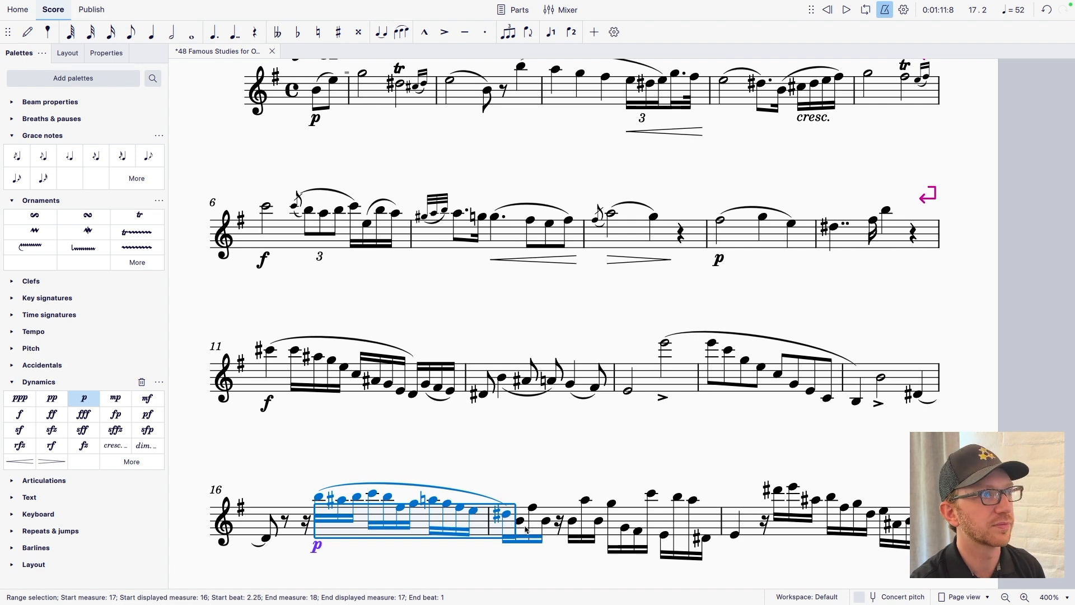
left_click(524, 524)
left_click(545, 523, "shift")
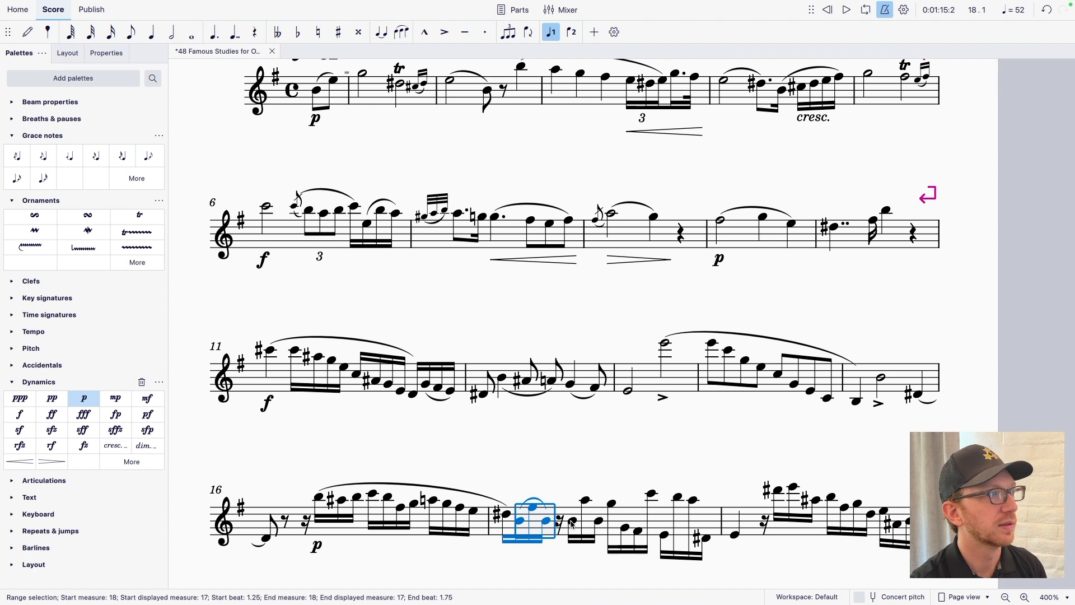
Step: Slur from the B4 after the sixteenth rest on beat 2 of measure 17 through to the first note of measure 18, E4
left_click(572, 521)
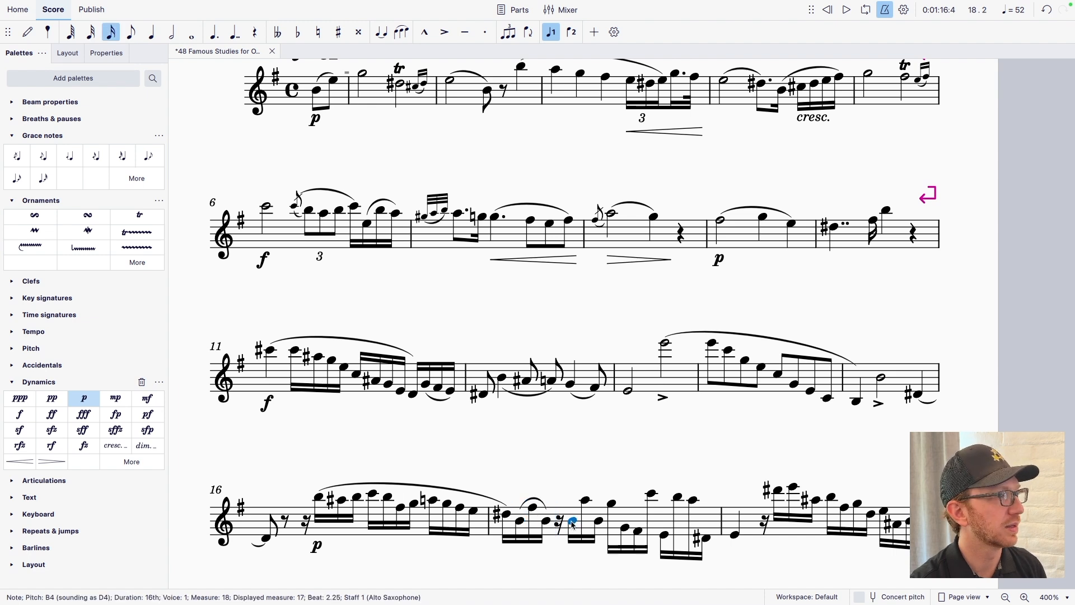
left_click(736, 535, "shift")
key("s")
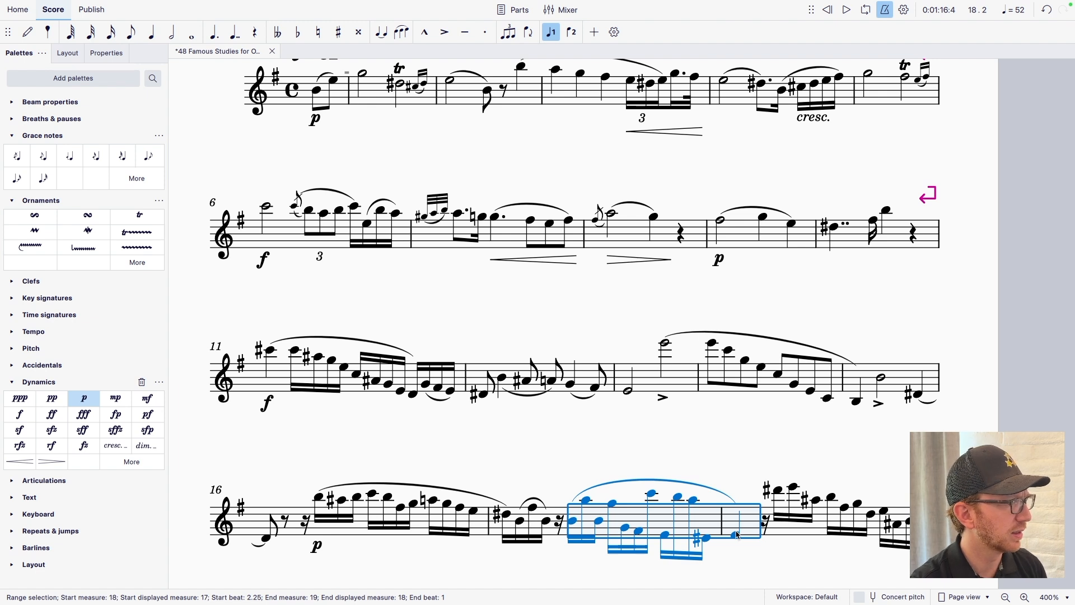
left_click(781, 491)
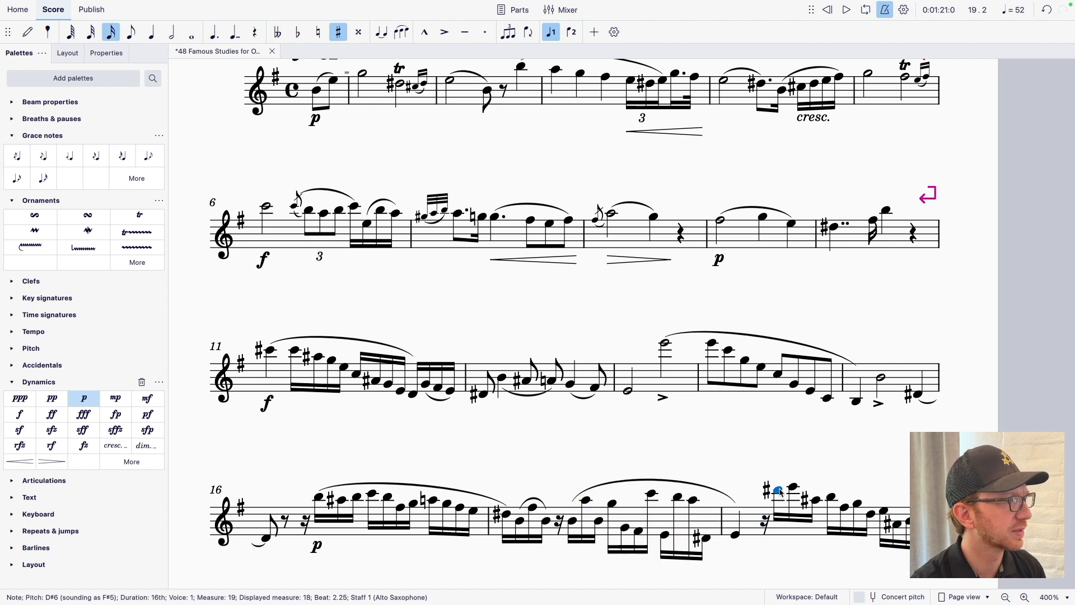
left_click(858, 504, "shift")
key("s")
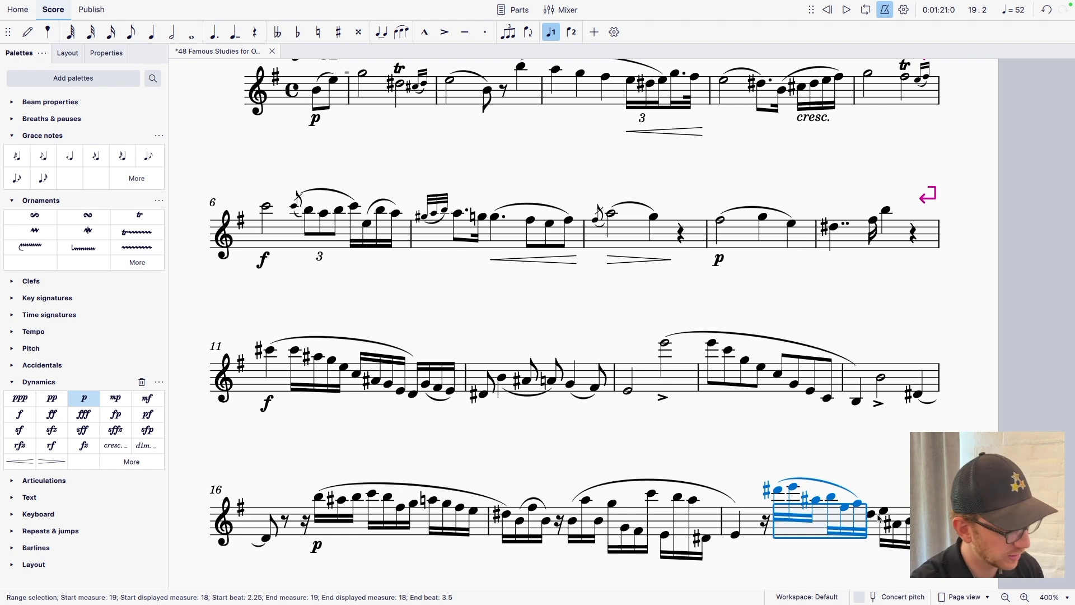
key("ctrl+z")
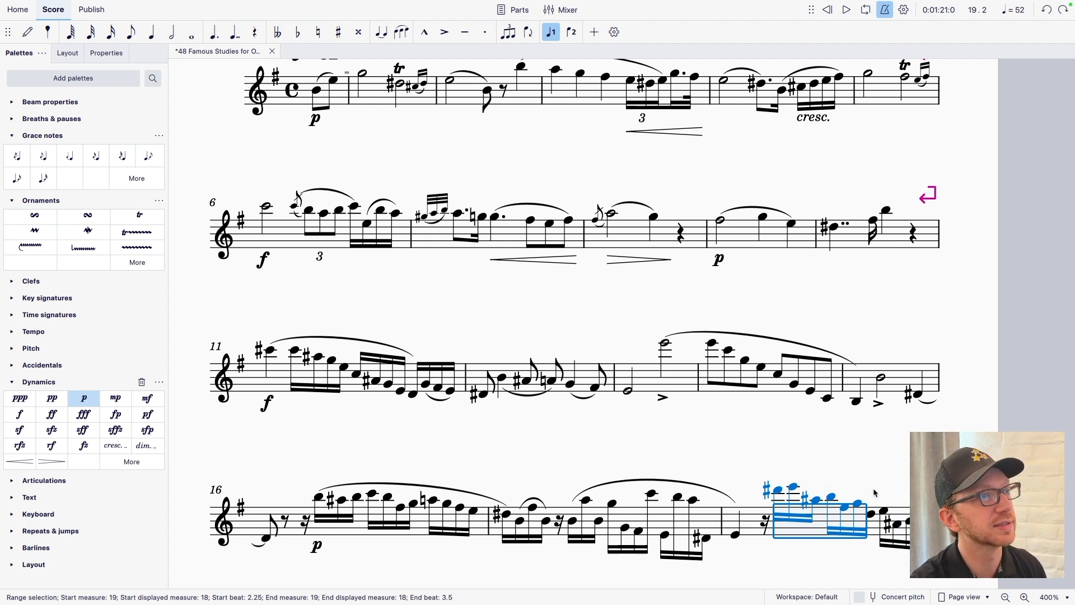
key("Escape")
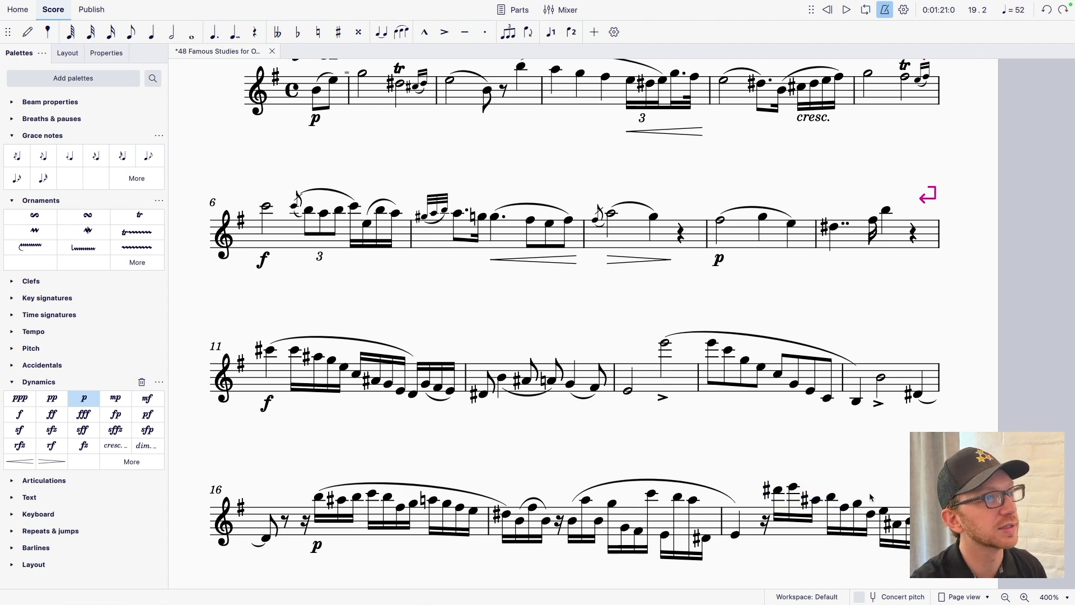
left_click(810, 532)
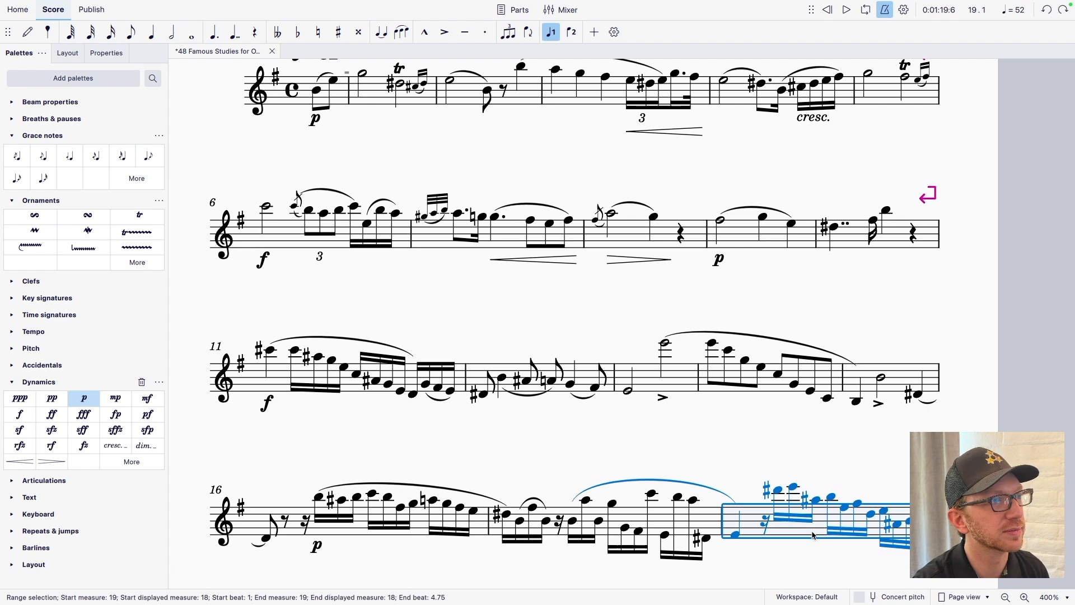
Step: Slur from the sixteenth-note D♯6 after the rest in measure 18 through to the measure's last sixteenth note
left_click(778, 491)
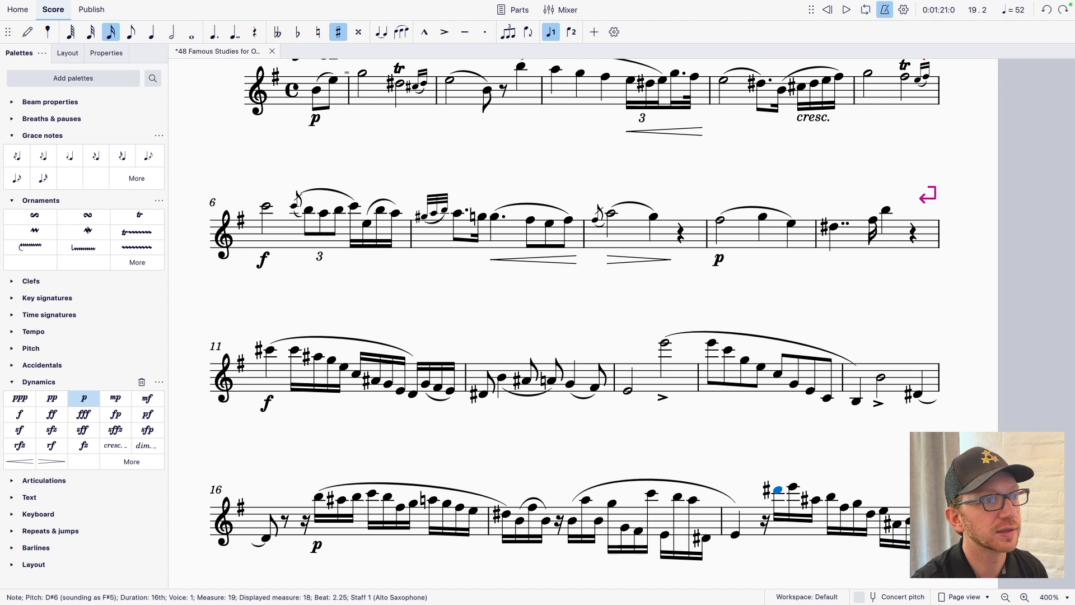
left_click(924, 527, "shift")
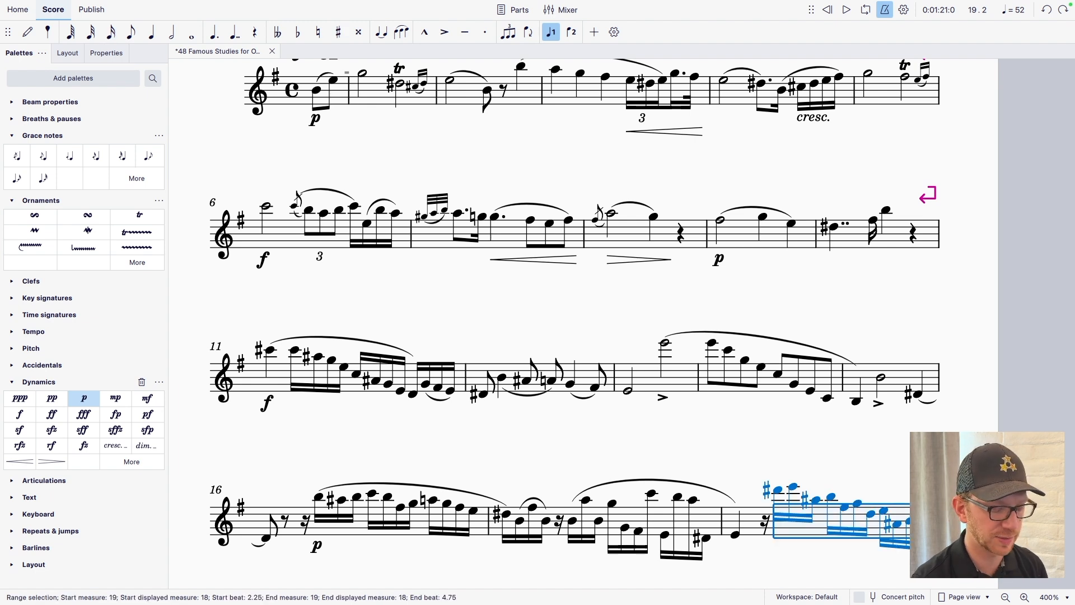
key("s")
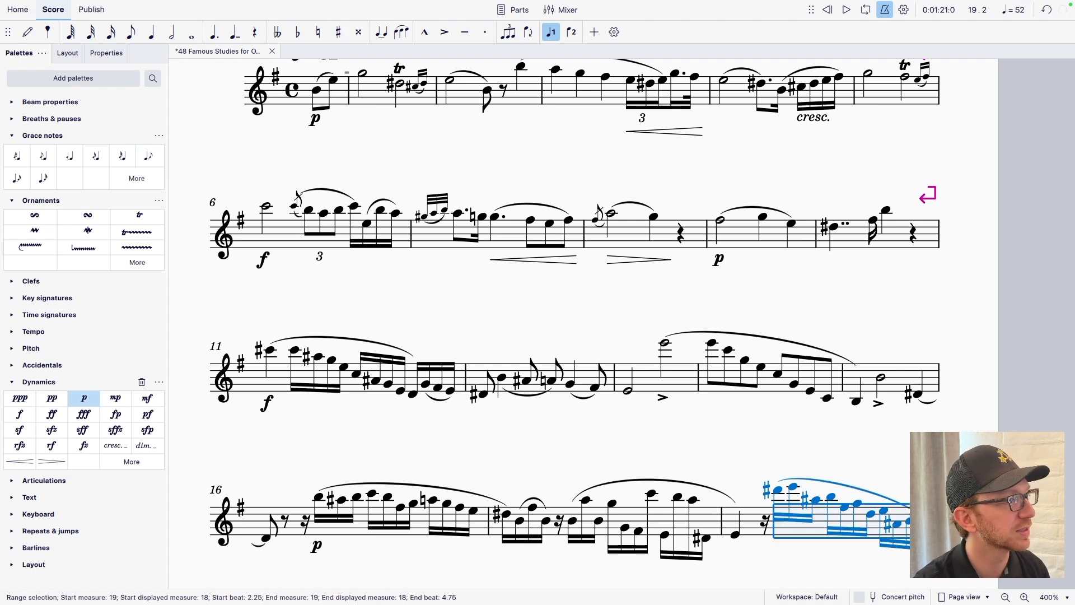
Step: Slur all the sixteenth notes of measure 19 together under a single slur
scroll(812, 448, "down", 3)
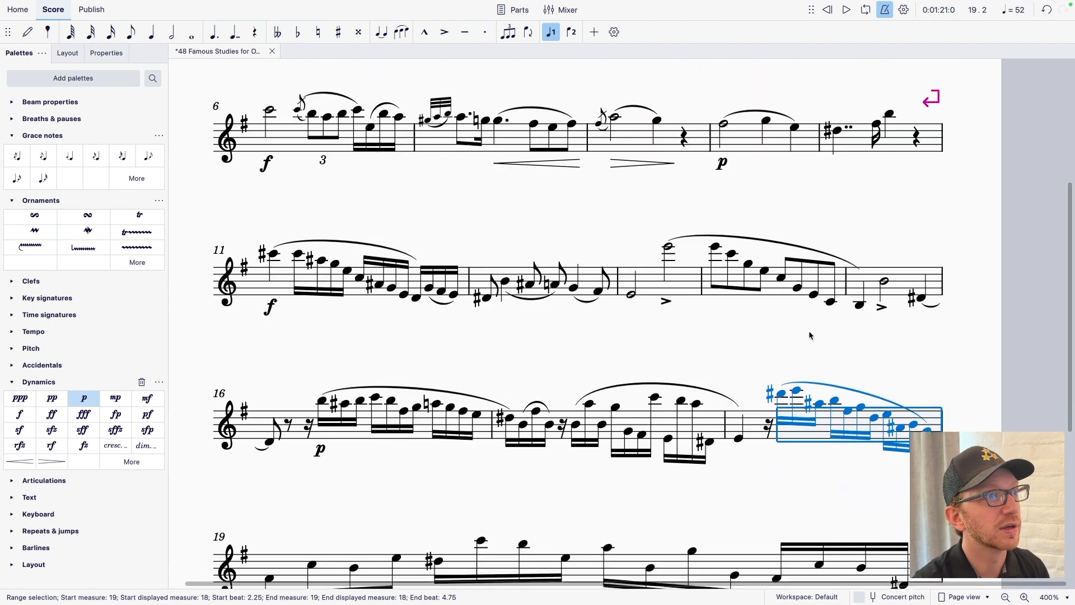
scroll(739, 452, "down", 3)
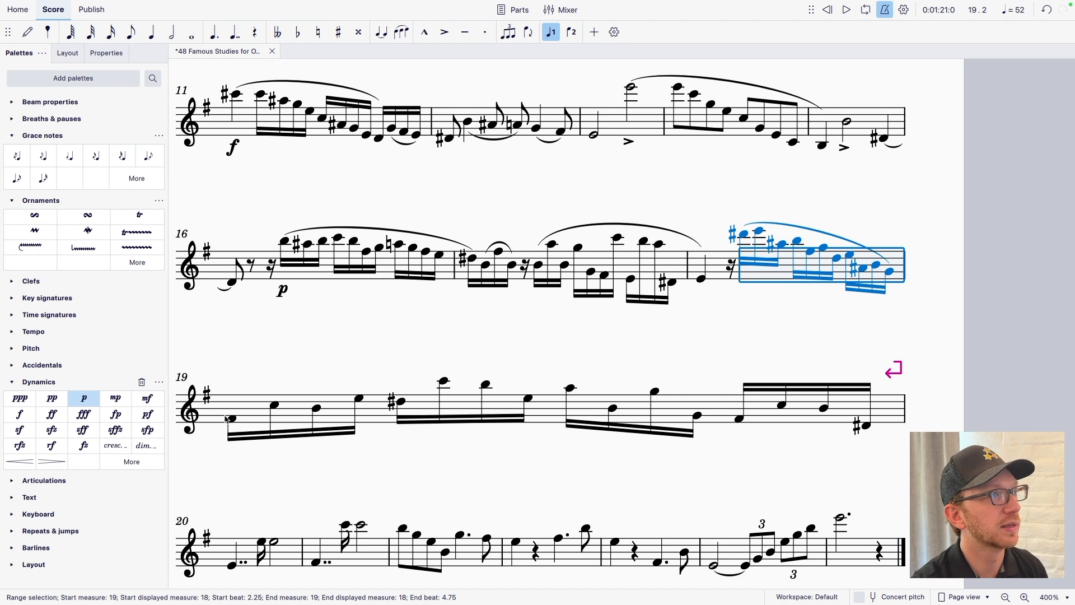
left_click(228, 412)
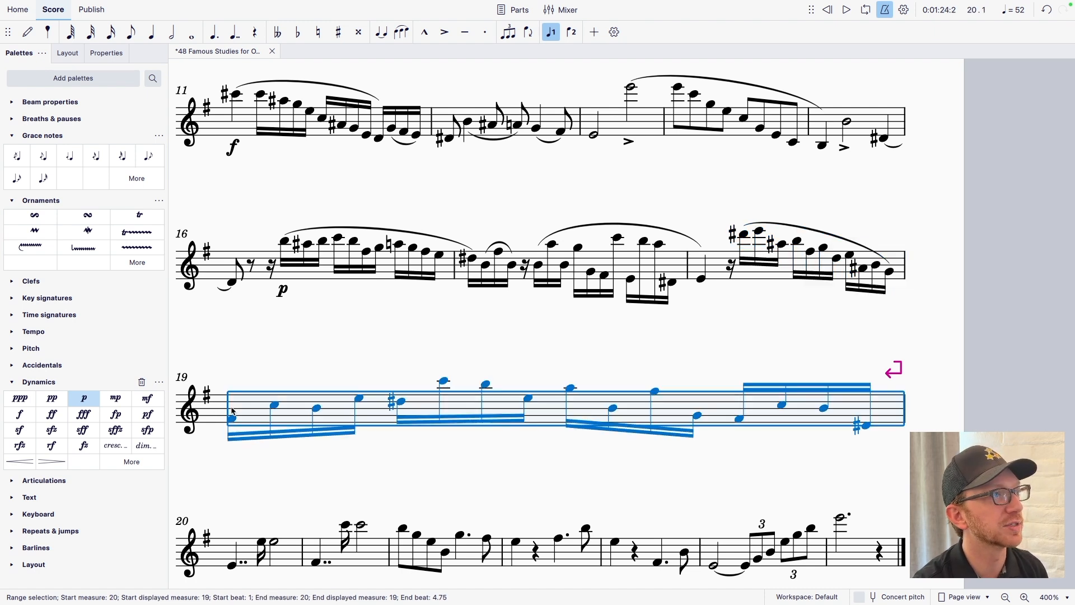
key("s")
Step: Add a diminuendo hairpin in measure 18 from the sixteenth rest on beat 2 through to the last sixteenth note
left_click_drag(382, 523, 397, 354)
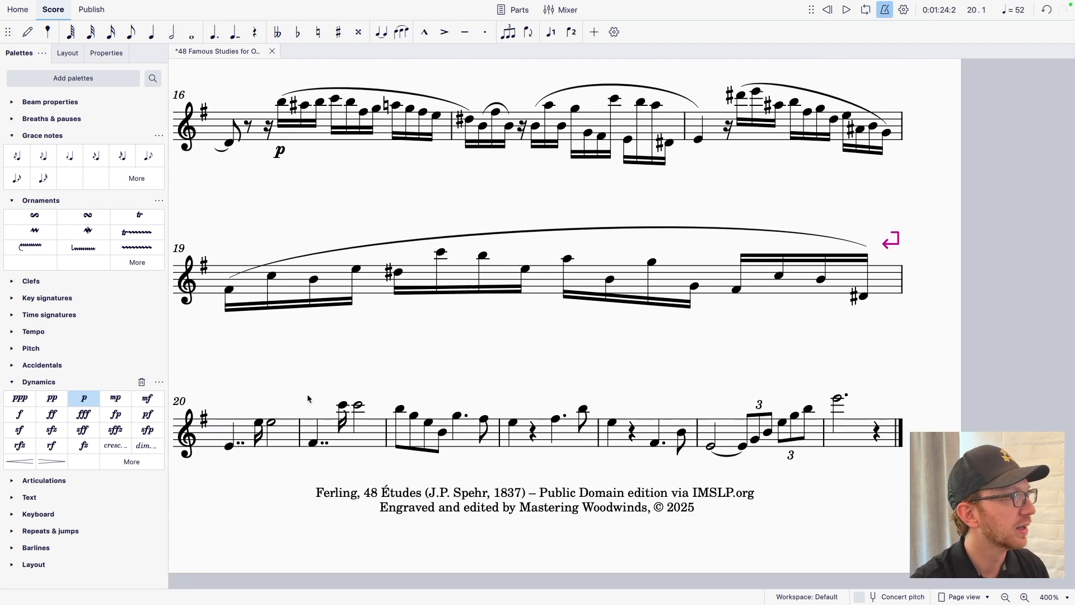
left_click(233, 451)
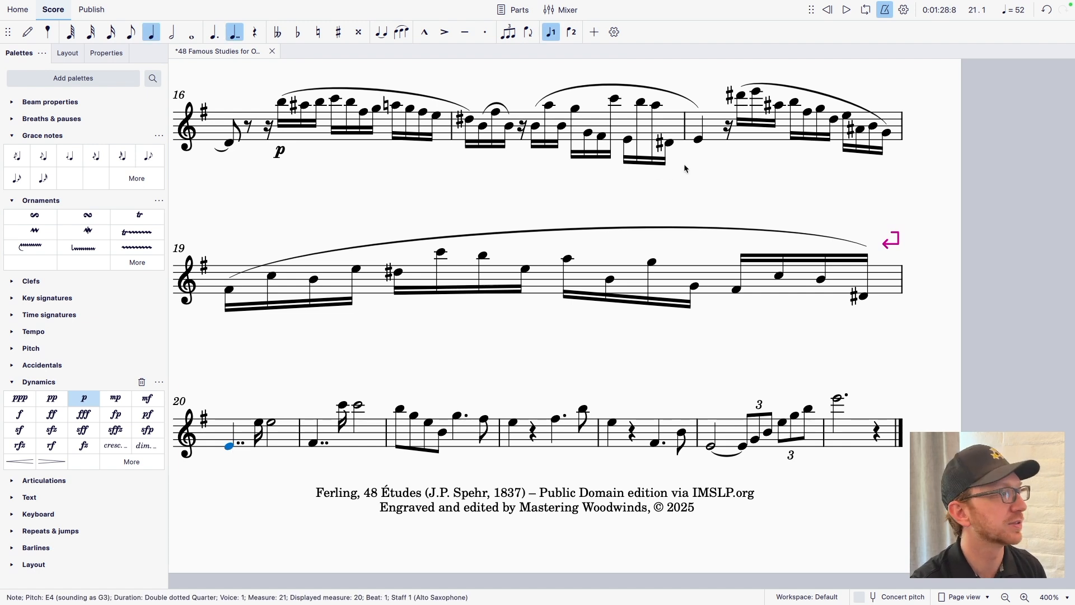
left_click(730, 134)
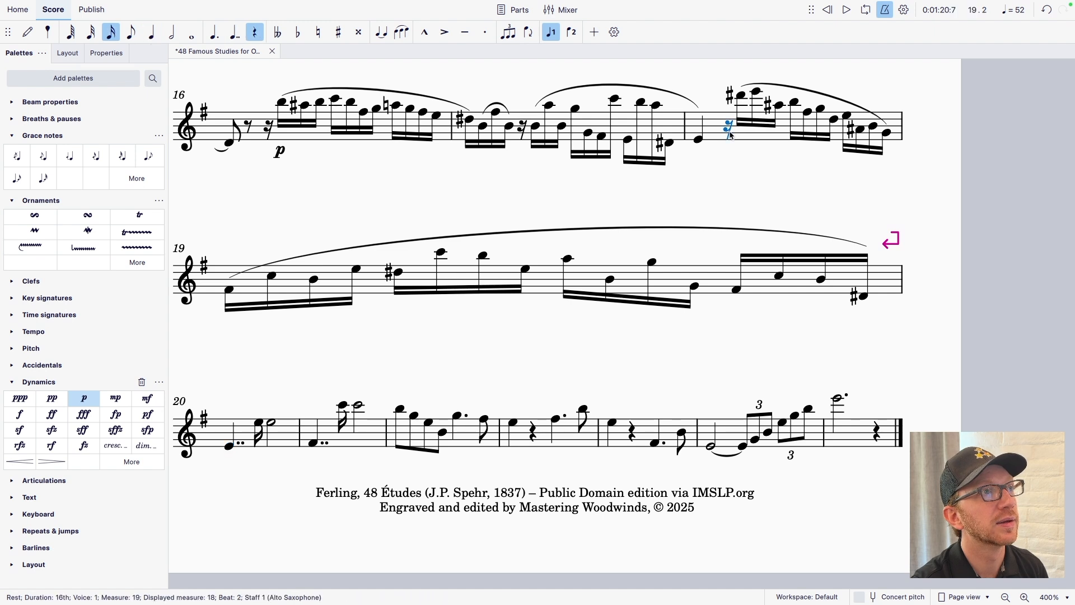
left_click(886, 134, "shift")
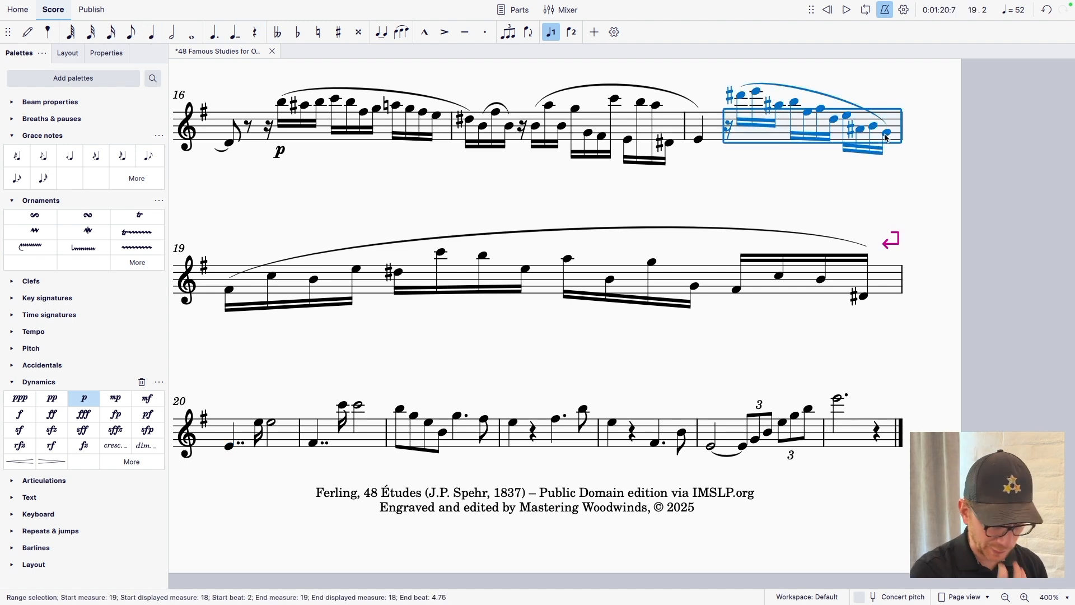
key("shift+period")
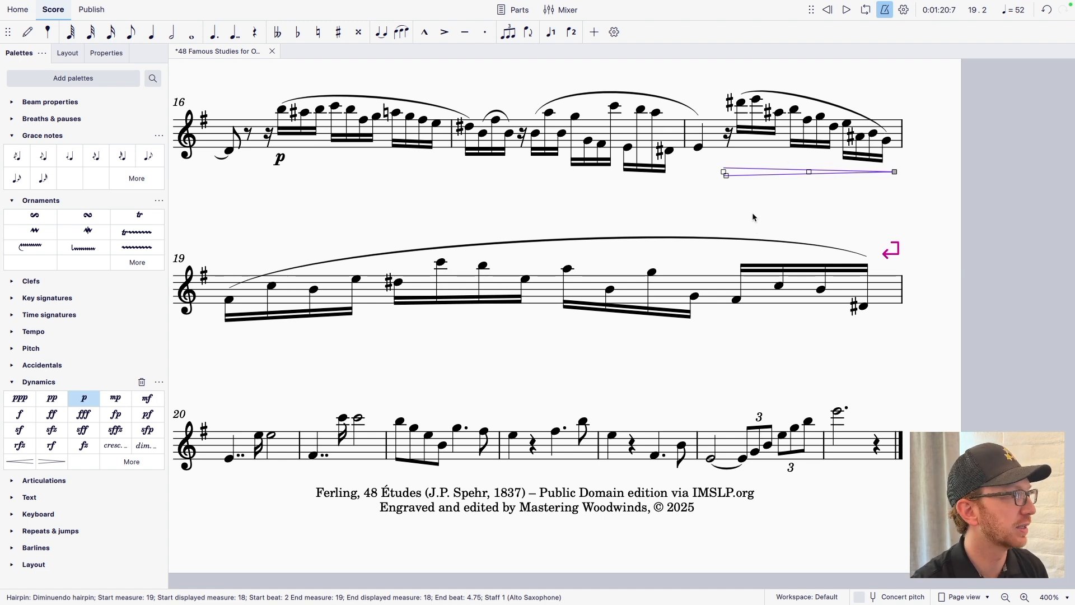
key("Escape")
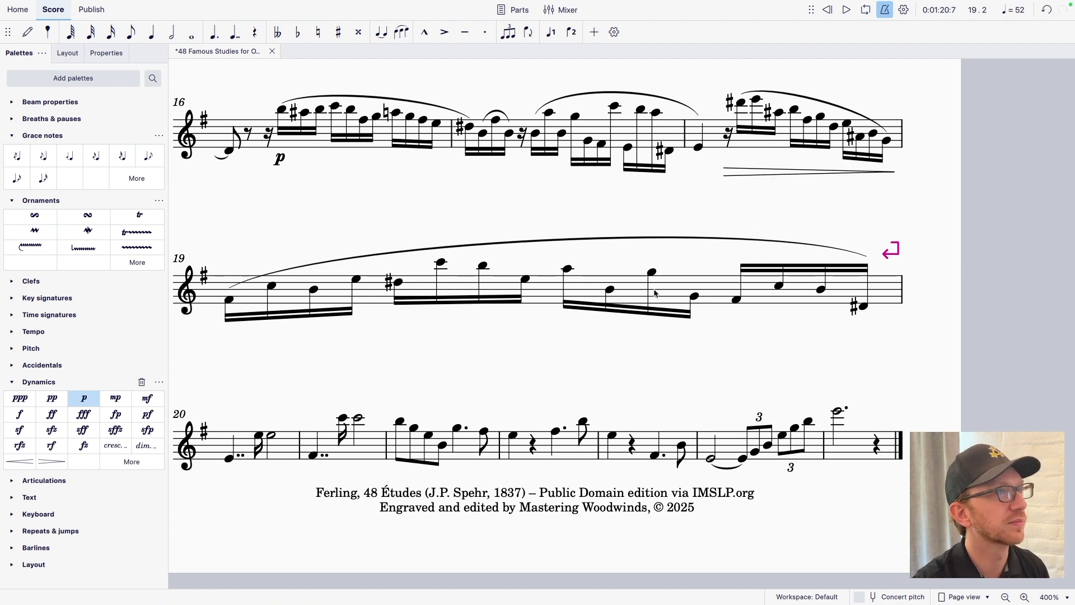
Step: In measure 20, add a forte (f) under the first note, E4, and a trill over the half-note E5
left_click(225, 462)
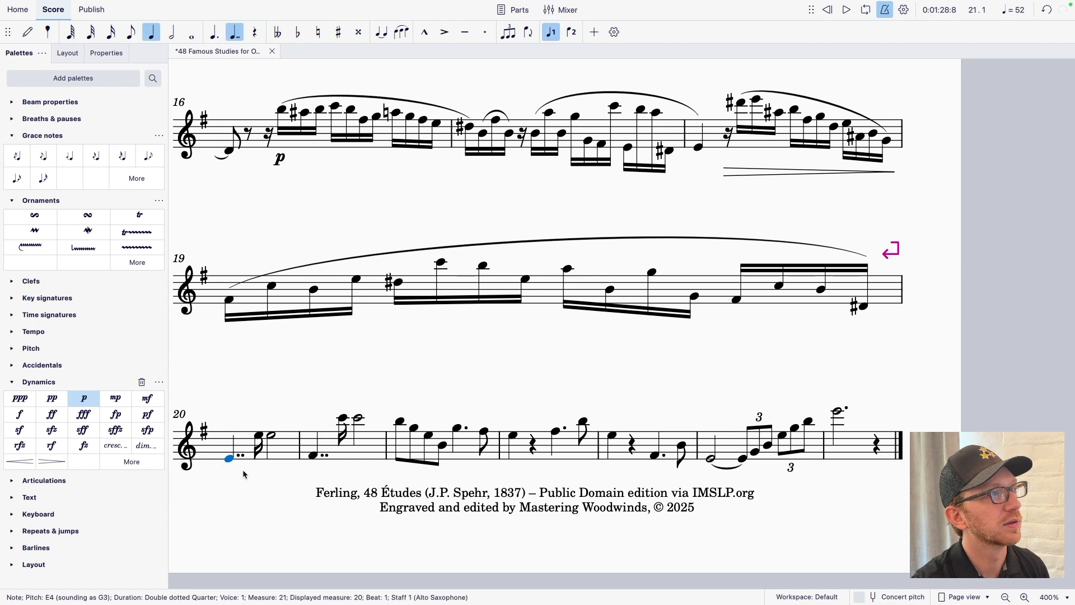
left_click(19, 415)
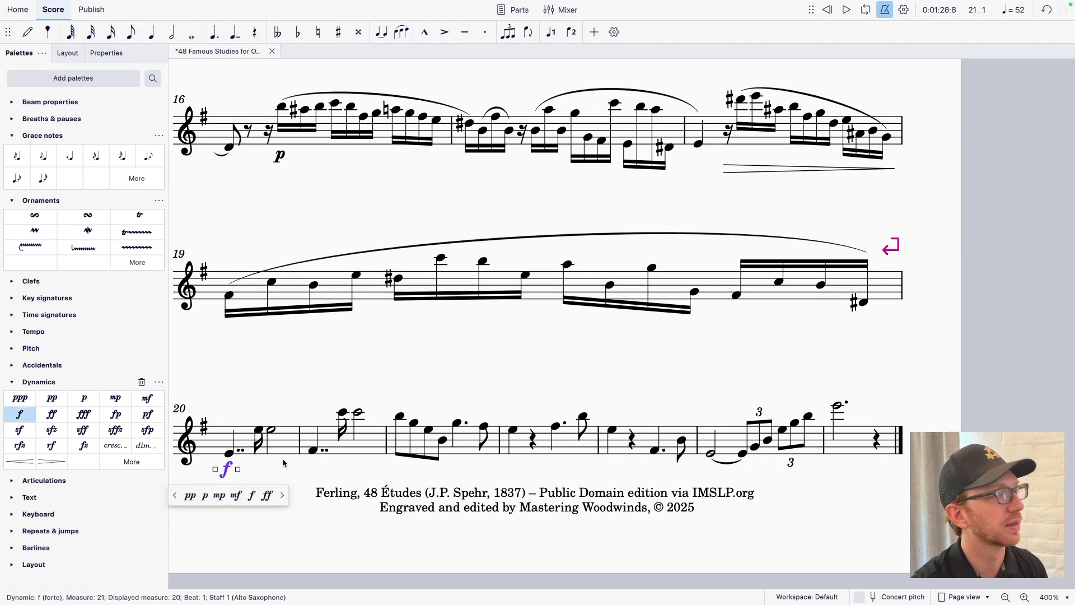
left_click(271, 430)
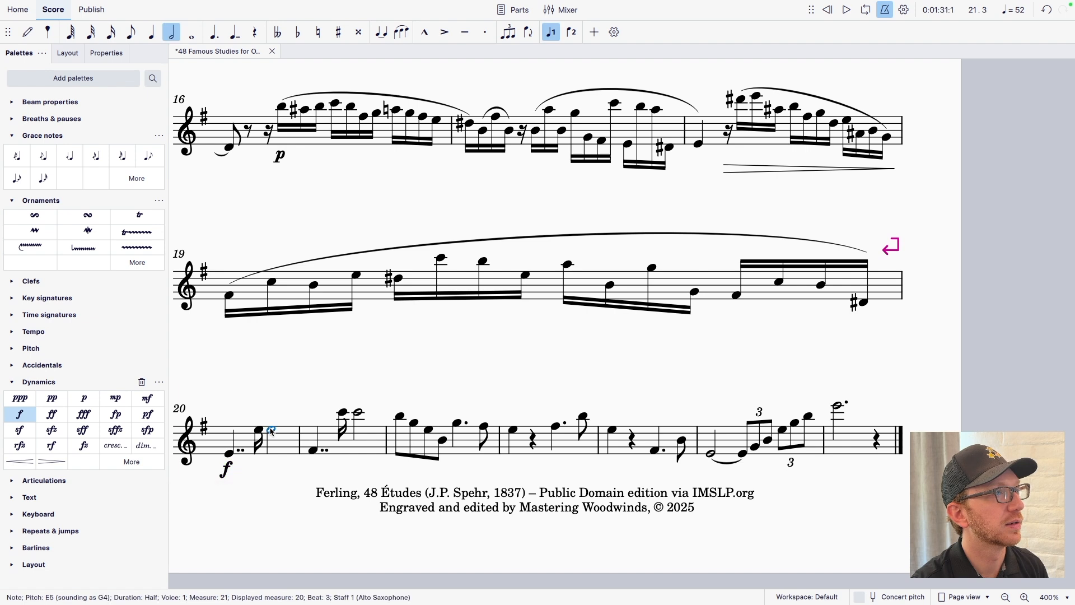
left_click(136, 218)
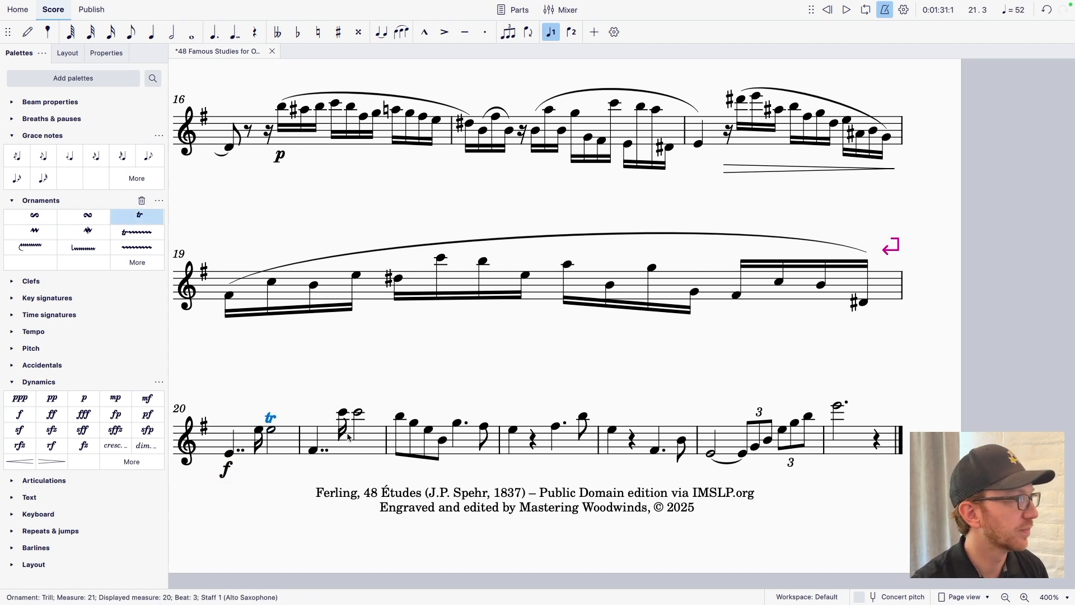
Step: Add a trill over the half-note C6 in measure 21
left_click(359, 413)
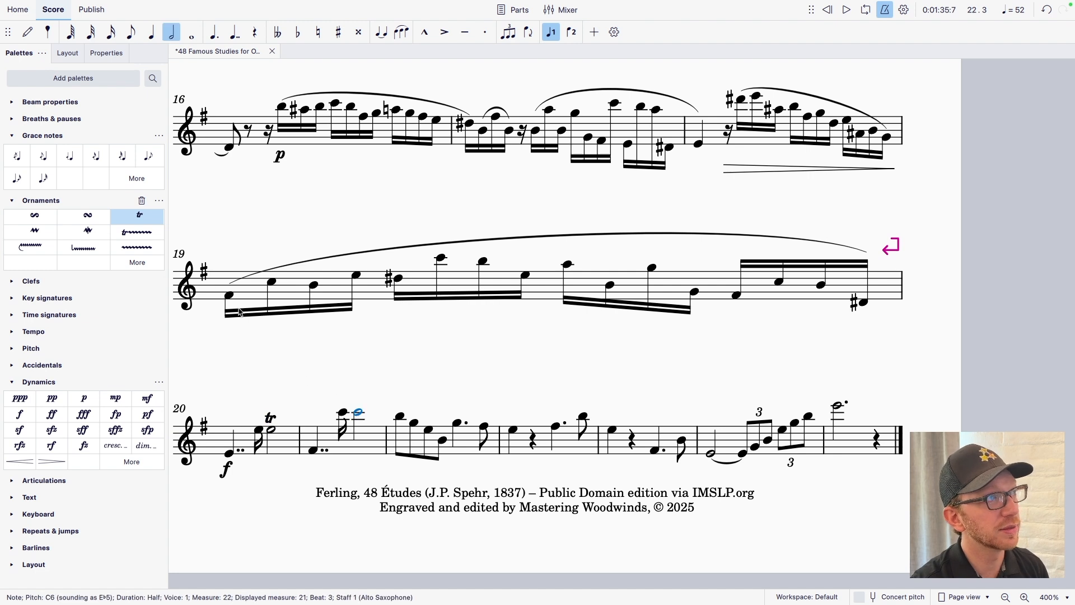
left_click(144, 219)
left_click(397, 367)
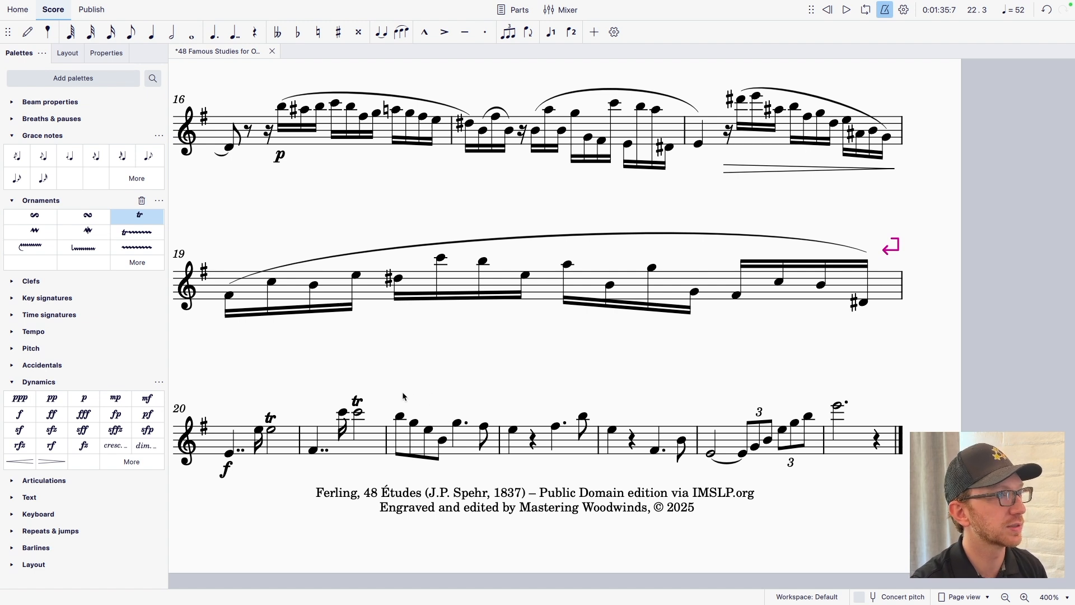
Step: Add two sixteenth grace notes, D♯5 and E5, after the trilled half note in measure 20 and slur them together
left_click(272, 430)
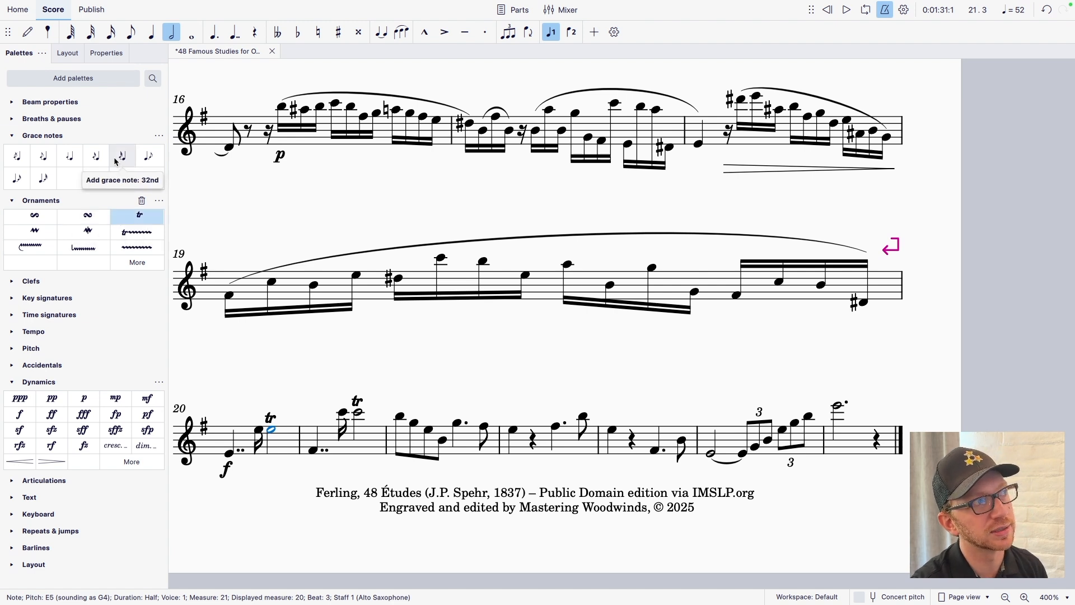
left_click(17, 179)
left_click(16, 180)
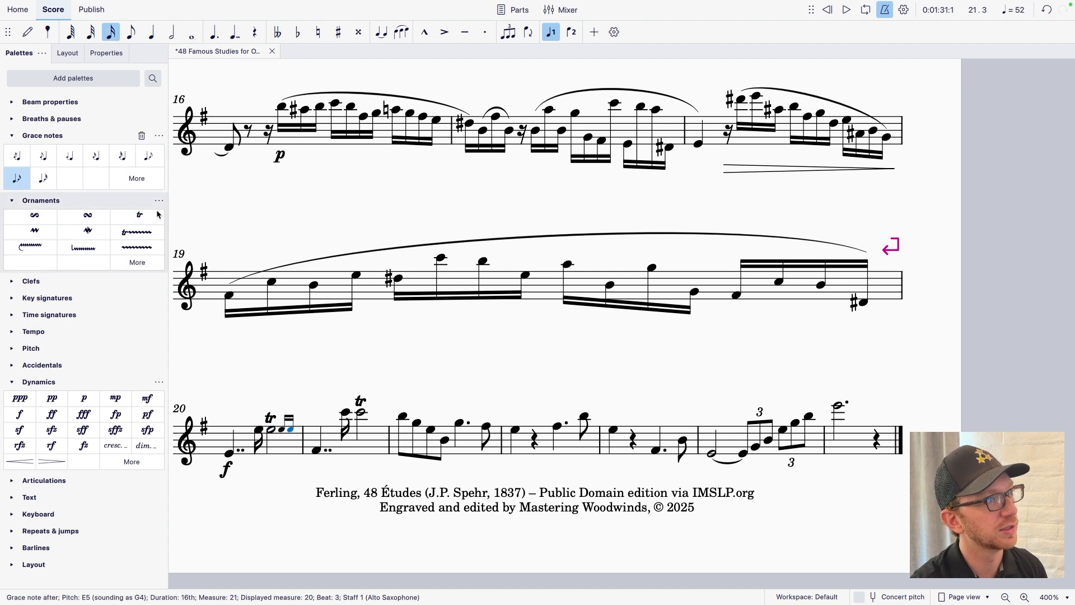
key("Left")
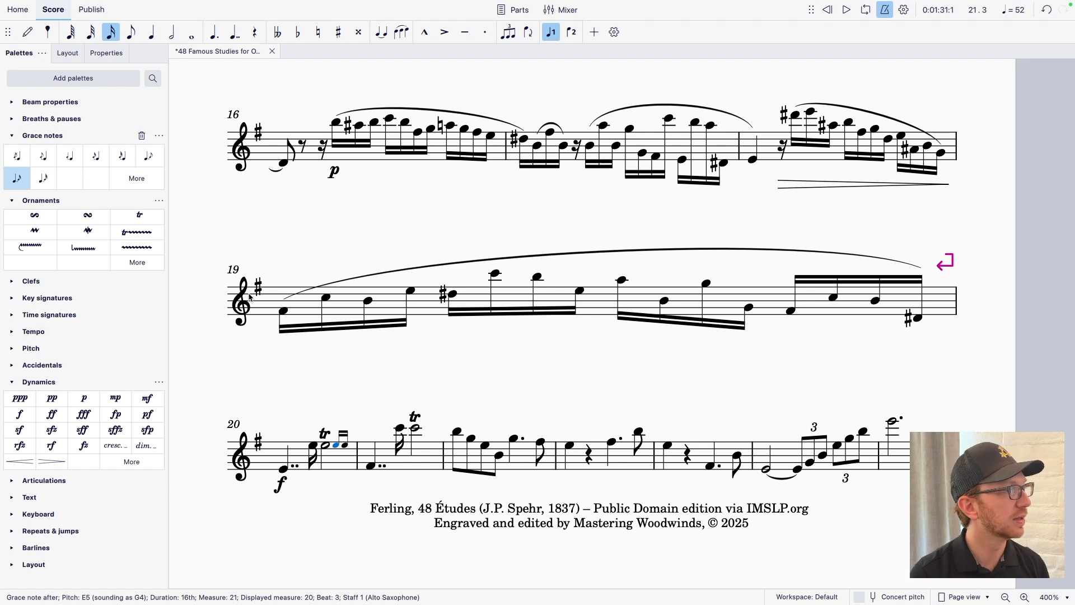
key("Down")
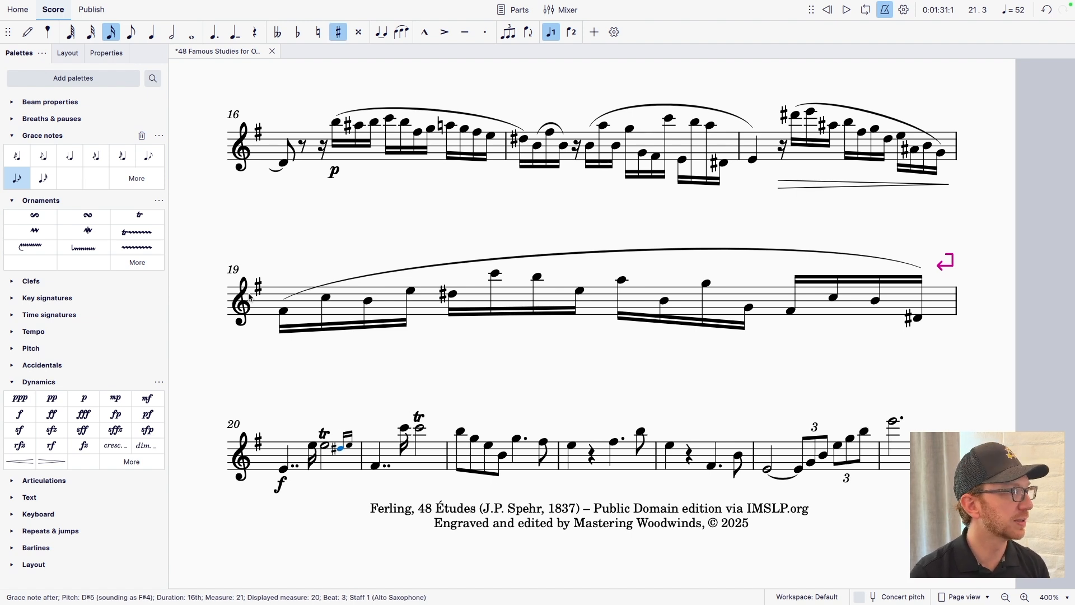
key("Right")
key("Left")
key("s")
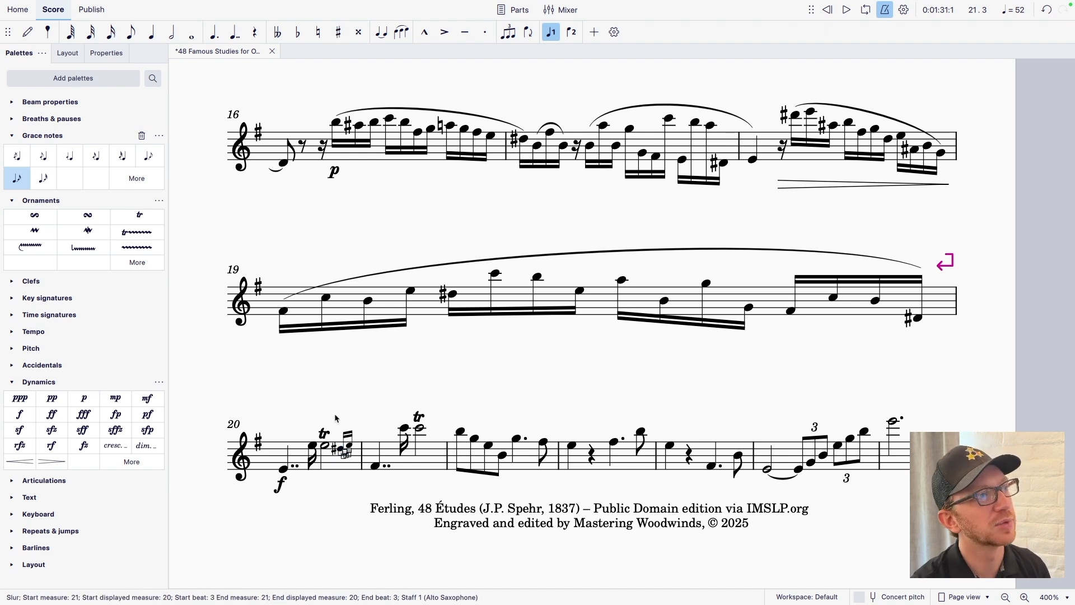
key("Escape")
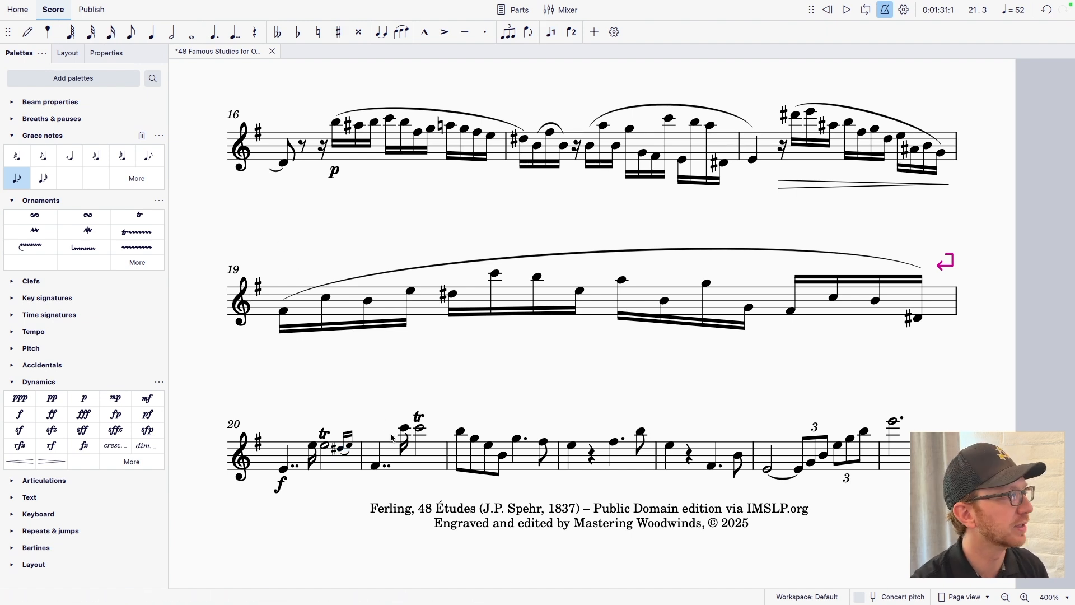
Step: Add two sixteenth grace notes, B5 and C6, after the trilled half note in measure 21 and slur them together
left_click(421, 430)
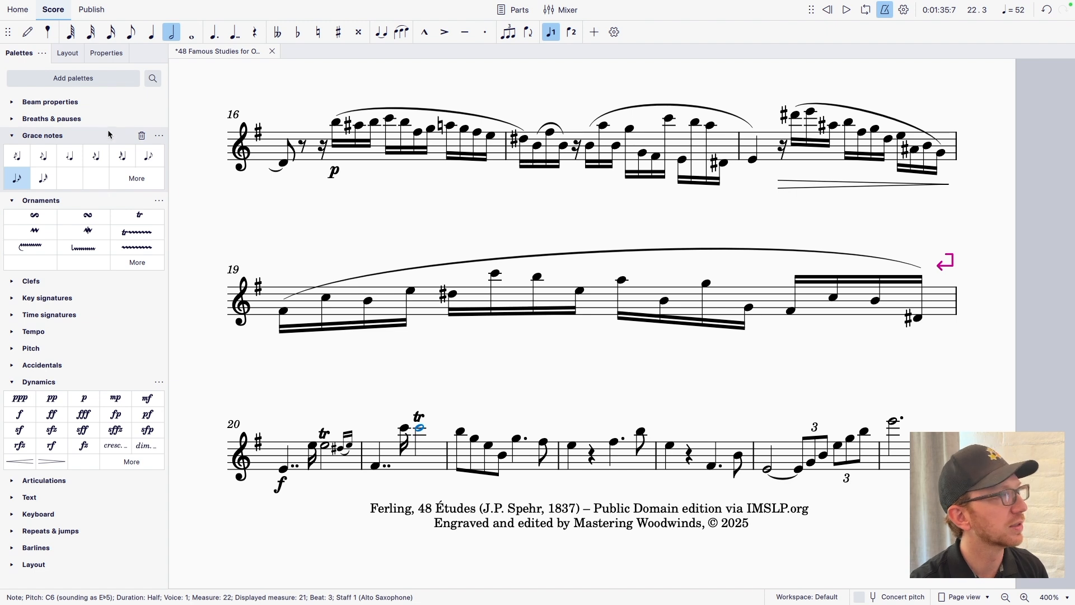
left_click(24, 186)
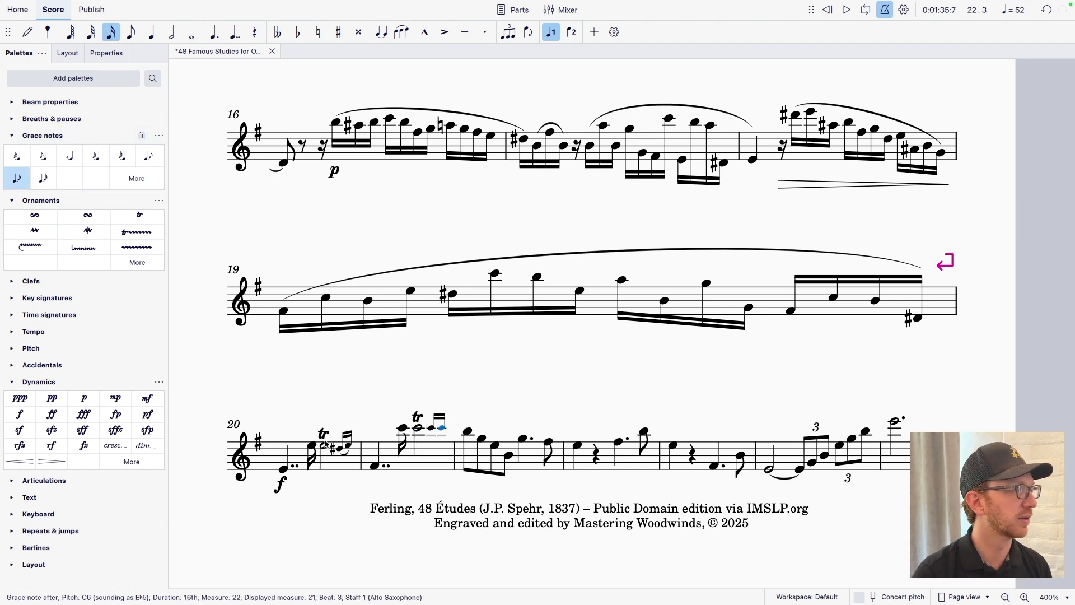
key("Down")
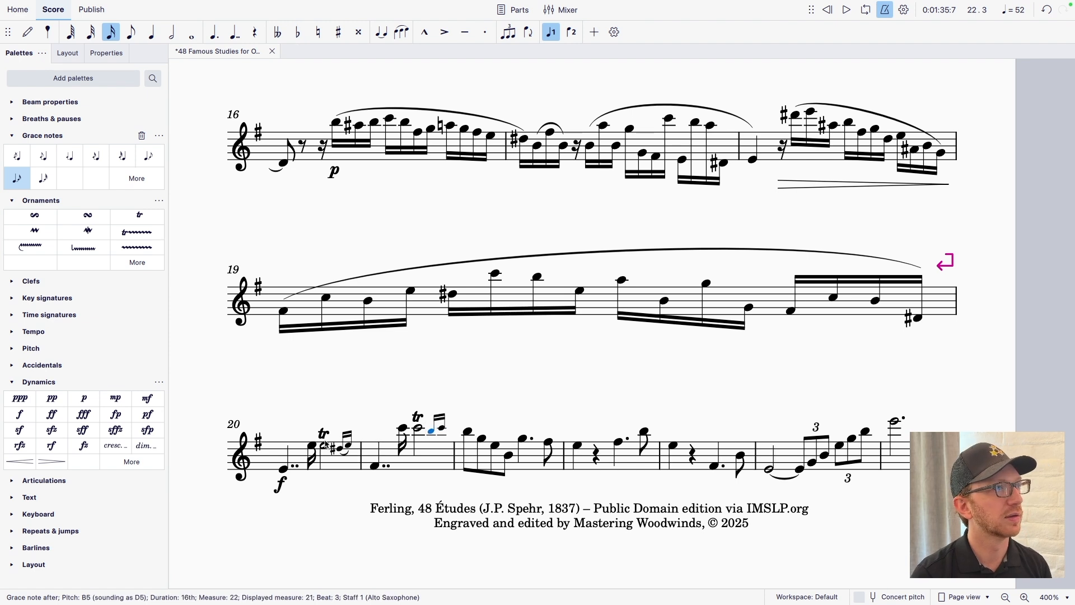
key("s")
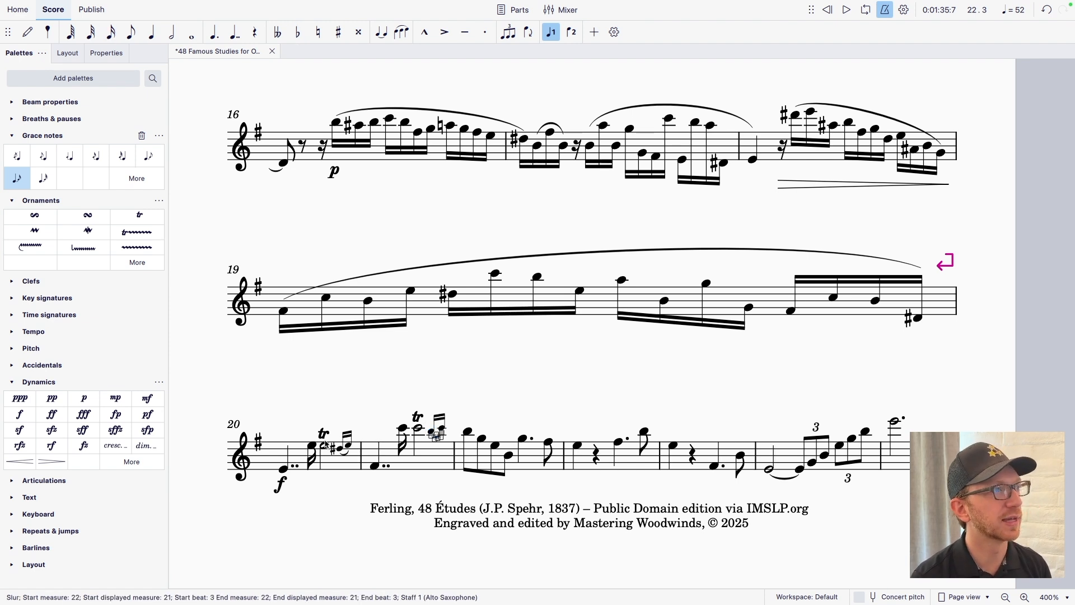
left_click(374, 399)
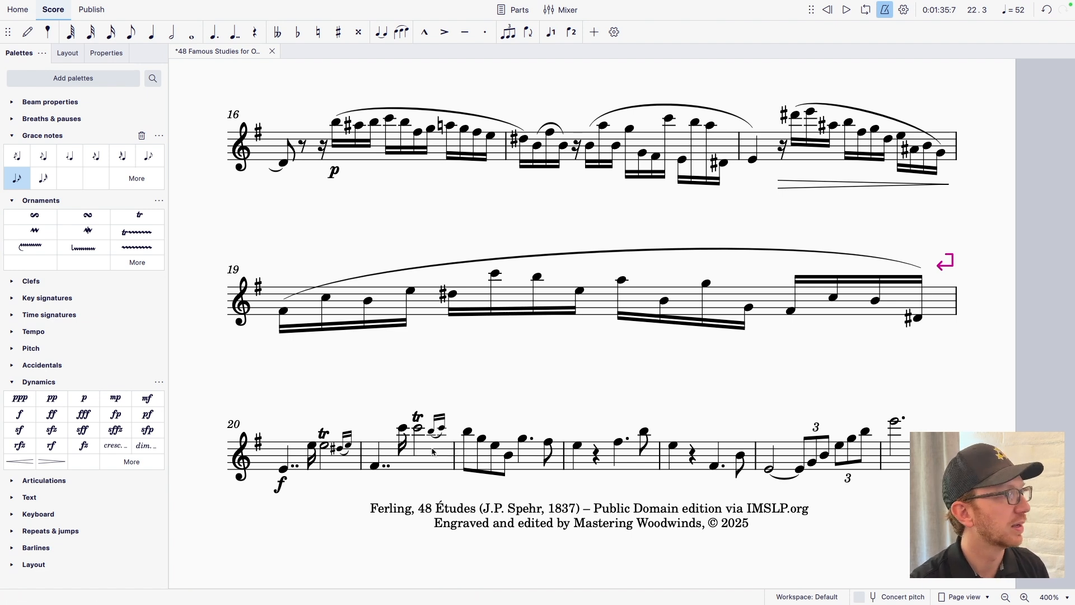
Step: Slur the four beamed eighth notes of measure 22, and slur its dotted-quarter G5 through to the first note of measure 23
left_click(468, 431)
left_click(509, 458, "shift")
key("s")
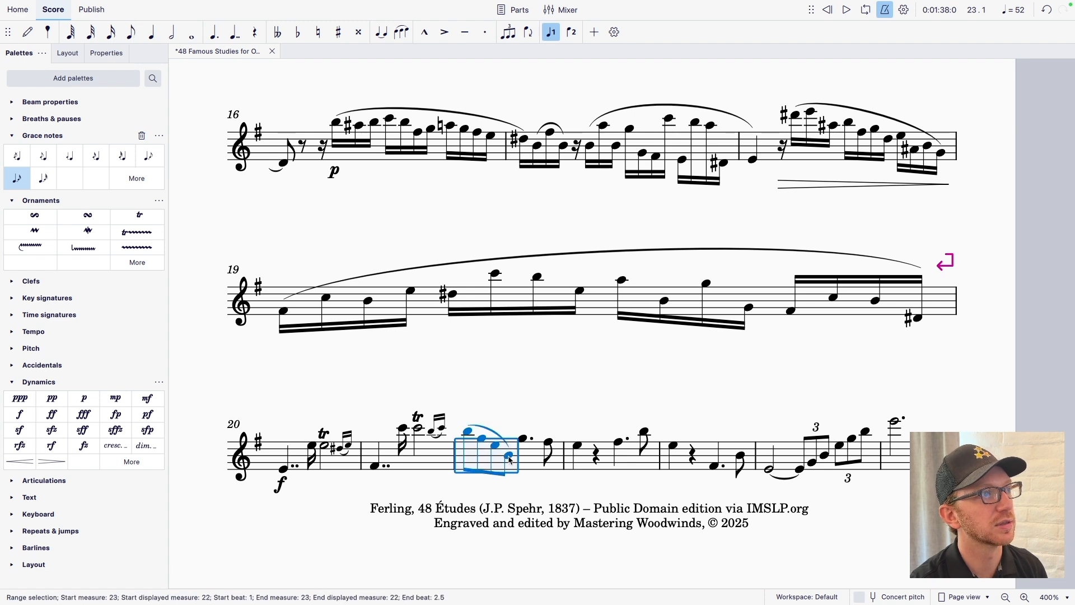
left_click(525, 439)
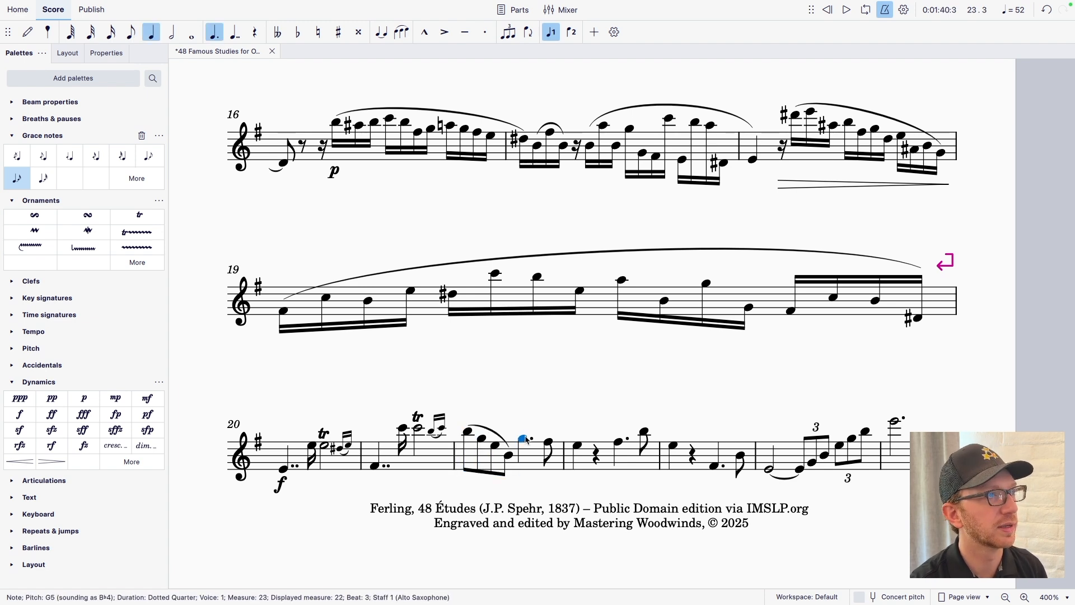
left_click(581, 446, "shift")
key("s")
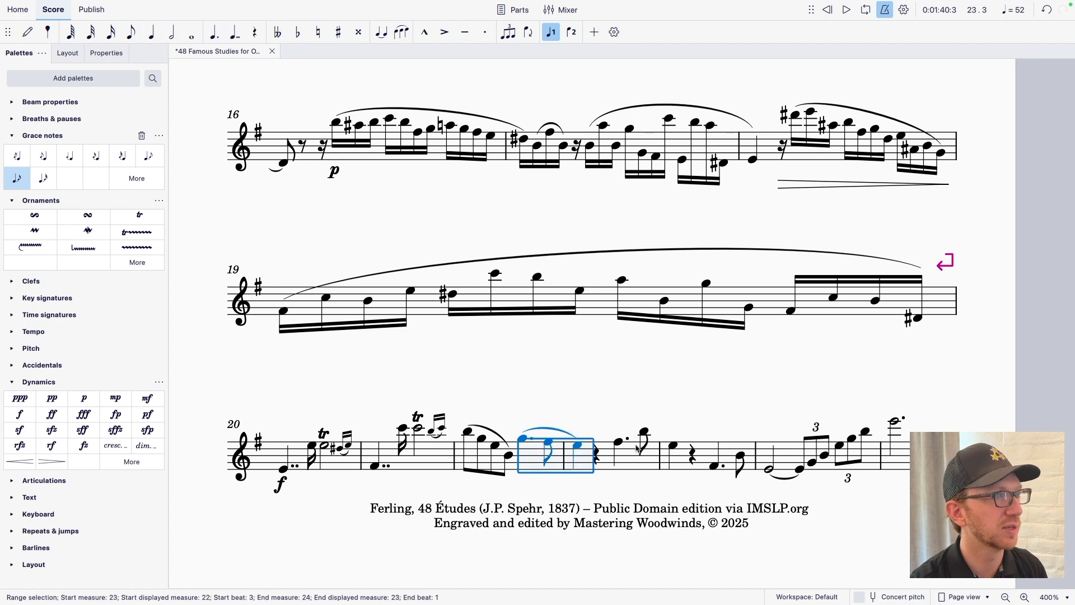
Step: Add a piano (p) under the dotted-quarter F♯5 in measure 23, and slur the dotted quarter on beat 3 of measure 24 to the last eighth note
left_click(618, 443)
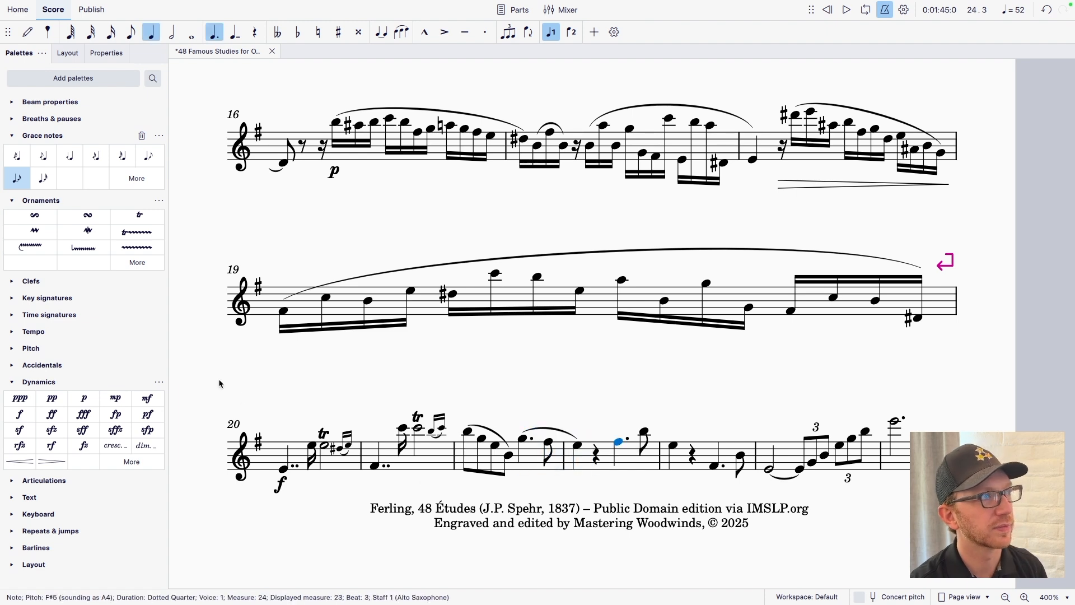
left_click(80, 404)
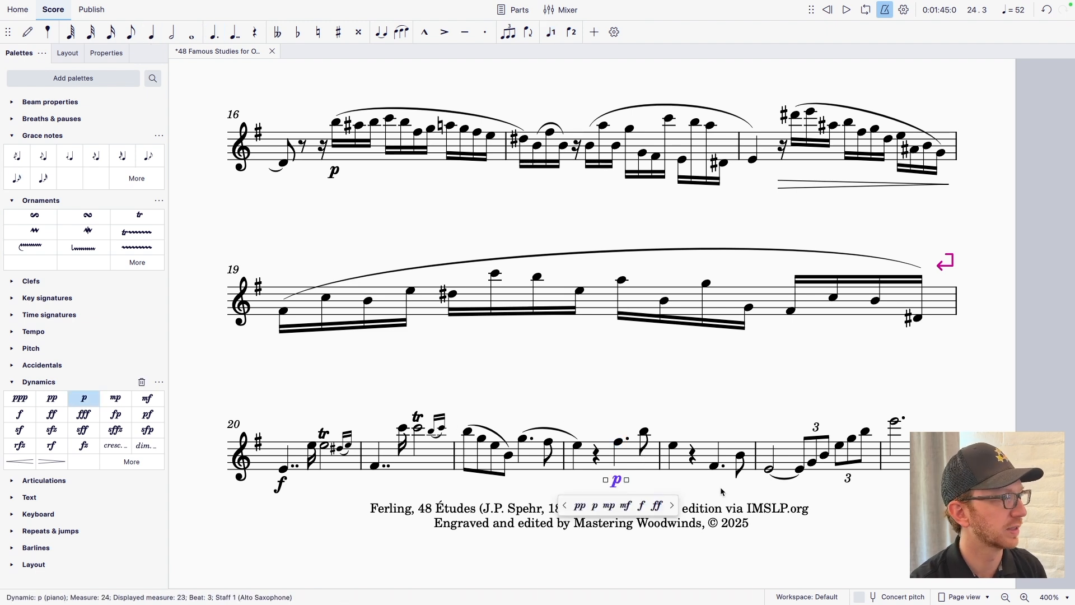
left_click(715, 466)
key("s")
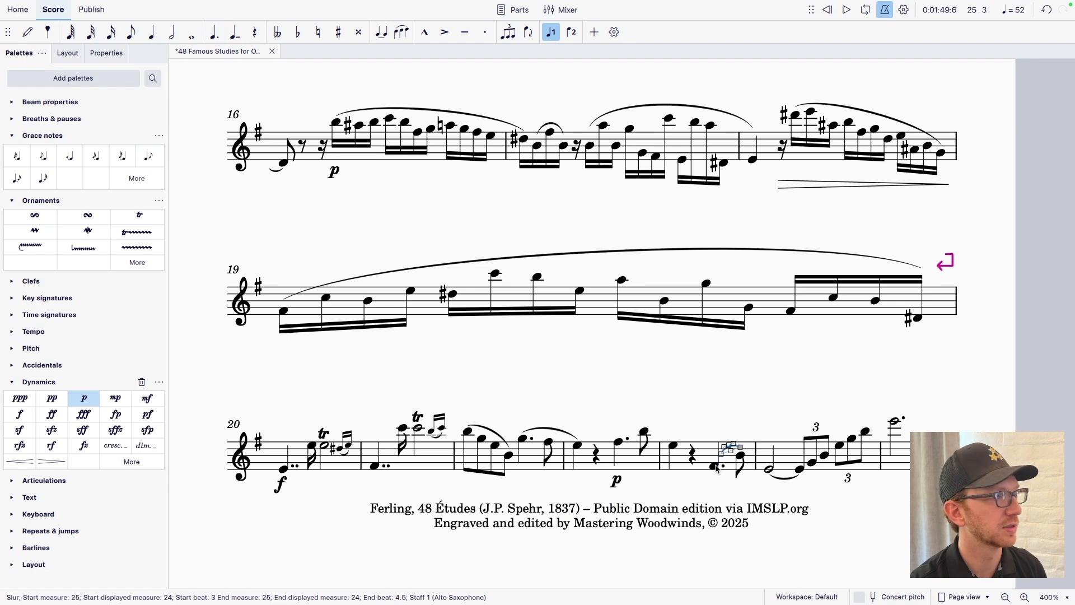
Step: Add staccato dots to the last five triplet eighth notes of measure 25, from G4 to the final note
left_click(815, 464)
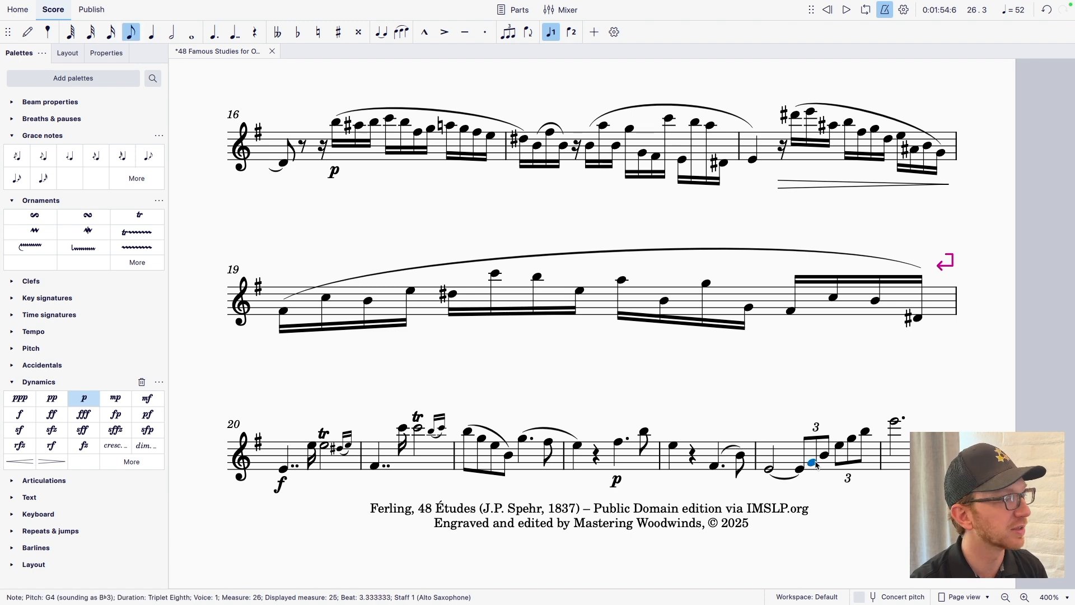
left_click(867, 432, "shift")
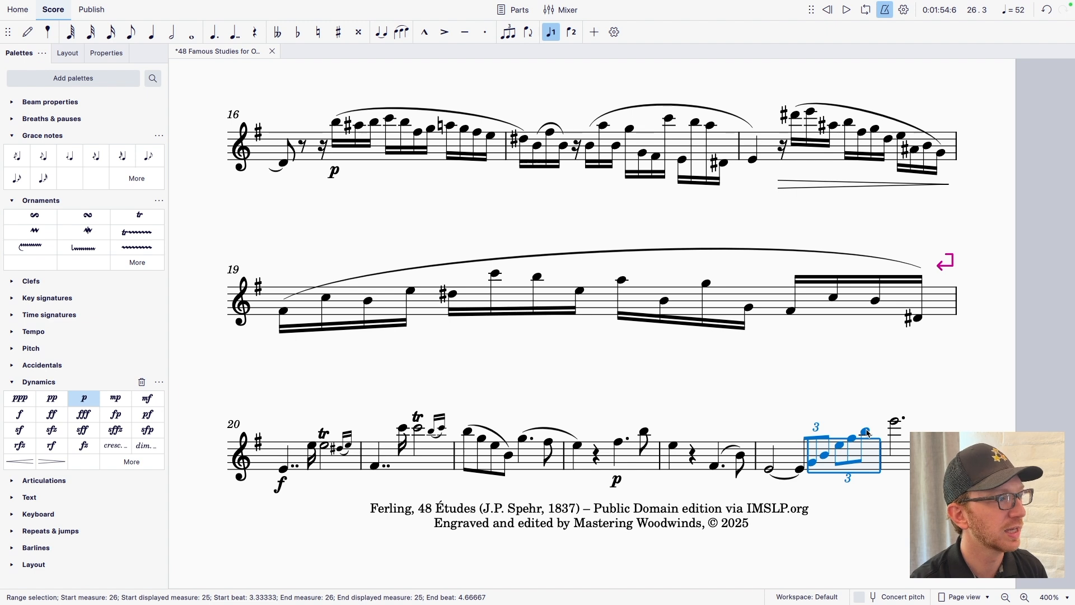
key("shift+s")
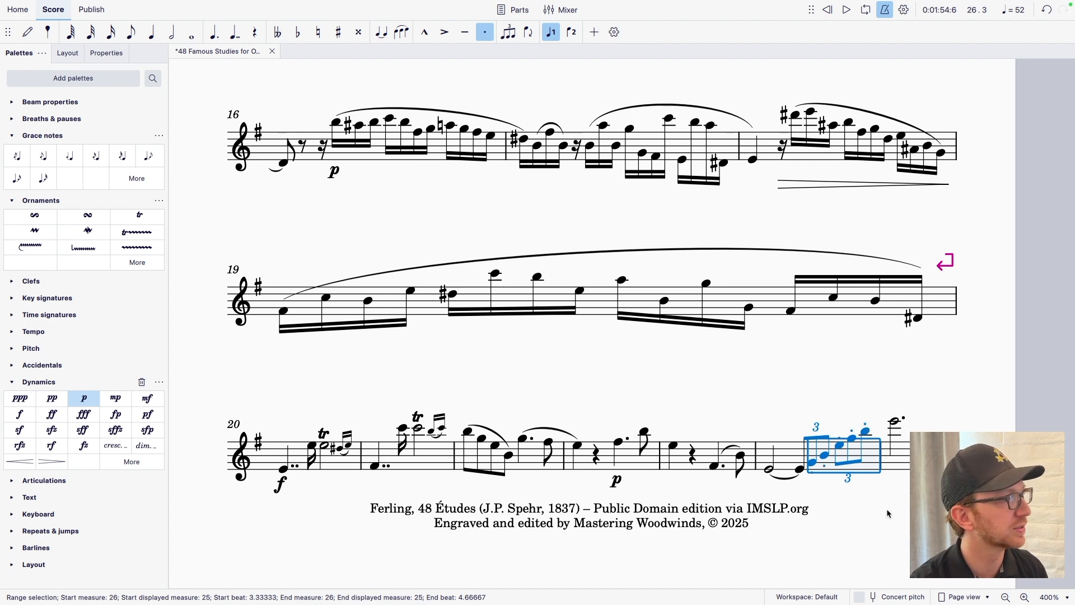
key("Escape")
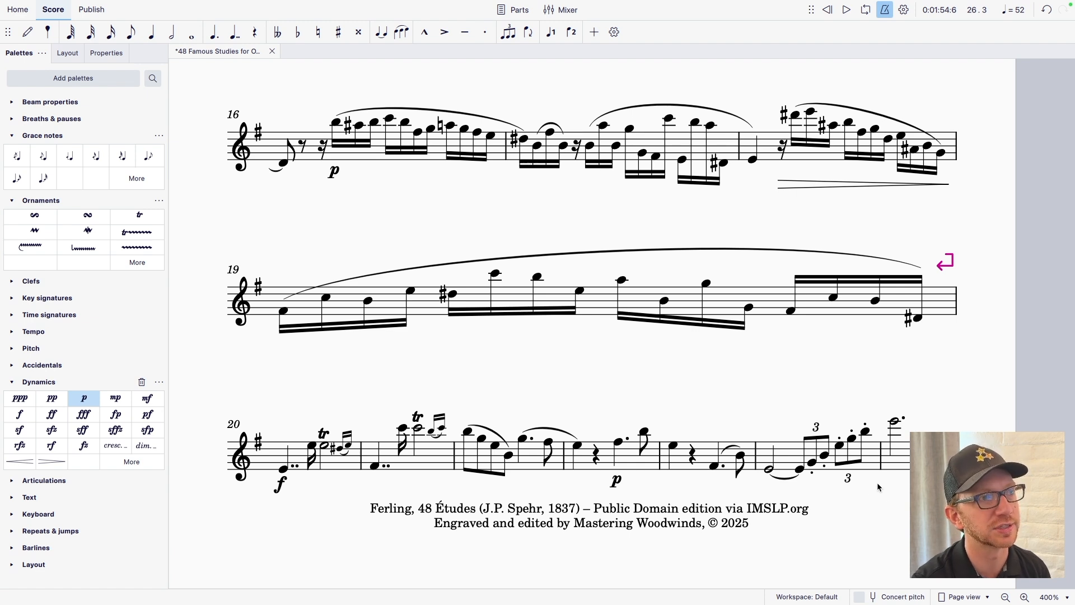
Step: Add a forte (f) under the dotted-half E6 in measure 26 and a crescendo hairpin under all six triplet eighths of measure 25
left_click(894, 422)
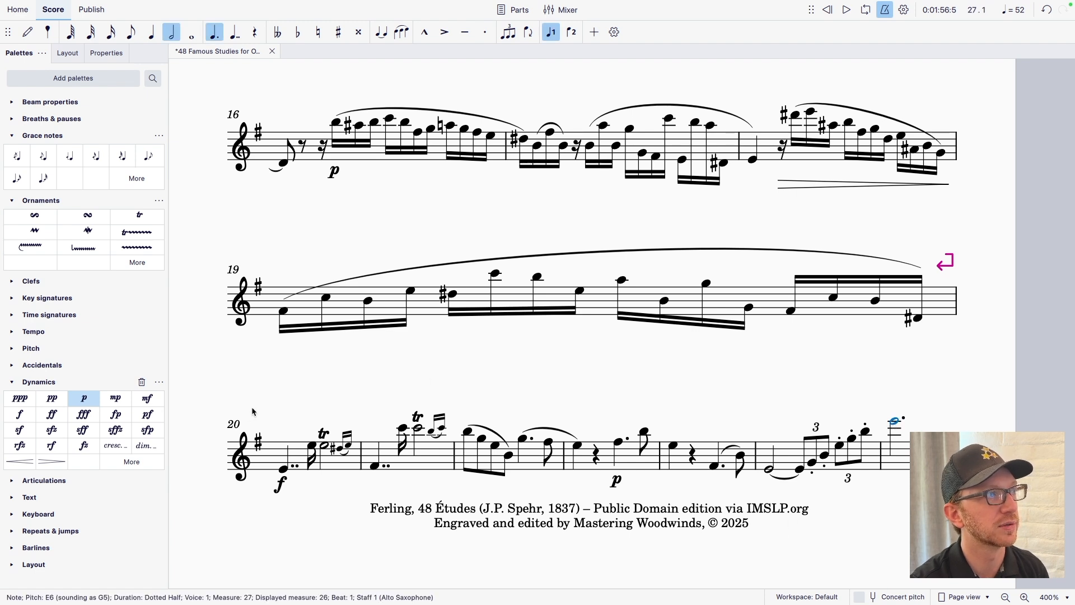
left_click(20, 414)
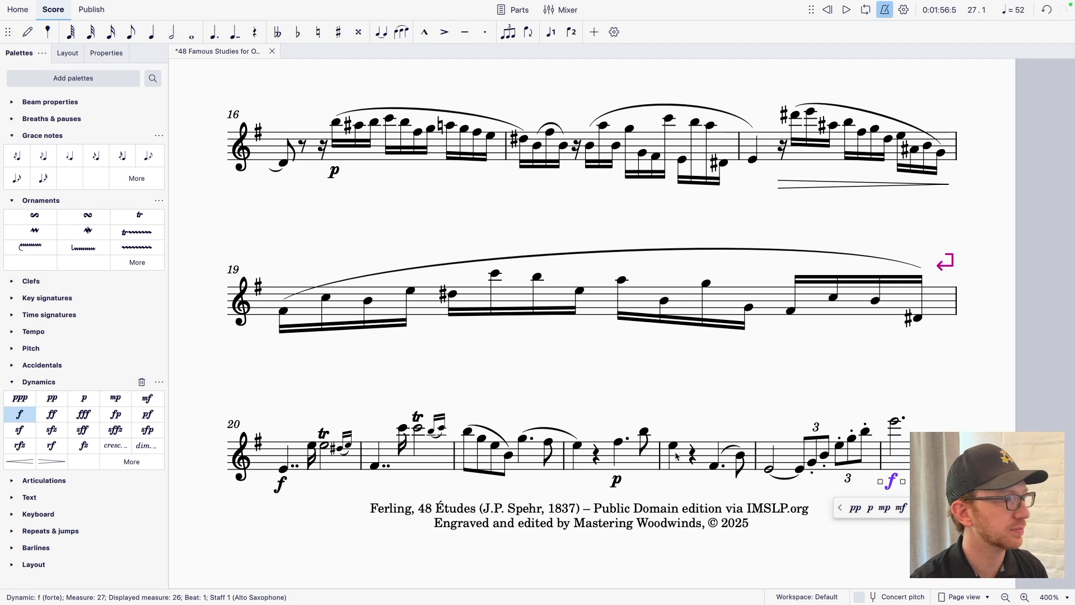
left_click(802, 472)
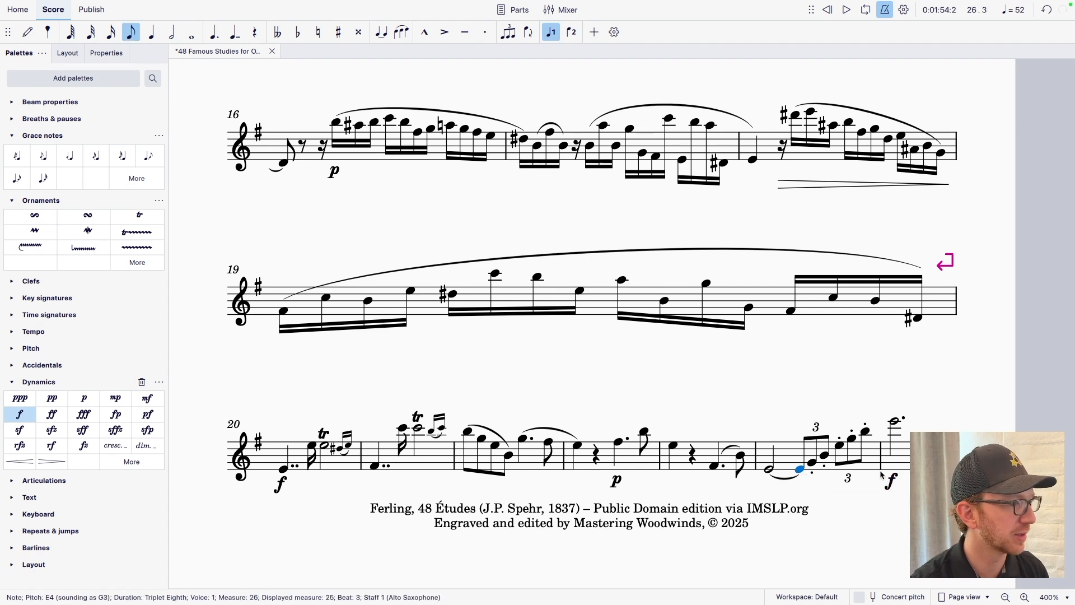
left_click(895, 426, "shift")
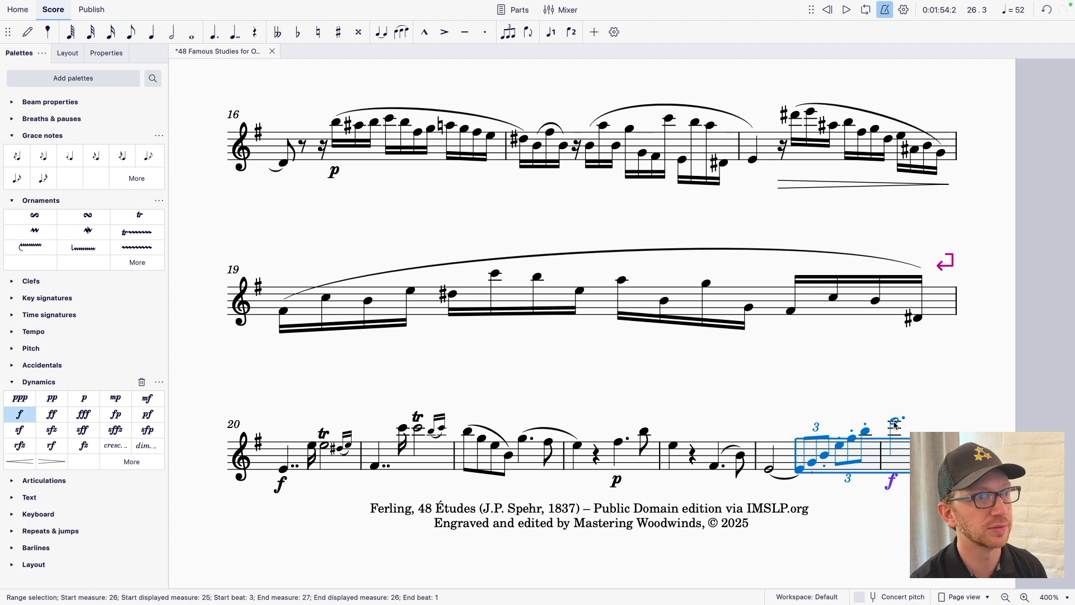
left_click(877, 407)
left_click(801, 470)
left_click(871, 435, "shift")
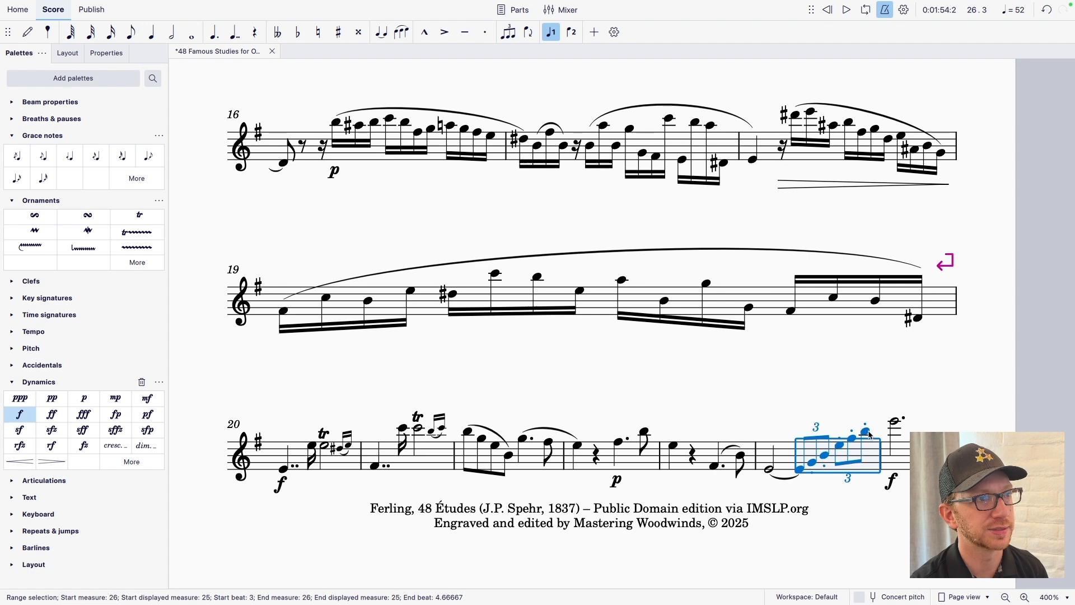
key("shift+comma")
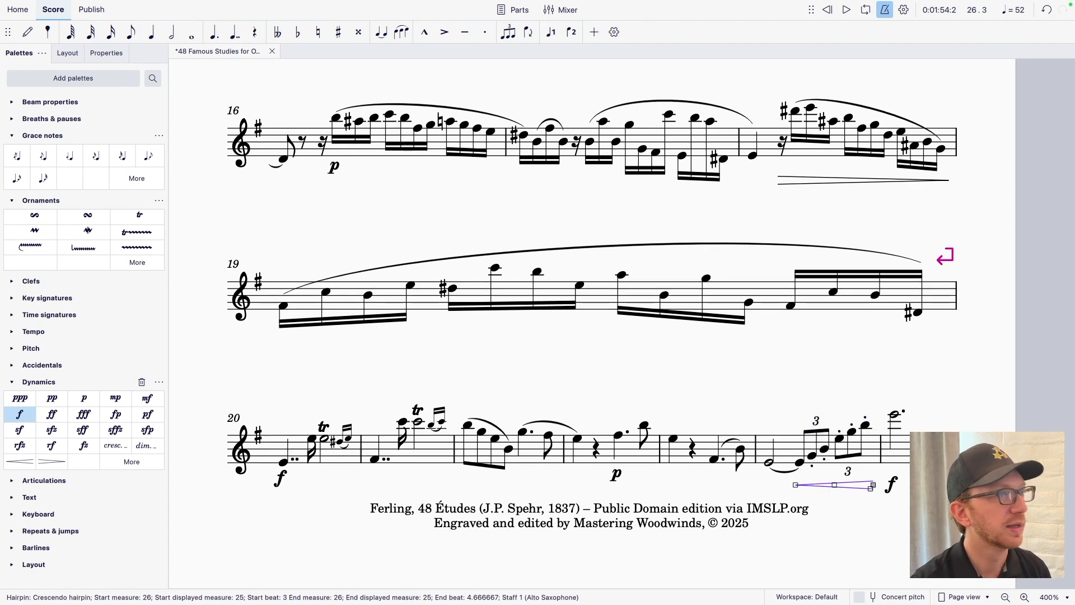
Step: Add a diminuendo hairpin under the dotted-half E6 in measure 26
left_click(896, 416)
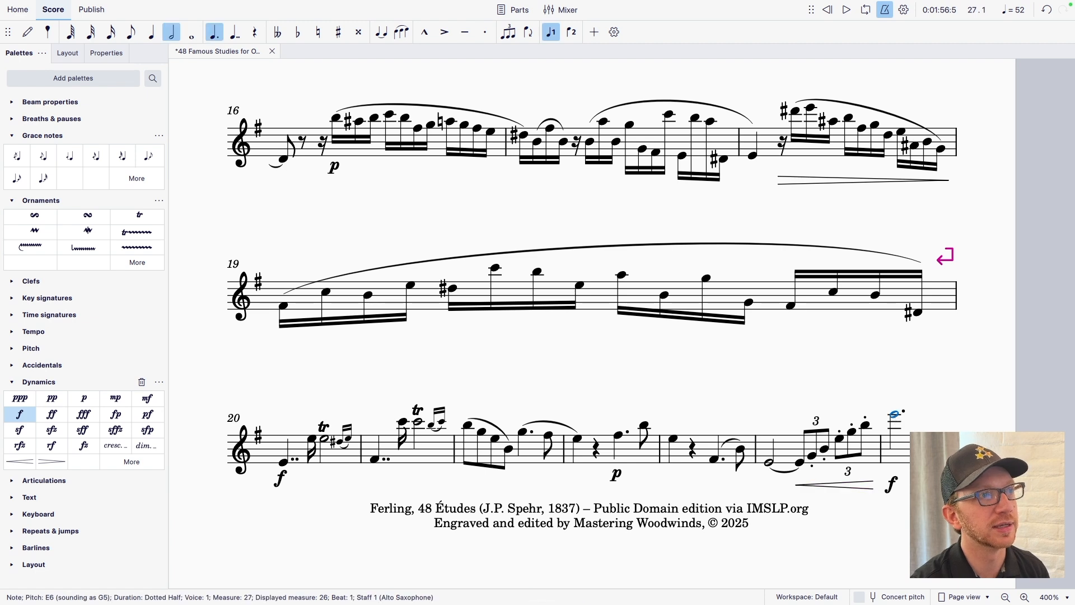
key("shift+period")
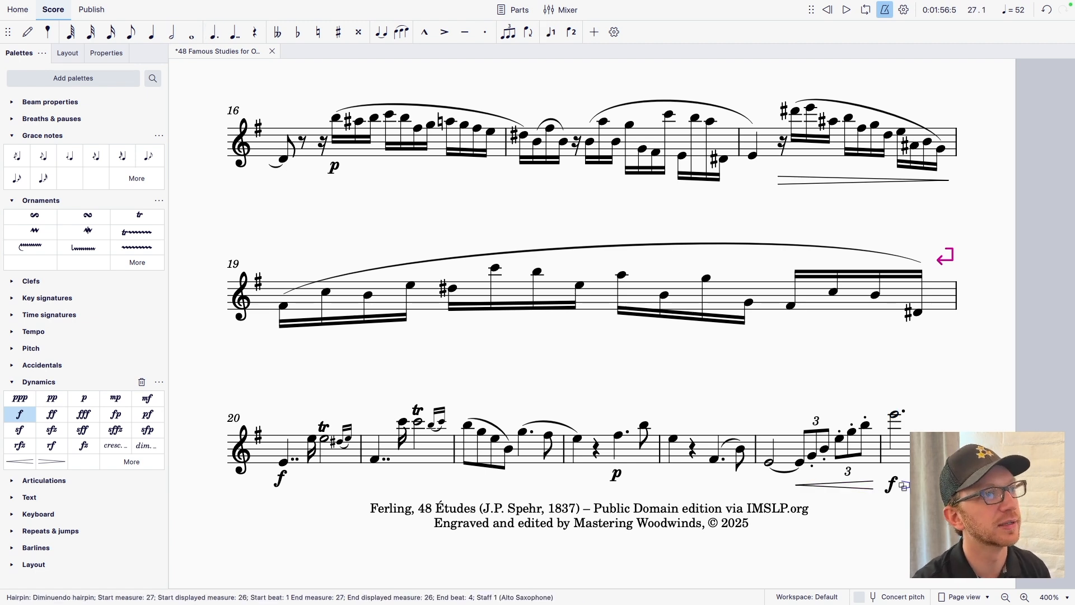
key("Escape")
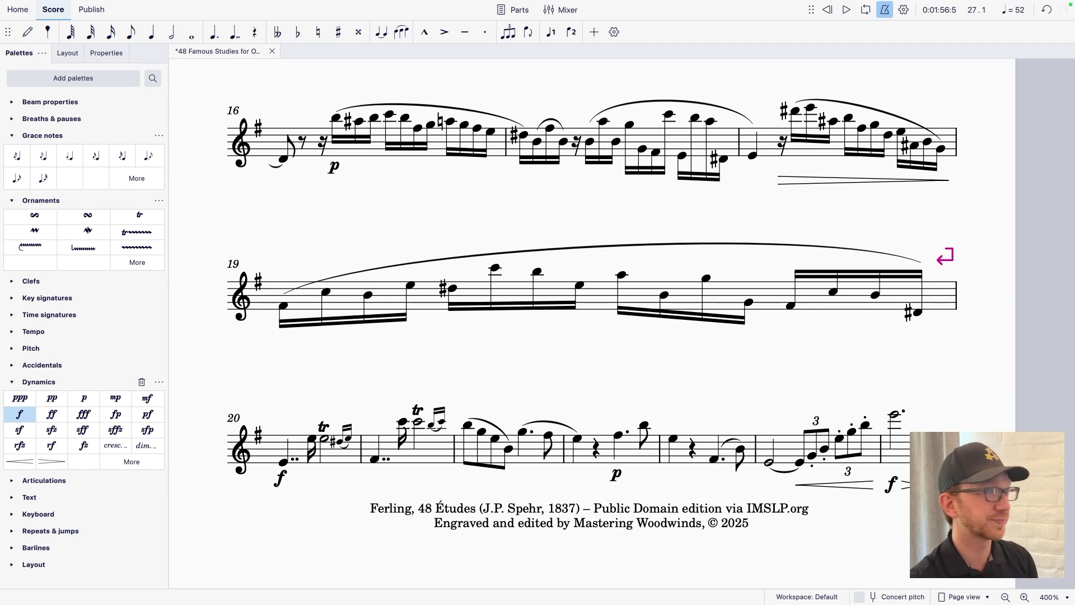
scroll(902, 391, "up", 1)
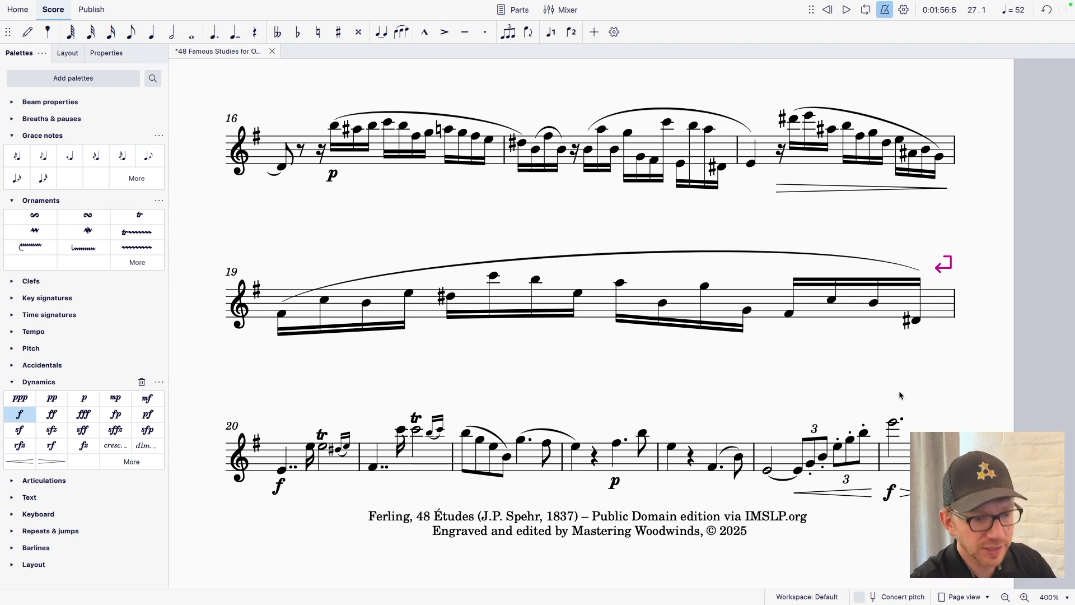
scroll(899, 396, "up", 5)
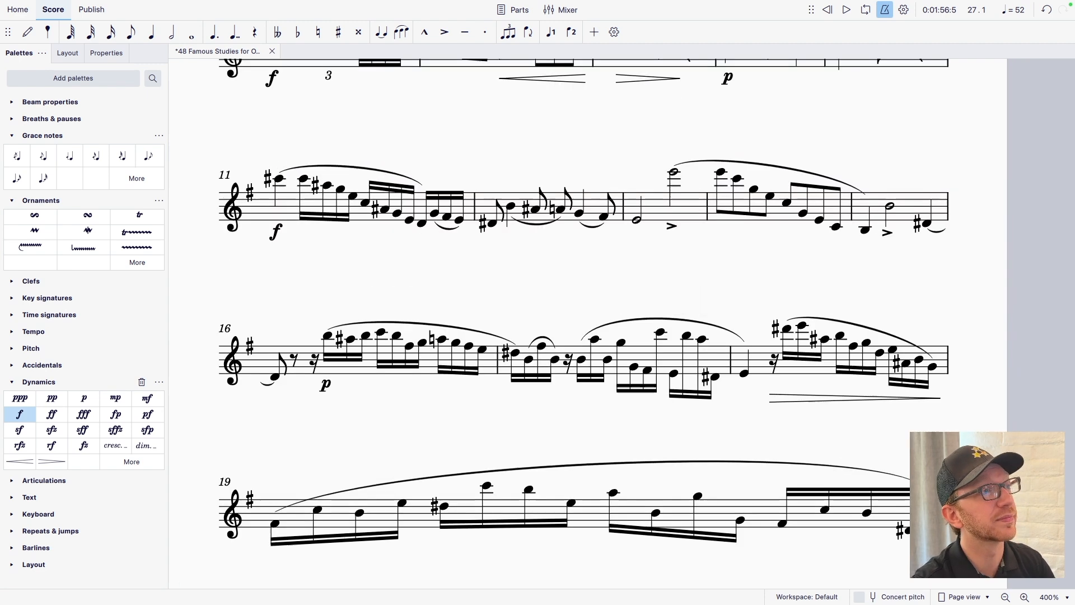
scroll(710, 348, "up", 5)
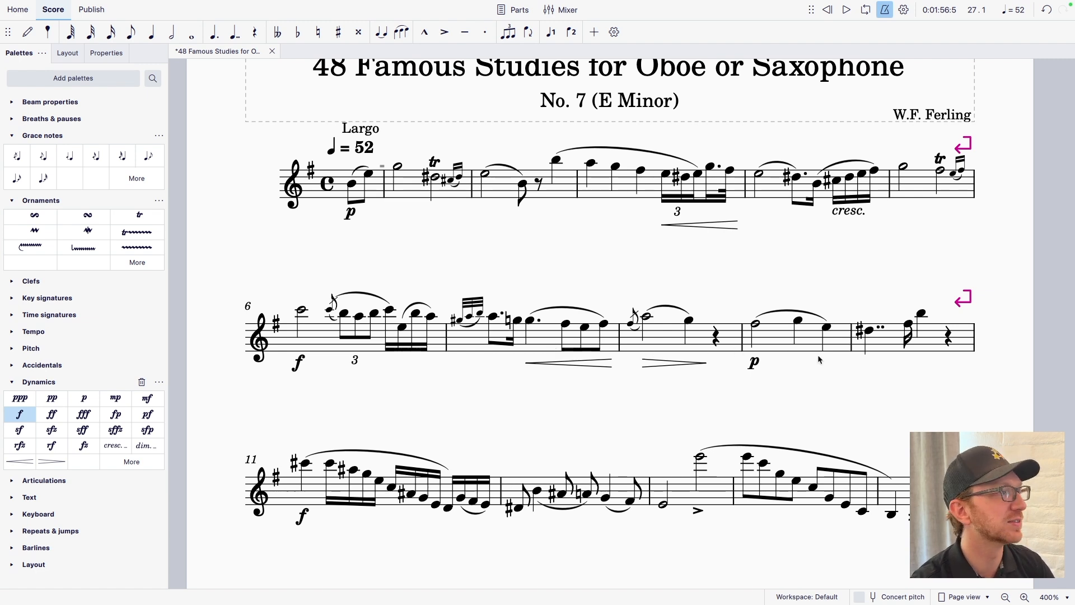
Step: Review the whole score from the title through the final system, checking the notation and the note spacing in each measure
scroll(916, 401, "down", 5)
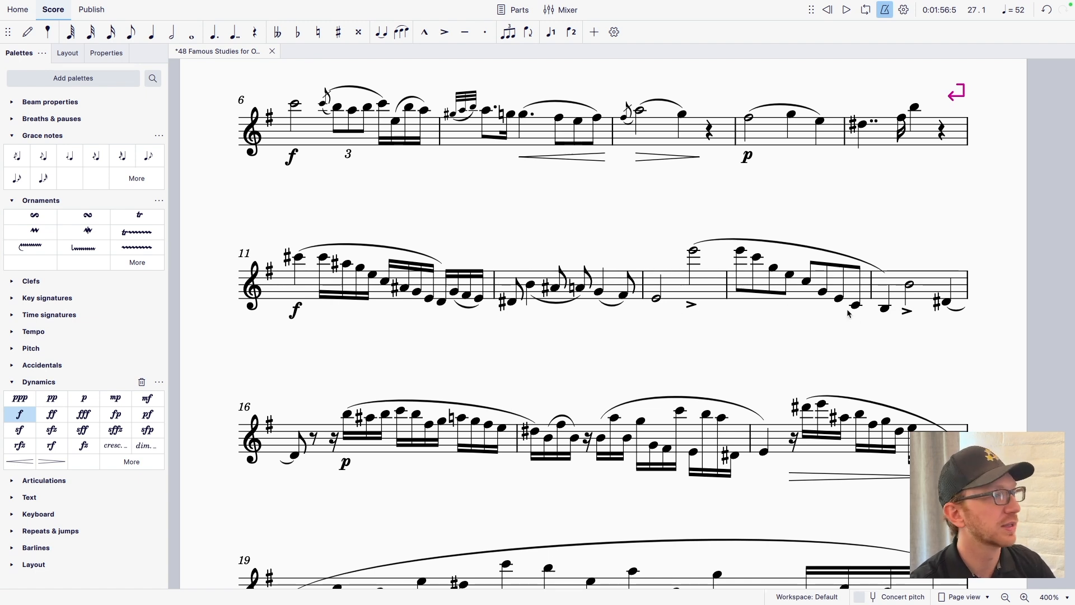
scroll(808, 358, "down", 5)
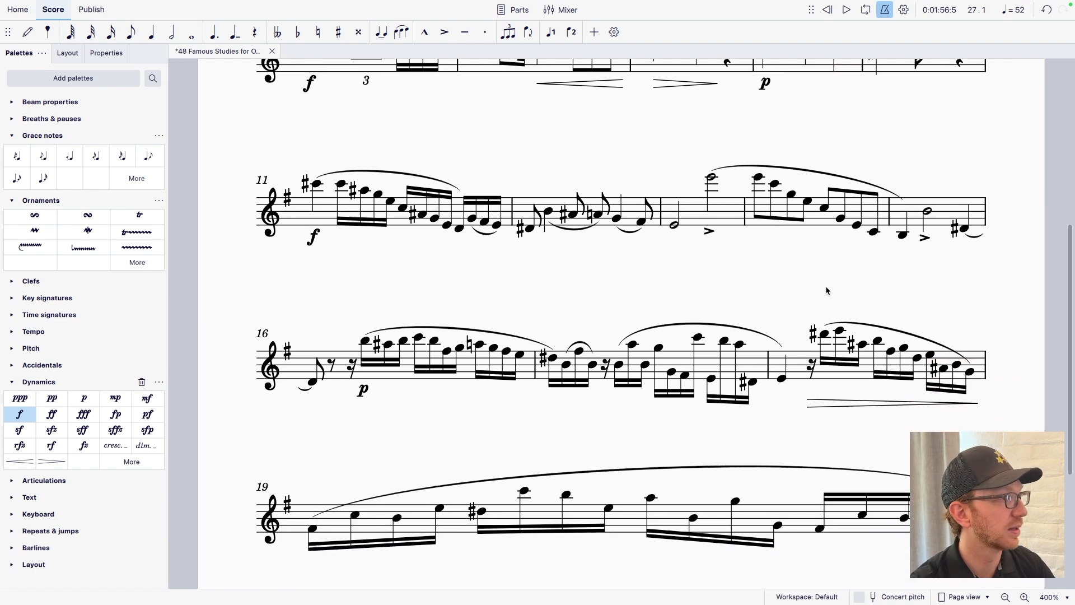
scroll(815, 202, "down", 2)
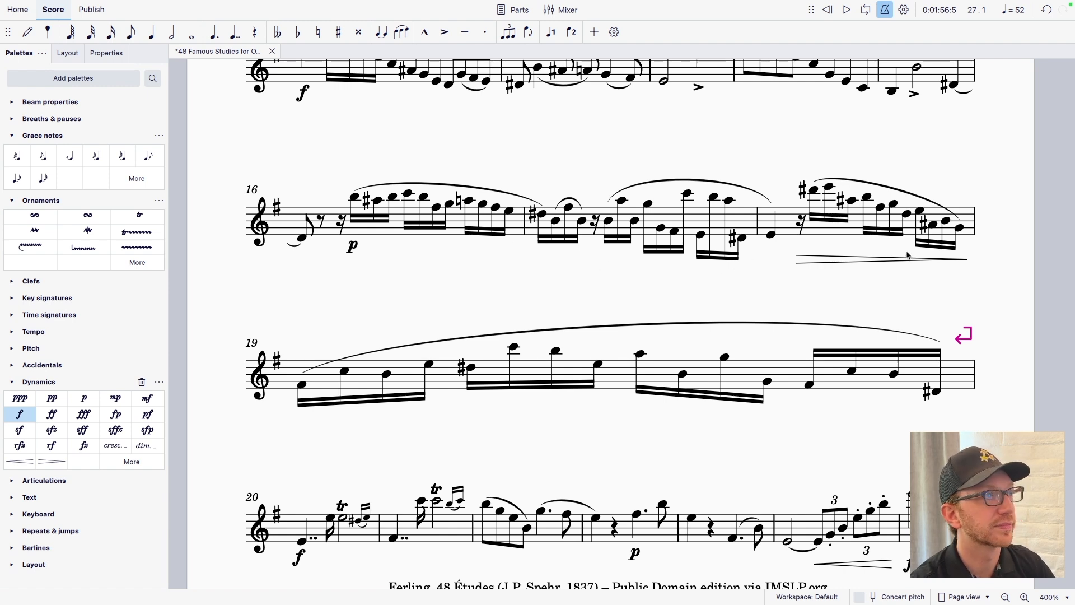
left_click_drag(512, 447, 512, 361)
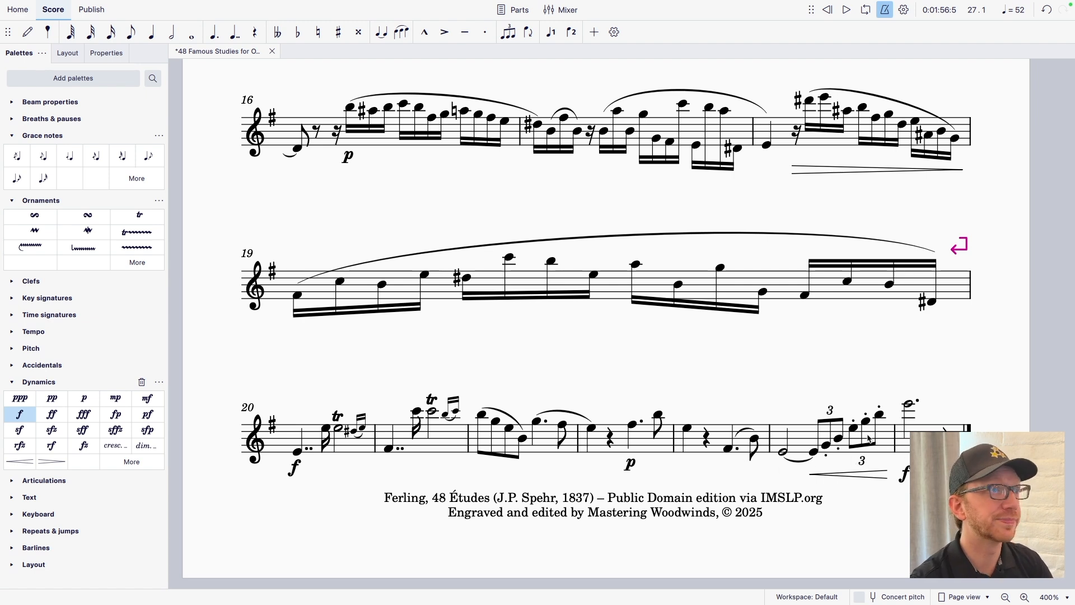
scroll(751, 364, "up", 10)
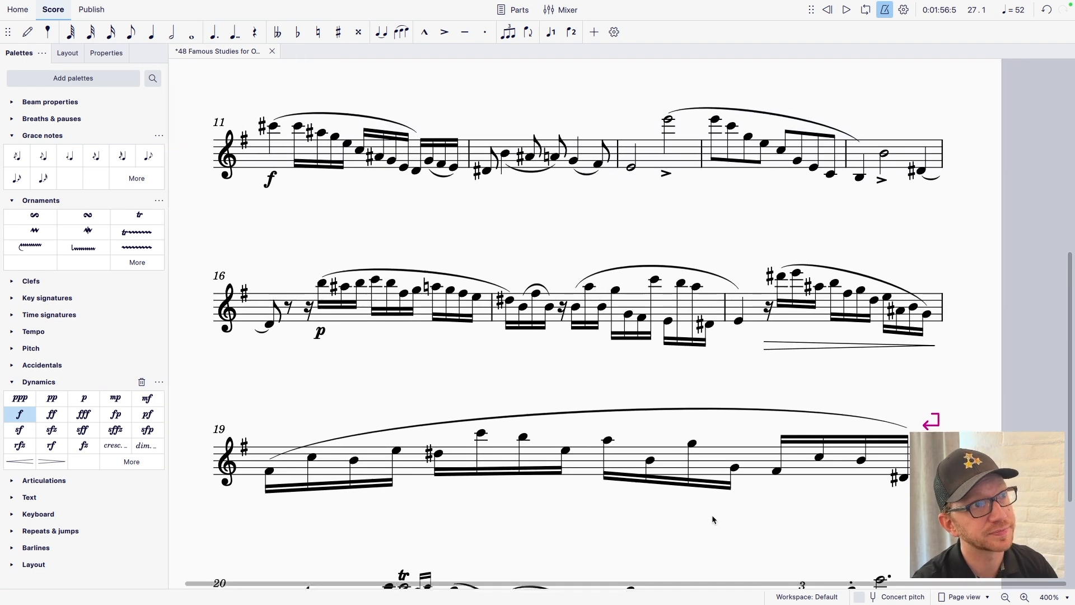
scroll(714, 532, "down", 3)
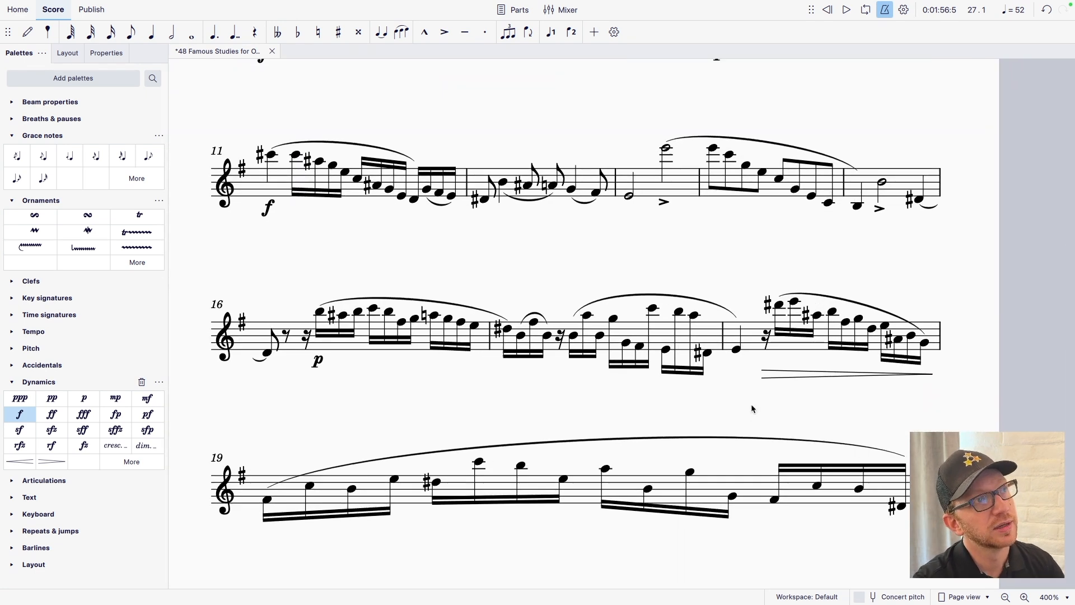
scroll(767, 456, "up", 5)
scroll(677, 264, "up", 5)
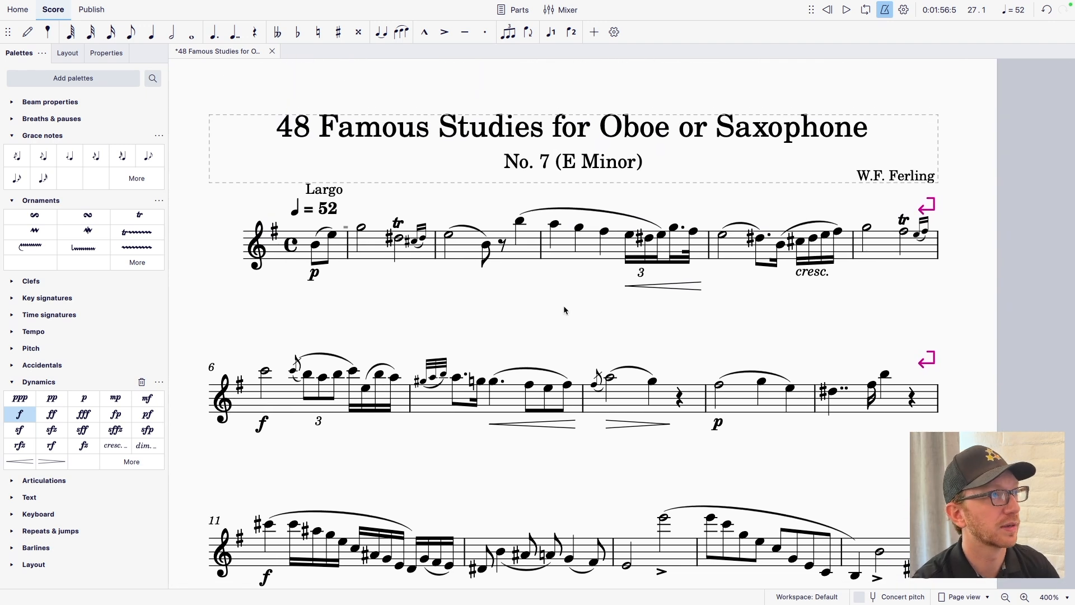
scroll(564, 304, "down", 5)
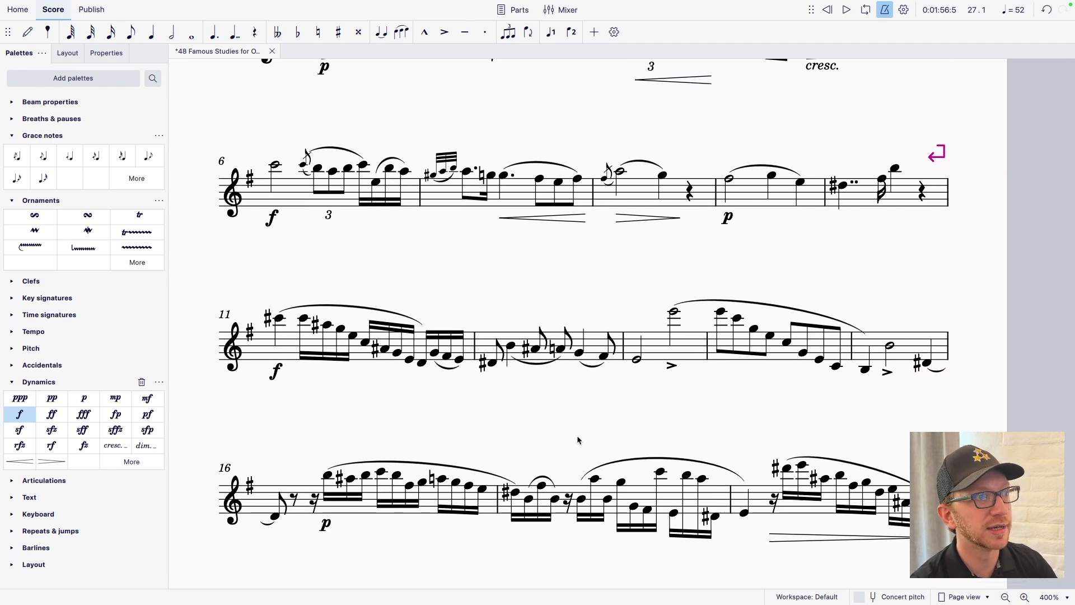
scroll(556, 294, "down", 6)
scroll(562, 222, "down", 1)
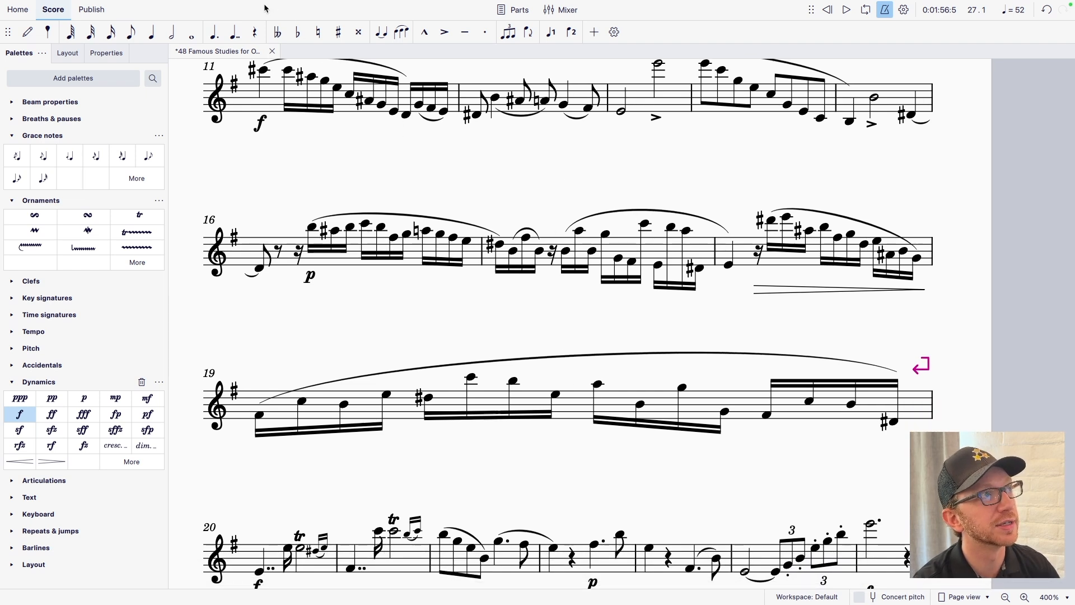
Step: Open the score's style settings for measures, keeping the dialog clear of the music
mouse_move(228, 1)
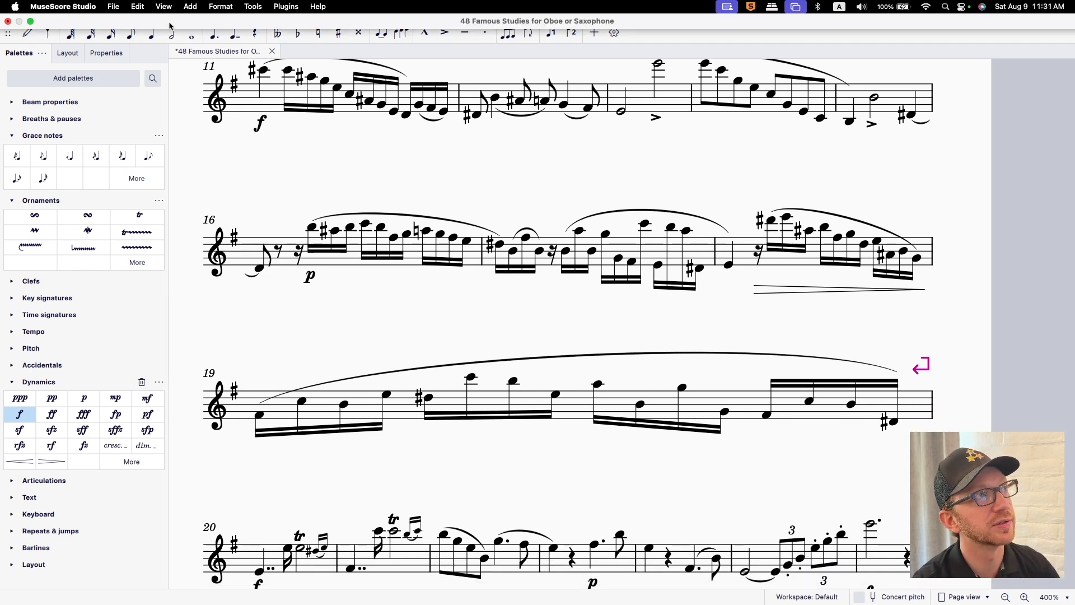
left_click(171, 7)
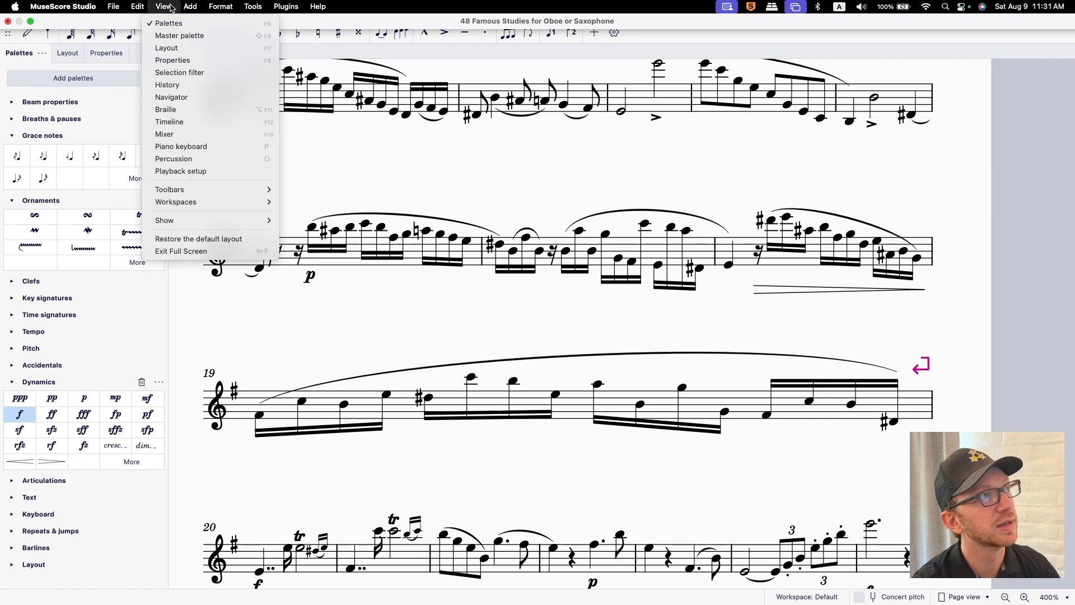
mouse_move(221, 7)
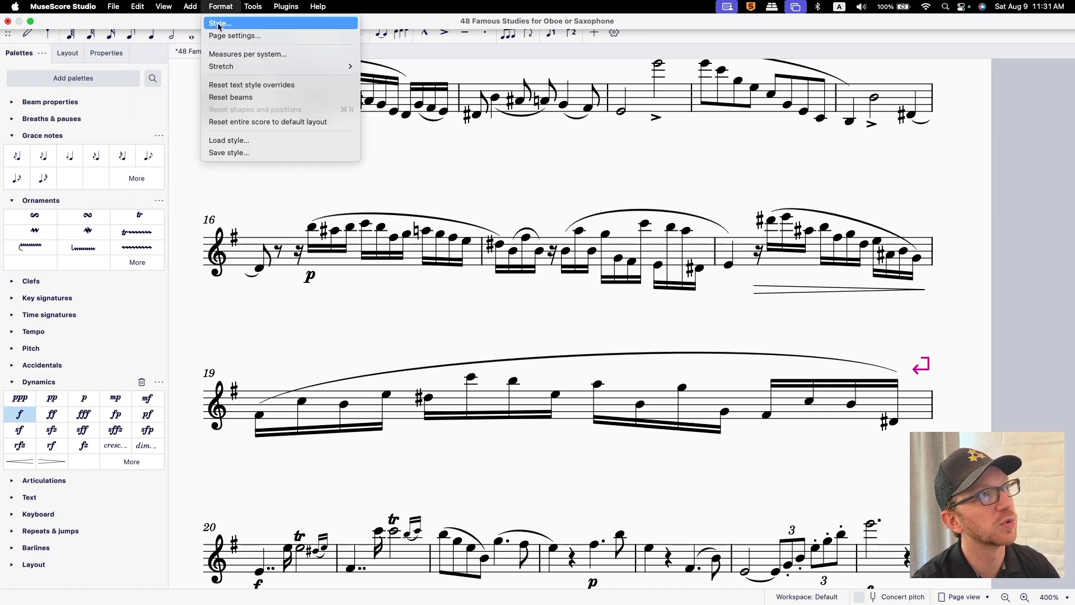
left_click(219, 24)
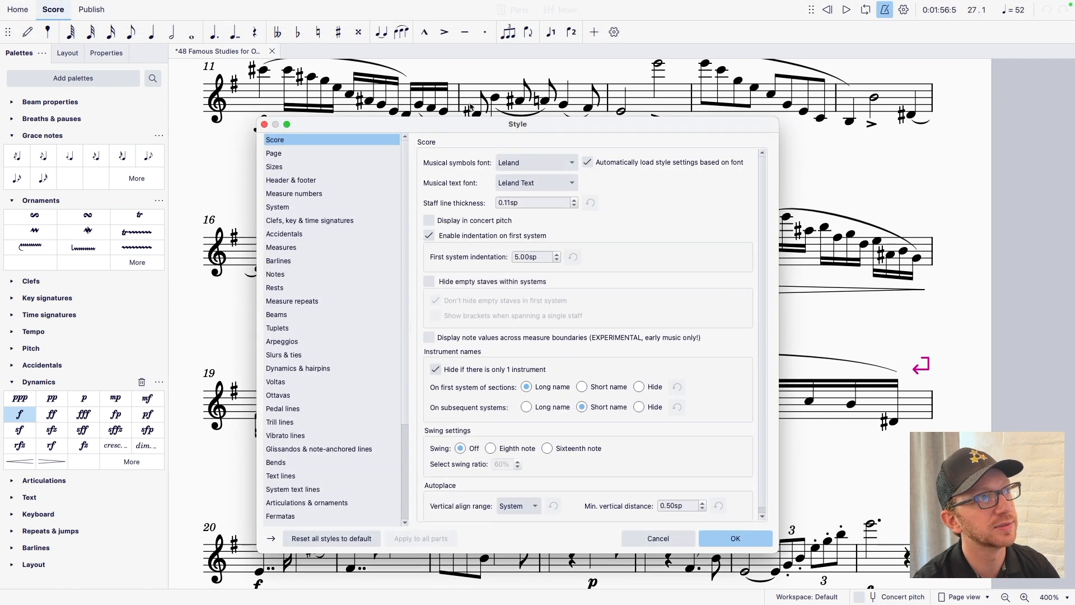
left_click_drag(473, 123, 239, 277)
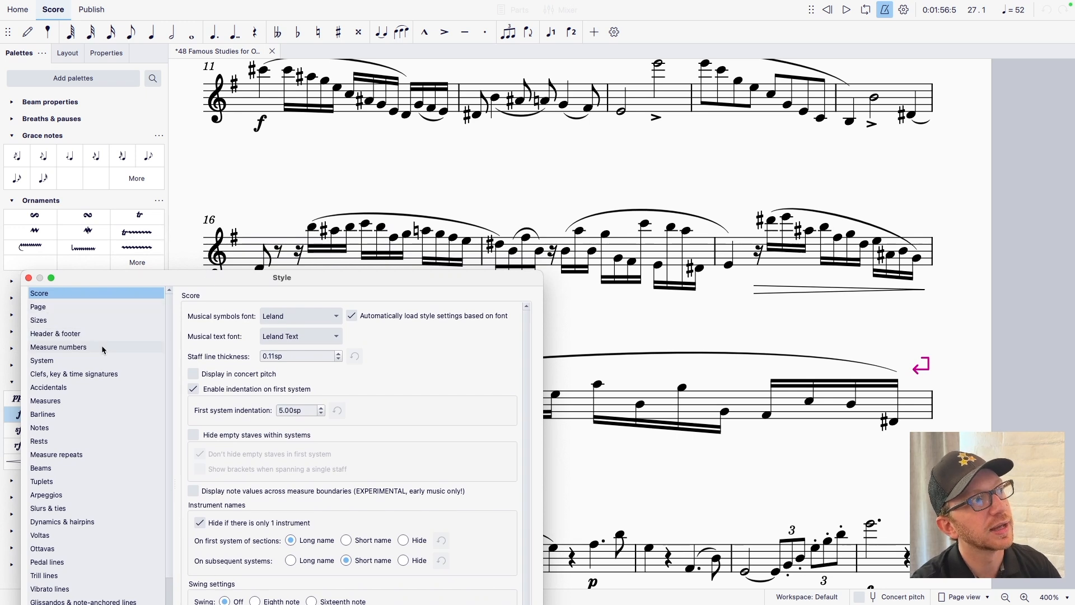
left_click(67, 400)
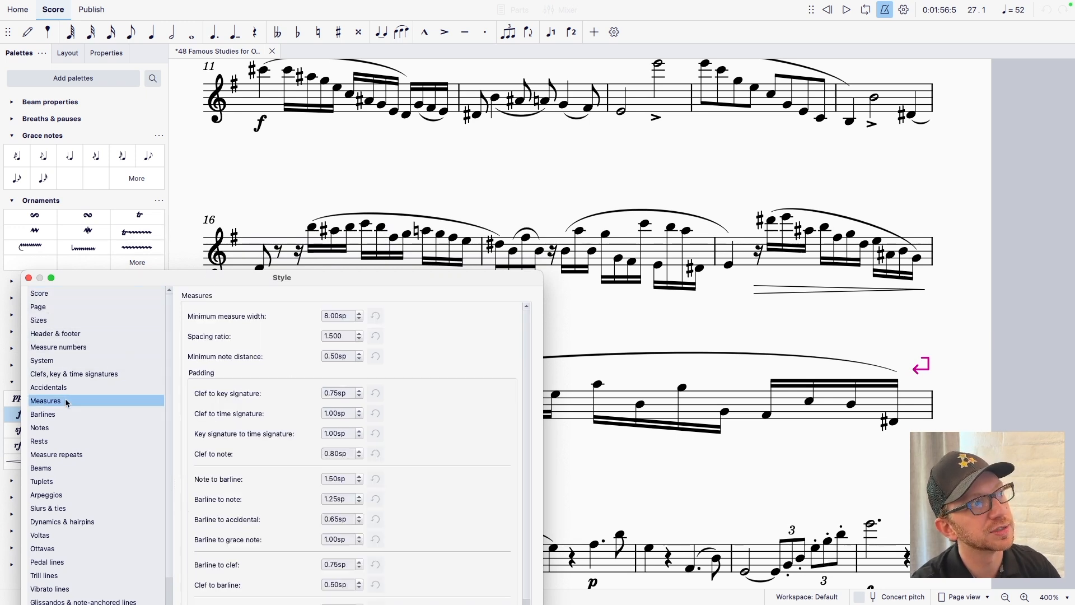
scroll(438, 336, "down", 3)
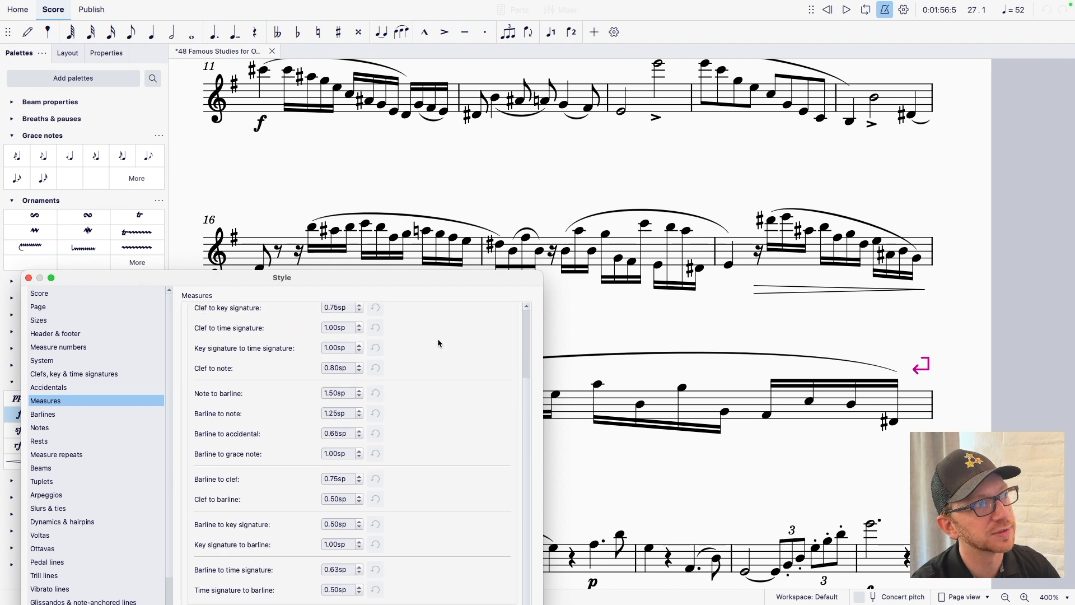
scroll(427, 374, "up", 3)
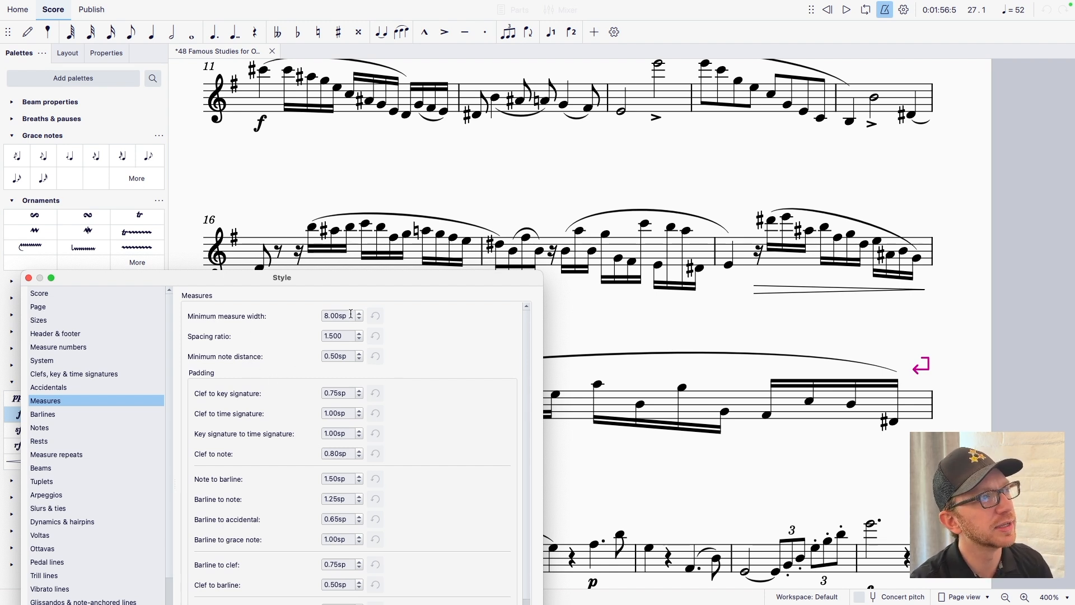
Step: Set the minimum note distance to 0.10 sp and the minimum measure width to 2.00 sp
left_click(360, 360)
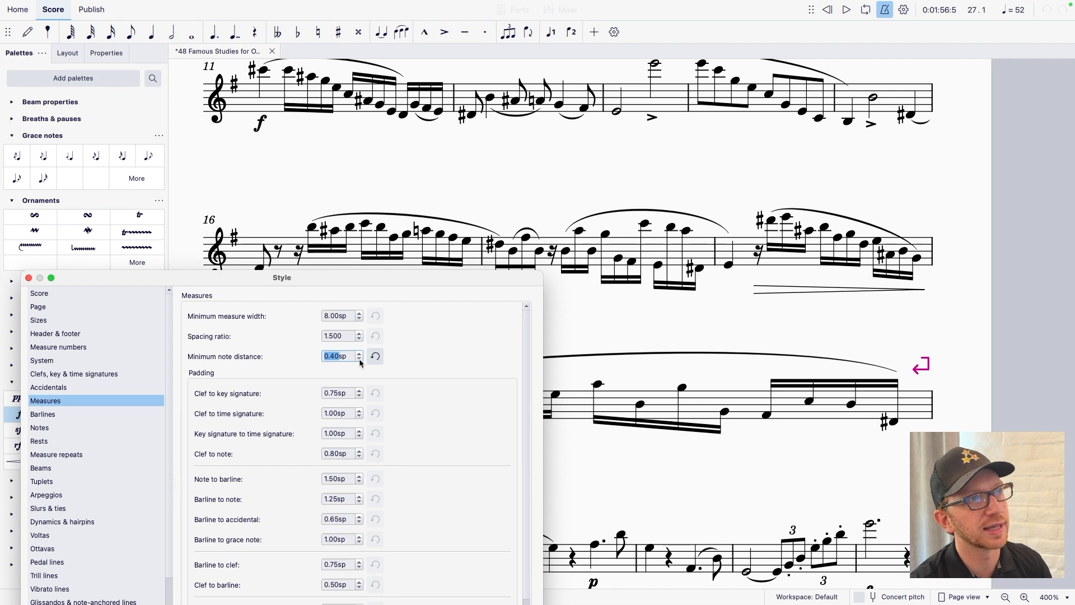
left_click(360, 360)
left_click(361, 361)
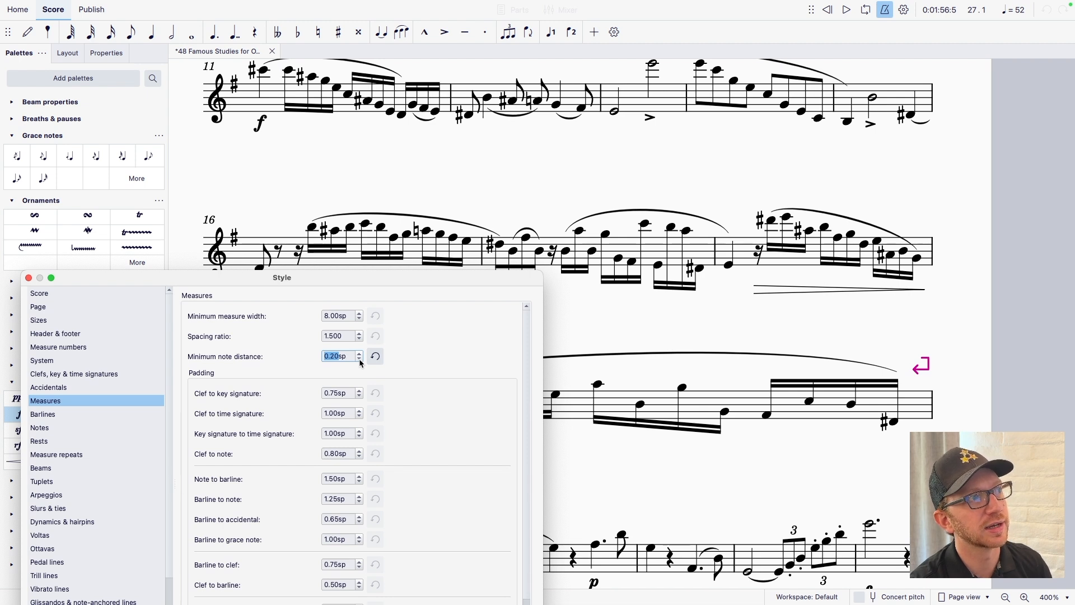
left_click(360, 362)
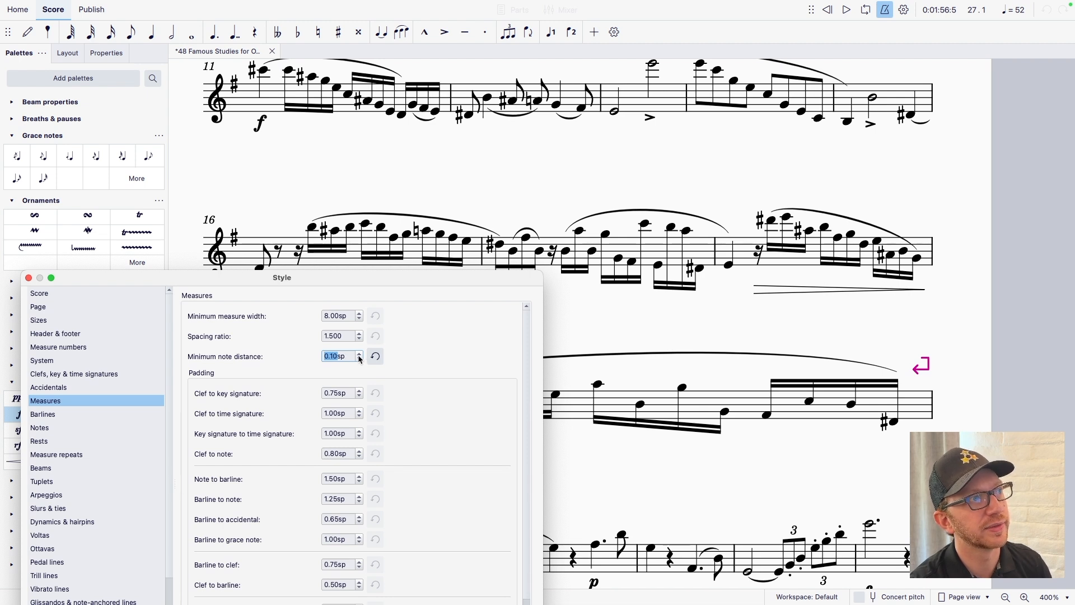
left_click(362, 321)
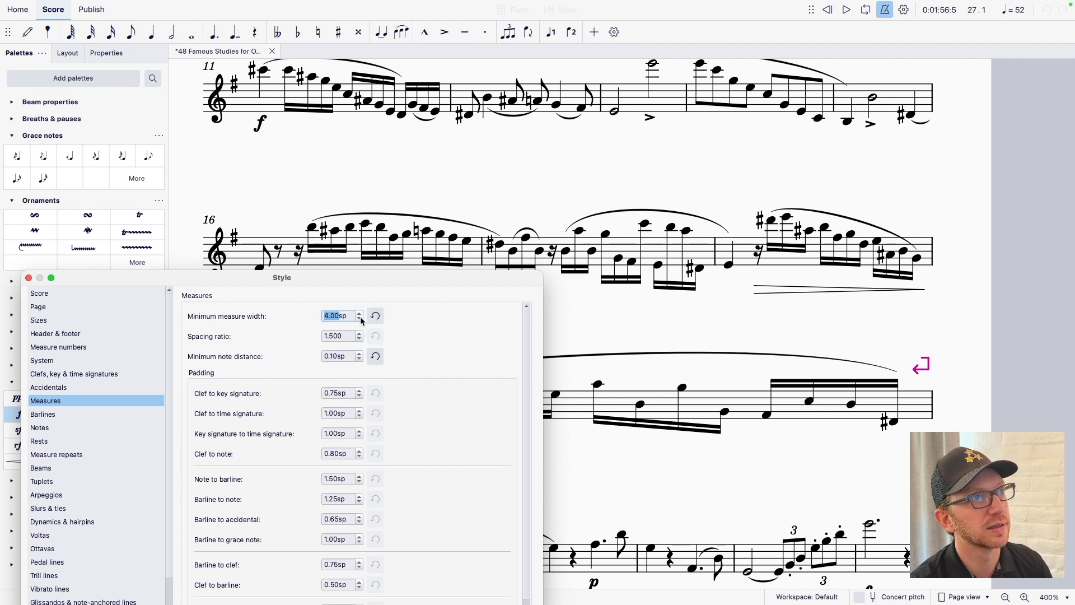
left_click(361, 317)
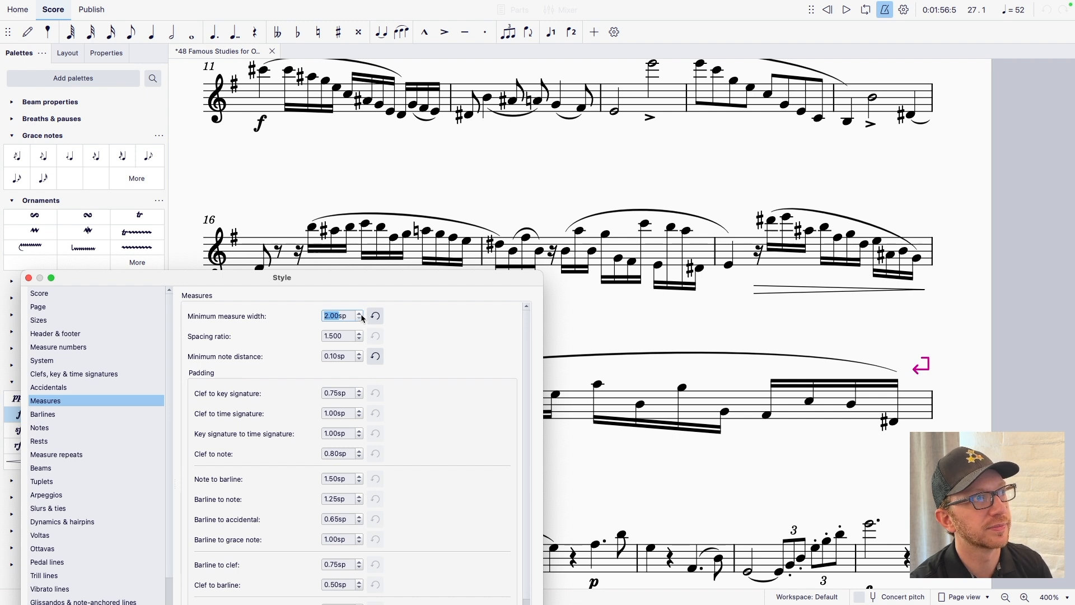
Step: Try measure spacing ratios from 1.300 up to 1.800, and reset the ratio to its default
left_click(360, 341)
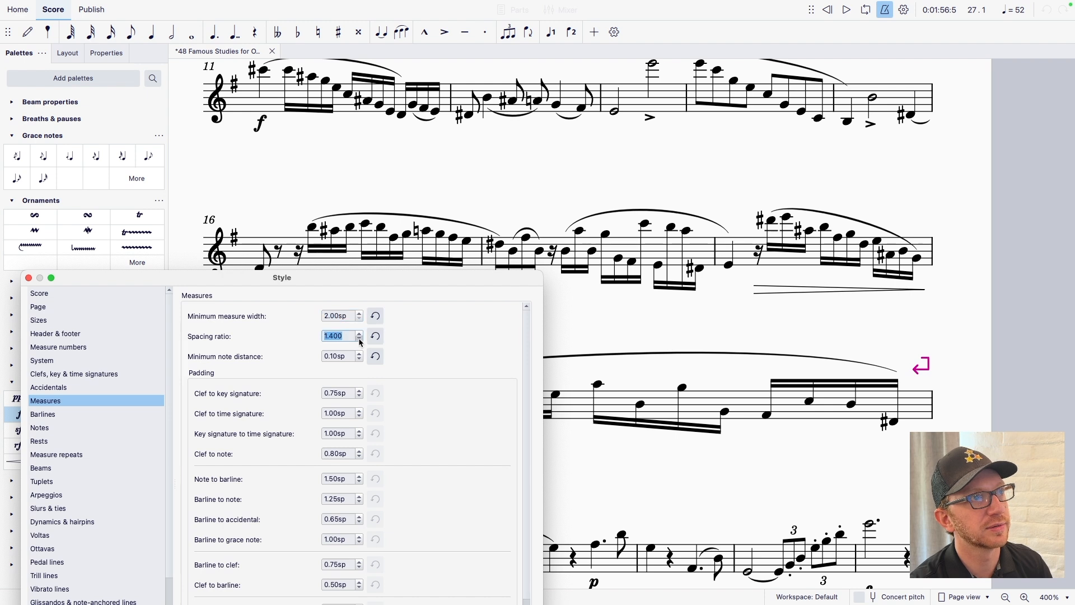
left_click(361, 341)
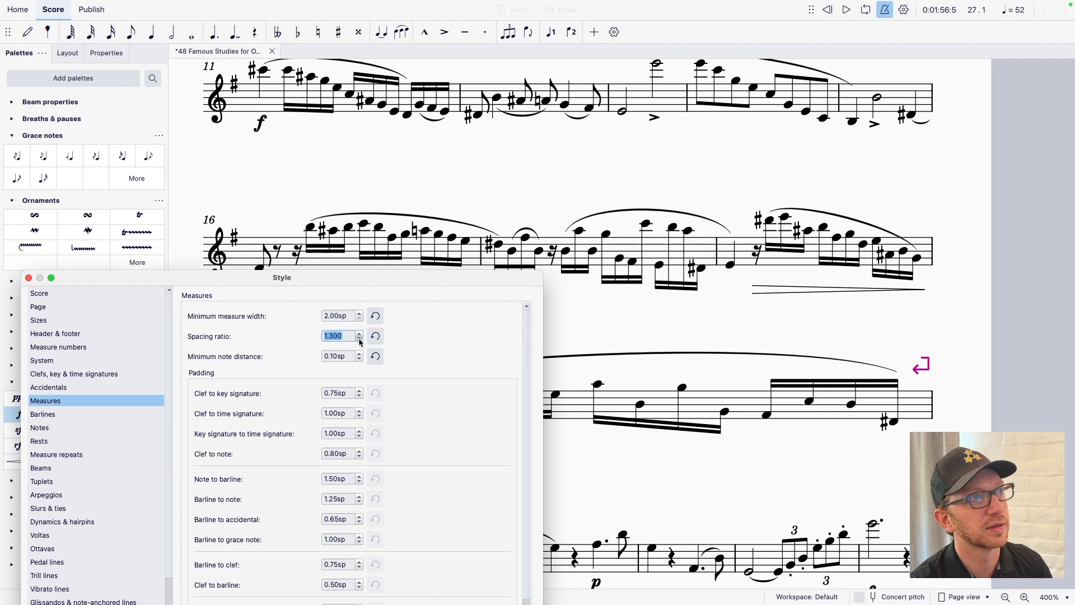
left_click(361, 333)
left_click(361, 333)
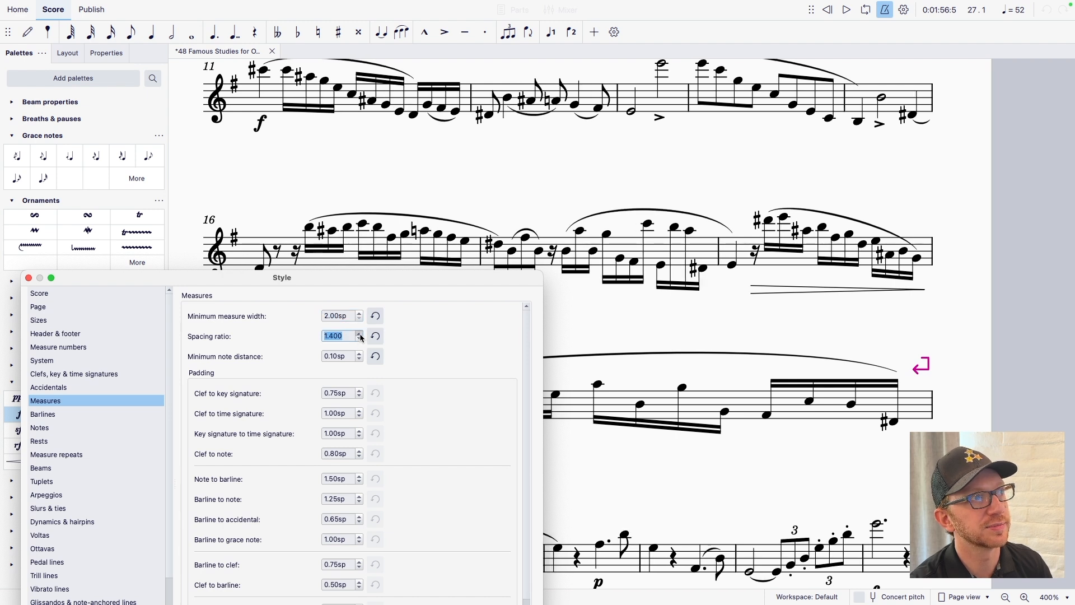
left_click(361, 334)
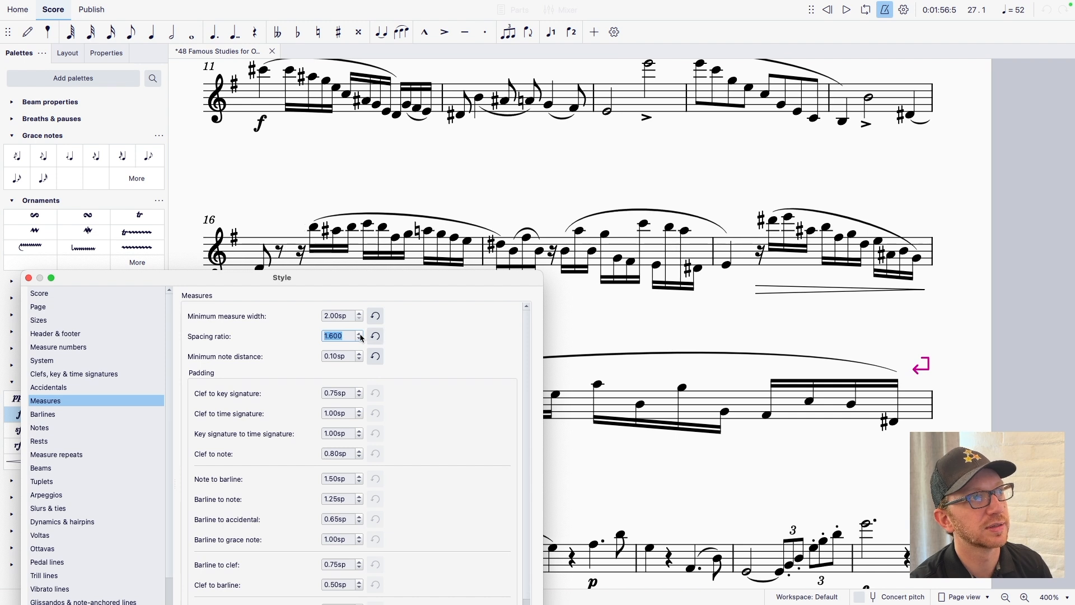
left_click(361, 334)
left_click(361, 333)
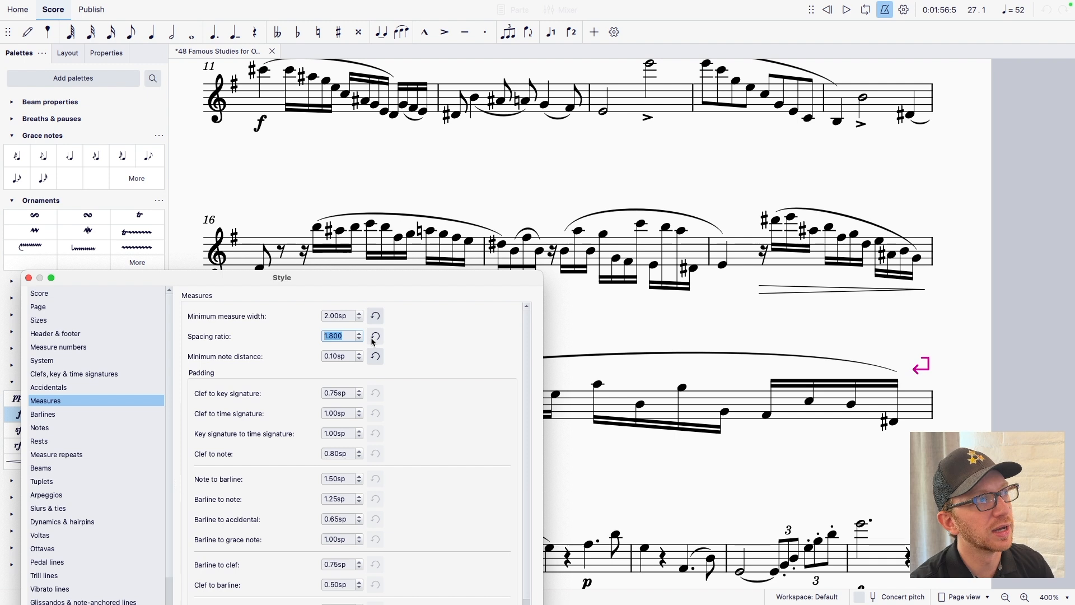
left_click(374, 337)
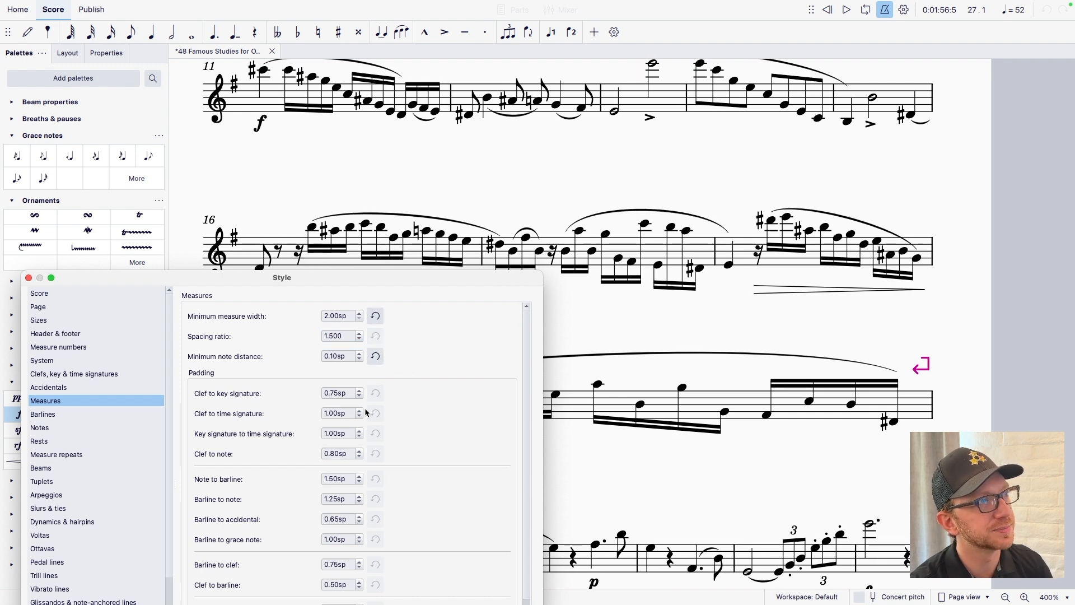
Step: Set the note-to-barline padding to 1.10 sp and the barline-to-note padding to 0.95 sp
scroll(402, 392, "down", 2)
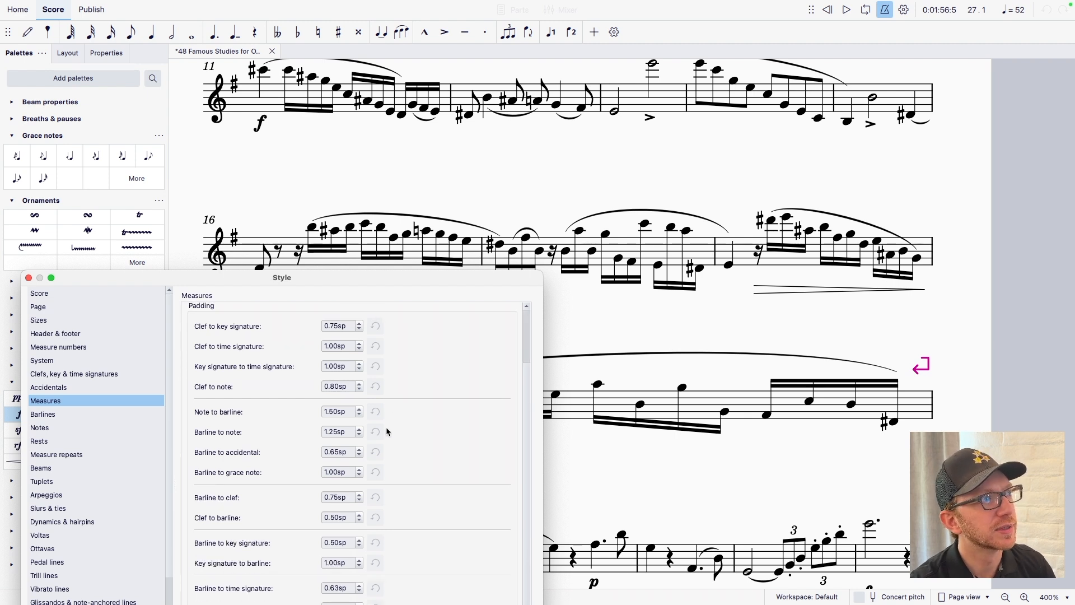
left_click(359, 414)
left_click(360, 415)
left_click(360, 416)
left_click(360, 416)
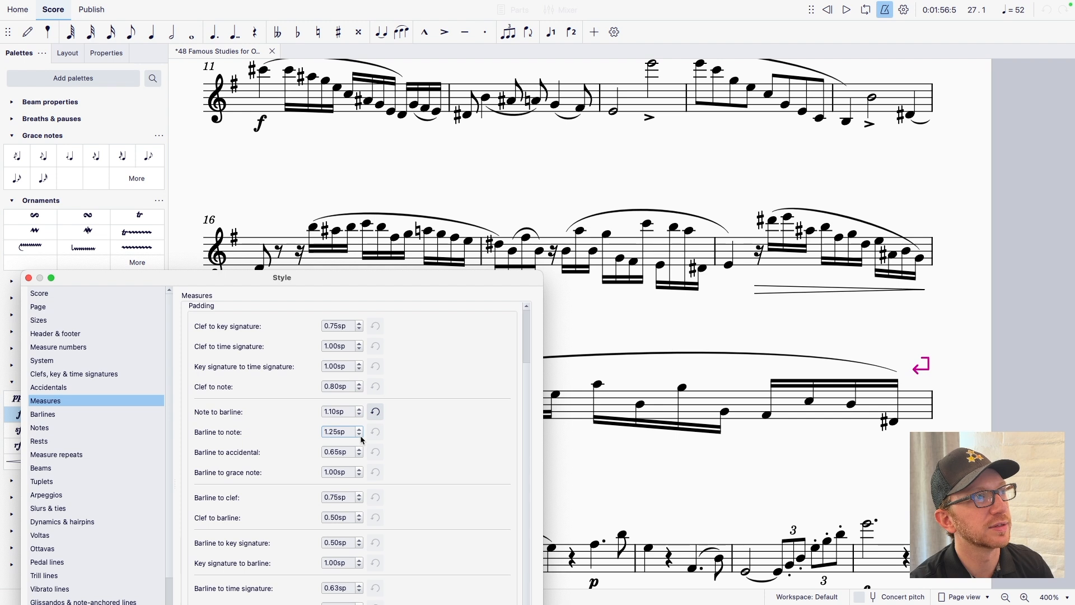
left_click(359, 437)
left_click(359, 436)
left_click(360, 437)
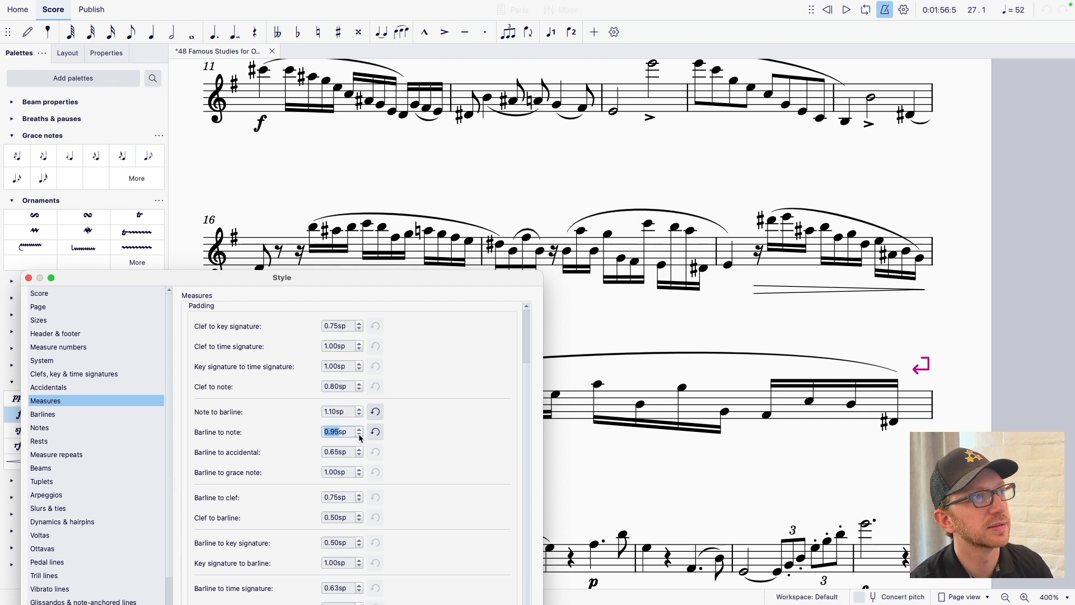
Step: Reduce the minimum note distance in the measure style settings to 0.00 sp
scroll(418, 443, "down", 1)
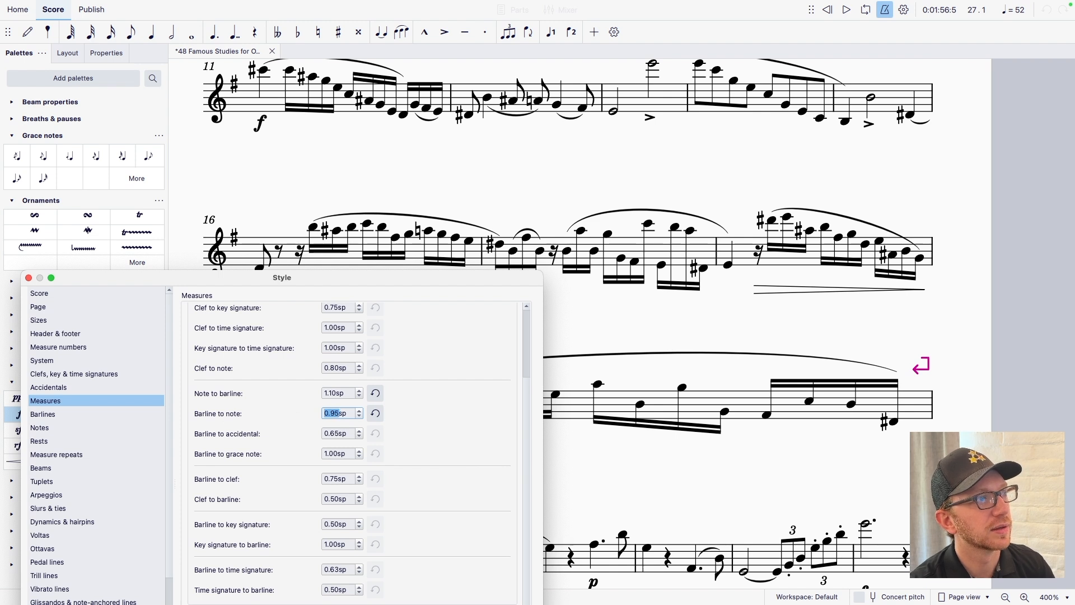
left_click_drag(432, 277, 439, 175)
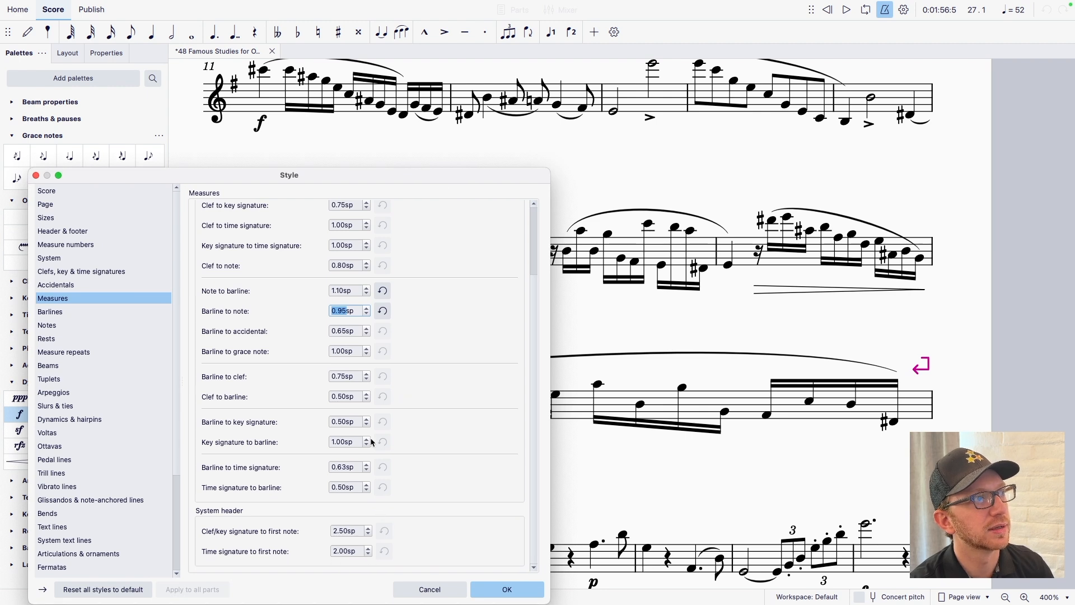
left_click_drag(536, 338, 542, 228)
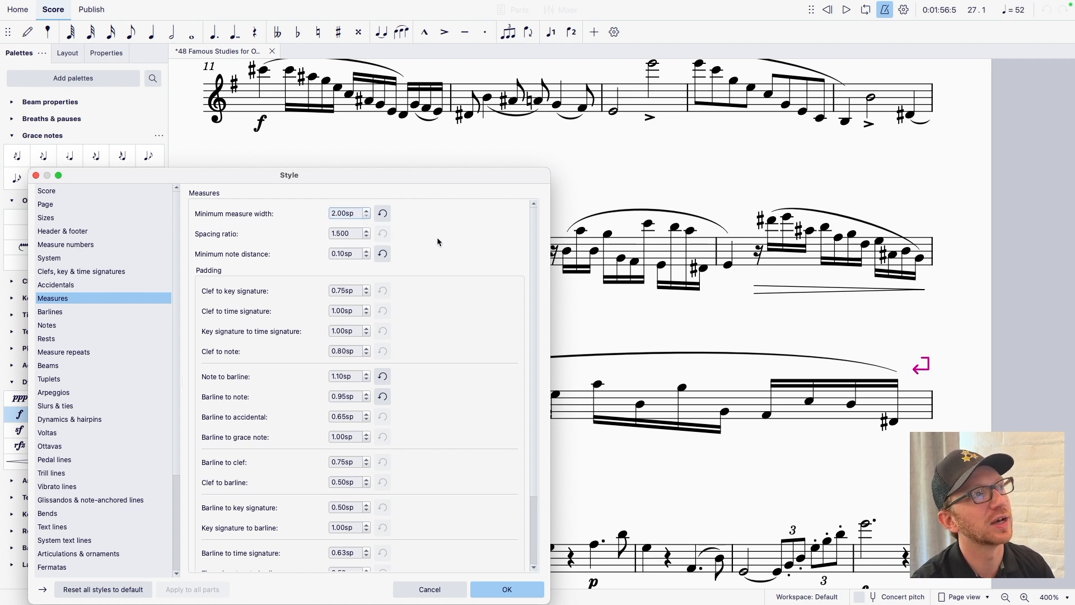
left_click(367, 257)
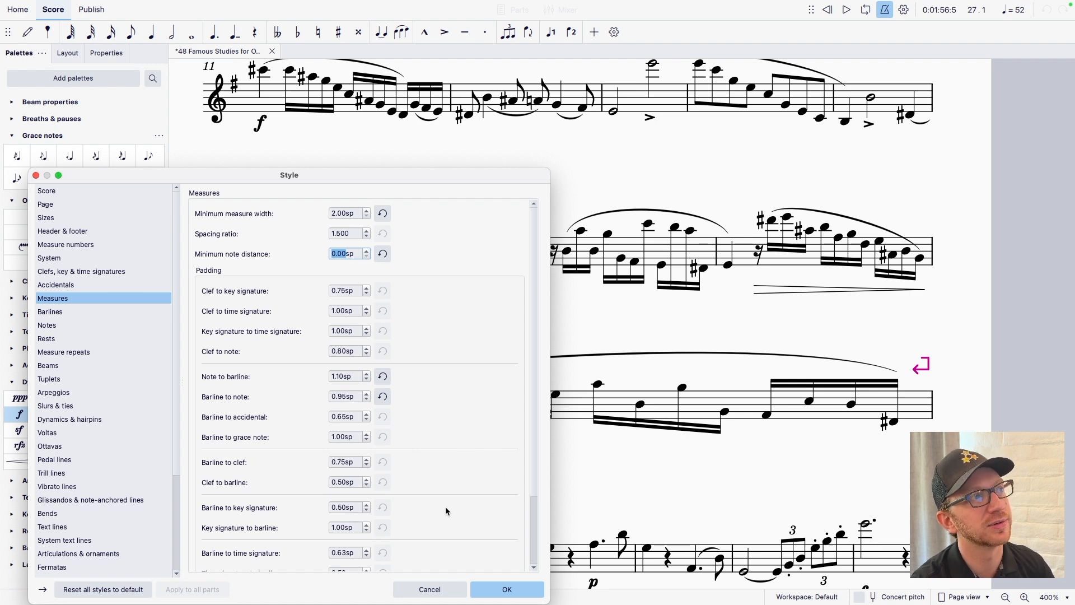
Step: Review the remaining padding values in the measure style settings and apply the style changes to the score
scroll(446, 506, "down", 3)
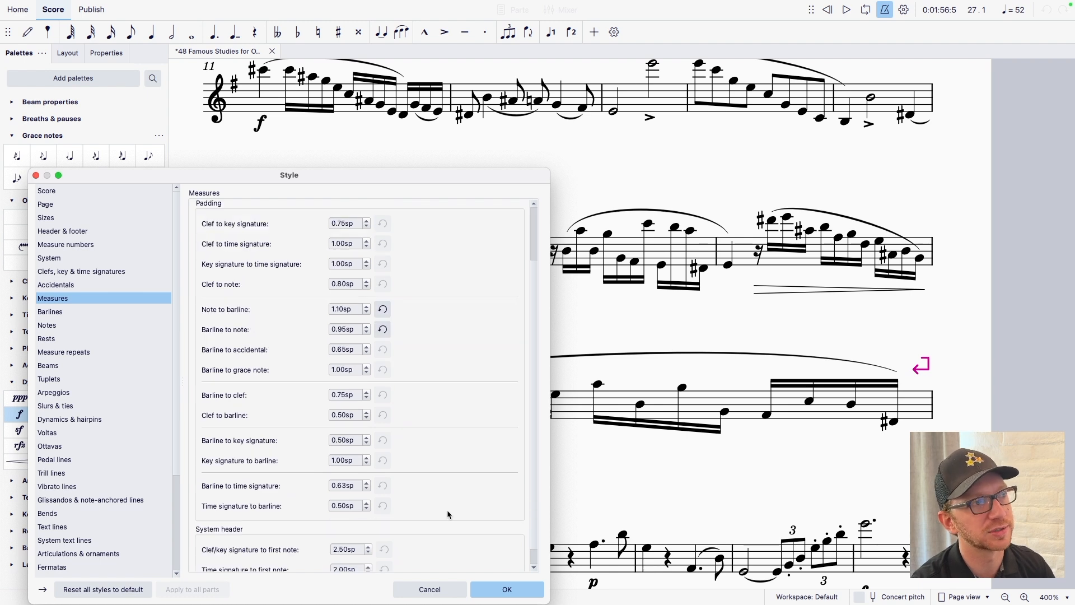
scroll(442, 546, "up", 3)
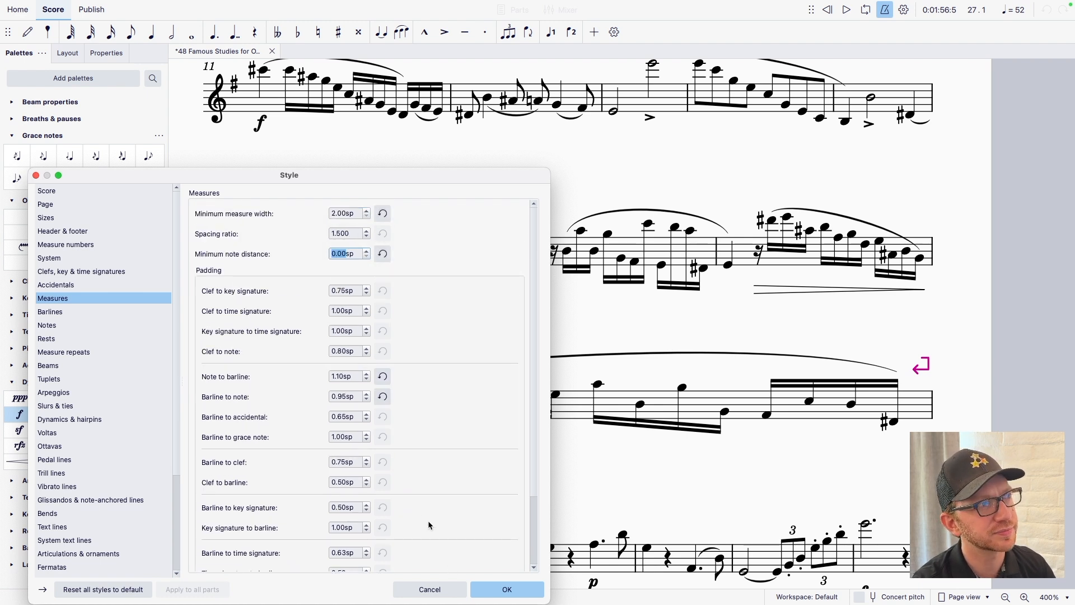
left_click(504, 588)
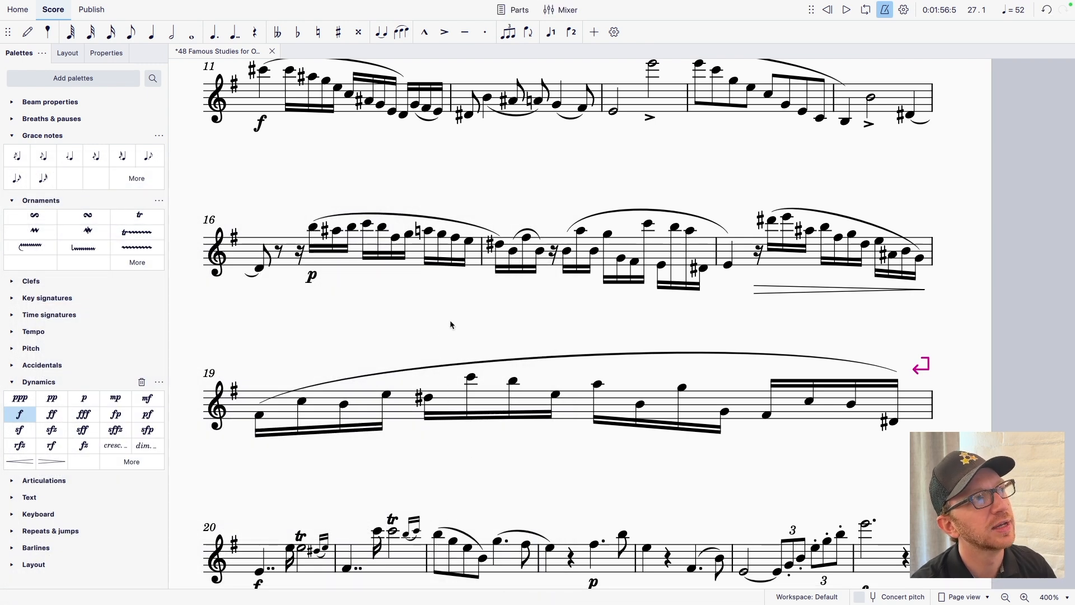
Step: Examine the note and measure spacing throughout the score, from the title to the final system and copyright footer
scroll(443, 364, "up", 3)
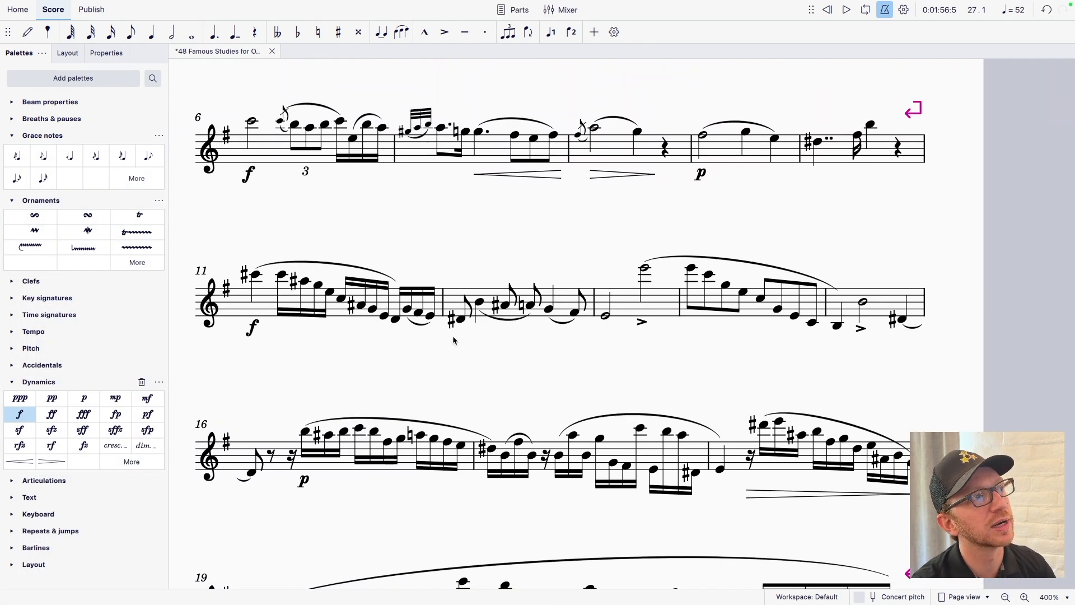
scroll(453, 334, "up", 3)
left_click_drag(463, 467, 455, 500)
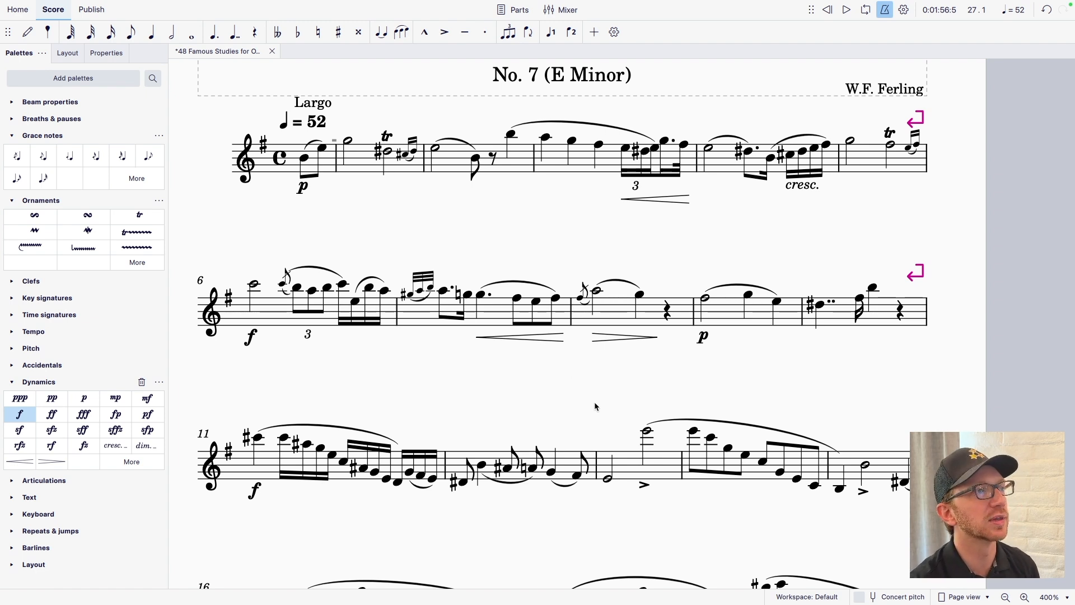
scroll(573, 336, "down", 3)
scroll(573, 293, "down", 1)
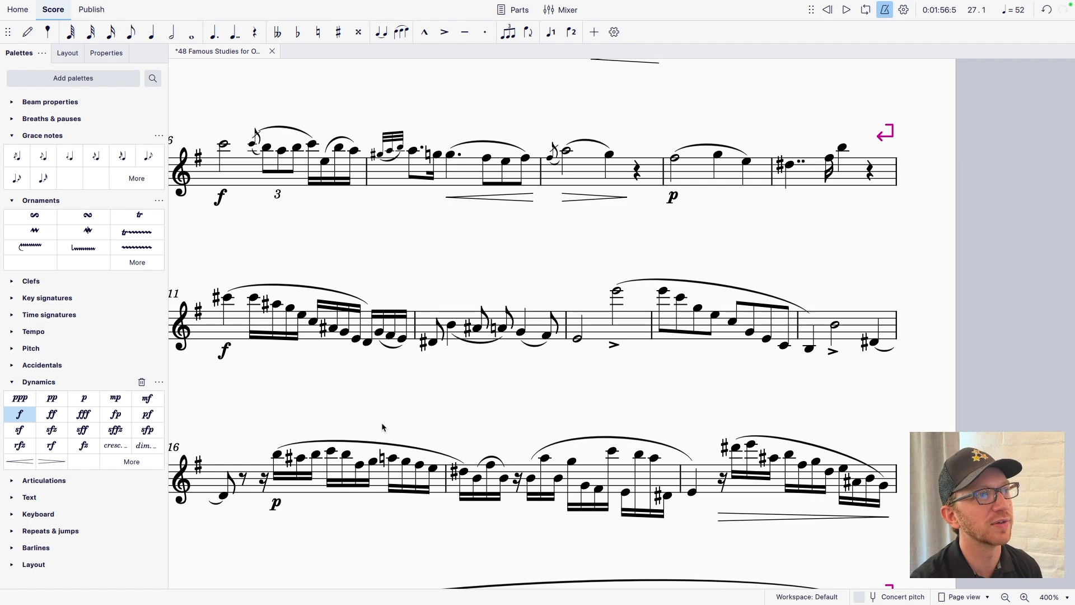
scroll(378, 392, "down", 1)
scroll(377, 359, "down", 1)
scroll(347, 423, "down", 1)
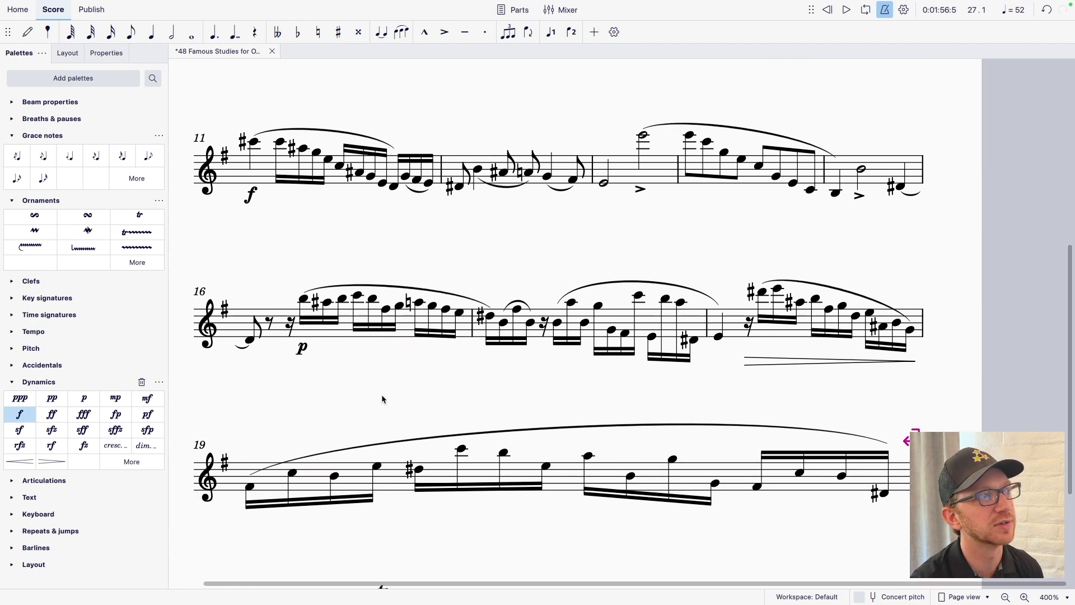
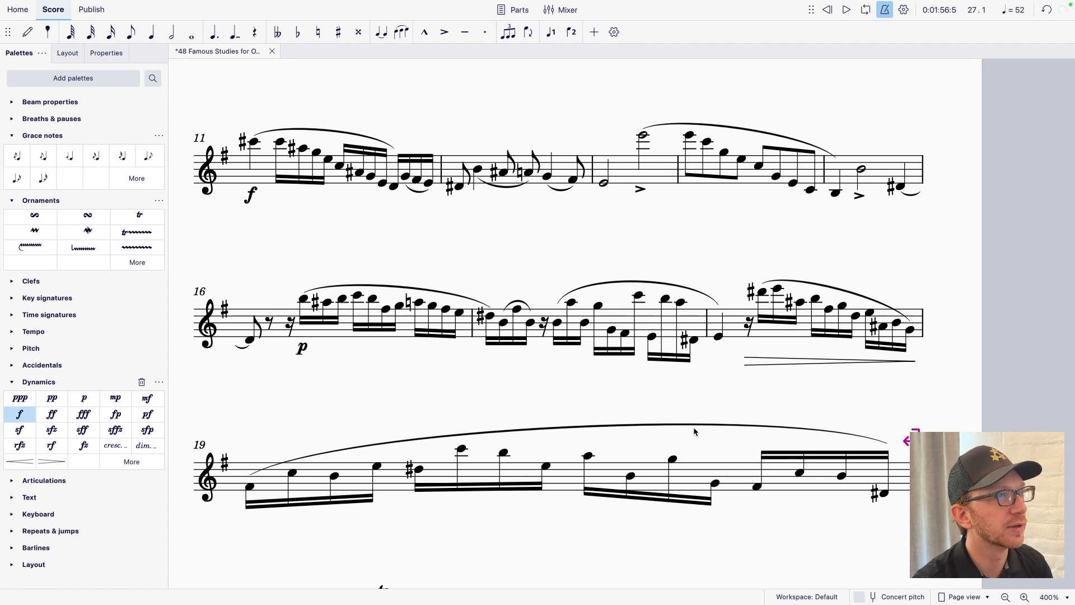
scroll(694, 431, "down", 3)
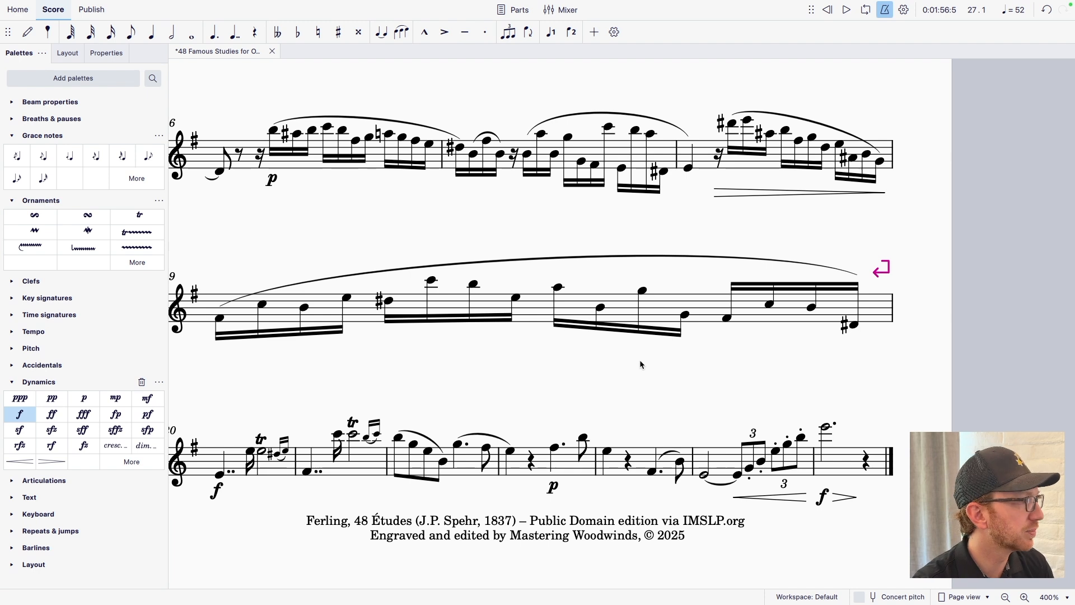
left_click_drag(641, 365, 643, 336)
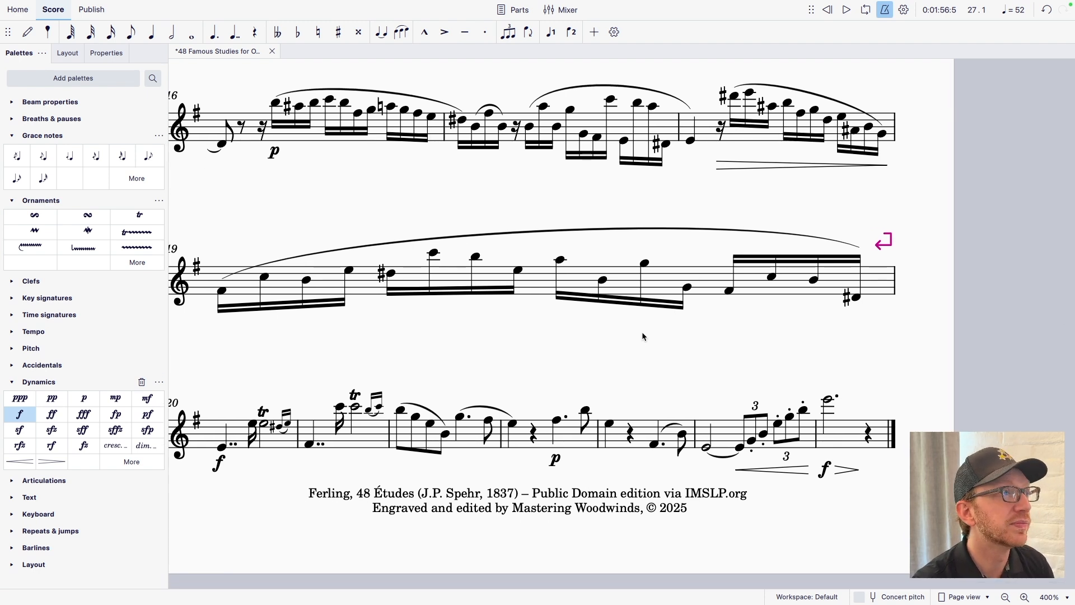
left_click_drag(642, 331, 668, 409)
scroll(668, 409, "up", 10)
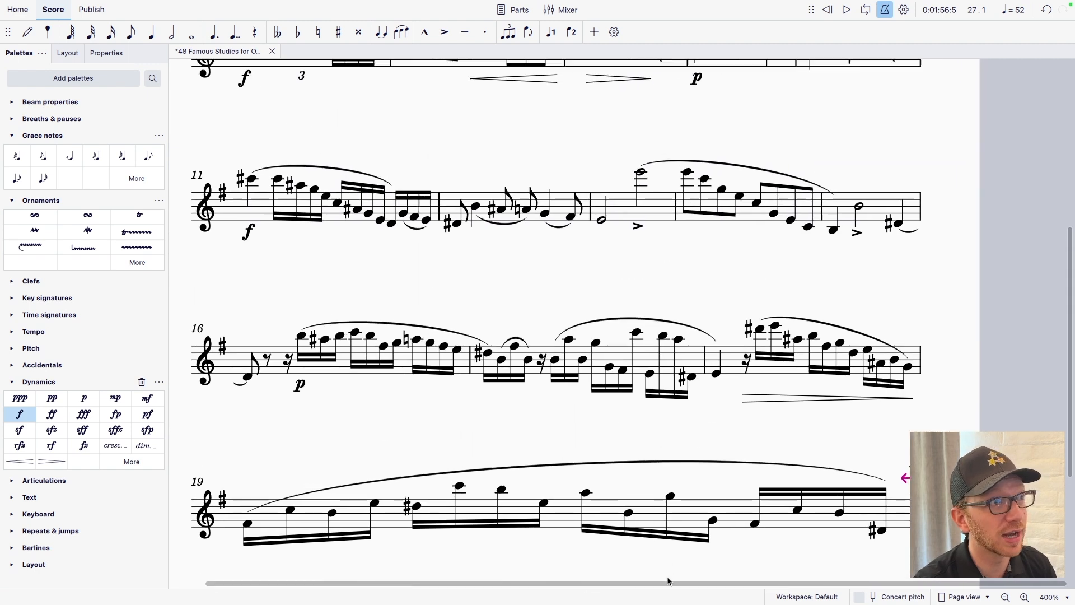
scroll(617, 488, "up", 2)
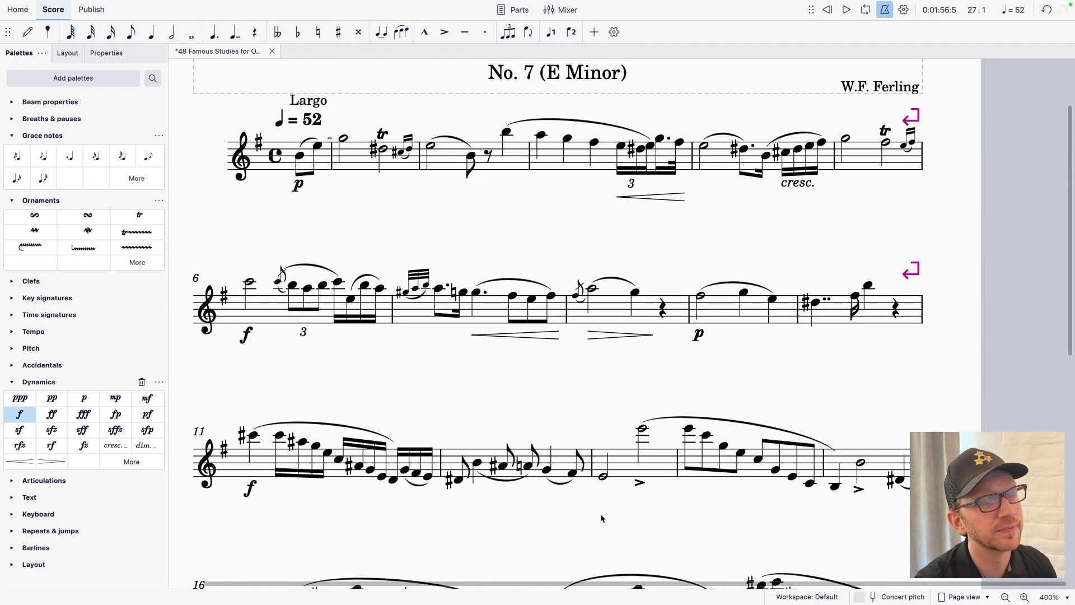
scroll(573, 255, "up", 4)
left_click_drag(571, 306, 616, 280)
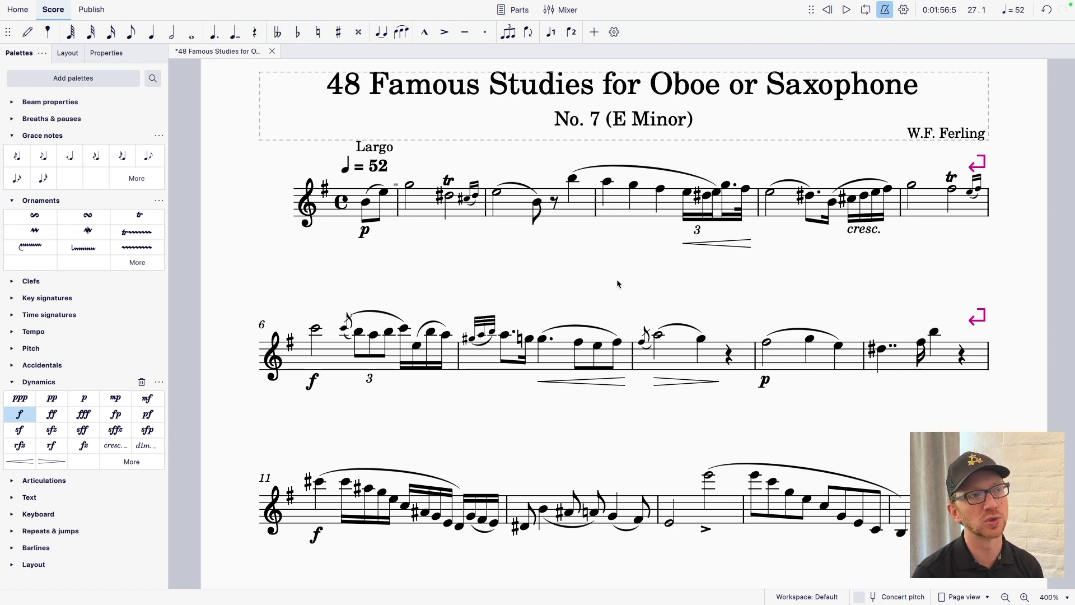
Step: Search the keyboard shortcut preferences for "trill"
key("super+comma")
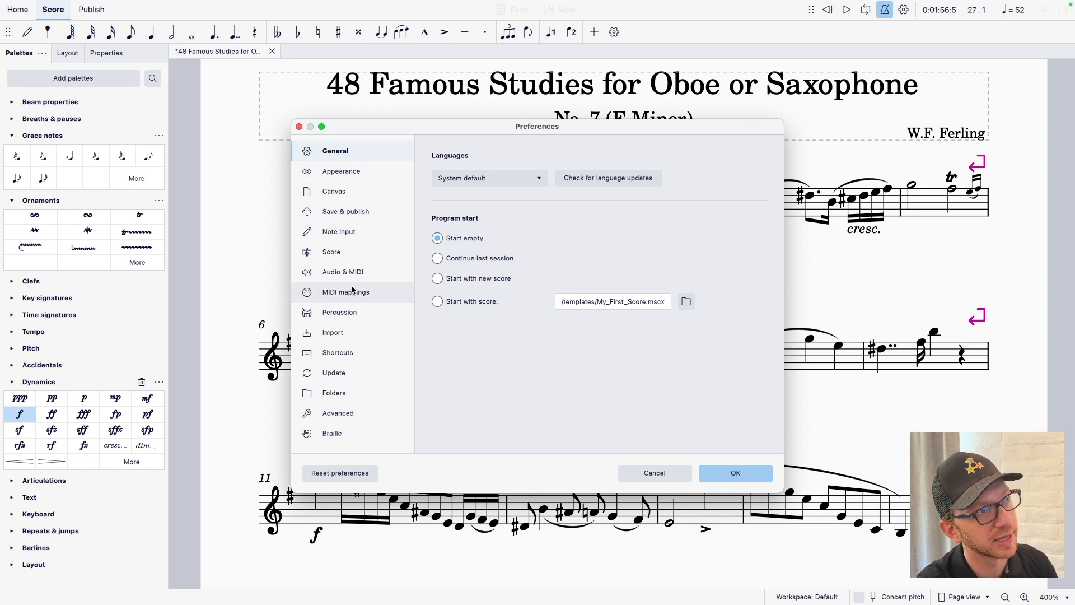
left_click(345, 352)
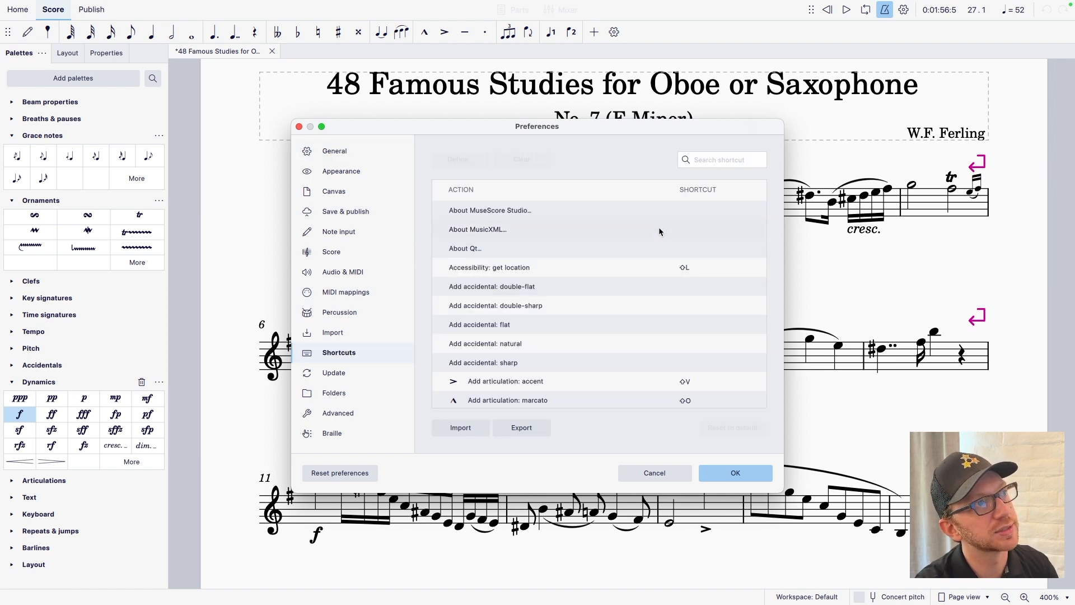
scroll(650, 241, "down", 15)
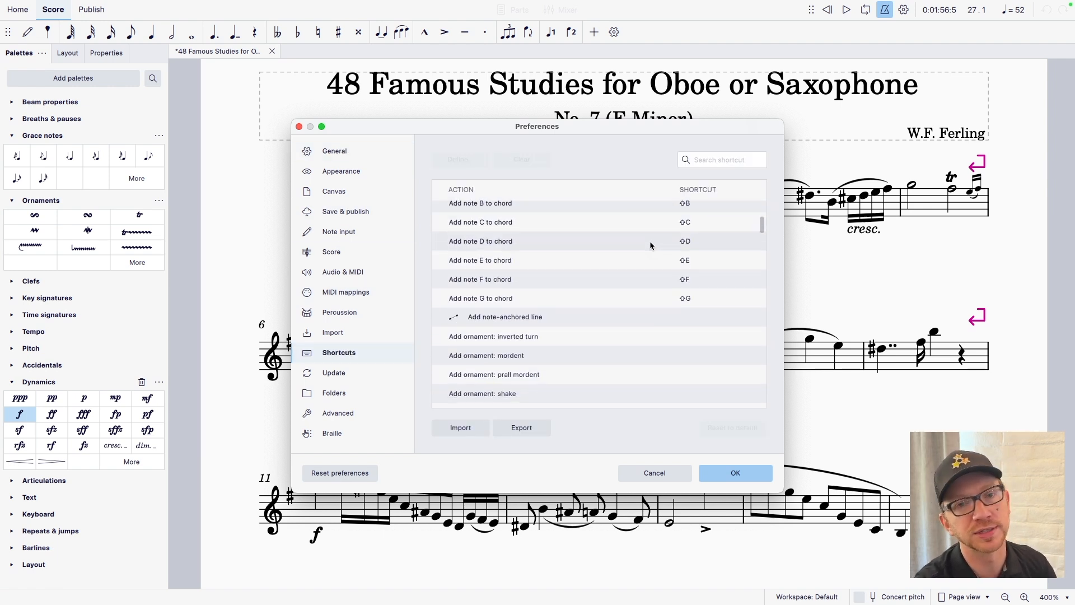
left_click(722, 156)
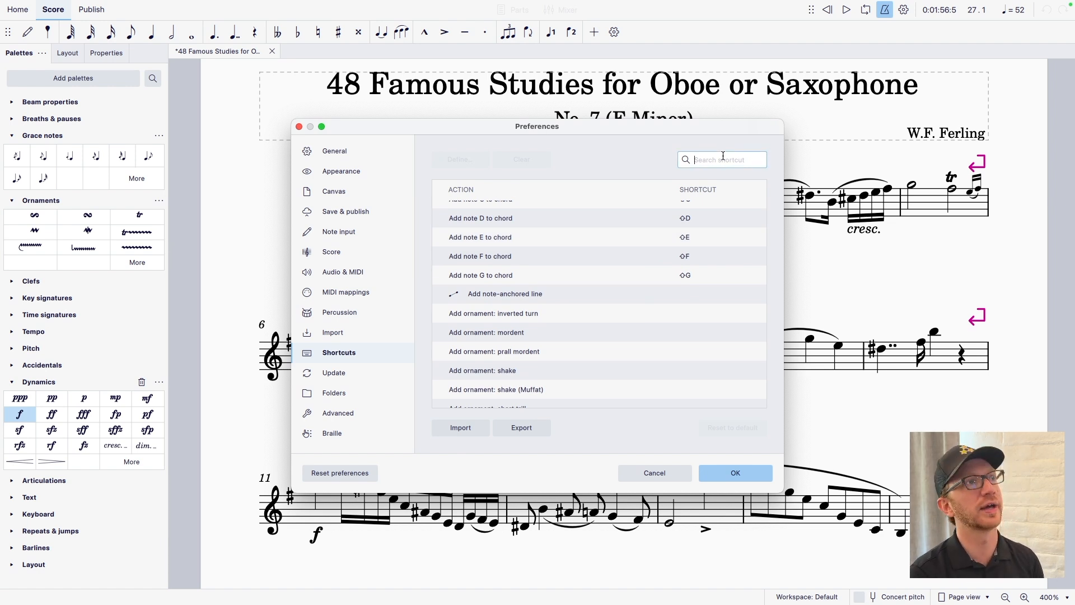
type("trill")
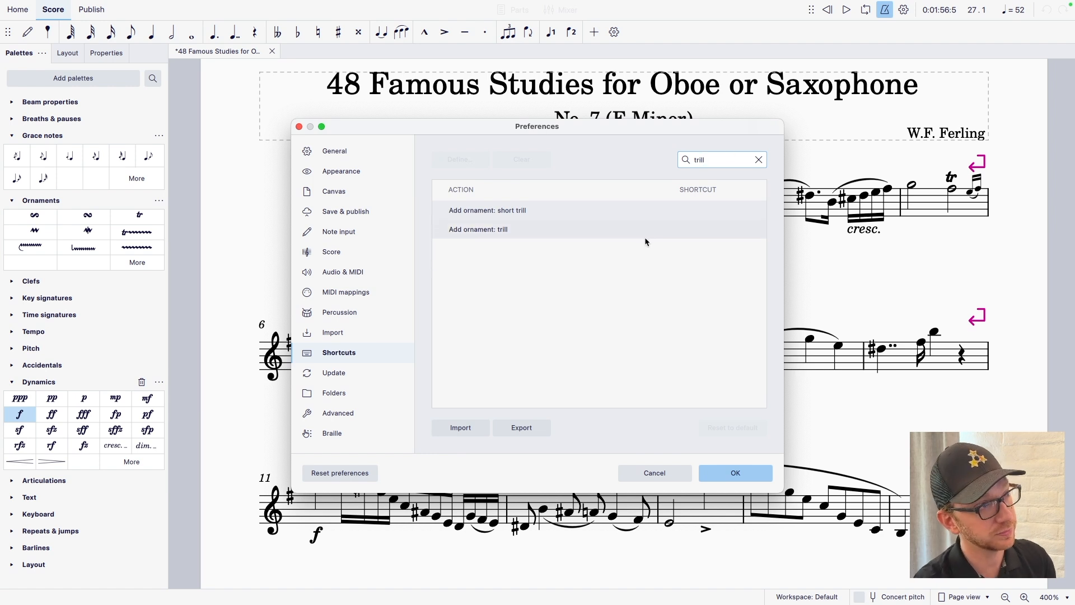
Step: Try to define Cmd+R as the keyboard shortcut for adding a trill ornament, and cancel the reassignment
left_click(561, 231)
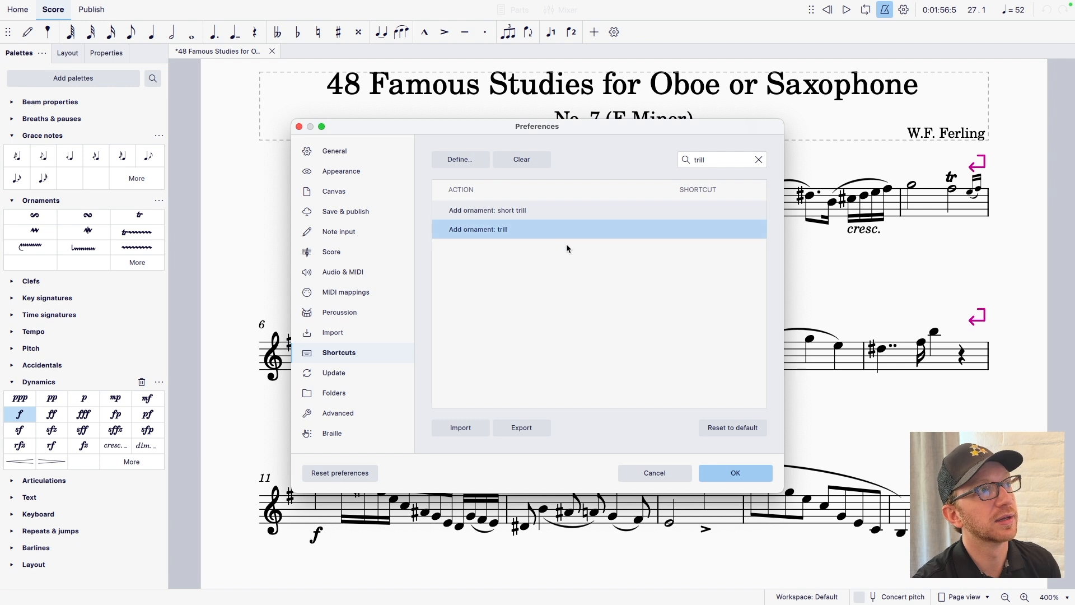
left_click(478, 160)
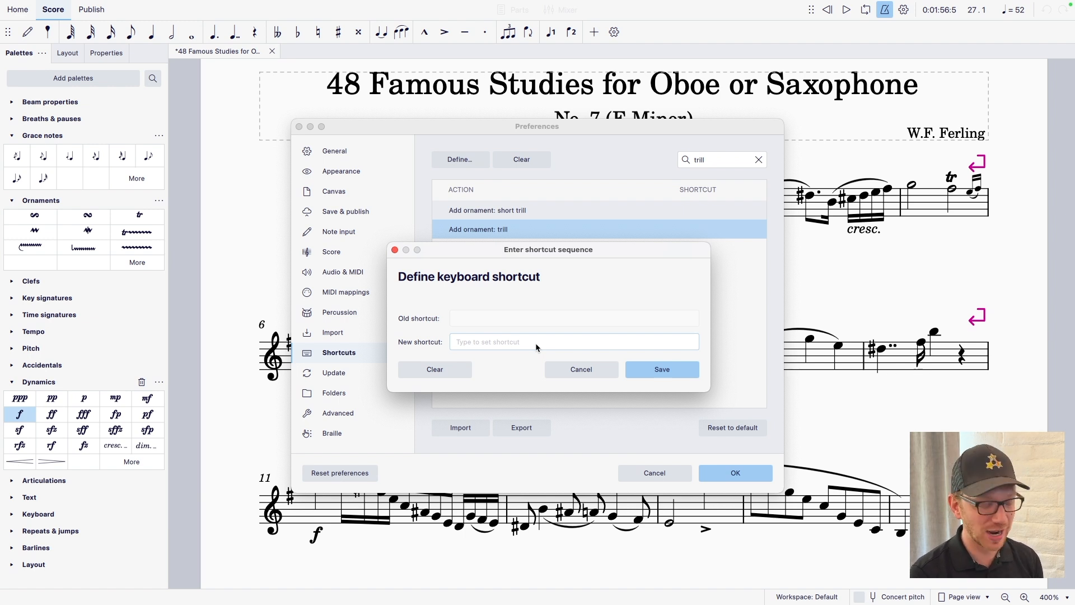
key("super+r")
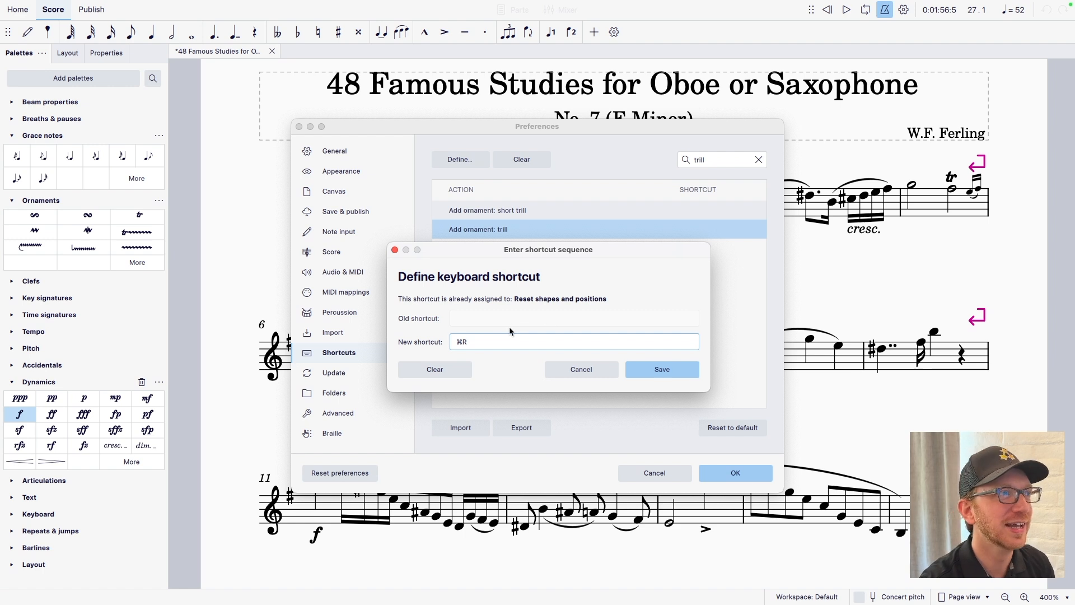
left_click(661, 374)
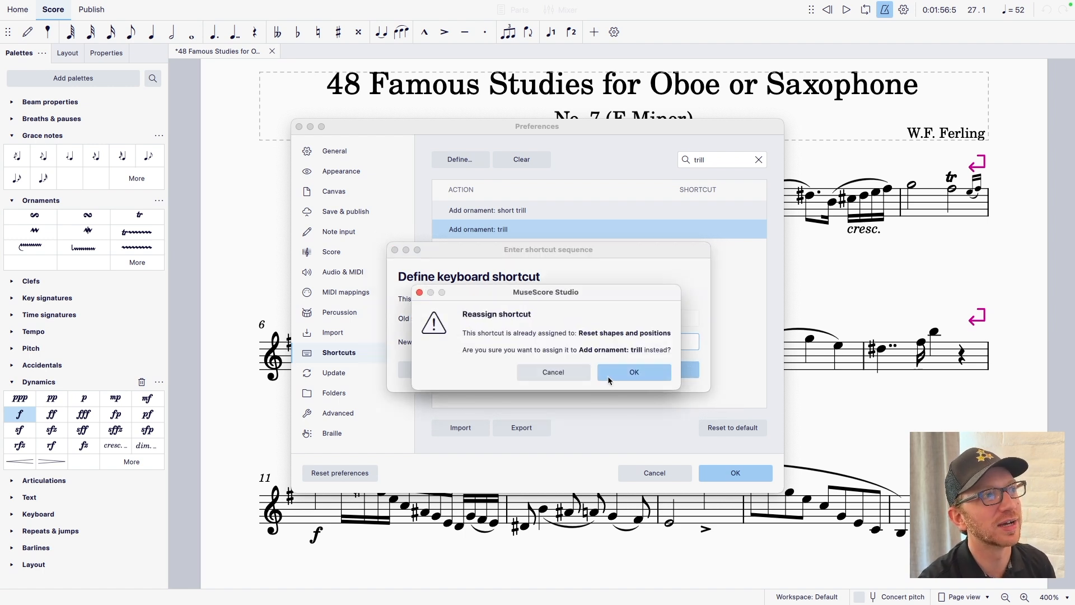
left_click(559, 373)
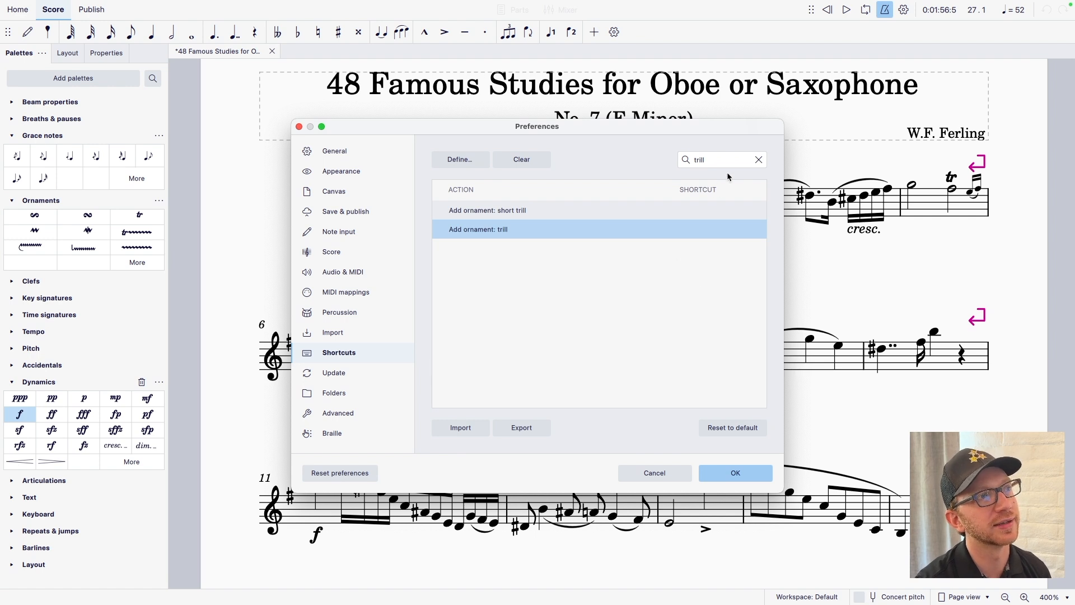
Step: Search the shortcut list for "grace" to examine the grace note actions, and close the preferences
double_click(714, 162)
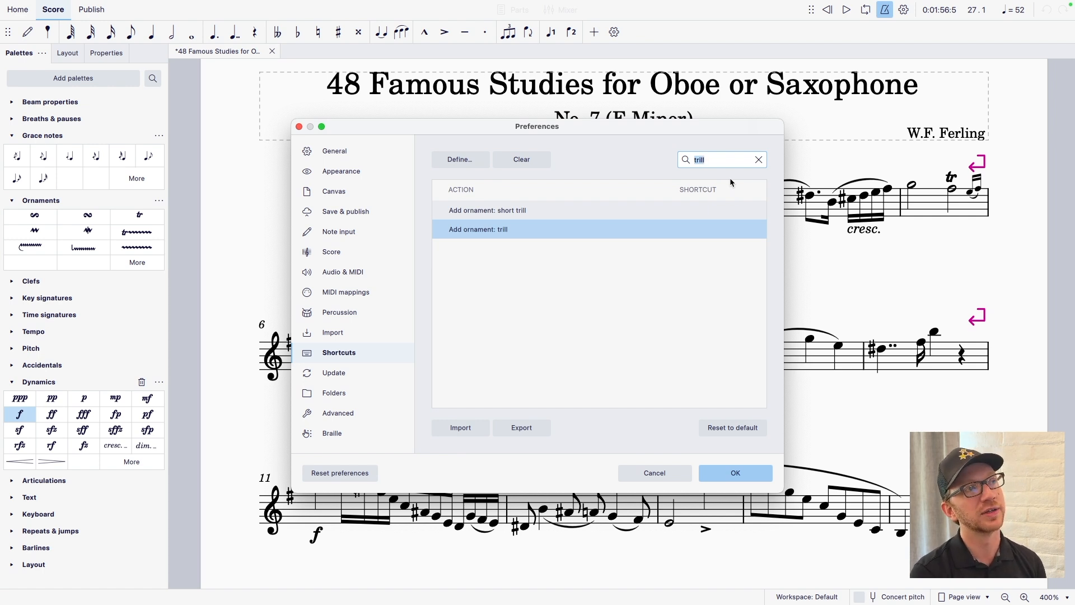
type("grace")
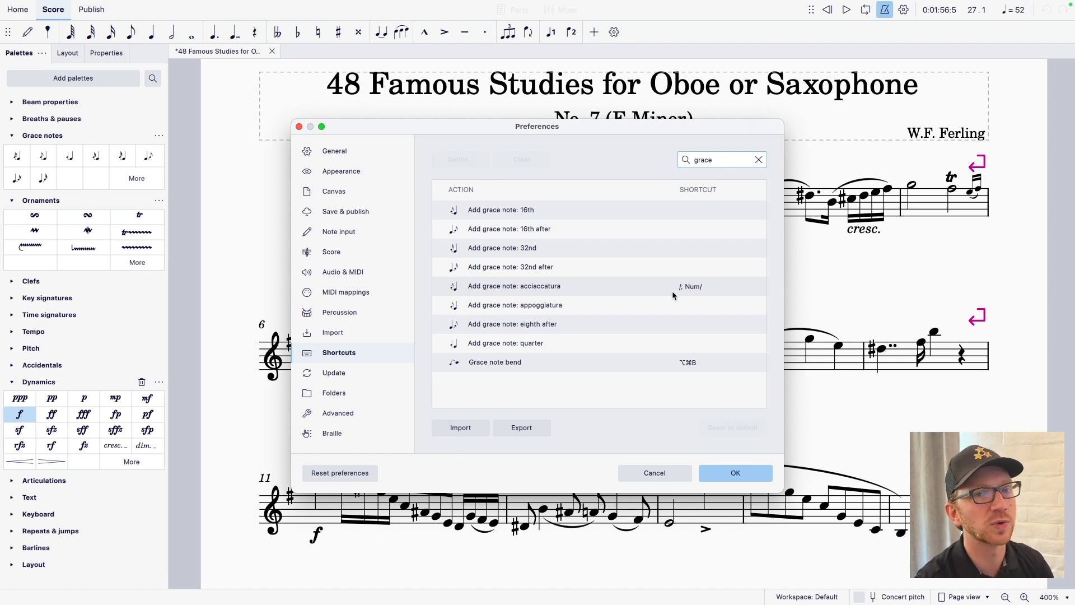
left_click(736, 474)
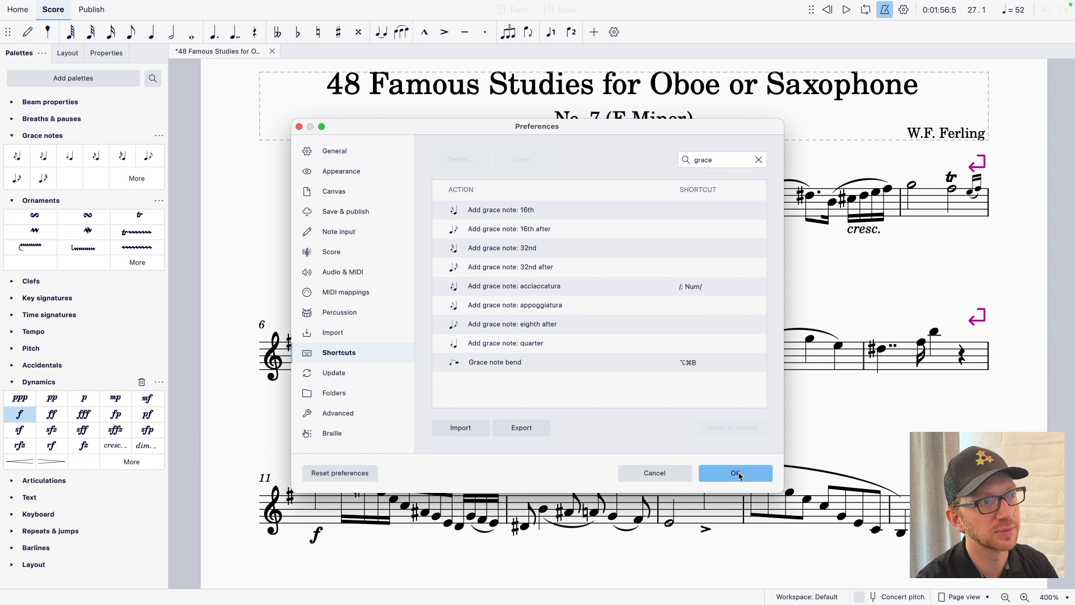